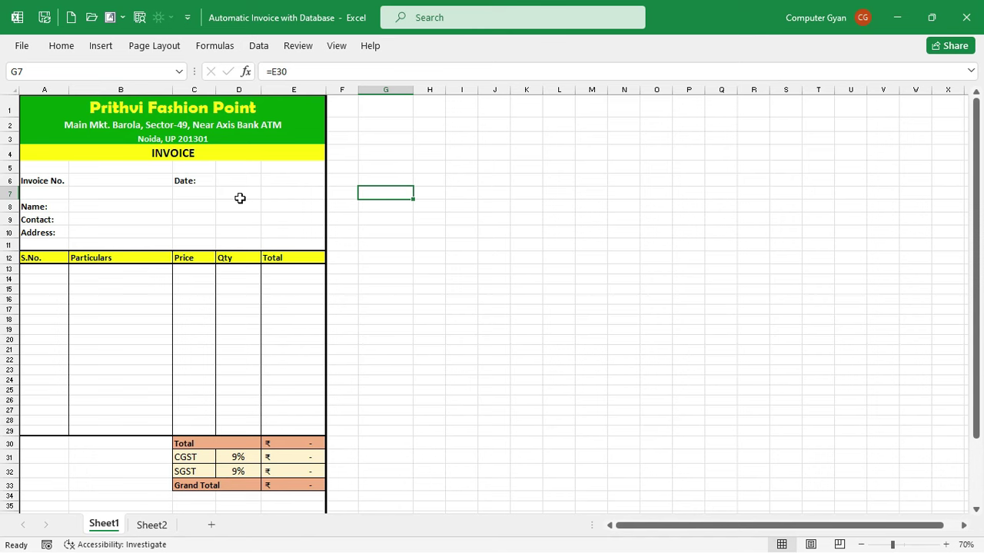
Create a new blank workbook (Book2) with Ctrl+N
{"action": "key", "text": "ctrl+n"}
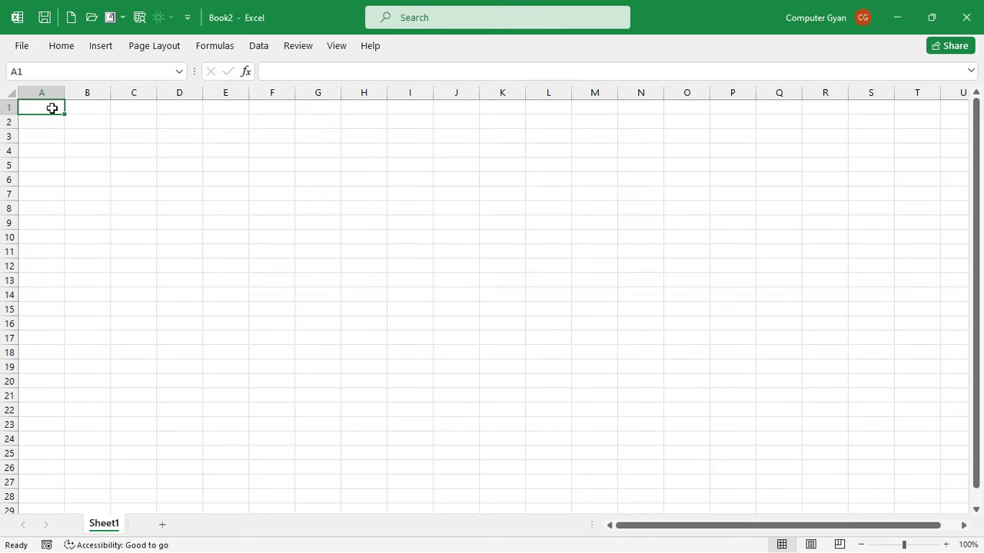
{"action": "left_click_drag", "start_coordinate": [52, 108], "coordinate": [310, 349]}
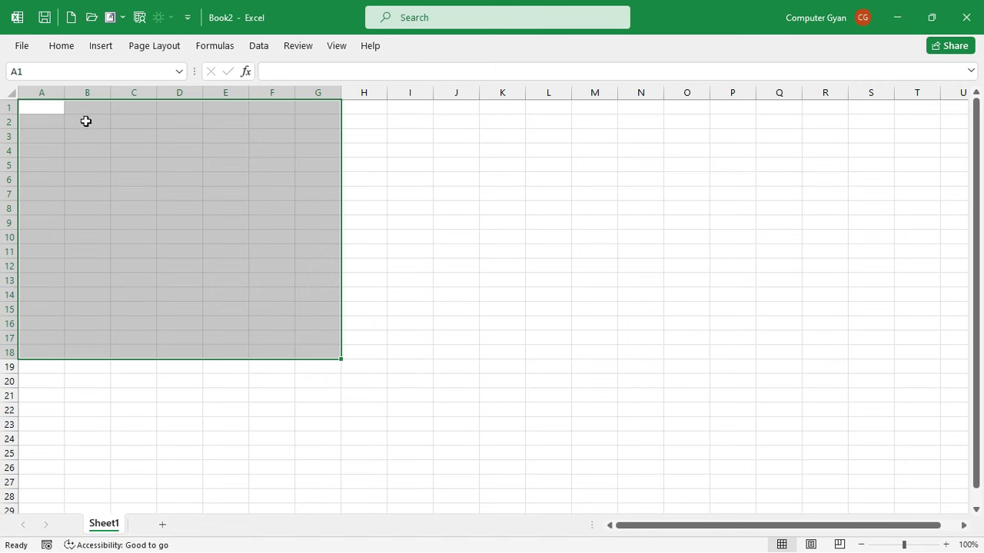
{"action": "left_click_drag", "start_coordinate": [56, 107], "coordinate": [306, 151]}
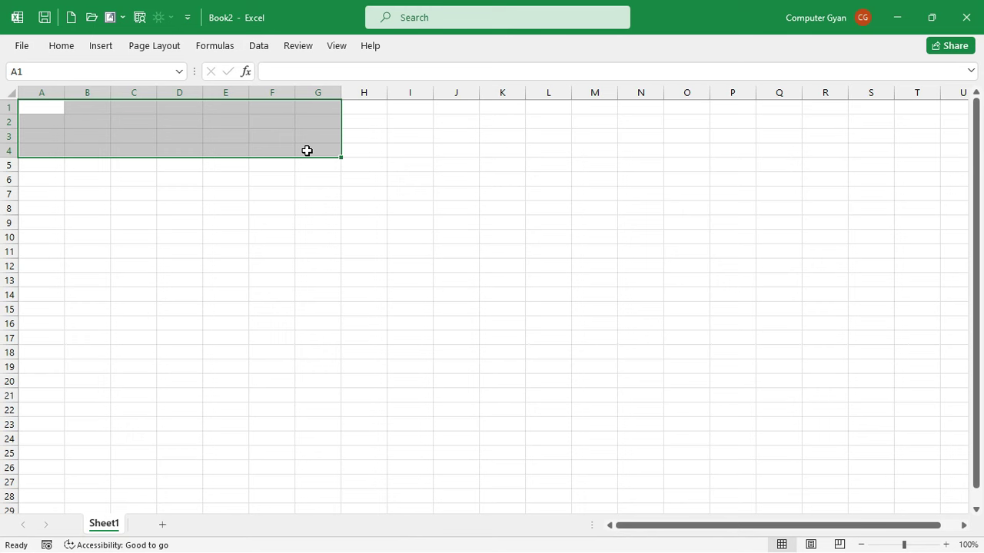
{"action": "left_click", "coordinate": [34, 264]}
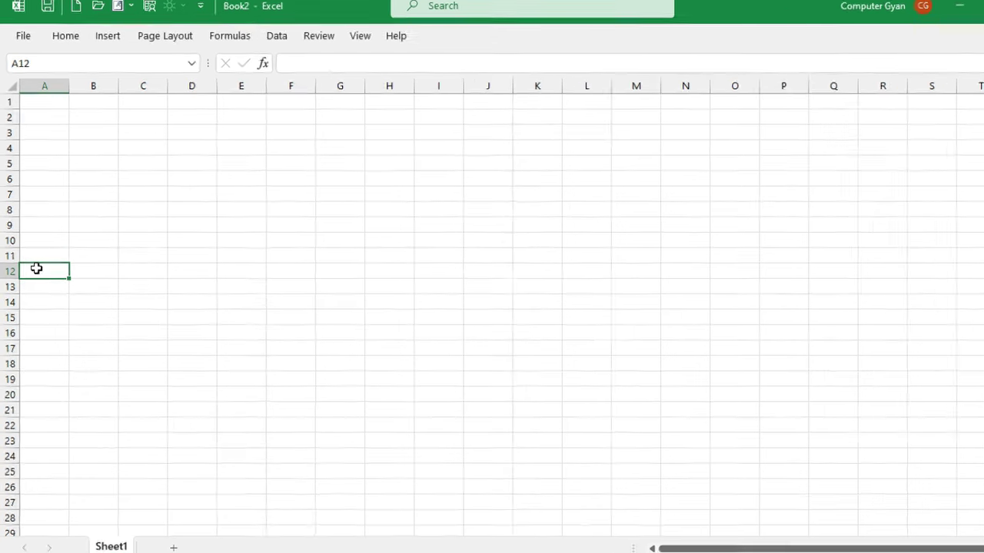
Enter the headers S.No., Description, Price, Qty and Total across A12:E12
{"action": "type", "text": "S"}
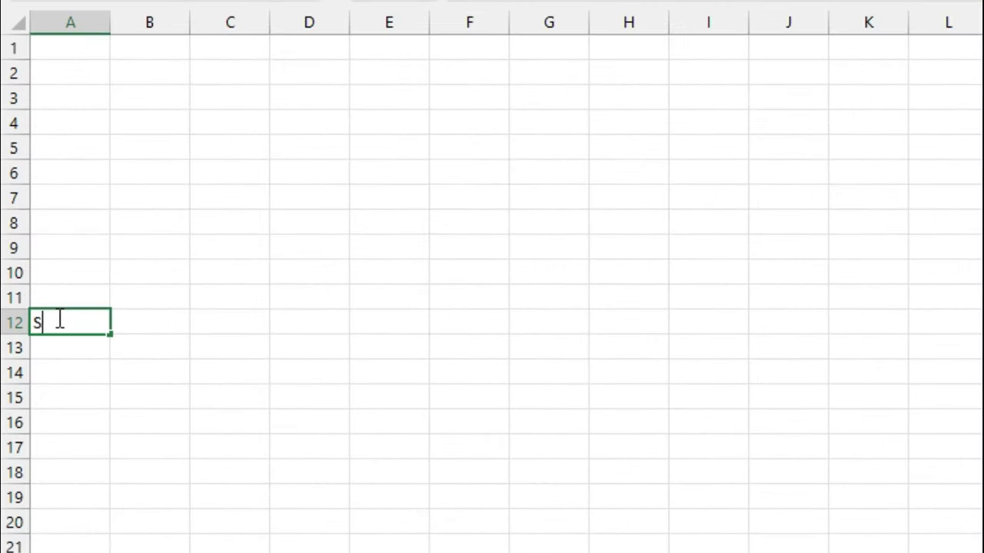
{"action": "type", "text": "NO"}
{"action": "type", "text": "o."}
{"action": "key", "text": "Tab"}
{"action": "type", "text": "Desc"}
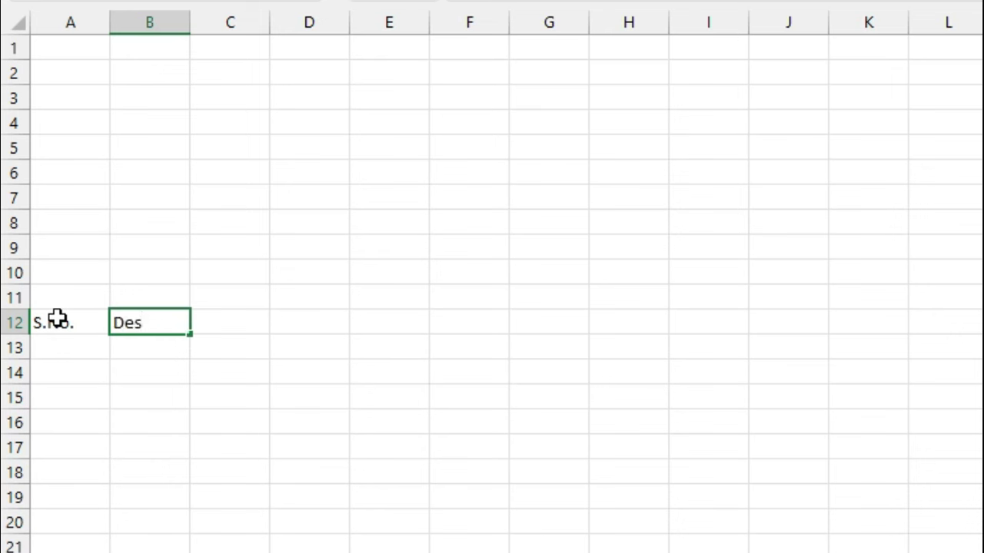
{"action": "type", "text": "ription"}
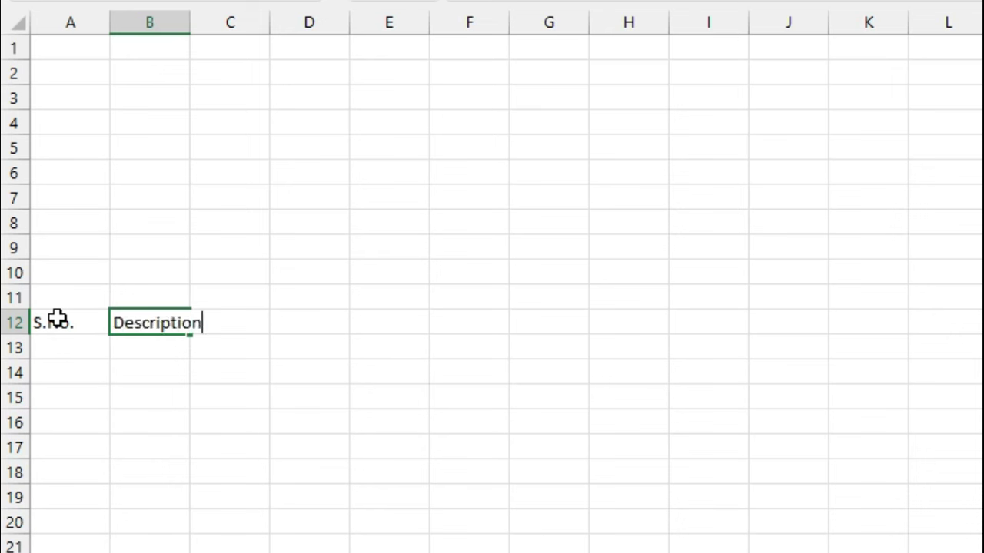
{"action": "key", "text": "Tab"}
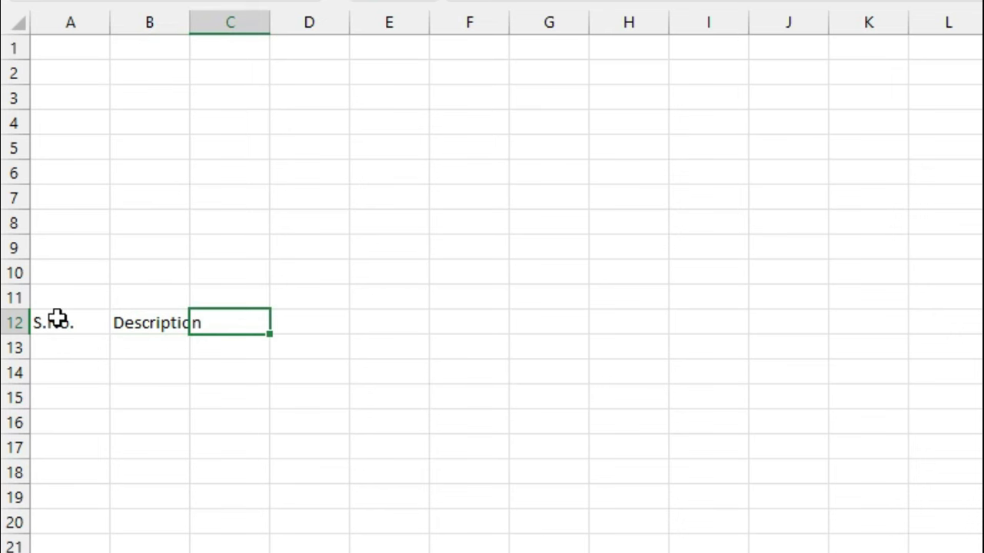
{"action": "type", "text": "Price"}
{"action": "key", "text": "Tab"}
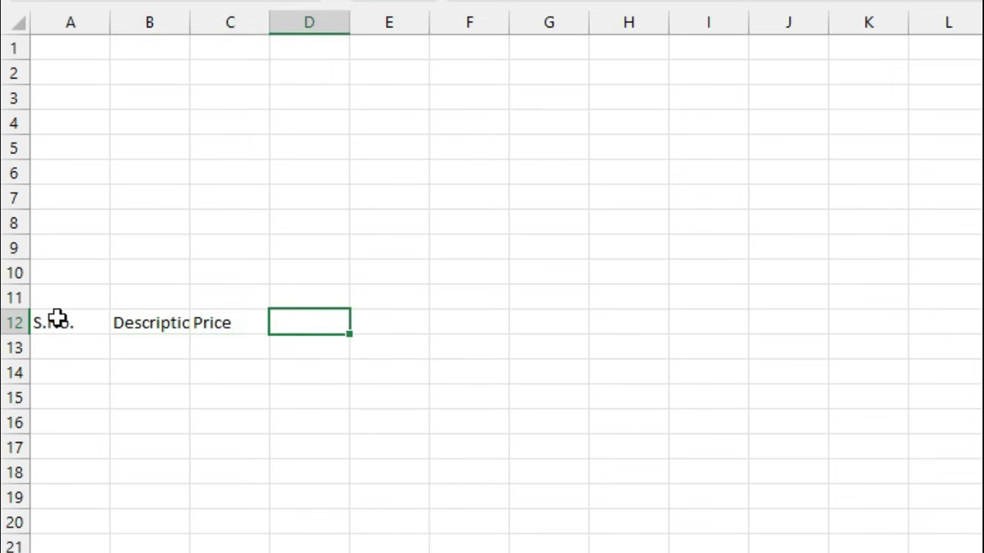
{"action": "type", "text": "y"}
{"action": "key", "text": "Tab"}
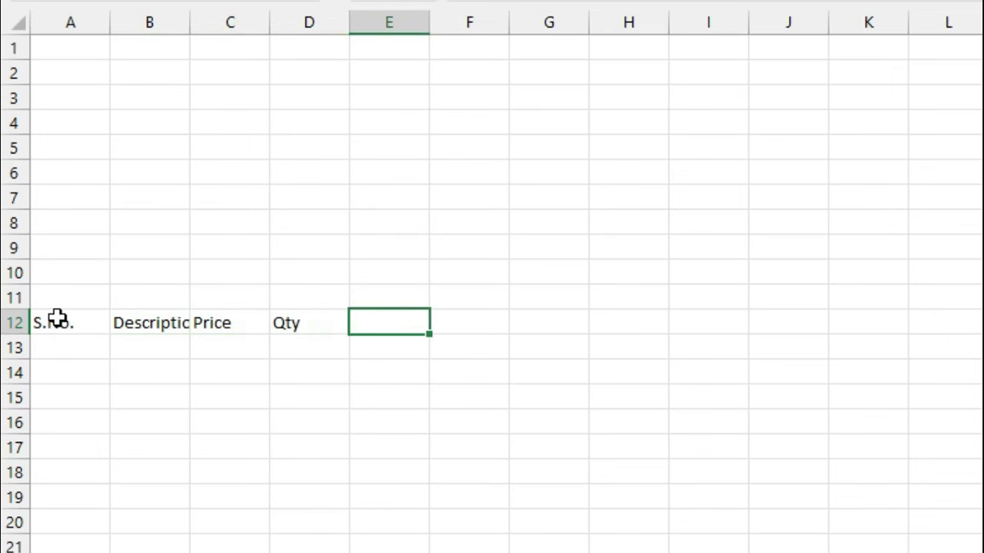
{"action": "type", "text": "Tota"}
{"action": "type", "text": "l"}
{"action": "left_click", "coordinate": [236, 441]}
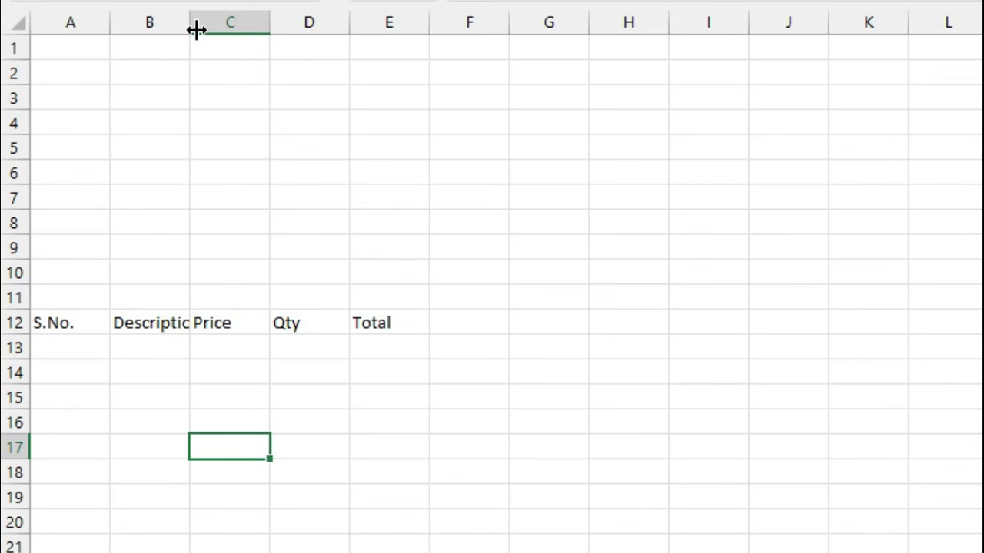
Widen columns B, E and C so the headers fit
{"action": "left_click_drag", "start_coordinate": [197, 29], "coordinate": [429, 55]}
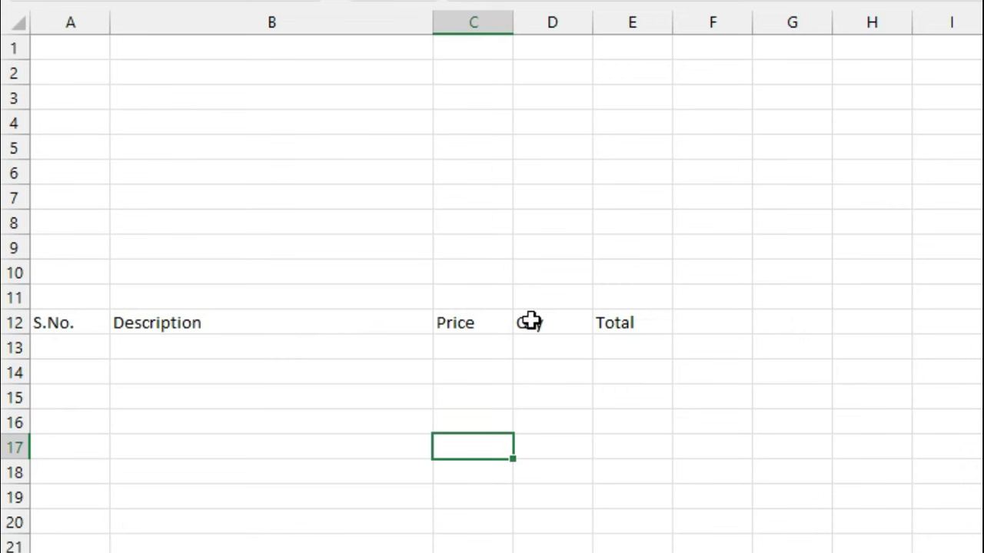
{"action": "left_click_drag", "start_coordinate": [680, 24], "coordinate": [731, 24]}
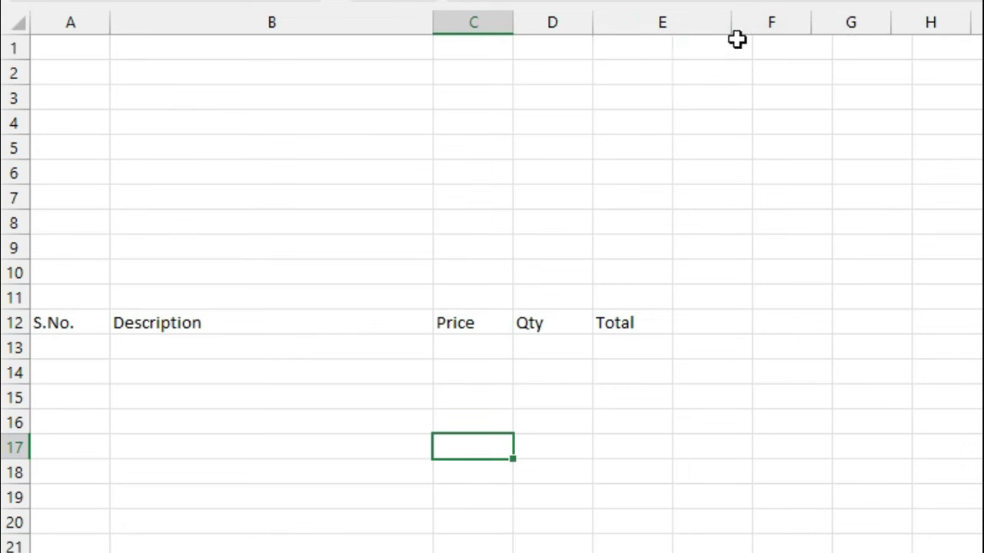
{"action": "left_click_drag", "start_coordinate": [513, 24], "coordinate": [560, 24]}
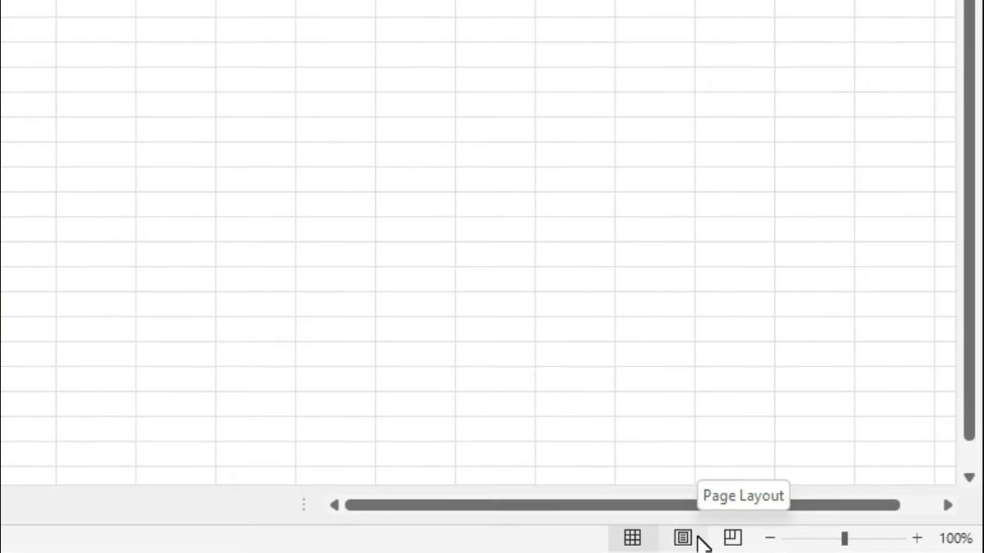
Check the page breaks in Page Break Preview and set the paper size to A4
{"action": "left_click", "coordinate": [731, 538]}
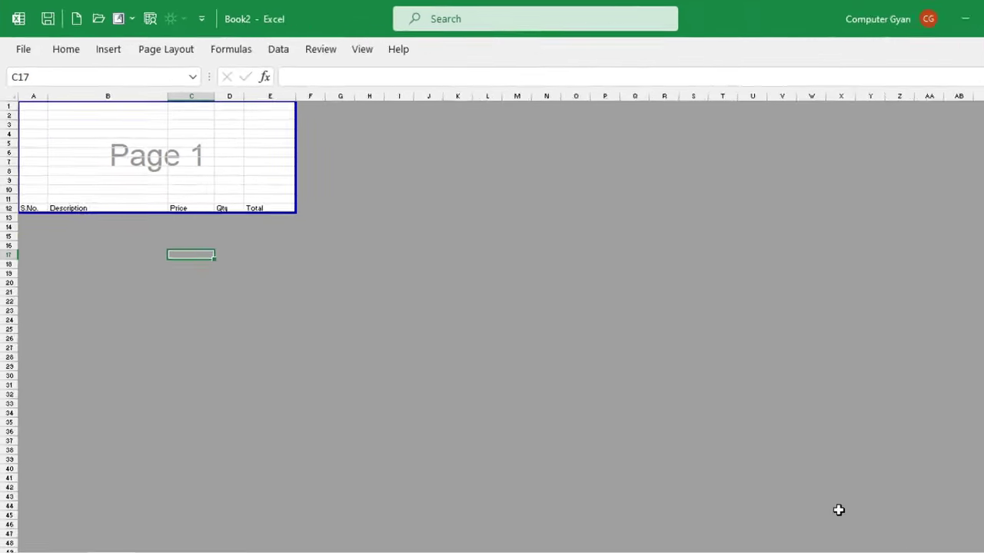
{"action": "left_click", "coordinate": [782, 545]}
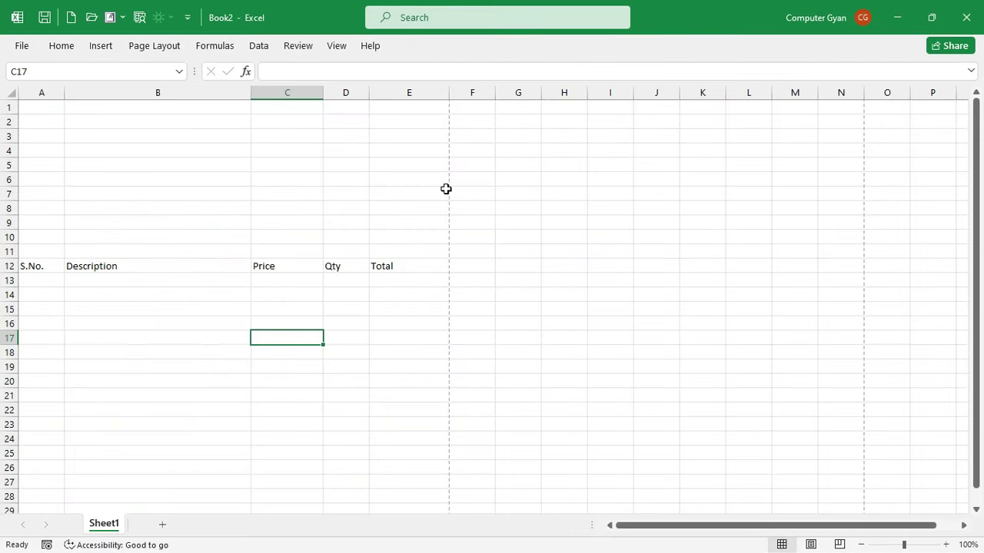
{"action": "left_click", "coordinate": [178, 46]}
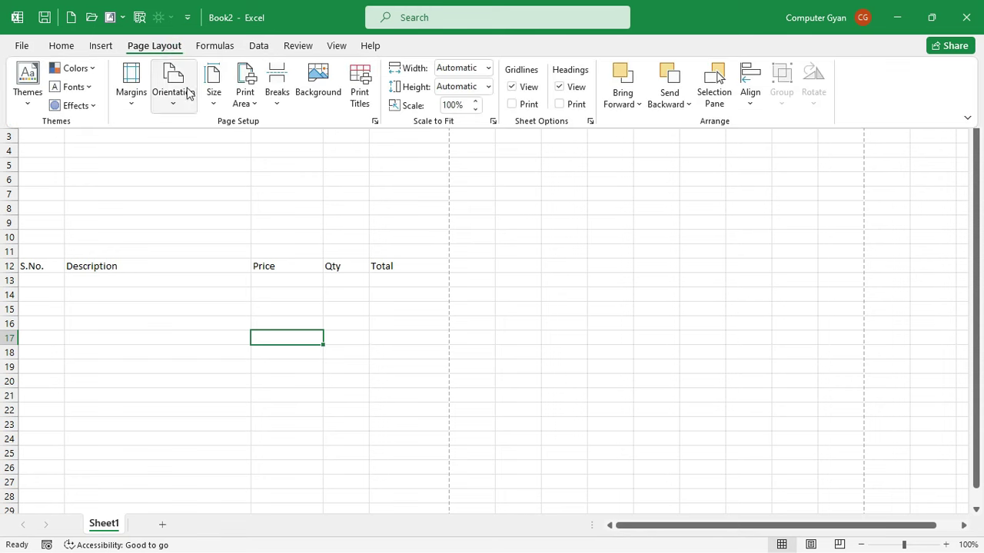
{"action": "left_click", "coordinate": [217, 95]}
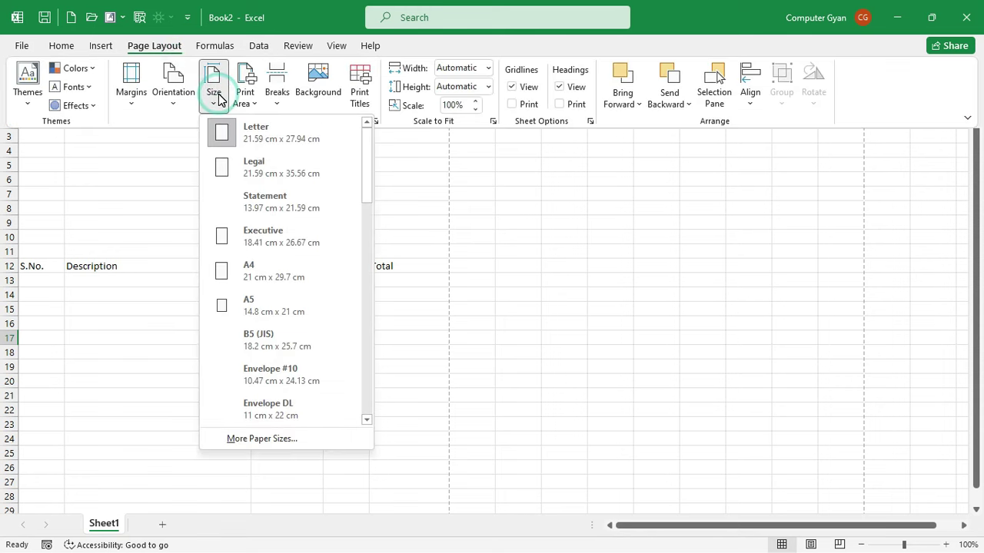
{"action": "left_click", "coordinate": [261, 270]}
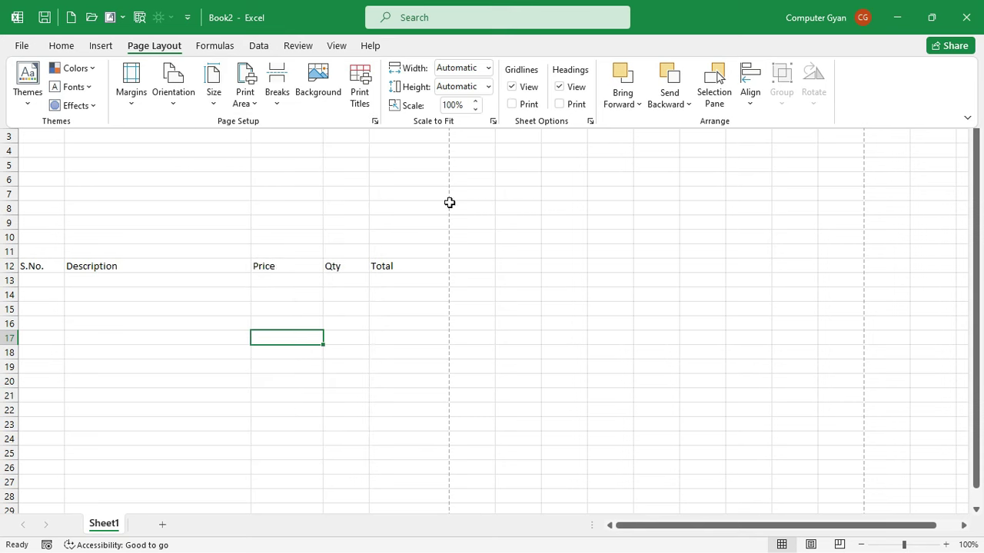
{"action": "left_click", "coordinate": [454, 169]}
Select rows 1 to 3 across columns A–E
{"action": "left_click_drag", "start_coordinate": [431, 108], "coordinate": [432, 183]}
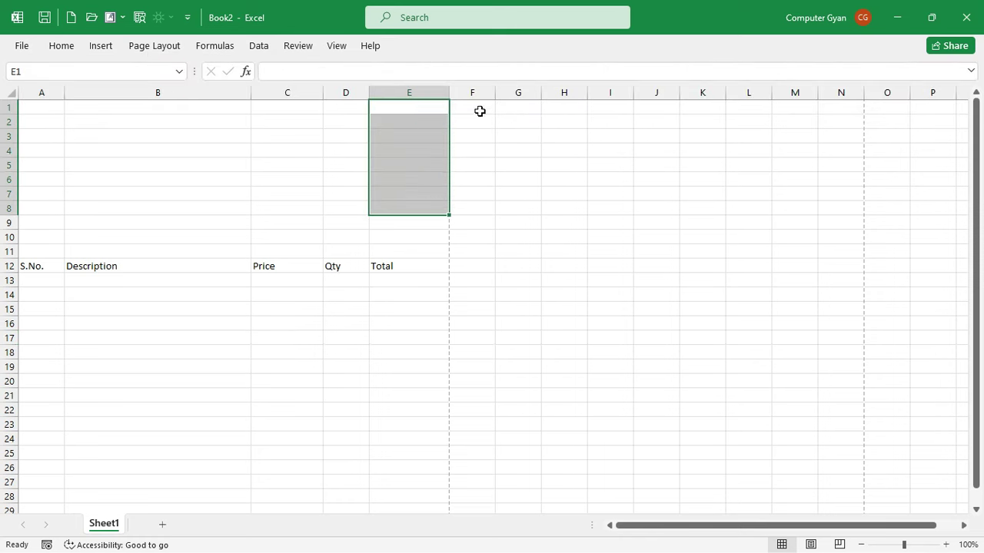
{"action": "left_click_drag", "start_coordinate": [479, 110], "coordinate": [796, 169]}
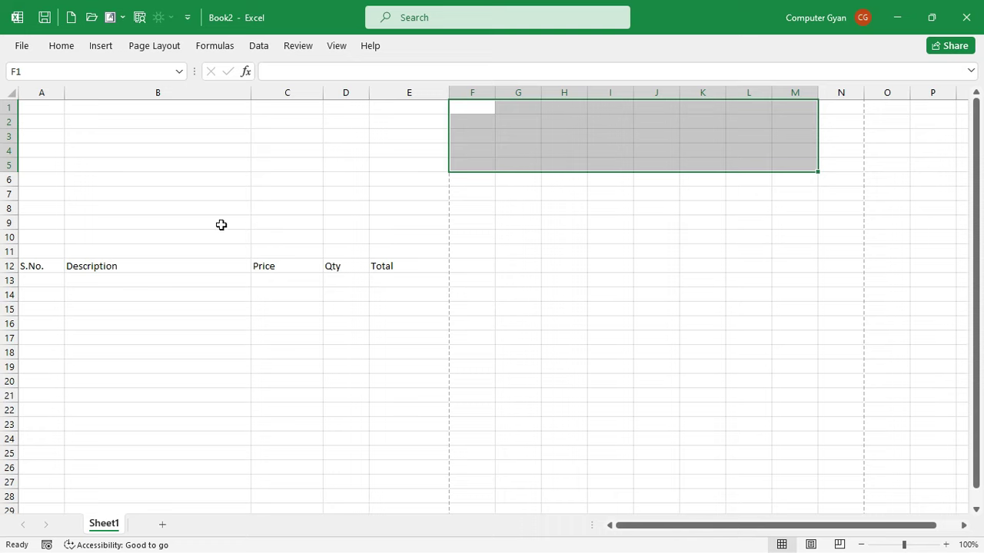
{"action": "left_click", "coordinate": [202, 195]}
{"action": "scroll", "coordinate": [201, 195], "scroll_direction": "up", "scroll_amount": 3, "text": "ctrl"}
{"action": "left_click_drag", "start_coordinate": [63, 322], "coordinate": [505, 334]}
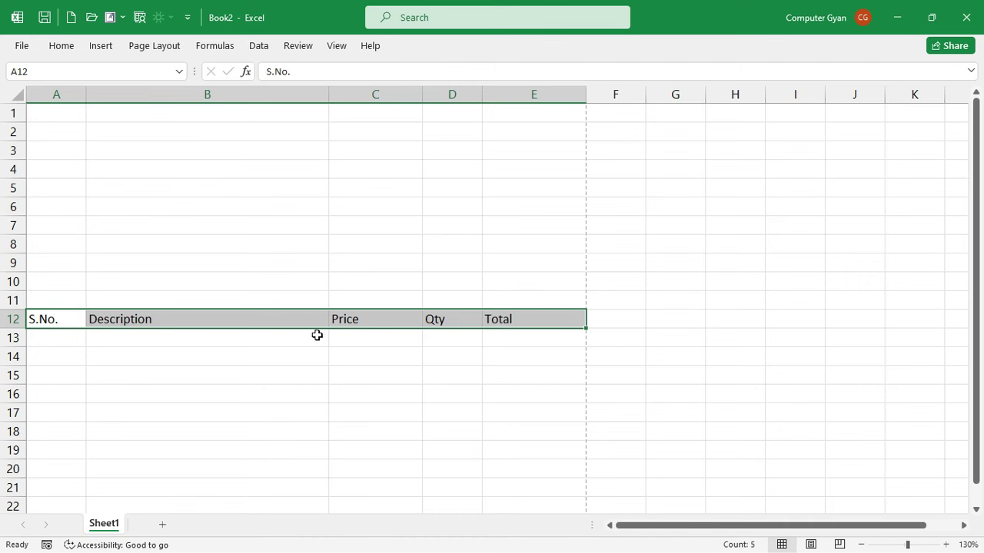
{"action": "mouse_move", "coordinate": [65, 121]}
{"action": "left_mouse_down"}
{"action": "mouse_move", "coordinate": [180, 143]}
{"action": "mouse_move", "coordinate": [530, 177]}
{"action": "left_mouse_up"}
{"action": "left_click_drag", "start_coordinate": [75, 113], "coordinate": [523, 151]}
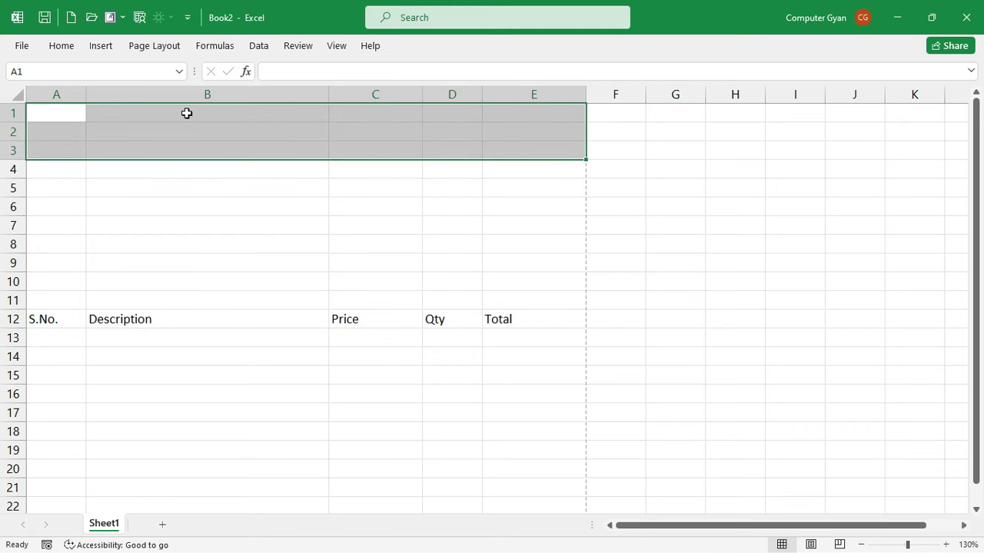
Apply Merge Across so rows 1, 2 and 3 each become one merged cell
{"action": "left_click", "coordinate": [62, 47]}
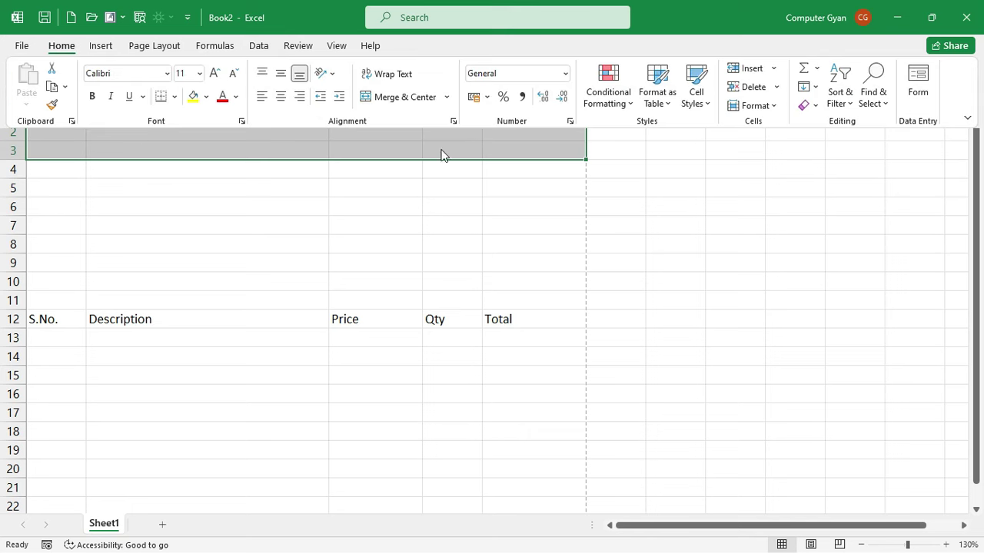
{"action": "left_click", "coordinate": [446, 98]}
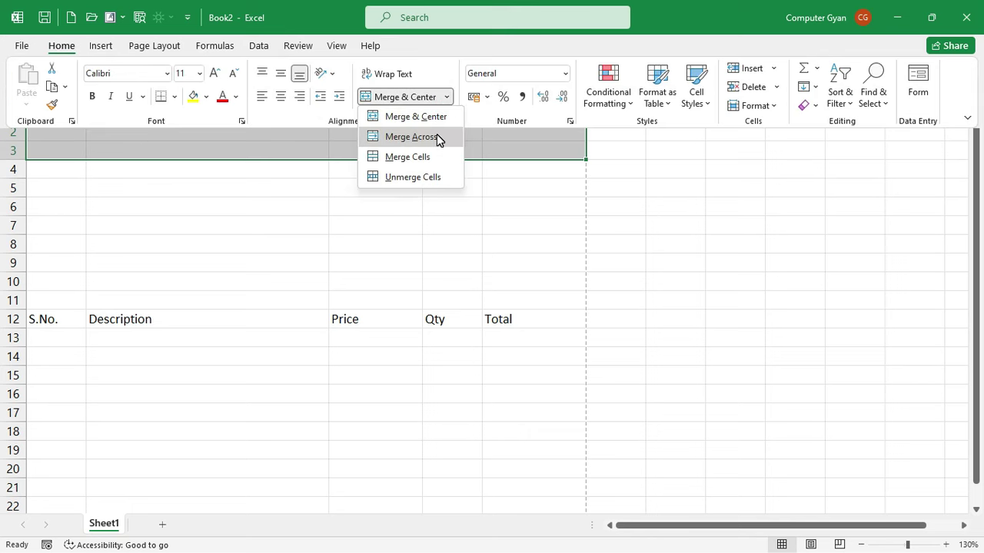
{"action": "left_click", "coordinate": [436, 137]}
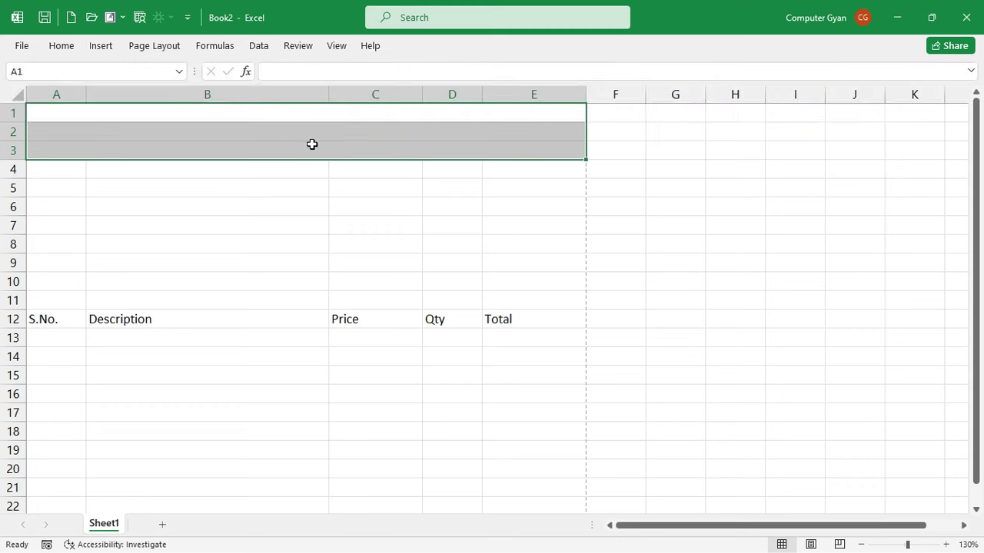
{"action": "left_click", "coordinate": [288, 116]}
{"action": "left_click", "coordinate": [287, 131]}
{"action": "left_click", "coordinate": [299, 149]}
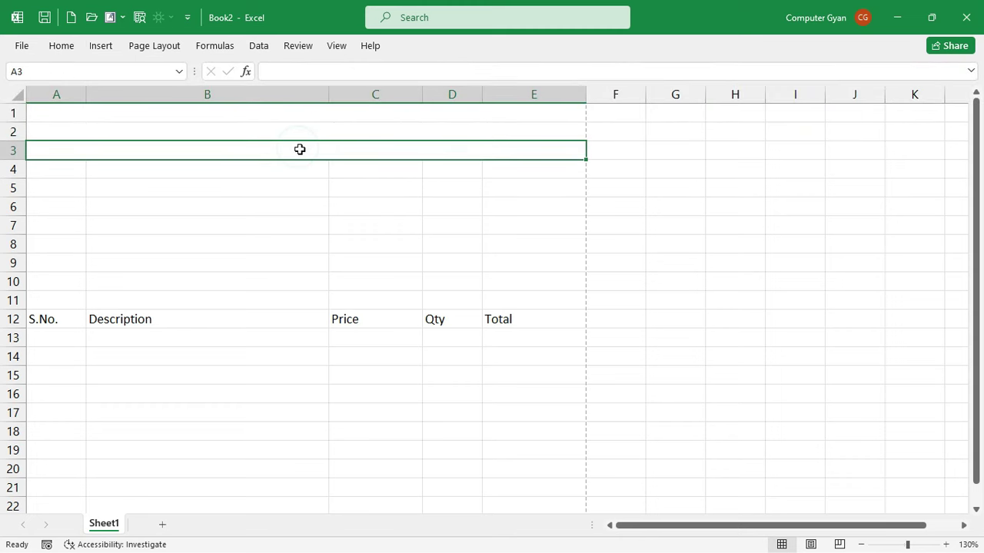
{"action": "left_click", "coordinate": [299, 116]}
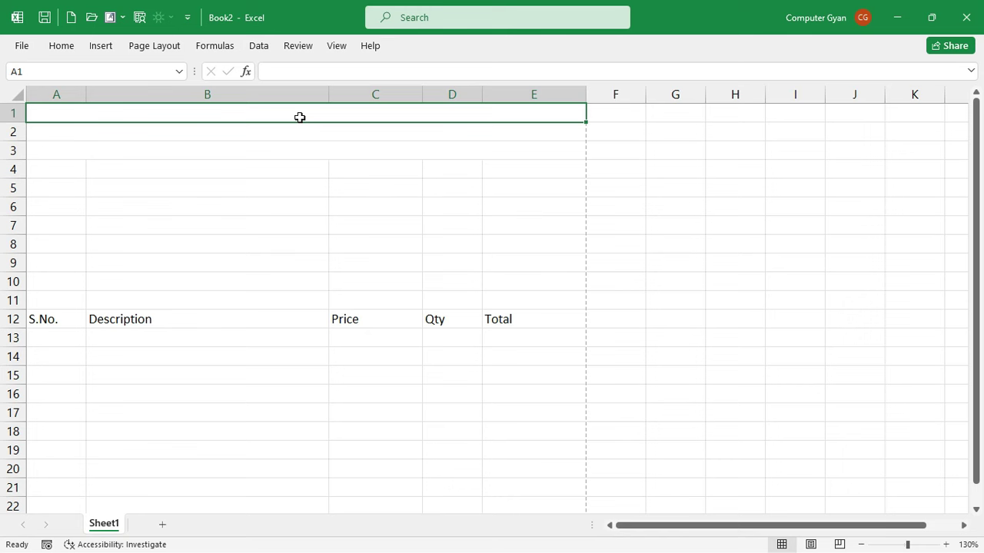
Type the shop name Prithvi Fashion Point in row 1 and its street and city/PIN address in rows 2–3
{"action": "type", "text": "Prith"}
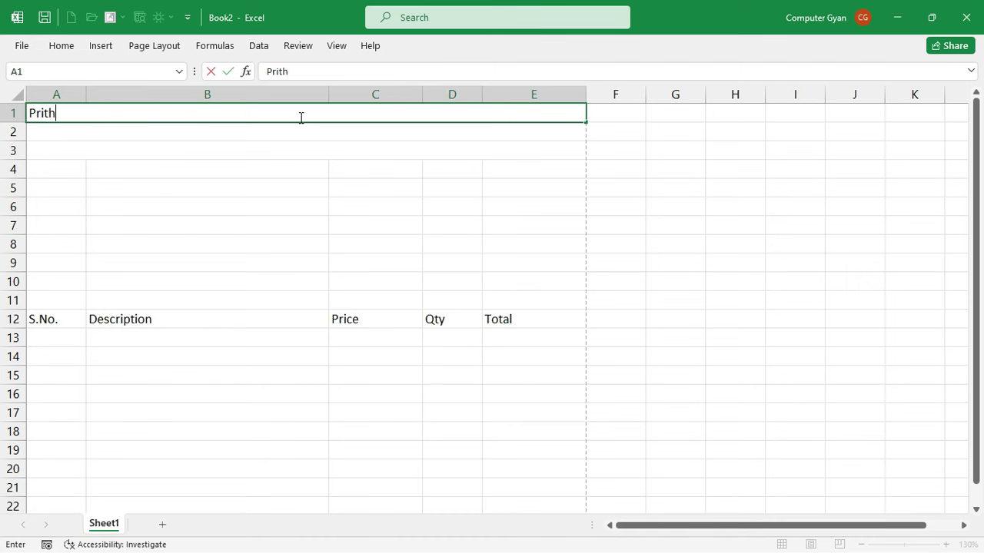
{"action": "type", "text": " Fas"}
{"action": "type", "text": "n Point"}
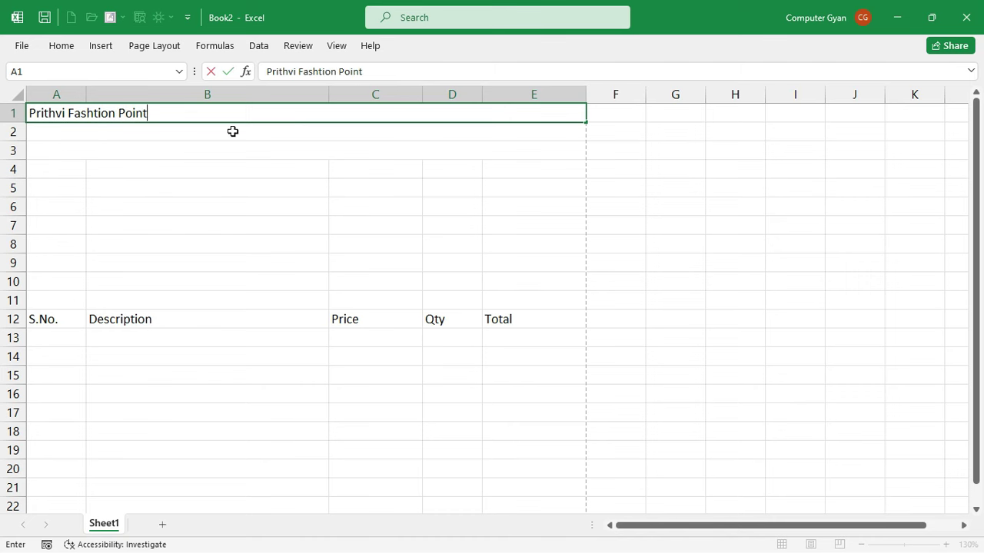
{"action": "left_click", "coordinate": [233, 132]}
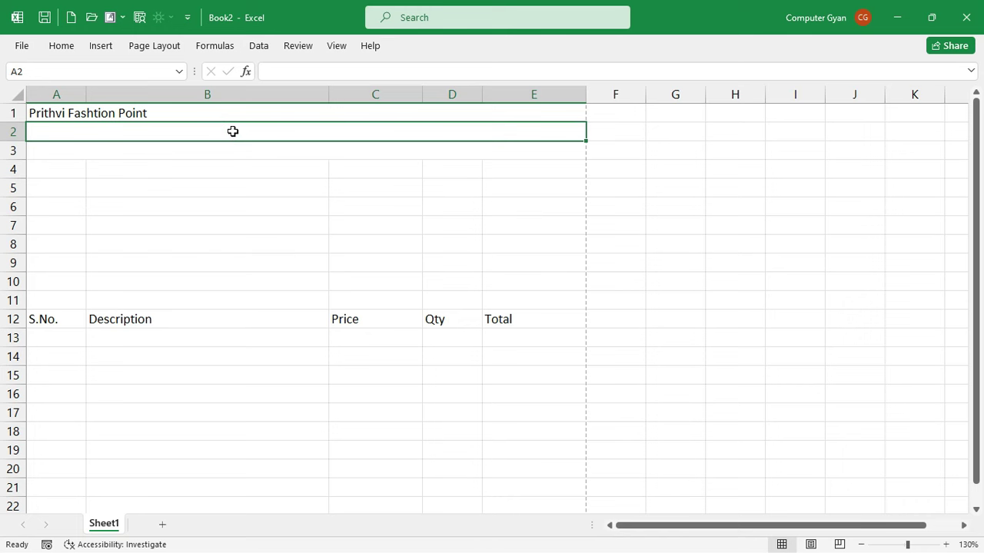
{"action": "type", "text": "Main Mkt"}
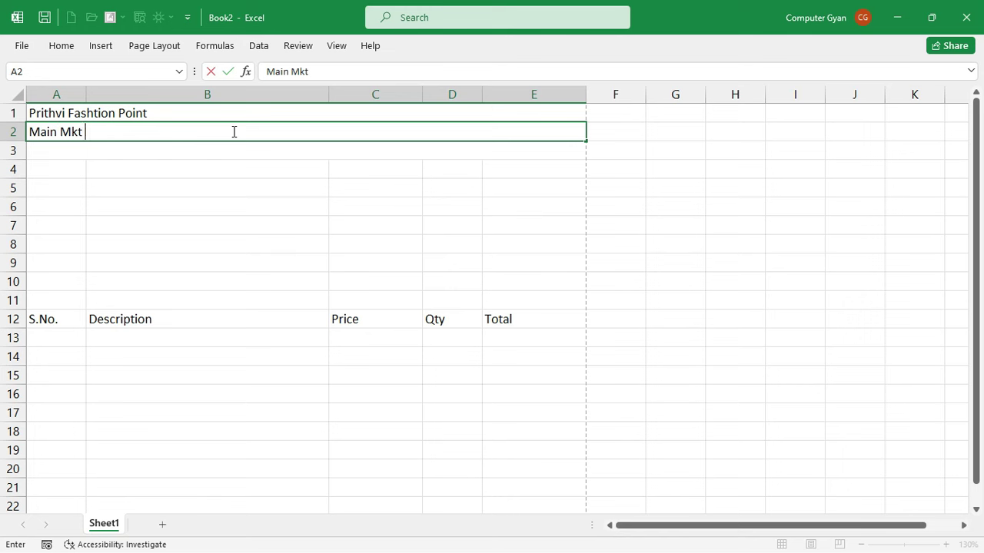
{"action": "type", "text": "Barola, Sector 49, N"}
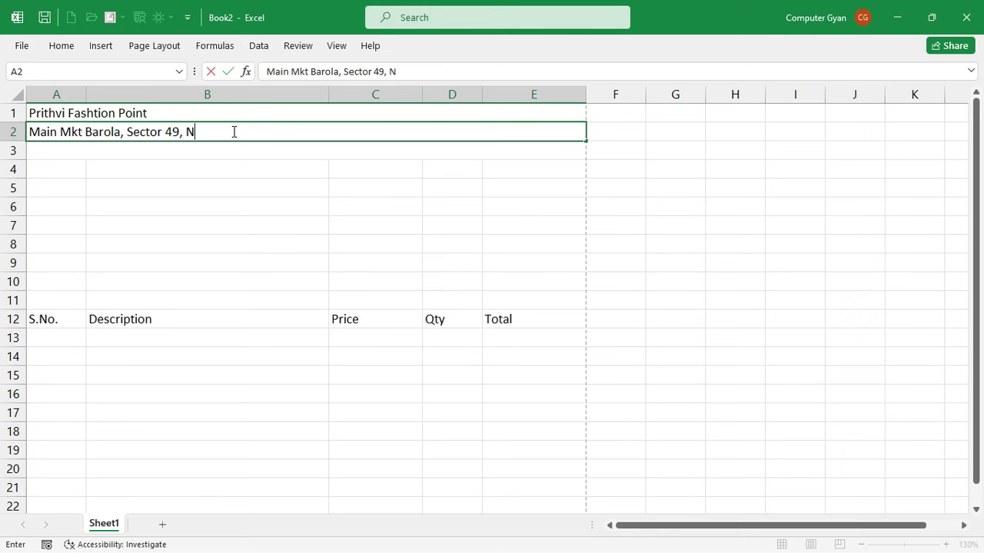
{"action": "type", "text": "Bank ATM"}
{"action": "key", "text": "Return"}
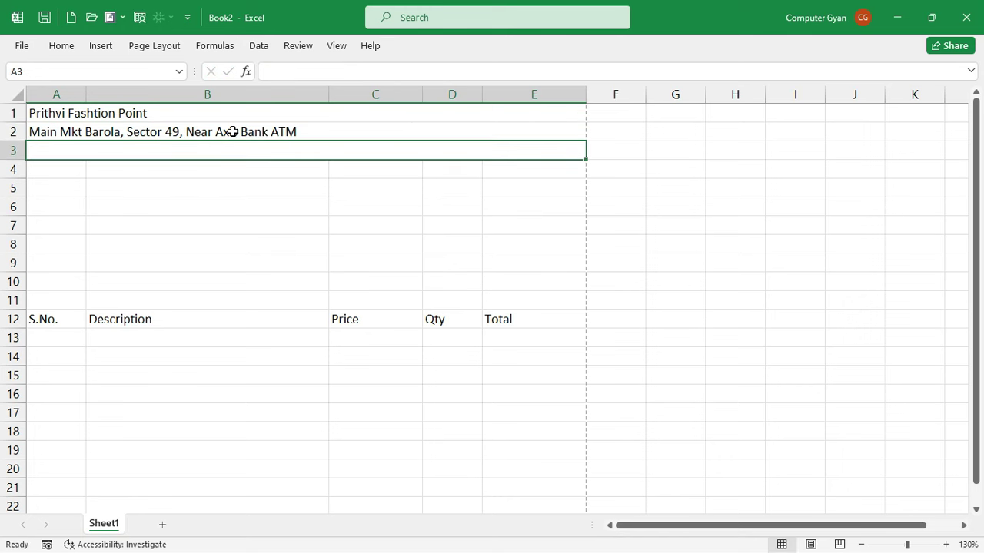
{"action": "type", "text": "oida, 2"}
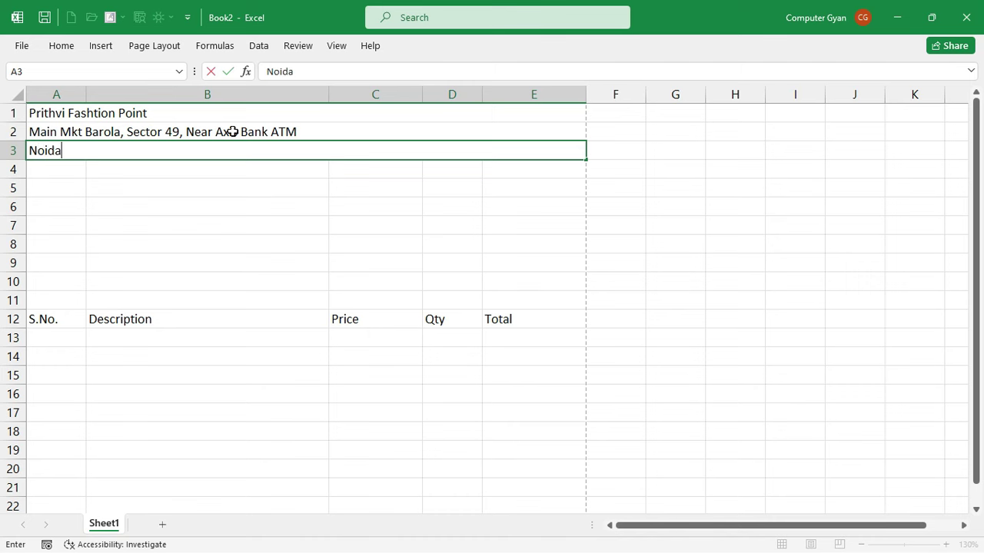
{"action": "type", "text": "01301 , U"}
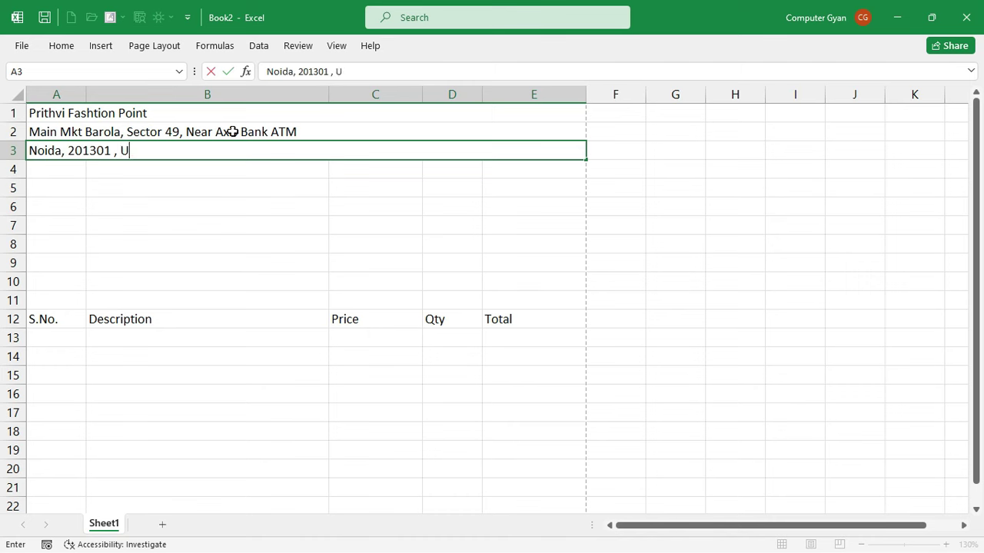
{"action": "type", "text": "P"}
{"action": "left_click", "coordinate": [226, 198]}
{"action": "left_click_drag", "start_coordinate": [223, 117], "coordinate": [228, 145]}
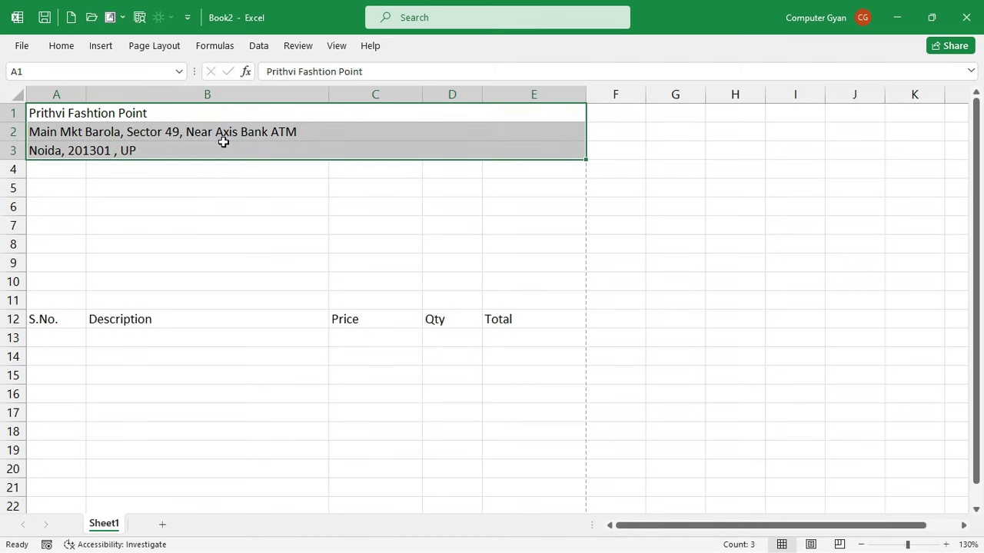
Centre the three header lines and give them a custom green fill from More Colors
{"action": "left_click", "coordinate": [61, 47]}
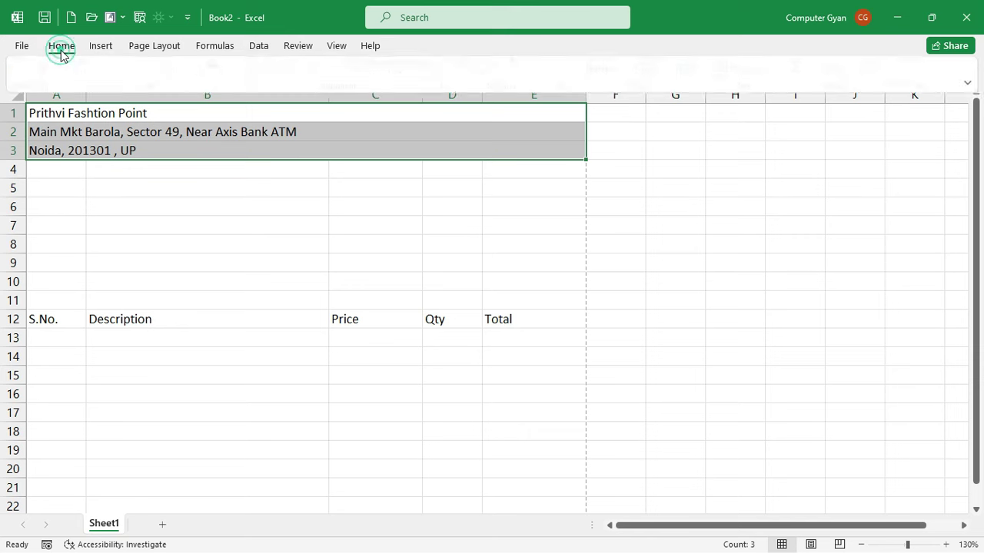
{"action": "left_click", "coordinate": [281, 96]}
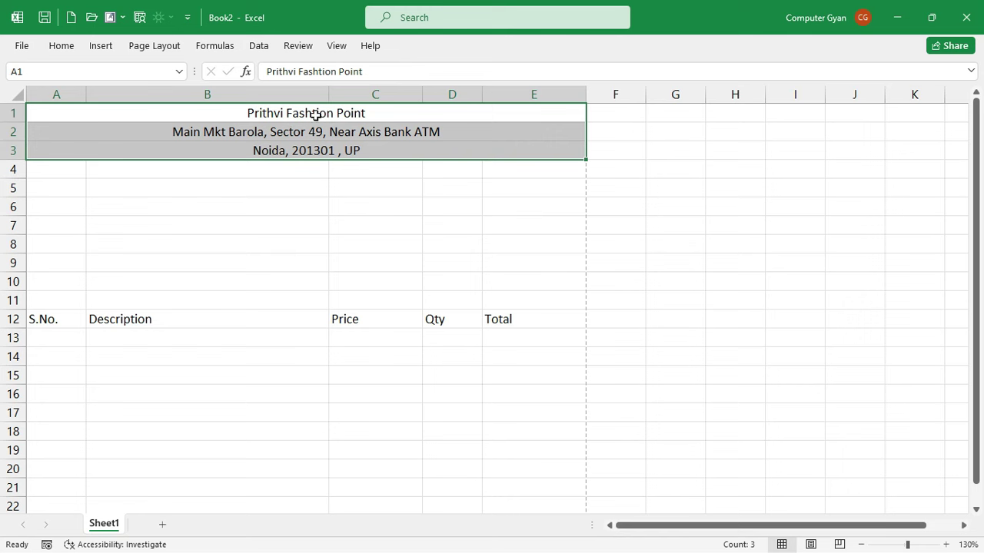
{"action": "left_click", "coordinate": [316, 115]}
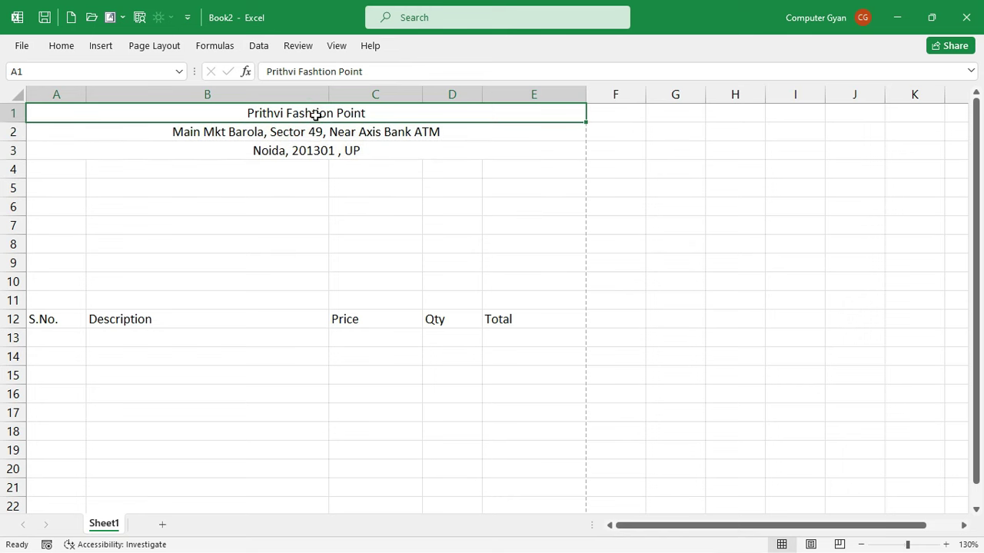
{"action": "left_click", "coordinate": [300, 148], "text": "shift"}
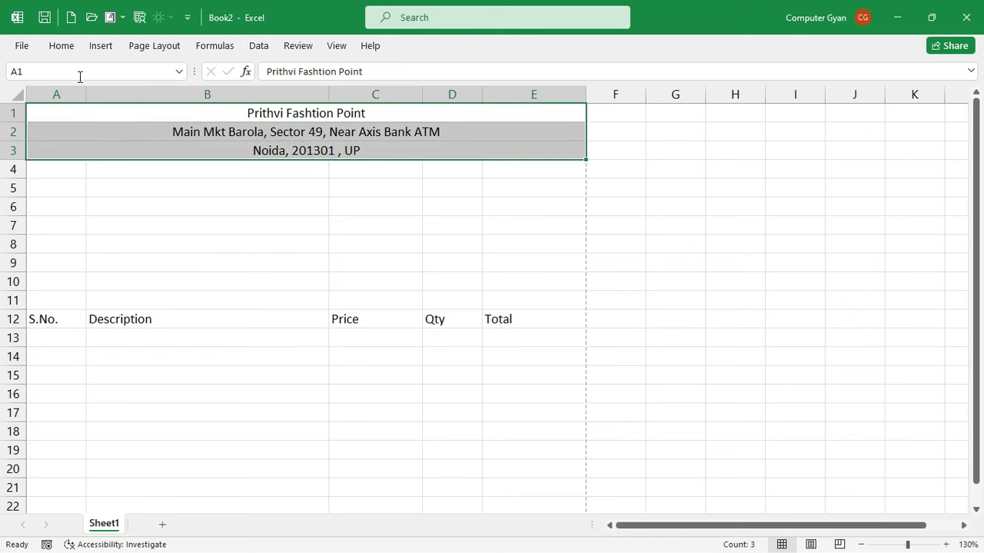
{"action": "left_click", "coordinate": [61, 46]}
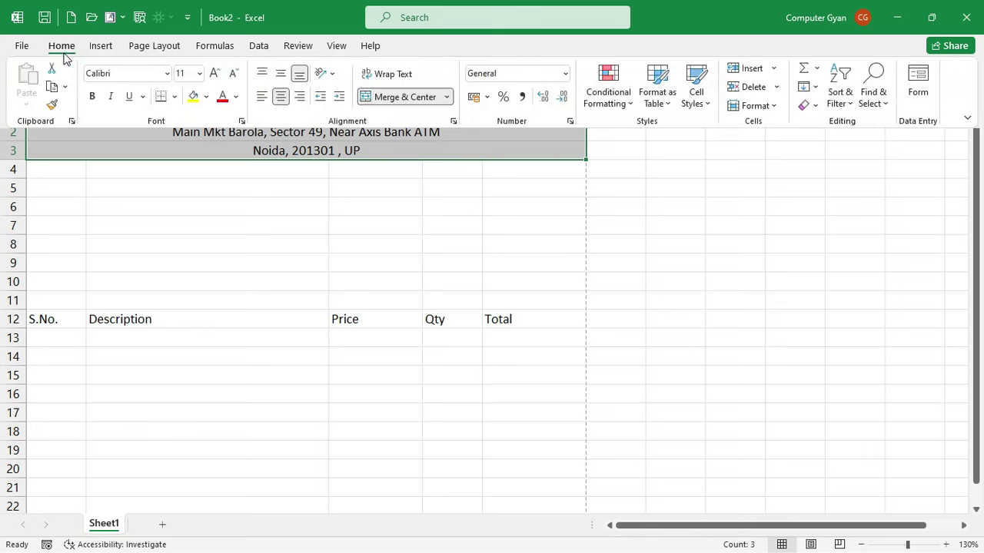
{"action": "left_click", "coordinate": [206, 96]}
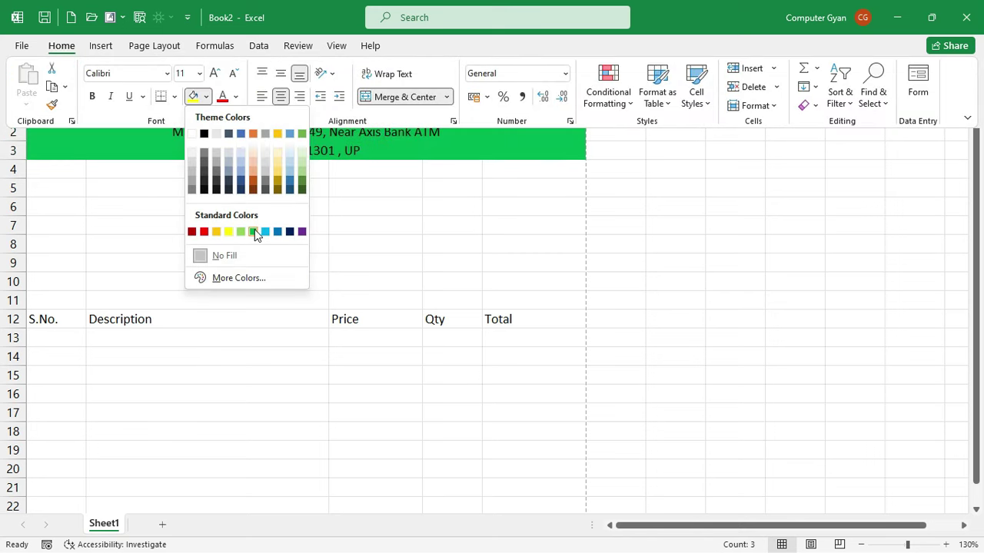
{"action": "left_click", "coordinate": [255, 280]}
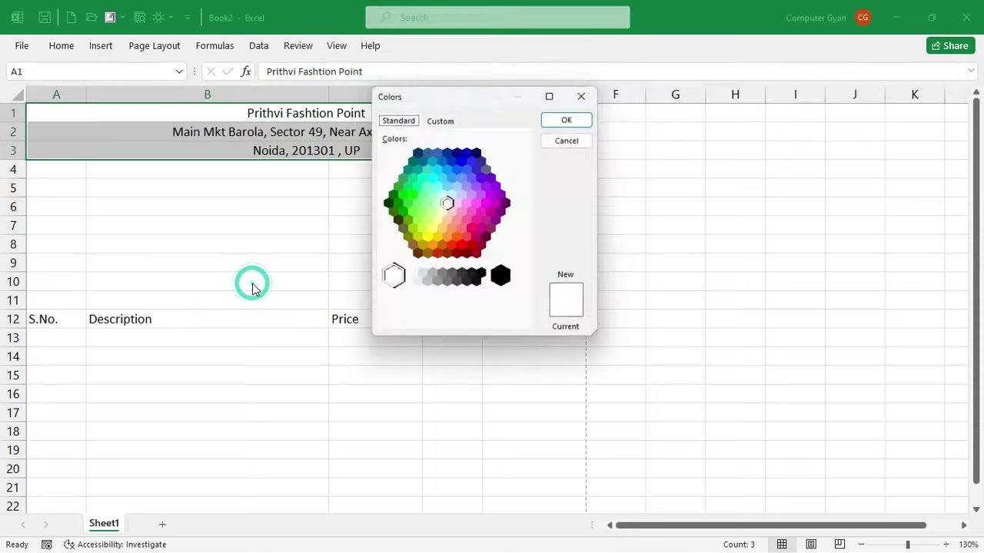
{"action": "left_click", "coordinate": [398, 213]}
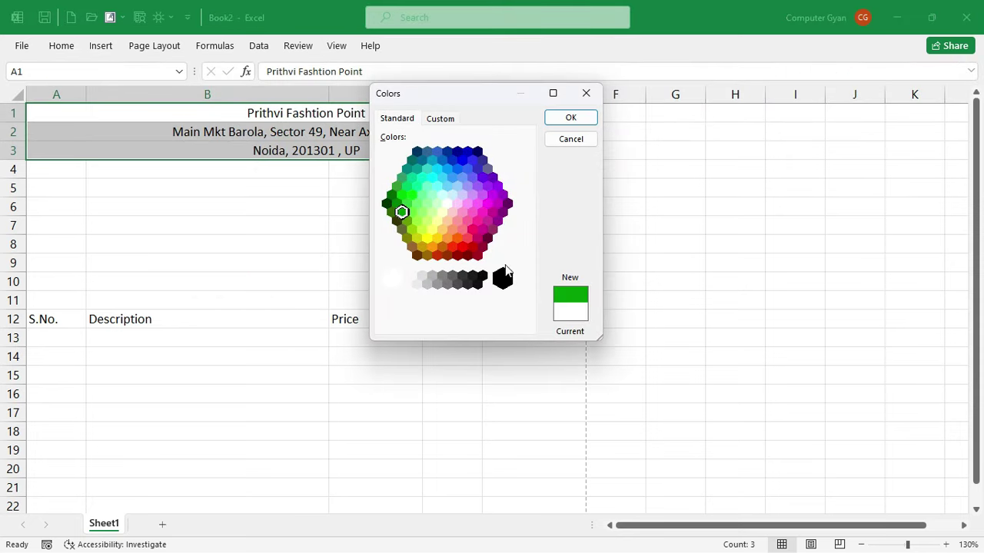
{"action": "left_click", "coordinate": [571, 120]}
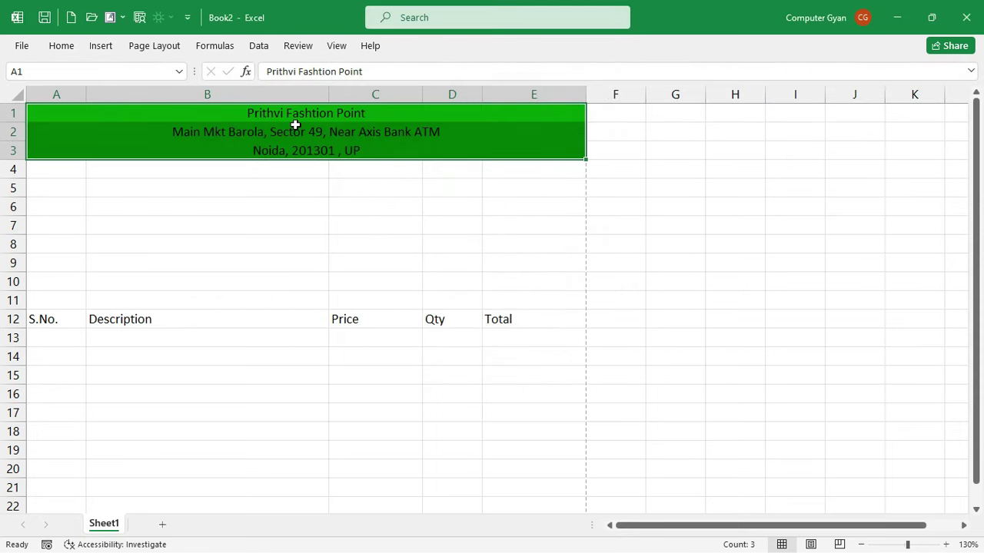
{"action": "left_click", "coordinate": [337, 128]}
Make the shop-name title text yellow and the address lines white
{"action": "left_click", "coordinate": [61, 45]}
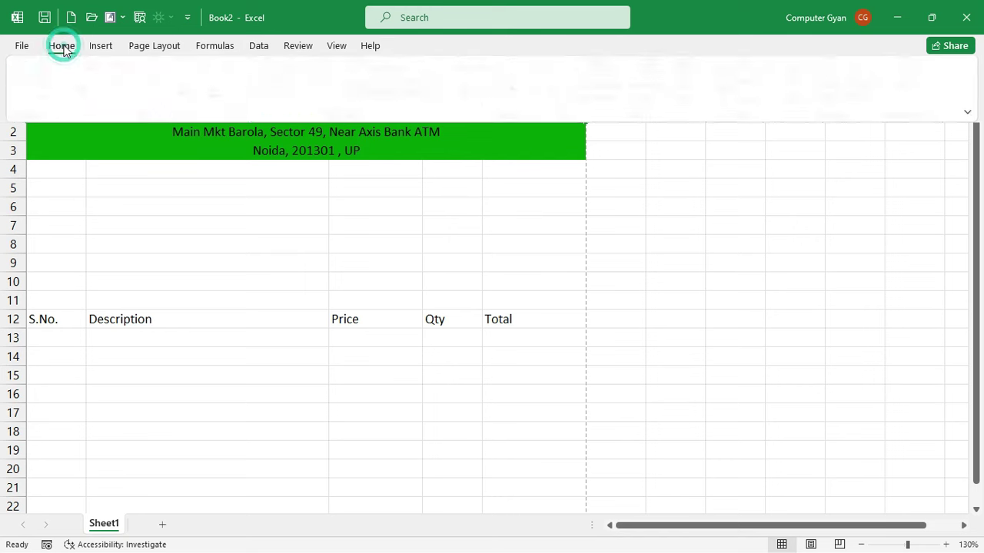
{"action": "left_click", "coordinate": [235, 96]}
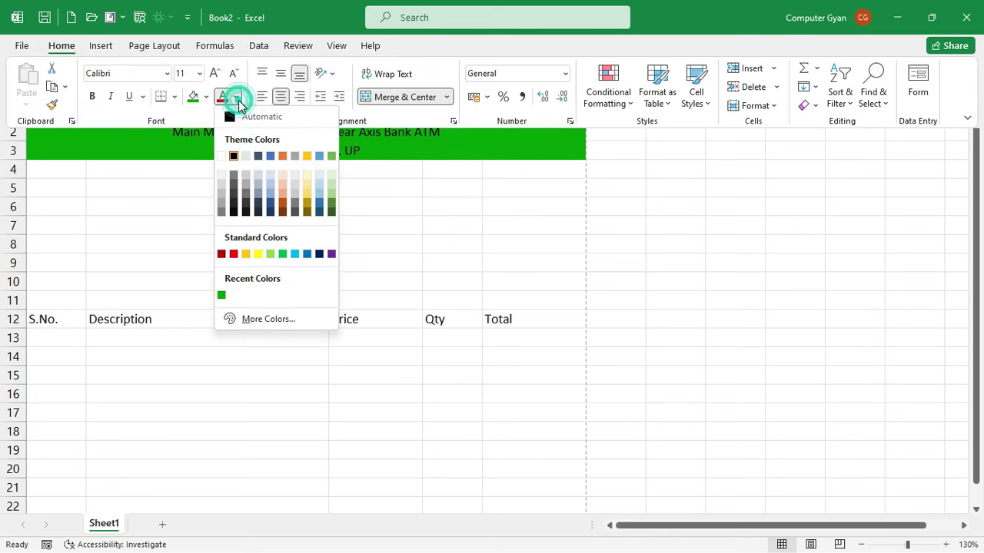
{"action": "left_click", "coordinate": [259, 253]}
{"action": "left_click_drag", "start_coordinate": [297, 134], "coordinate": [280, 146]}
{"action": "left_click", "coordinate": [61, 45]}
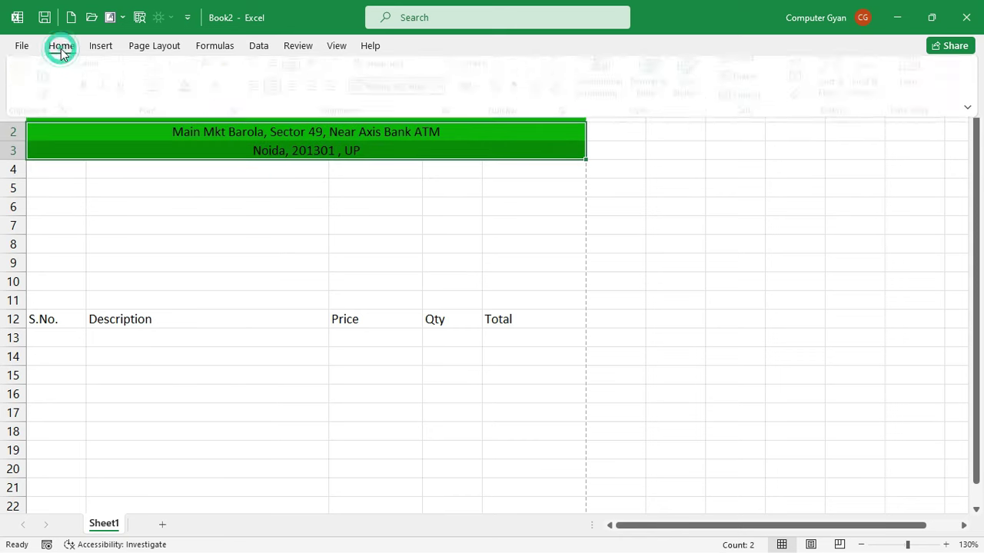
{"action": "left_click", "coordinate": [238, 97]}
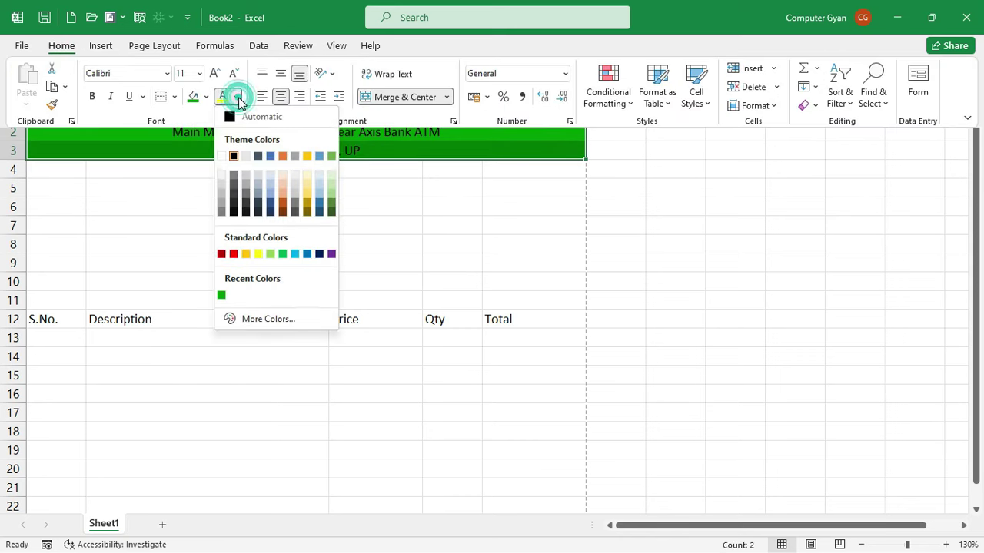
{"action": "left_click", "coordinate": [221, 156]}
Bold all three header rows and set the title font to Berlin Sans FB Demi
{"action": "left_click_drag", "start_coordinate": [198, 122], "coordinate": [192, 146]}
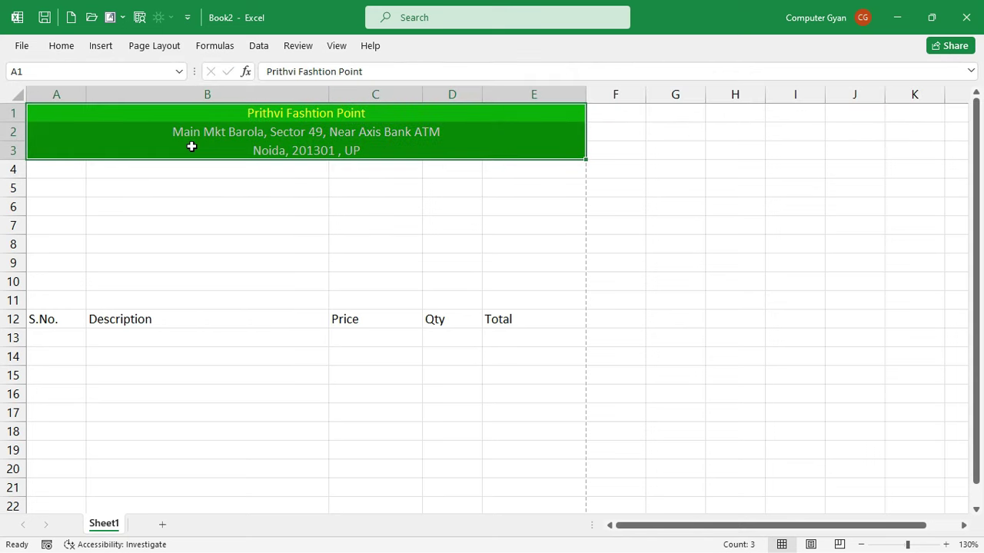
{"action": "key", "text": "ctrl+b"}
{"action": "left_click", "coordinate": [300, 117]}
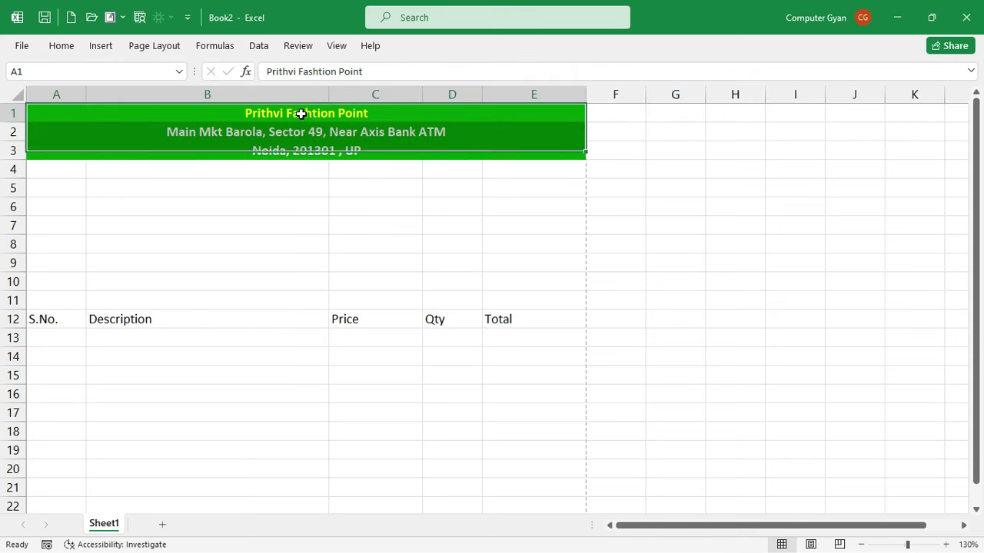
{"action": "left_click", "coordinate": [57, 48]}
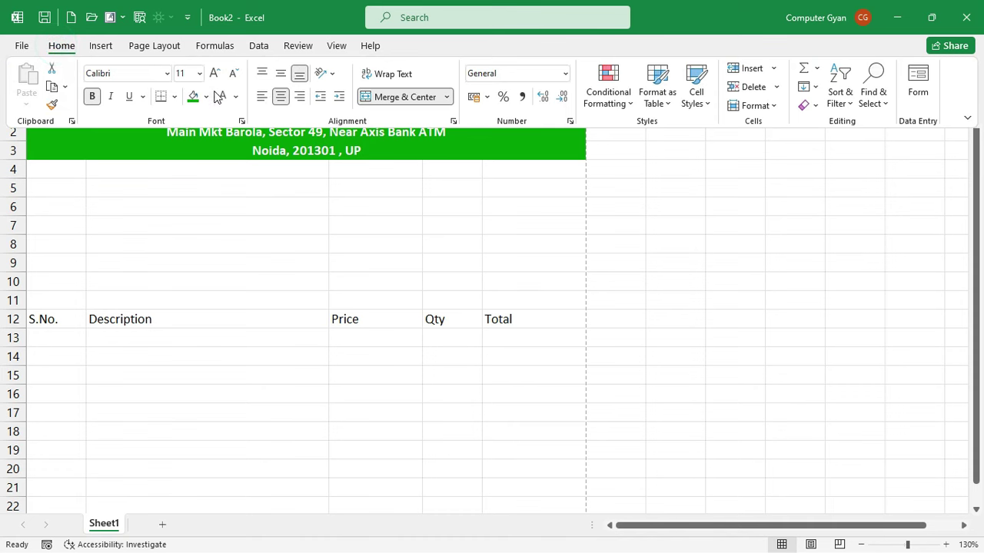
{"action": "left_click", "coordinate": [166, 73]}
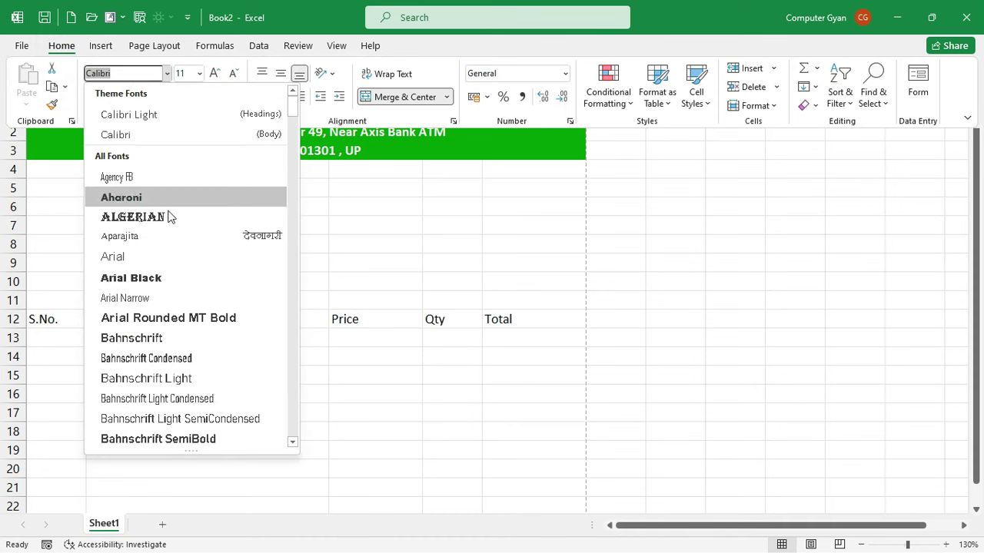
{"action": "scroll", "coordinate": [187, 315], "scroll_direction": "down", "scroll_amount": 6}
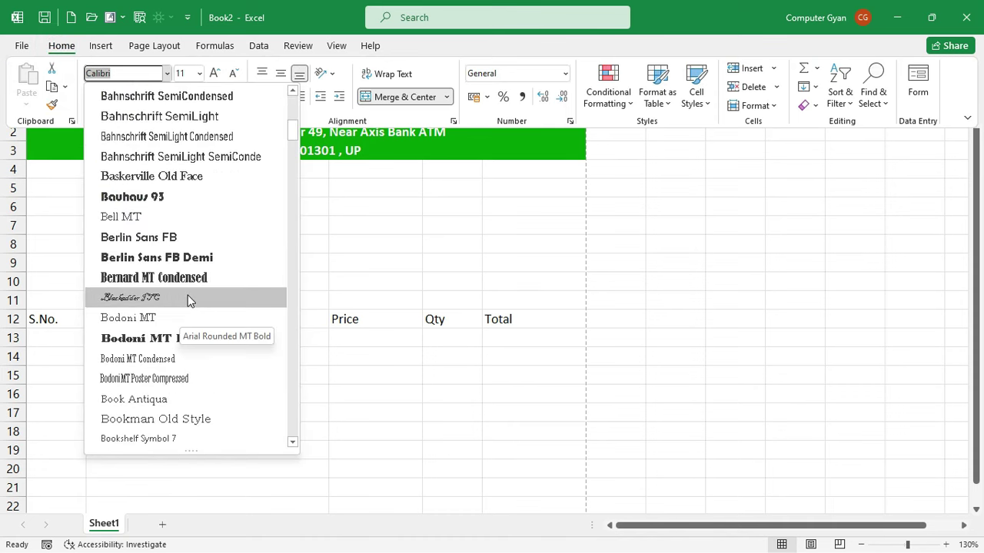
{"action": "left_click", "coordinate": [193, 260]}
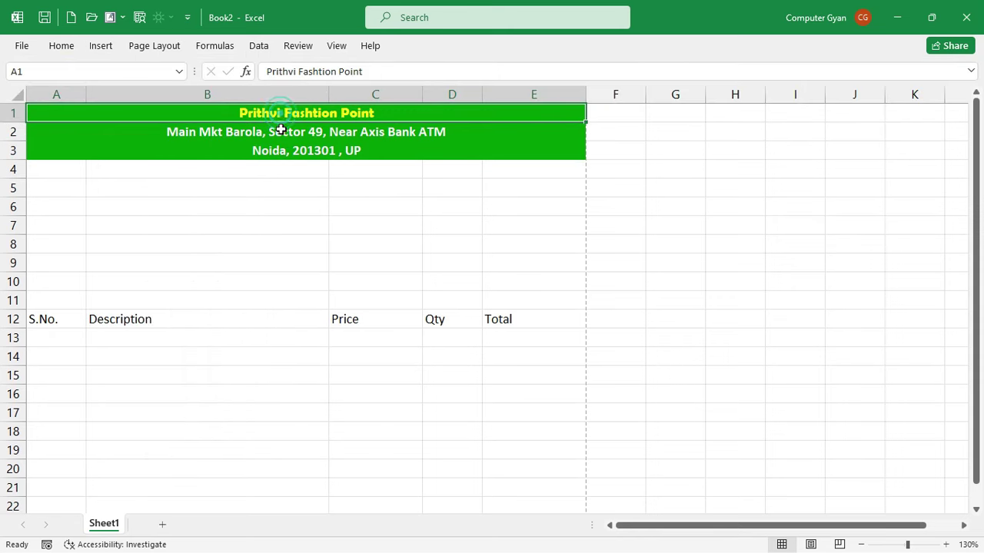
Enlarge the address text to 14 pt and the shop title to 22 pt
{"action": "left_click_drag", "start_coordinate": [280, 112], "coordinate": [281, 146]}
{"action": "left_click", "coordinate": [61, 48]}
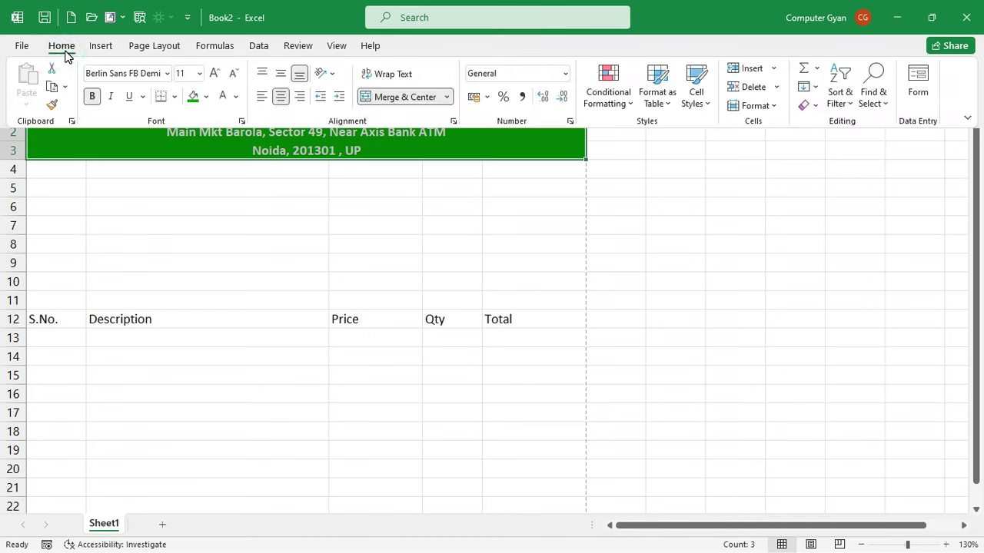
{"action": "left_click", "coordinate": [213, 75]}
{"action": "left_click", "coordinate": [213, 74]}
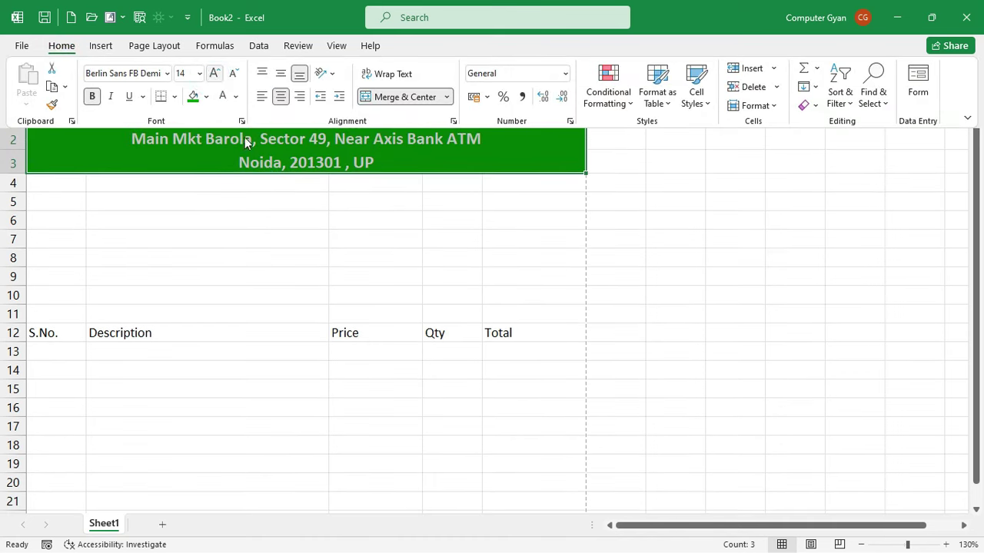
{"action": "left_click", "coordinate": [270, 173]}
{"action": "left_click", "coordinate": [77, 47]}
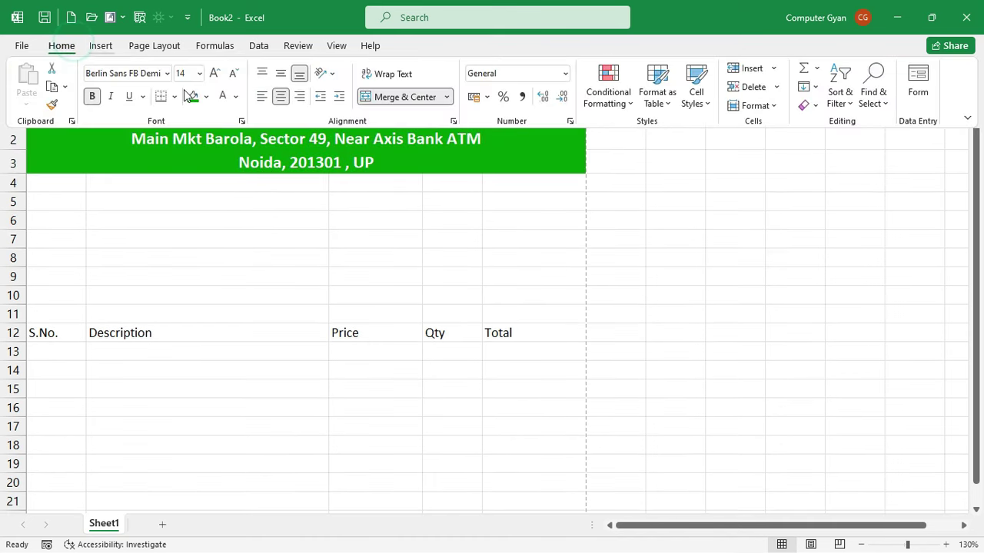
{"action": "left_click", "coordinate": [214, 74]}
{"action": "left_click", "coordinate": [308, 175]}
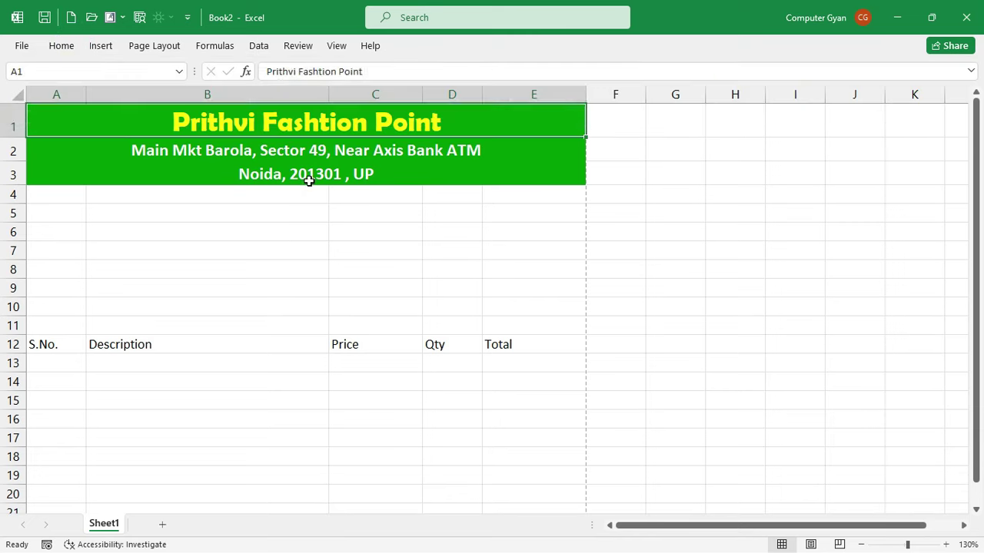
{"action": "left_click", "coordinate": [308, 176]}
{"action": "left_click", "coordinate": [314, 227]}
Merge and centre A4:E4 and enter the heading INVOICE
{"action": "left_click", "coordinate": [314, 228]}
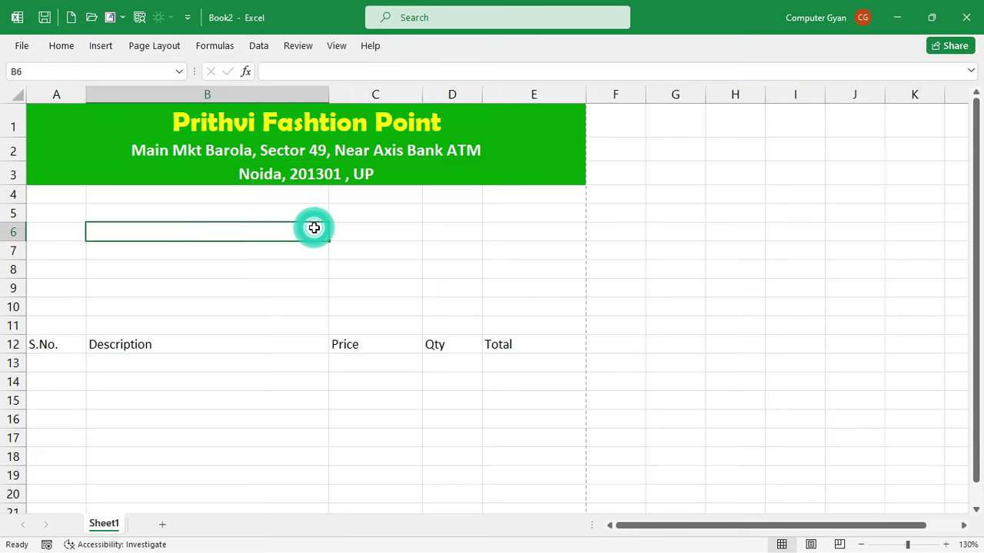
{"action": "left_click_drag", "start_coordinate": [52, 194], "coordinate": [538, 188]}
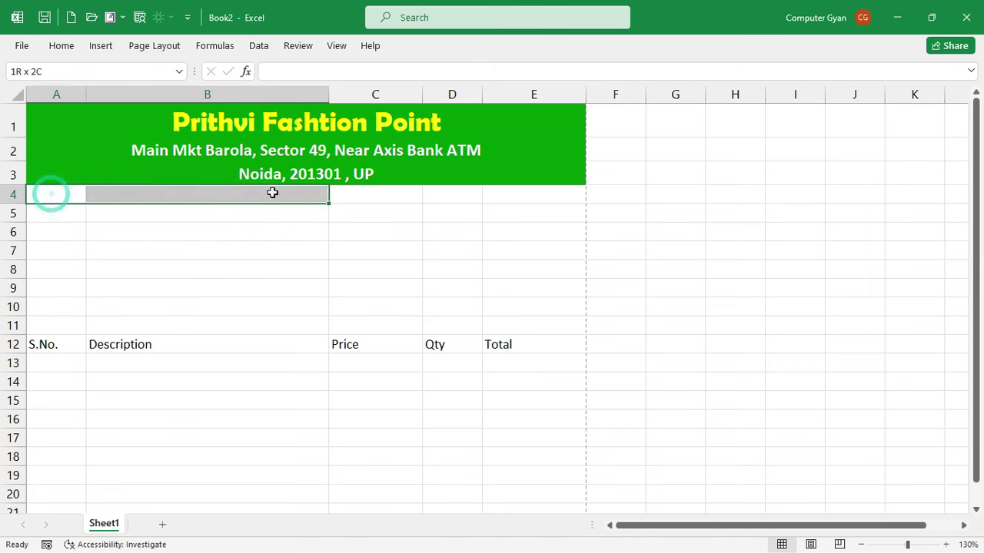
{"action": "key", "text": "alt"}
{"action": "key", "text": "h"}
{"action": "key", "text": "m"}
{"action": "key", "text": "c"}
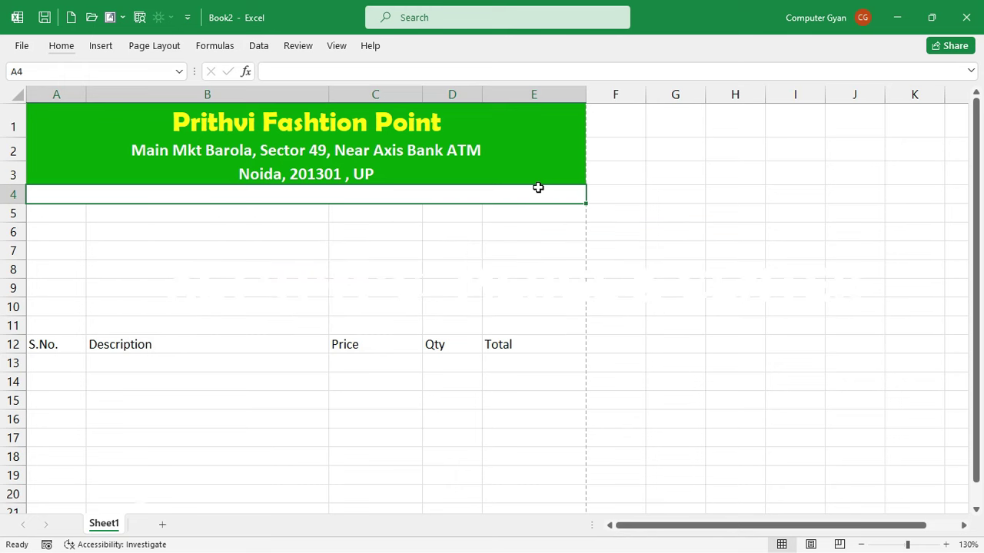
{"action": "type", "text": "INVOICE"}
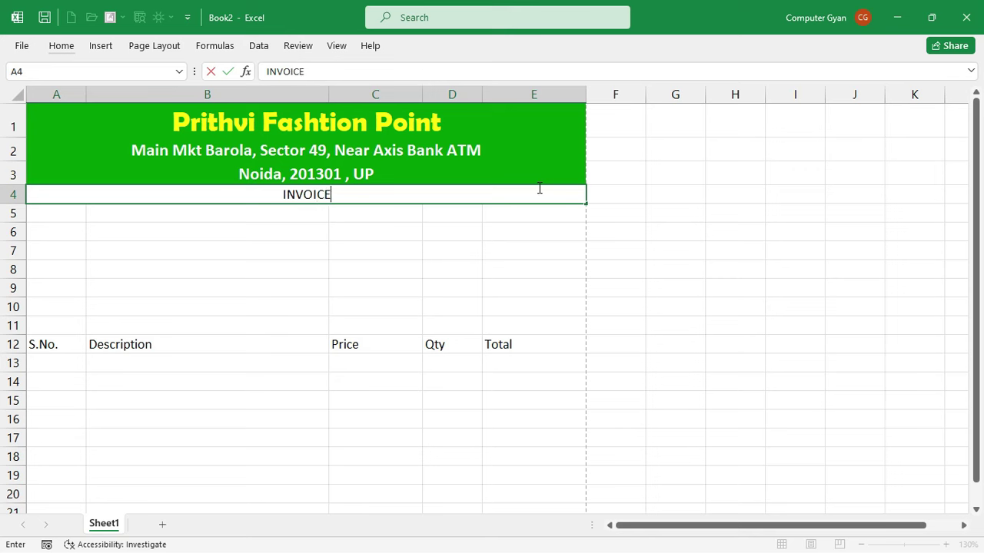
{"action": "key", "text": "Return"}
Format INVOICE as bold 18 pt on a yellow fill
{"action": "left_click", "coordinate": [537, 188]}
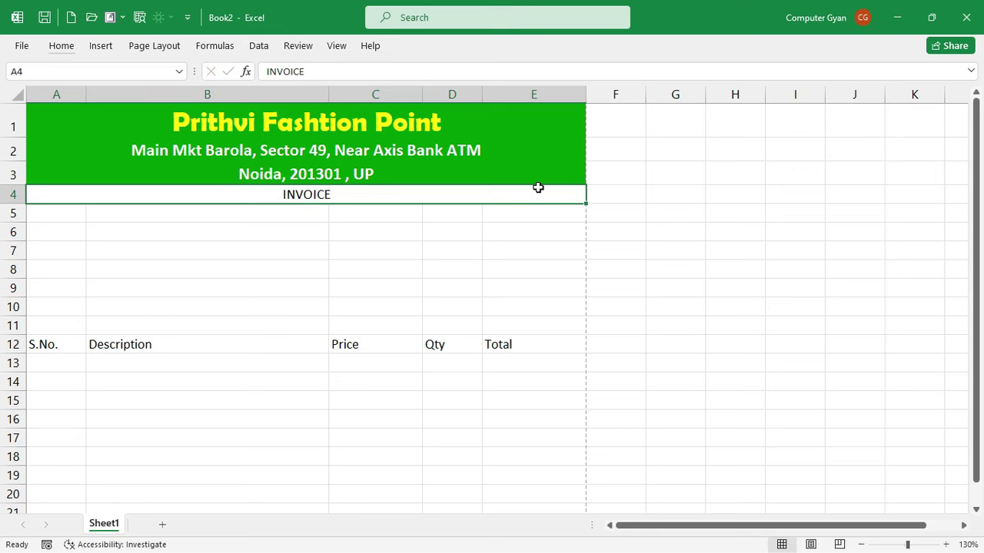
{"action": "key", "text": "ctrl+b"}
{"action": "left_click", "coordinate": [62, 46]}
{"action": "left_click", "coordinate": [214, 73]}
{"action": "left_click", "coordinate": [214, 73]}
{"action": "left_click", "coordinate": [215, 73]}
{"action": "left_click", "coordinate": [215, 73]}
{"action": "left_click", "coordinate": [206, 97]}
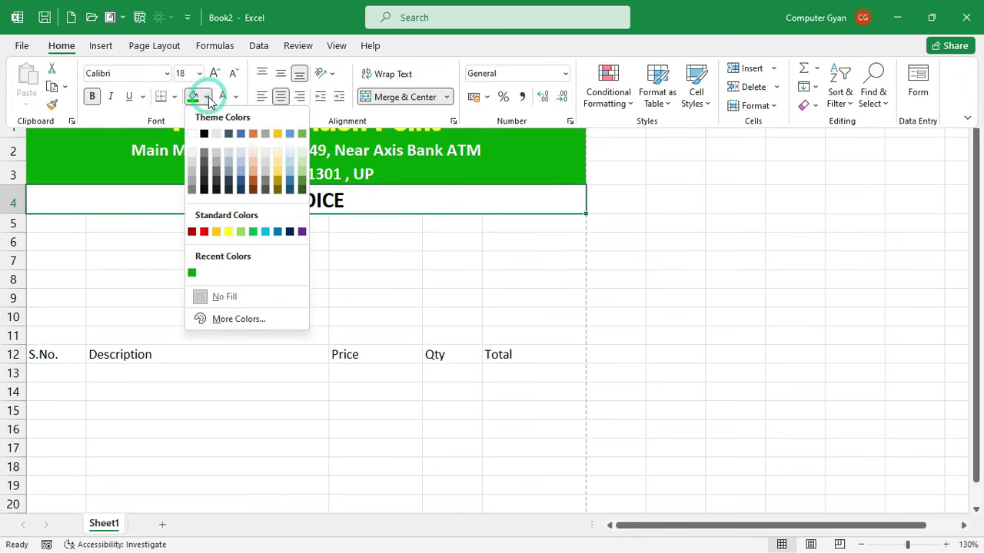
{"action": "left_click", "coordinate": [227, 232]}
{"action": "key", "text": "ctrl+F1"}
Make the A12:E12 table headers bold, 14 pt, with a yellow fill
{"action": "left_click_drag", "start_coordinate": [48, 354], "coordinate": [509, 358]}
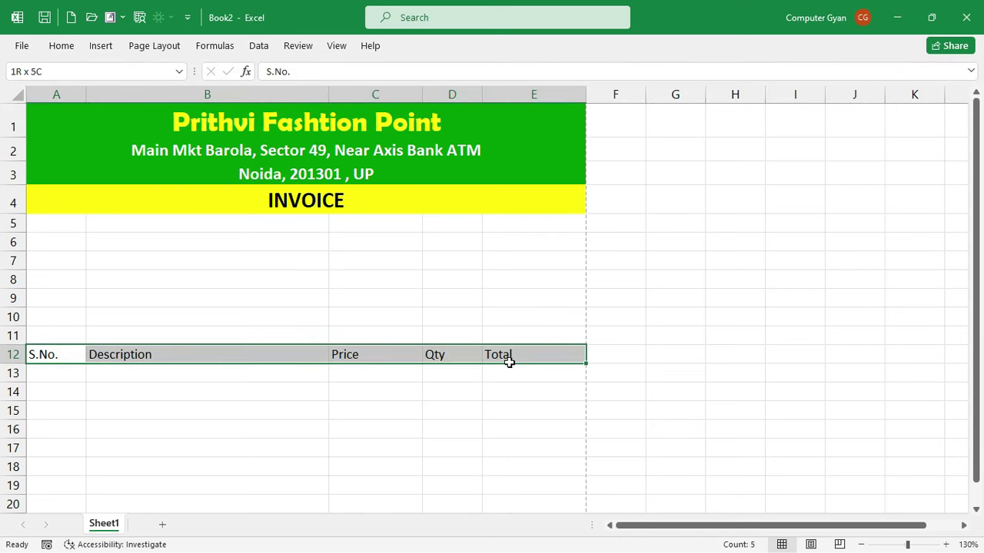
{"action": "key", "text": "ctrl+b"}
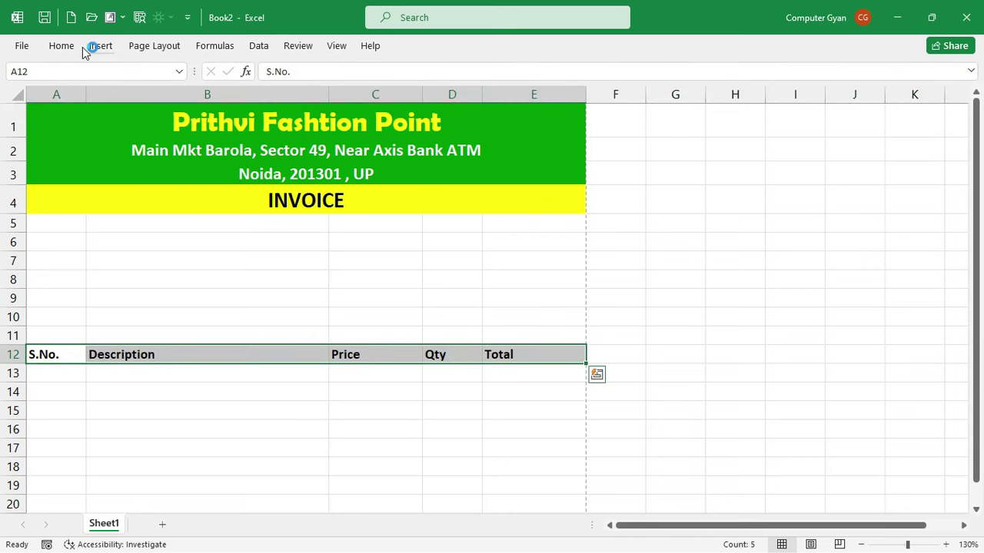
{"action": "left_click", "coordinate": [62, 45]}
{"action": "left_click", "coordinate": [214, 74]}
{"action": "left_click", "coordinate": [215, 73]}
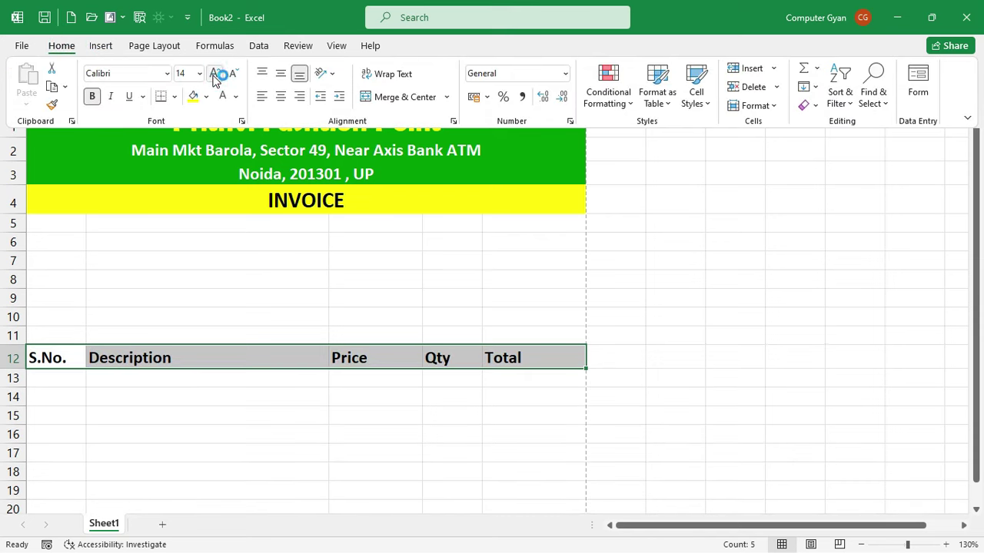
{"action": "left_click", "coordinate": [194, 97]}
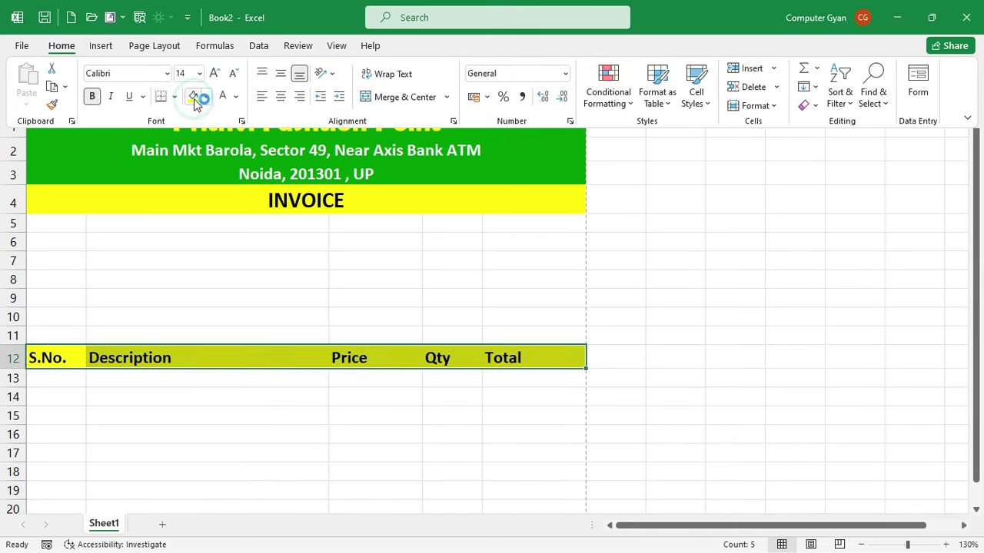
{"action": "left_click", "coordinate": [231, 278]}
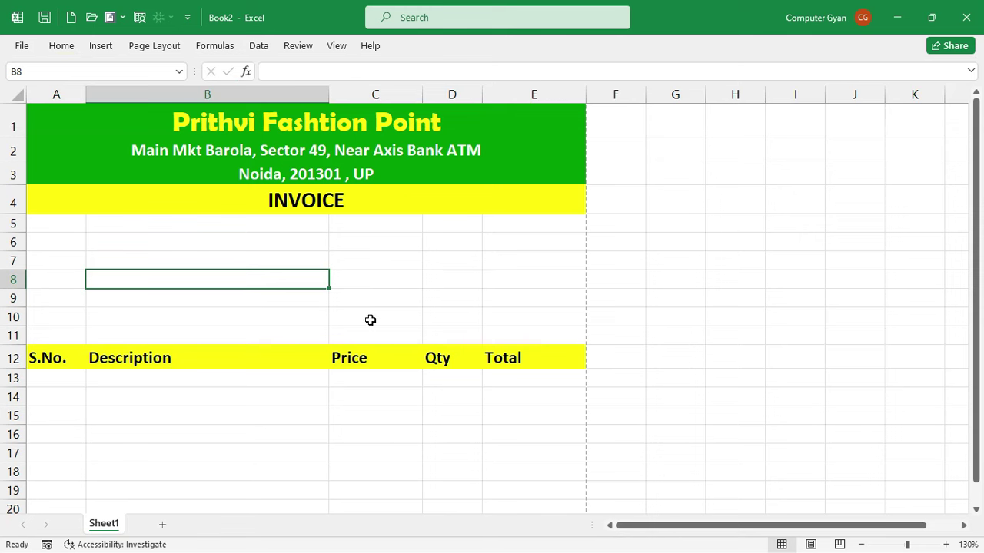
Label A6 'Invoice No.' and C6 'Date'
{"action": "left_click", "coordinate": [60, 236]}
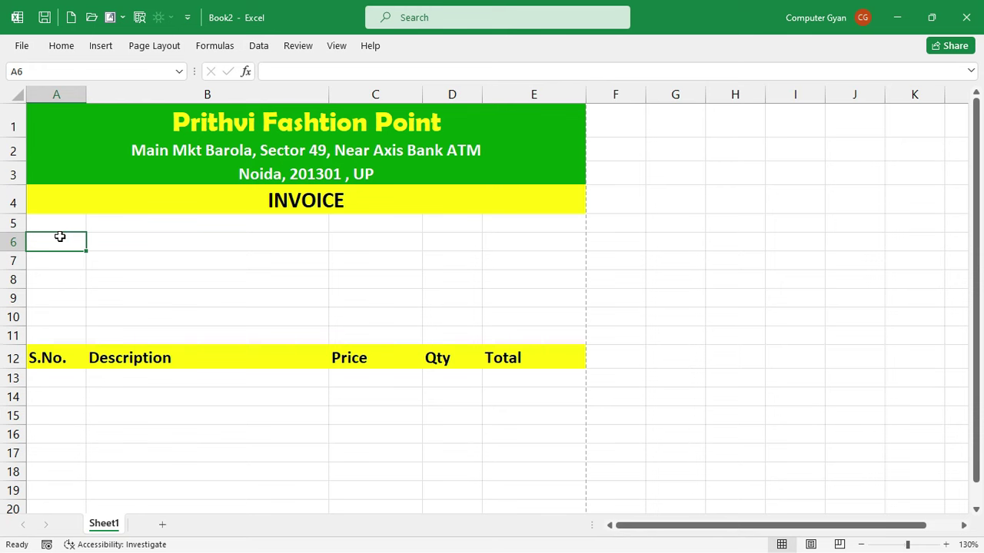
{"action": "type", "text": "Invoie"}
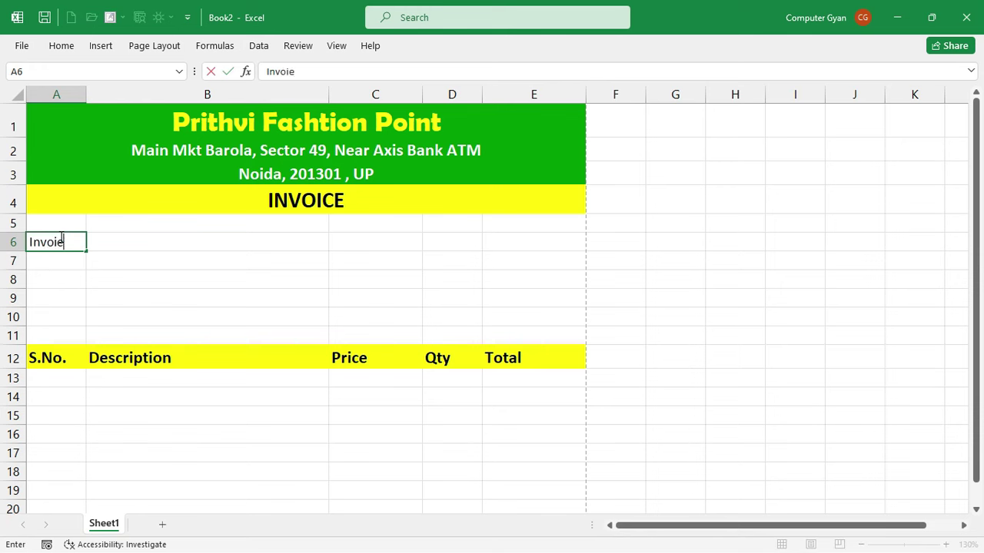
{"action": "key", "text": "BackSpace"}
{"action": "type", "text": "ce No."}
{"action": "key", "text": "Tab"}
{"action": "key", "text": "Tab"}
{"action": "type", "text": "Da"}
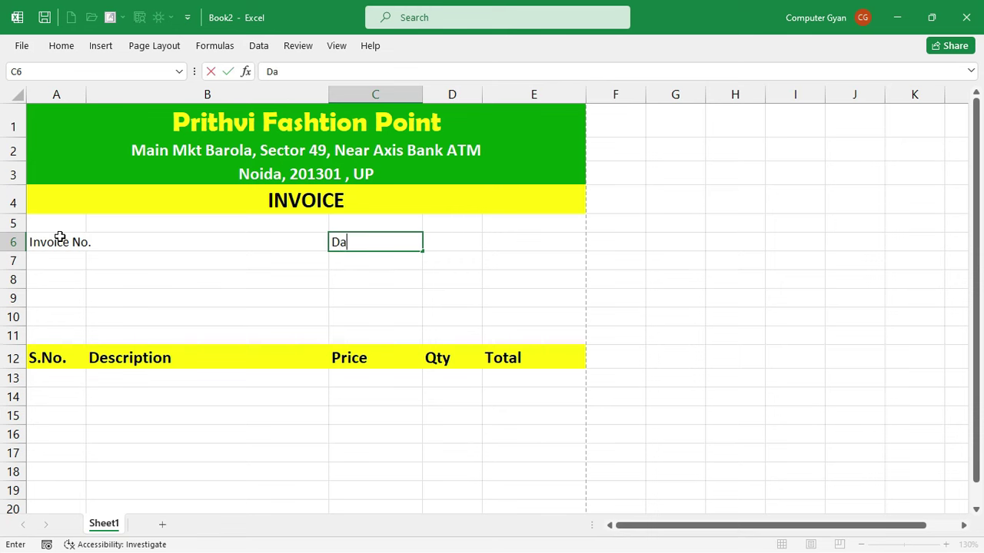
{"action": "type", "text": "te"}
{"action": "key", "text": "Return"}
{"action": "key", "text": "Return"}
Add the customer labels Name:, Add: and Contact: in A8 to A10
{"action": "type", "text": "Name:"}
{"action": "key", "text": "Return"}
{"action": "type", "text": "Add:"}
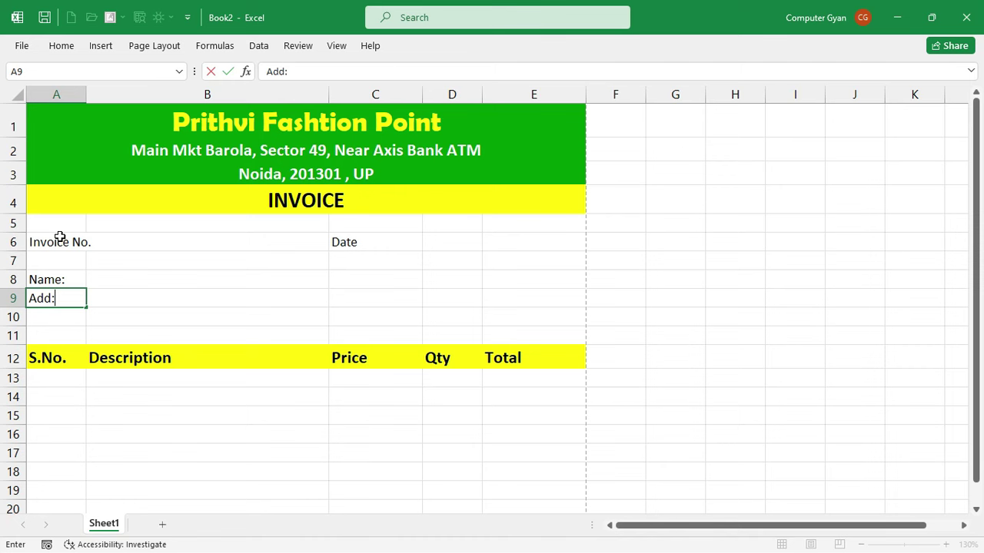
{"action": "key", "text": "Return"}
{"action": "type", "text": "Contact:"}
{"action": "left_click", "coordinate": [116, 306]}
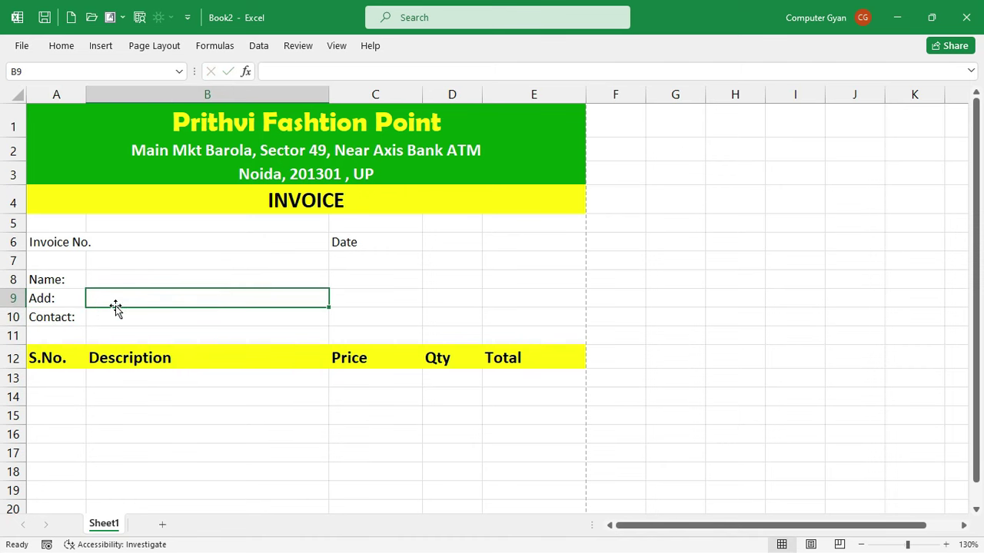
Merge the customer detail rows B8:E10 across columns B to E
{"action": "left_click_drag", "start_coordinate": [128, 278], "coordinate": [507, 313]}
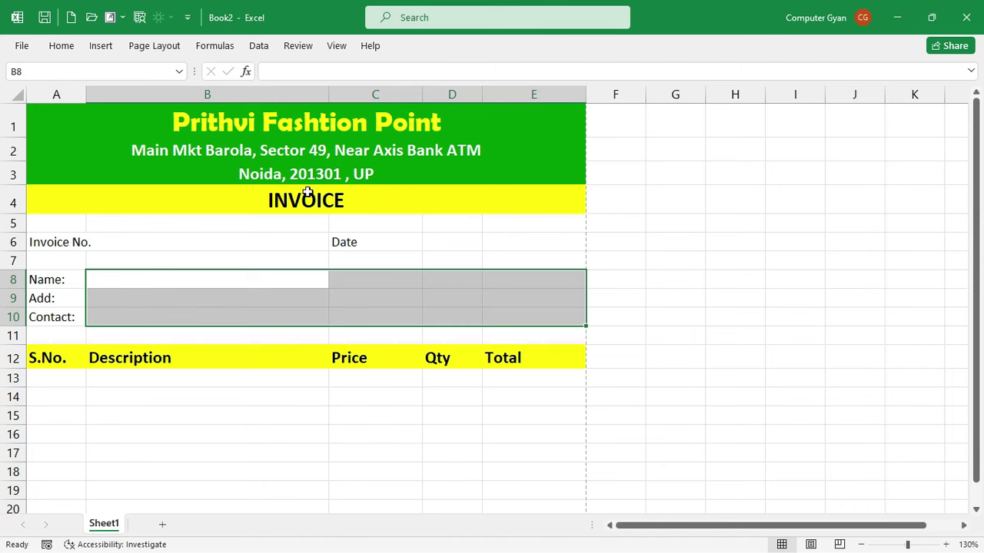
{"action": "left_click", "coordinate": [68, 48]}
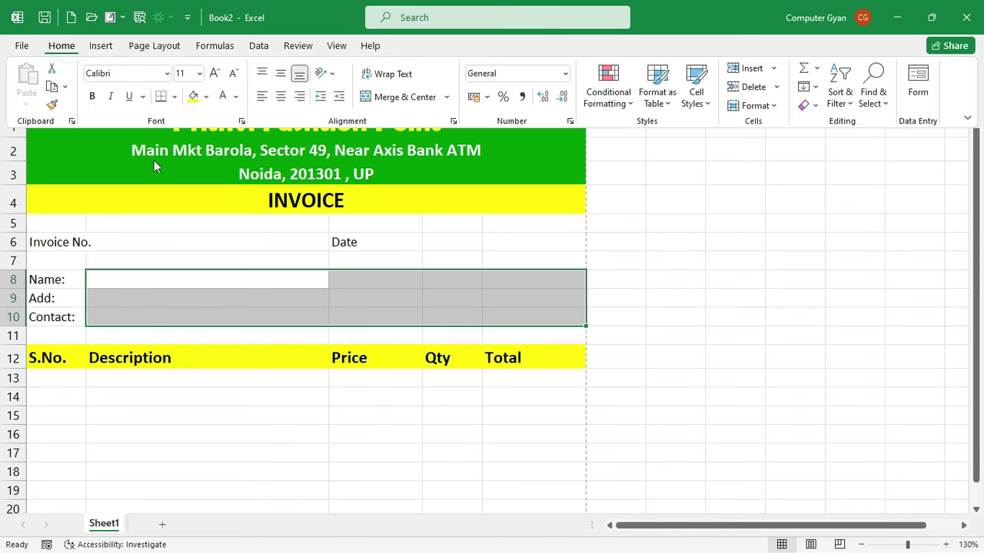
{"action": "left_click", "coordinate": [446, 96]}
{"action": "left_click", "coordinate": [446, 135]}
{"action": "left_click", "coordinate": [307, 314]}
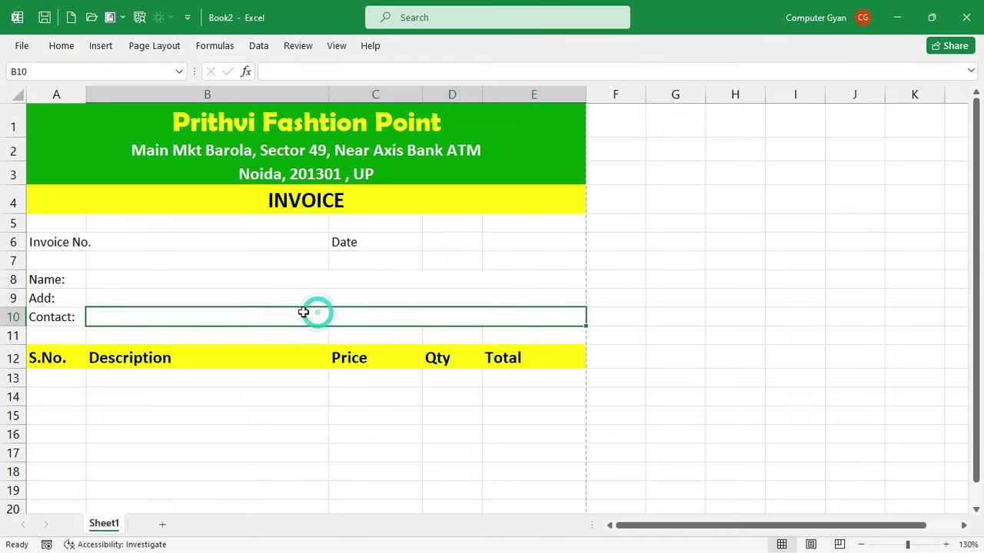
{"action": "left_click", "coordinate": [260, 279]}
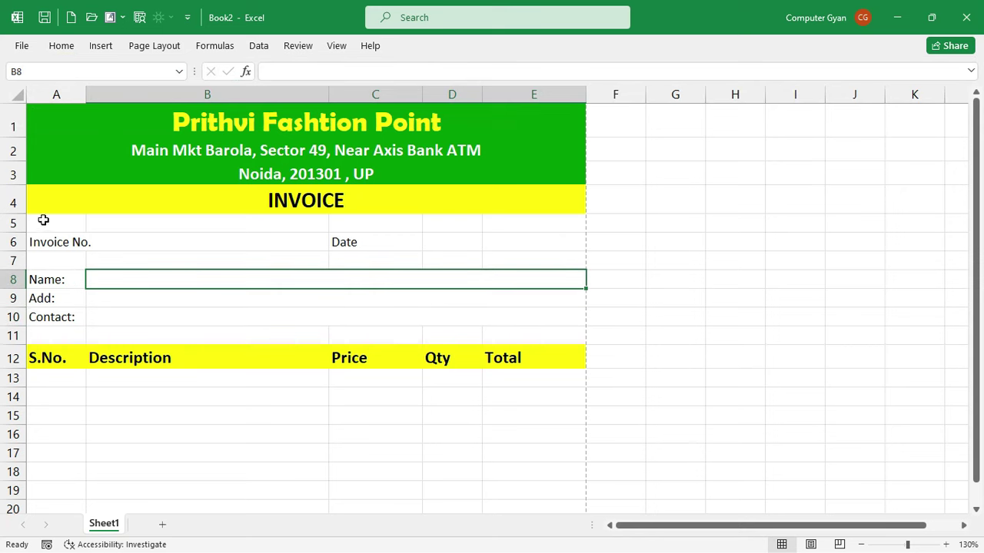
Enlarge the details block A5:E11 to 14-point text
{"action": "left_click_drag", "start_coordinate": [43, 220], "coordinate": [435, 332]}
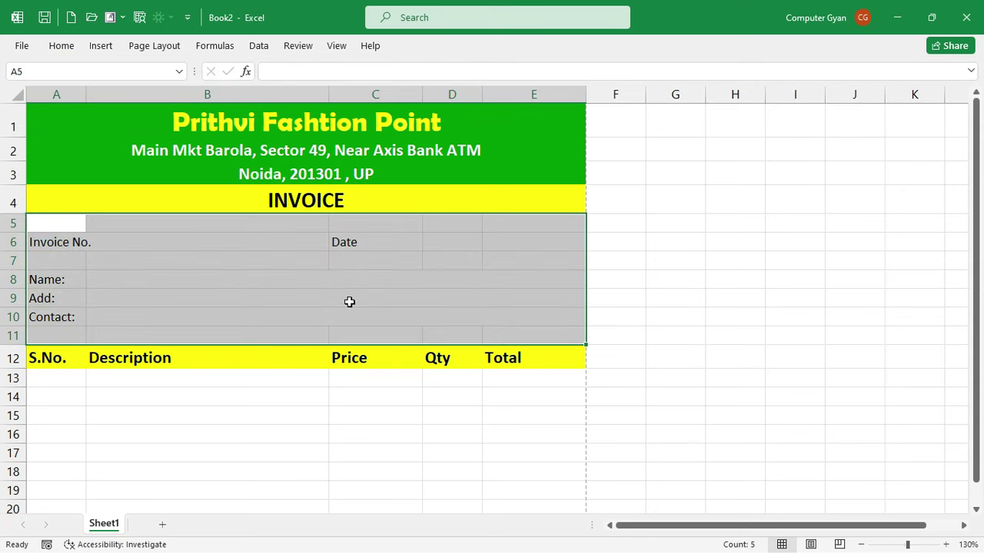
{"action": "left_click", "coordinate": [63, 49]}
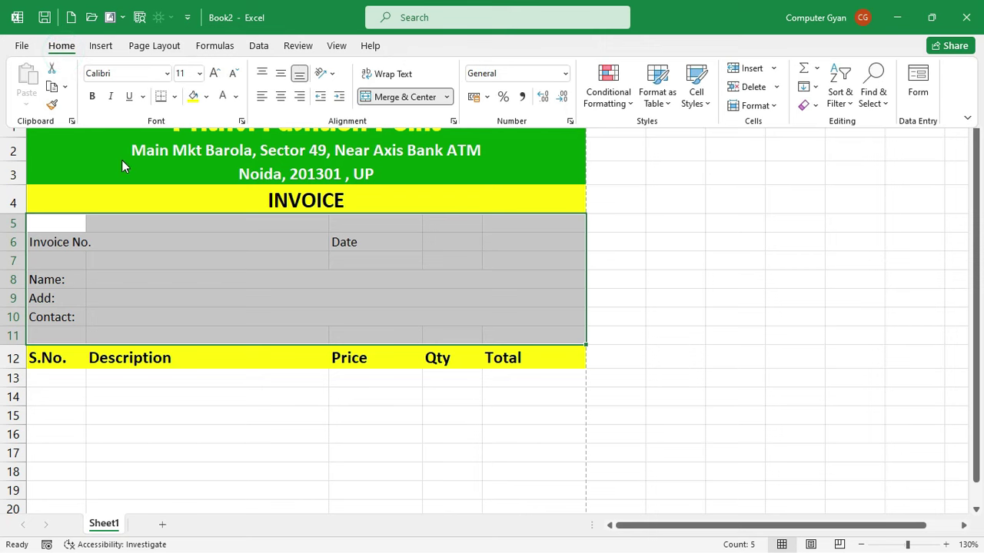
{"action": "left_click", "coordinate": [214, 74]}
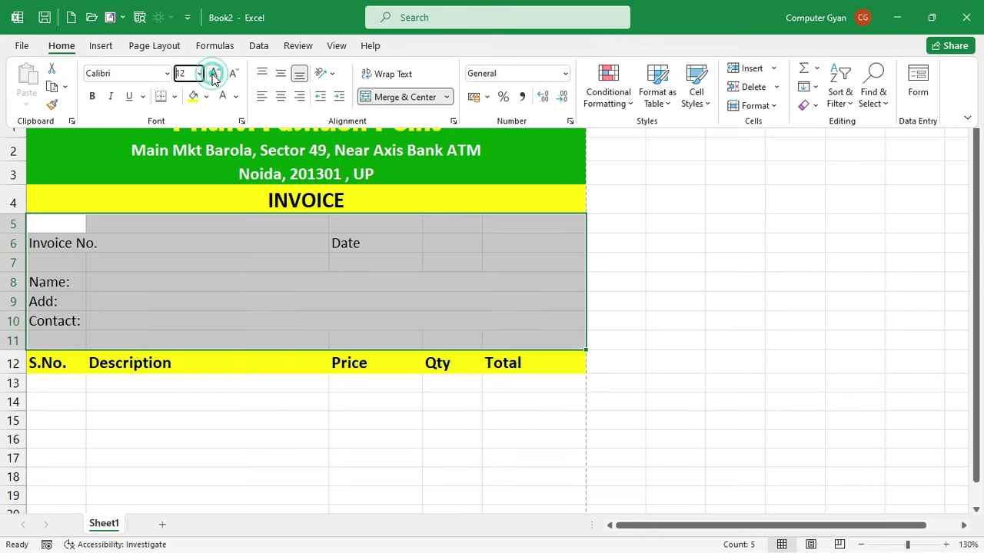
{"action": "left_click", "coordinate": [215, 75]}
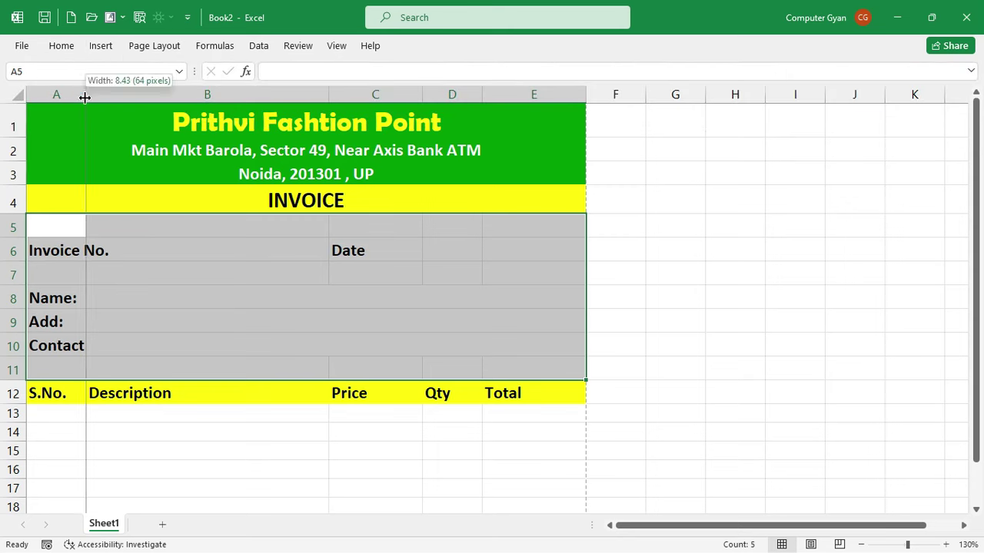
Widen column A to fit the labels, and narrow columns E and B
{"action": "left_click_drag", "start_coordinate": [86, 94], "coordinate": [120, 94]}
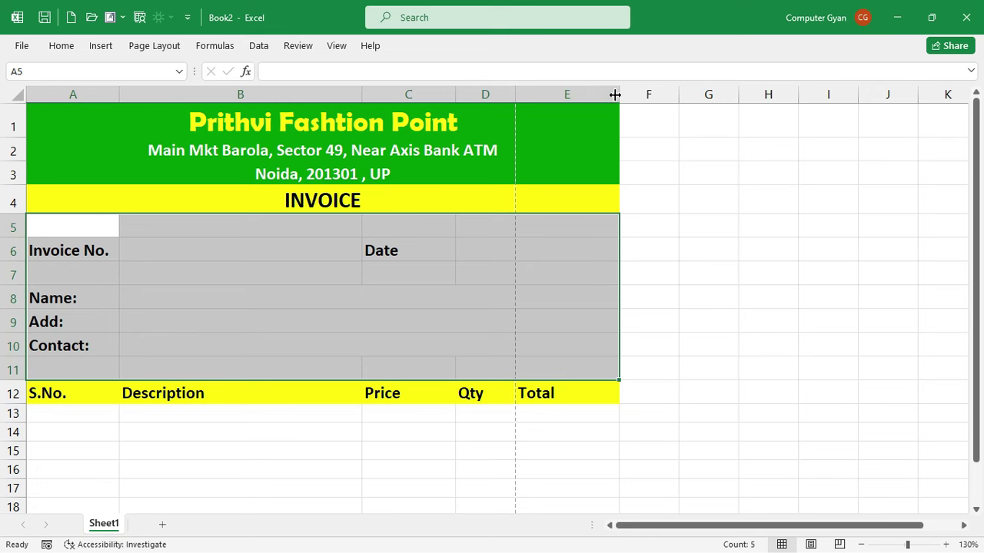
{"action": "left_click_drag", "start_coordinate": [615, 94], "coordinate": [610, 94]}
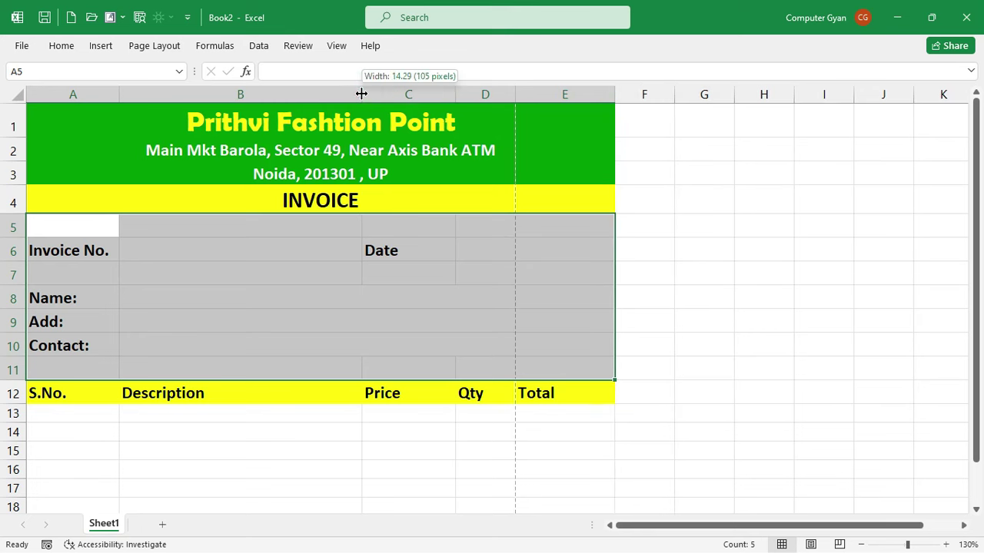
{"action": "left_click_drag", "start_coordinate": [361, 94], "coordinate": [341, 94]}
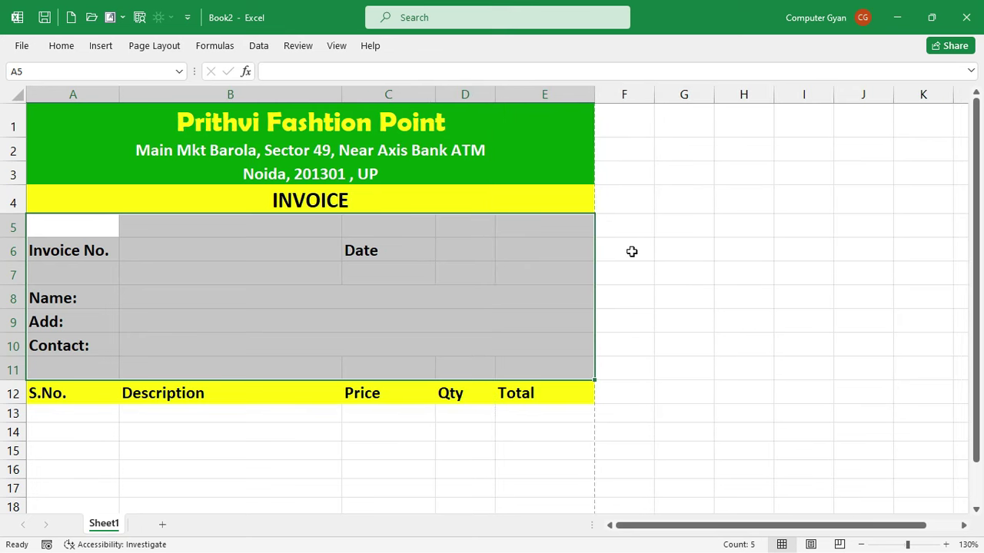
{"action": "left_click", "coordinate": [631, 251]}
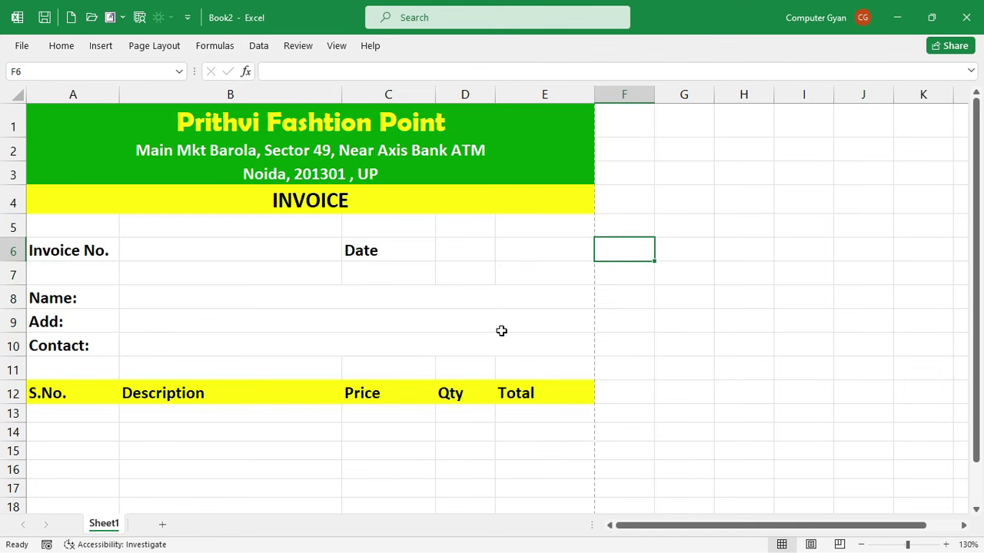
Preview the invoice's single-page A4 print layout, then return to the worksheet
{"action": "scroll", "coordinate": [666, 242], "scroll_direction": "down", "scroll_amount": 3, "text": "ctrl"}
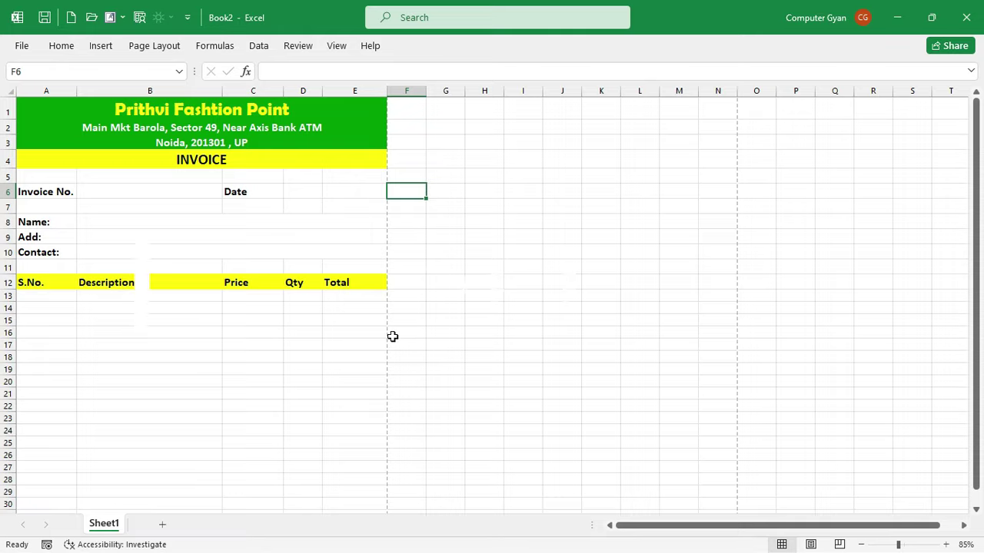
{"action": "key", "text": "ctrl+p"}
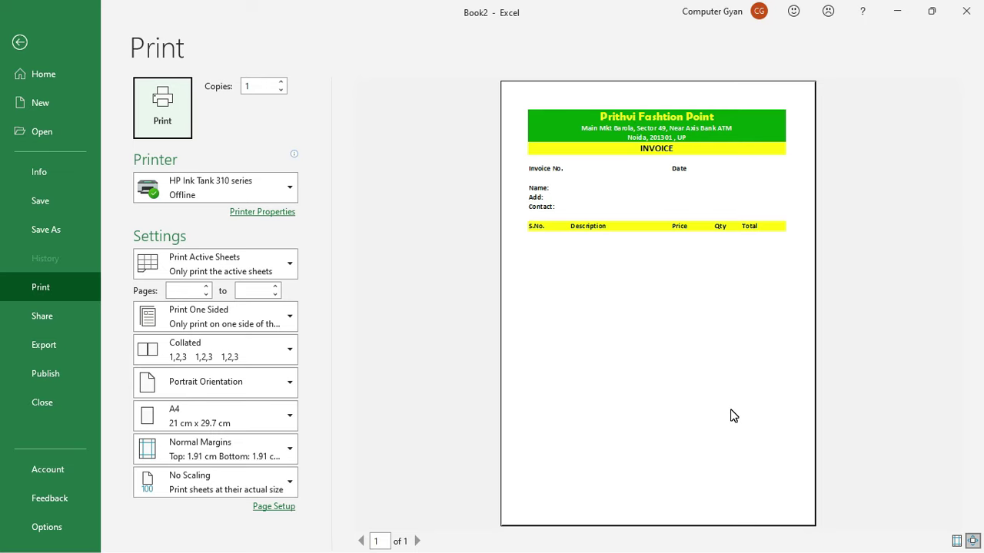
{"action": "key", "text": "Escape"}
{"action": "scroll", "coordinate": [278, 299], "scroll_direction": "down", "scroll_amount": 2, "text": "ctrl"}
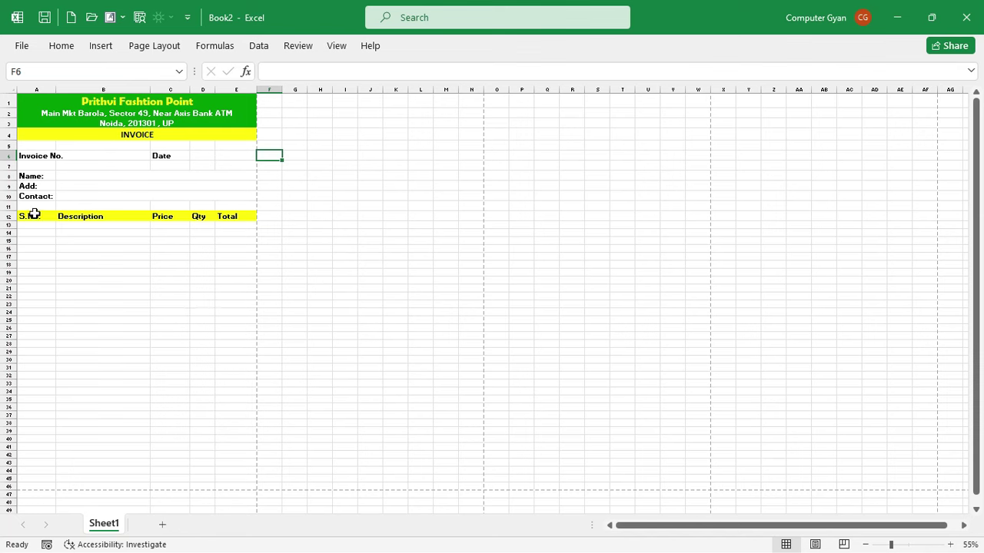
Give item table A12:E30 vertical column borders only, without top, bottom or row lines
{"action": "left_click_drag", "start_coordinate": [33, 216], "coordinate": [223, 398]}
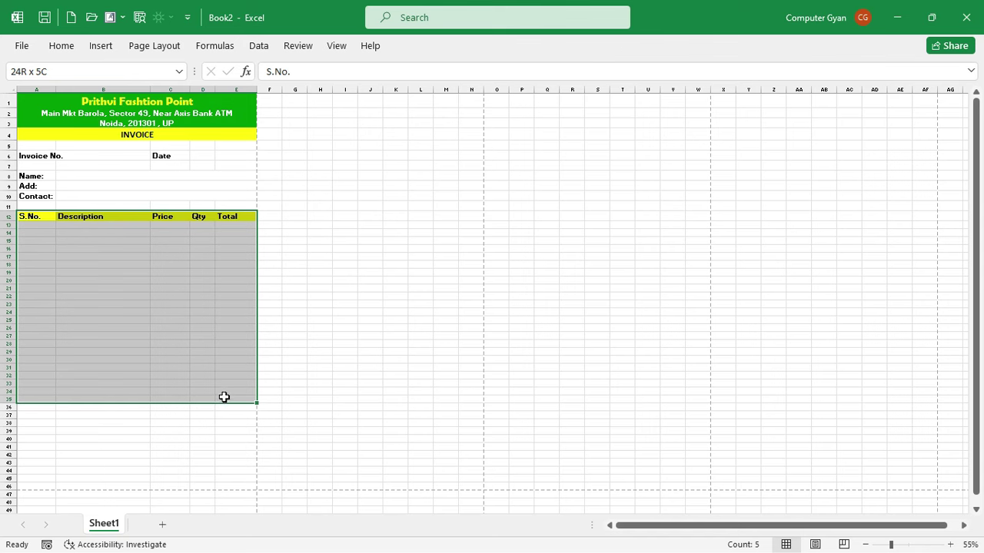
{"action": "left_click_drag", "start_coordinate": [224, 397], "coordinate": [224, 358]}
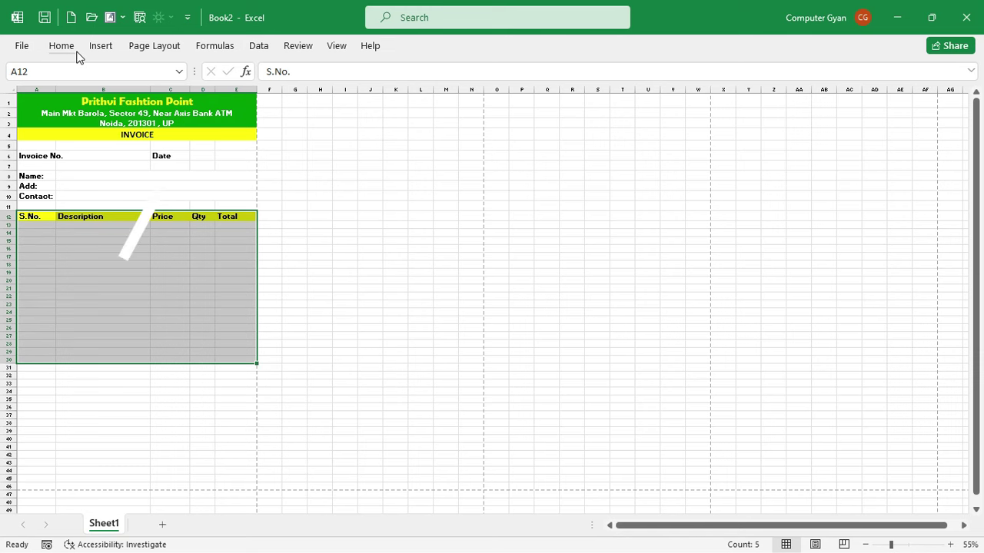
{"action": "key", "text": "ctrl+1"}
{"action": "left_click", "coordinate": [455, 75]}
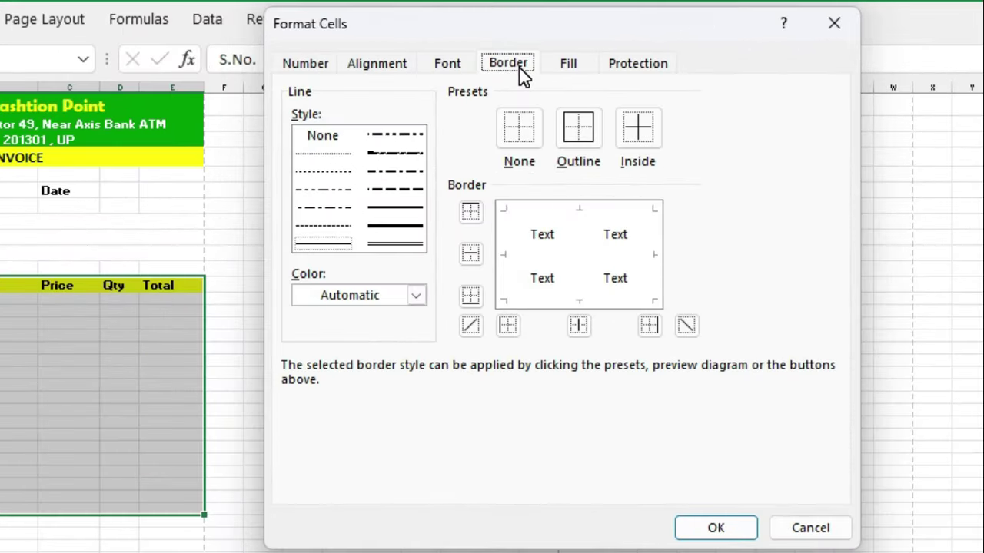
{"action": "left_click", "coordinate": [585, 146]}
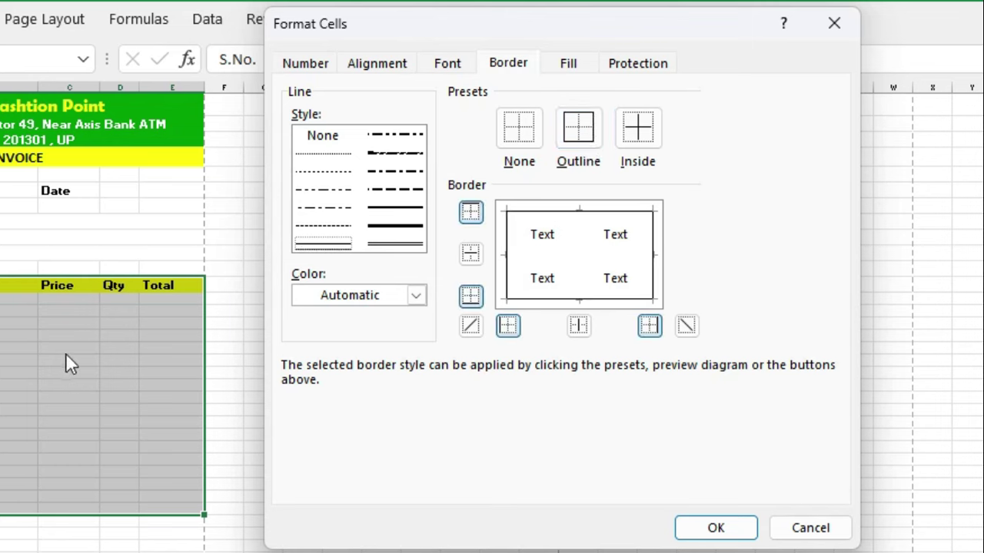
{"action": "left_click", "coordinate": [471, 296]}
{"action": "left_click", "coordinate": [649, 326]}
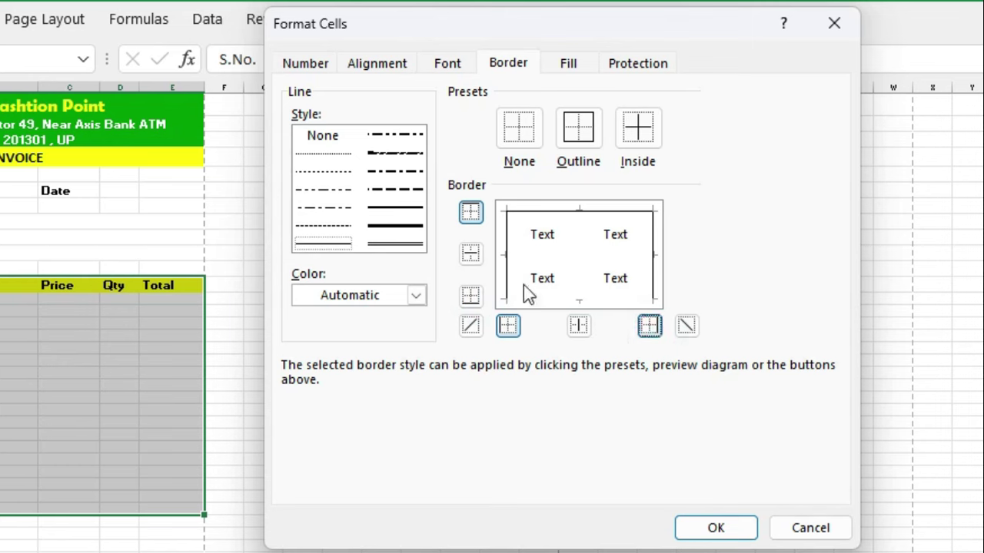
{"action": "left_click", "coordinate": [480, 220]}
{"action": "left_click", "coordinate": [653, 140]}
{"action": "left_click", "coordinate": [470, 254]}
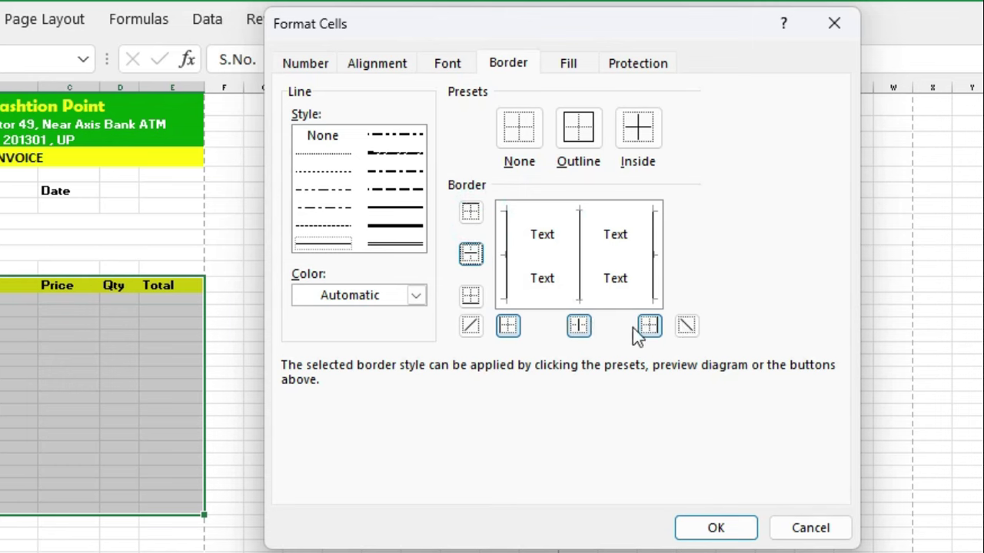
{"action": "left_click", "coordinate": [715, 528]}
{"action": "left_click", "coordinate": [295, 418]}
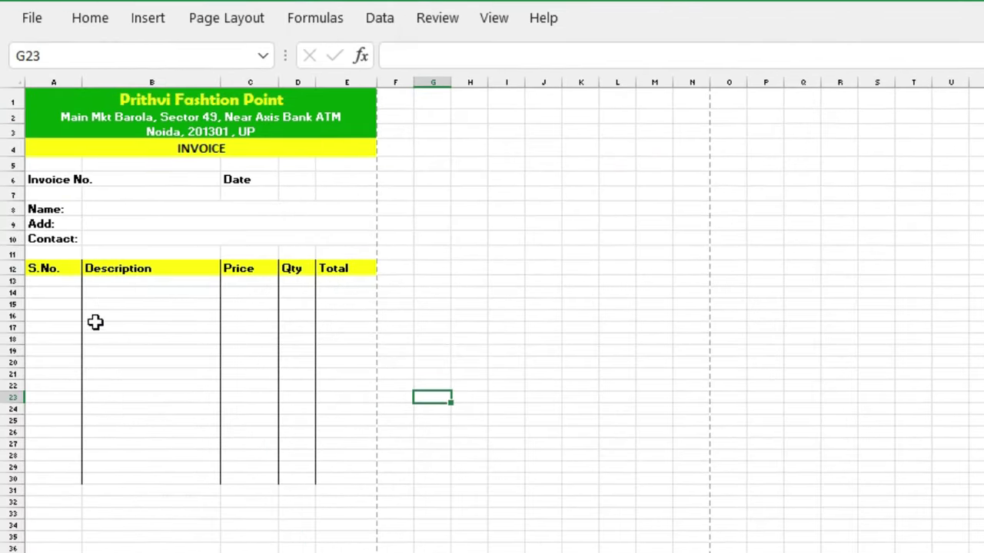
Apply Outside Borders to the item table A12:E30
{"action": "left_click_drag", "start_coordinate": [55, 269], "coordinate": [349, 476]}
{"action": "left_click", "coordinate": [92, 19]}
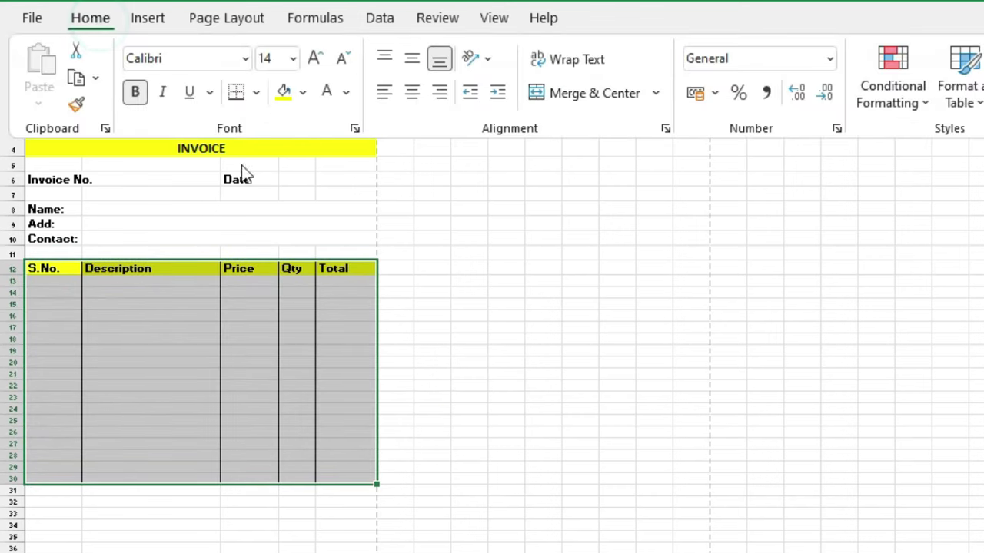
{"action": "left_click", "coordinate": [256, 93]}
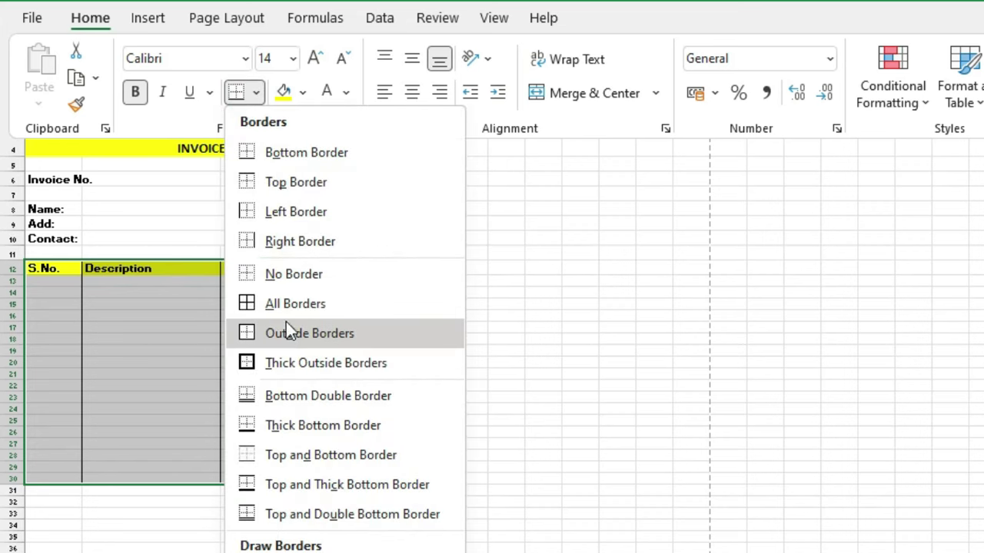
{"action": "left_click", "coordinate": [286, 328]}
{"action": "left_click", "coordinate": [423, 329]}
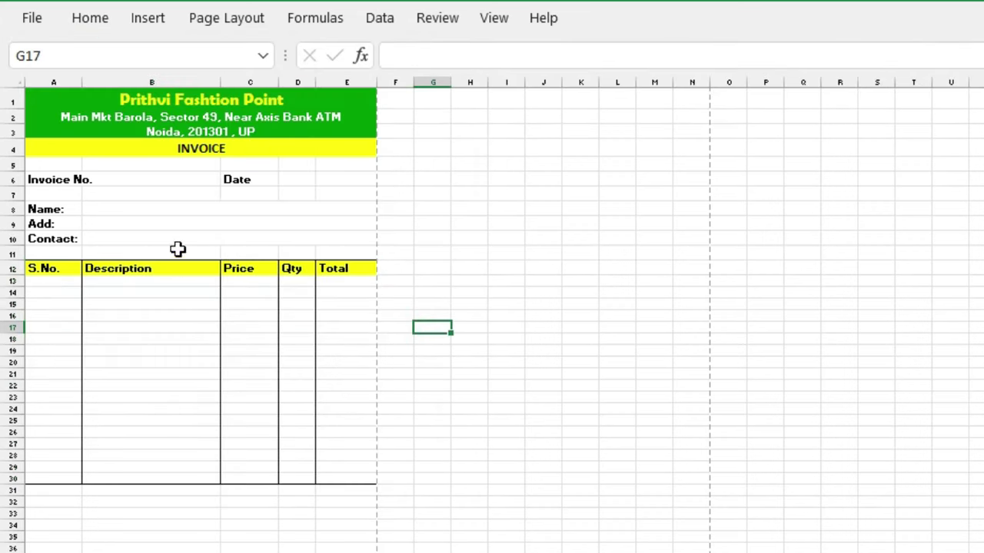
Apply All Borders to the header row A12:E12
{"action": "mouse_move", "coordinate": [53, 269]}
{"action": "left_mouse_down"}
{"action": "mouse_move", "coordinate": [244, 278]}
{"action": "mouse_move", "coordinate": [358, 271]}
{"action": "left_mouse_up"}
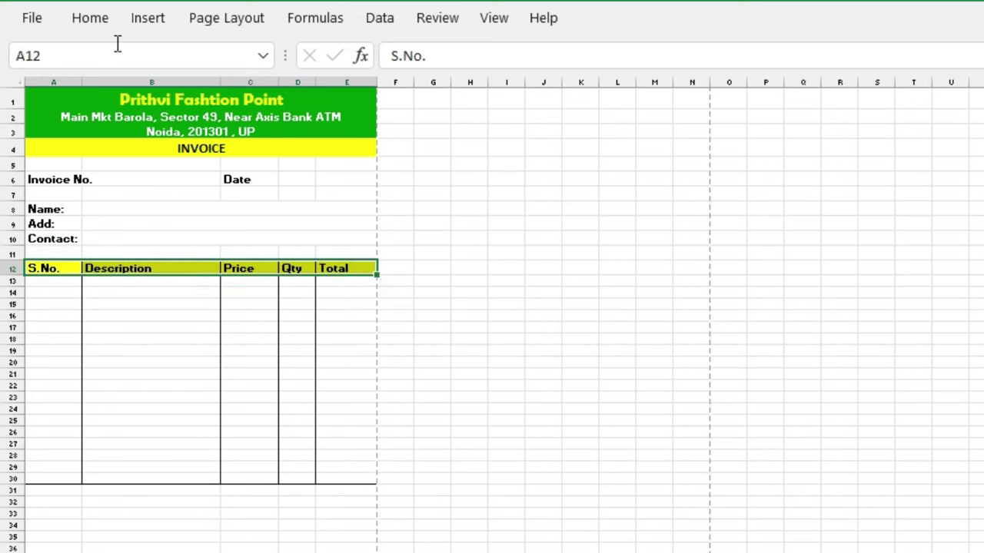
{"action": "left_click", "coordinate": [97, 25]}
{"action": "left_click", "coordinate": [256, 92]}
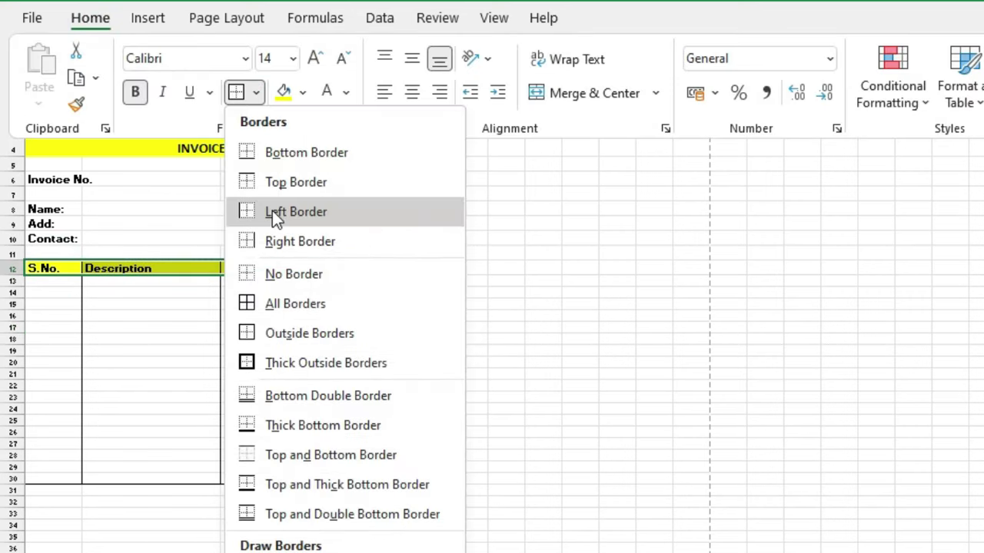
{"action": "left_click", "coordinate": [263, 304]}
{"action": "left_click", "coordinate": [357, 326]}
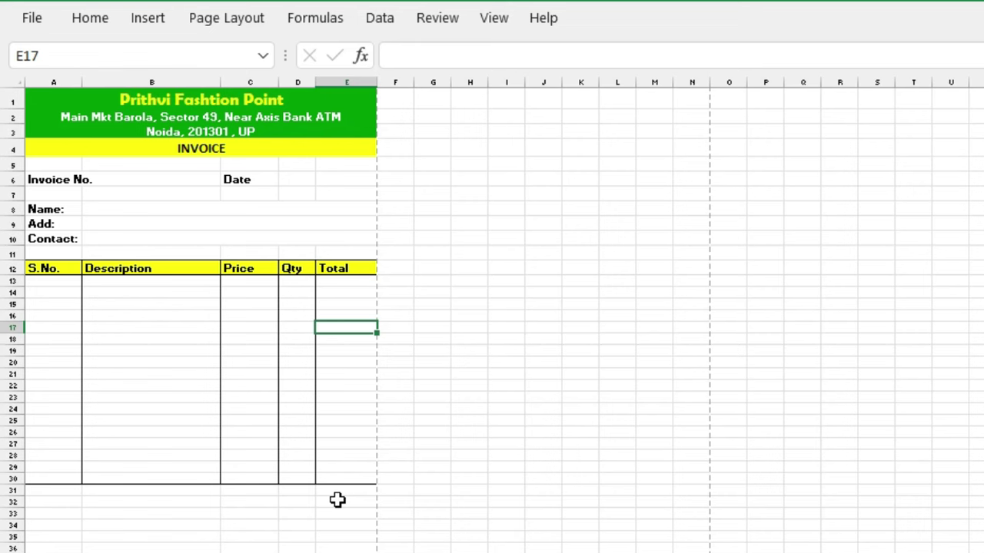
Enter the labels Total, CGST, SGST and Grand Total in C31:C34
{"action": "scroll", "coordinate": [337, 500], "scroll_direction": "up", "scroll_amount": 1, "text": "ctrl"}
{"action": "scroll", "coordinate": [338, 500], "scroll_direction": "up", "scroll_amount": 2, "text": "ctrl"}
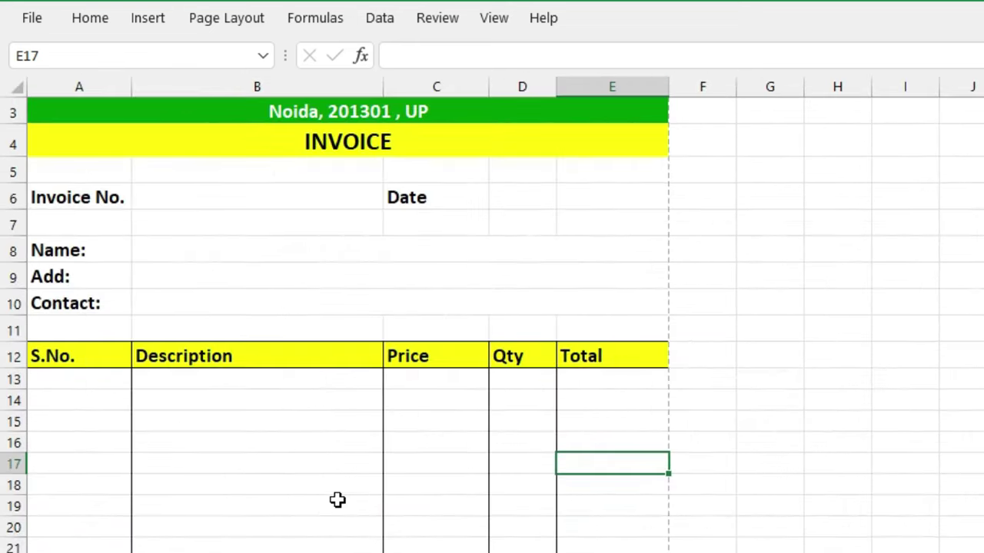
{"action": "scroll", "coordinate": [338, 500], "scroll_direction": "up", "scroll_amount": 1, "text": "ctrl"}
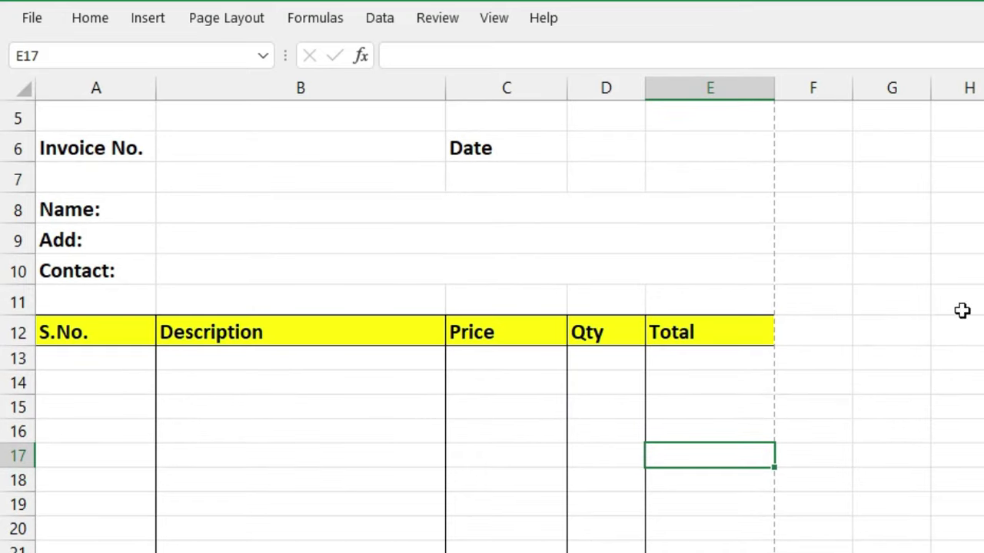
{"action": "scroll", "coordinate": [492, 323], "scroll_direction": "down", "scroll_amount": 1}
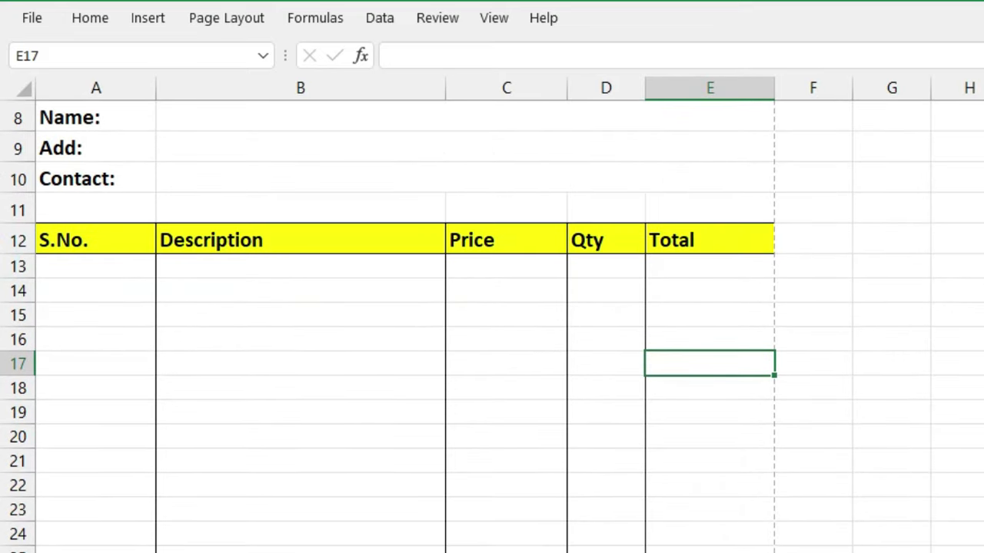
{"action": "scroll", "coordinate": [474, 382], "scroll_direction": "down", "scroll_amount": 1}
{"action": "scroll", "coordinate": [474, 382], "scroll_direction": "down", "scroll_amount": 3}
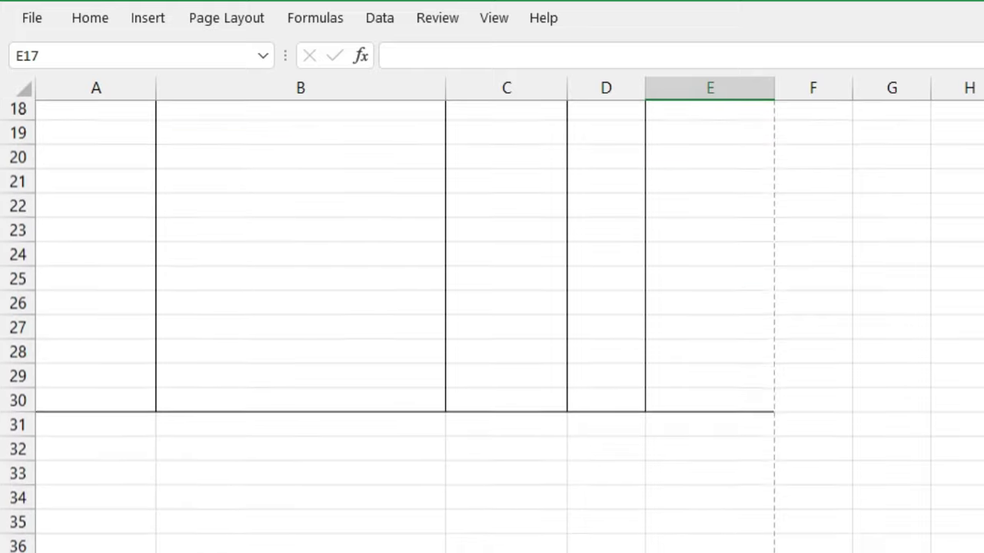
{"action": "left_click", "coordinate": [474, 382]}
{"action": "left_click", "coordinate": [474, 382]}
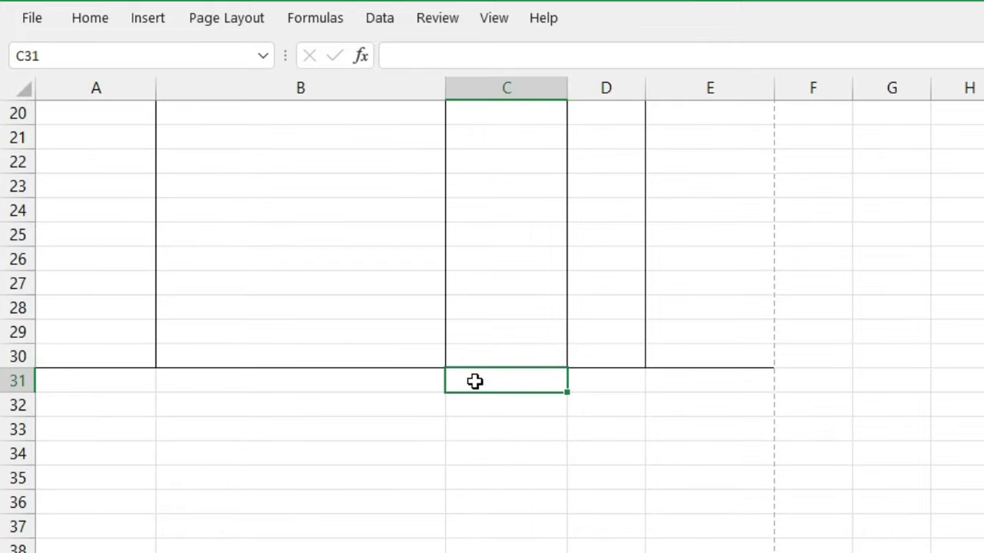
{"action": "double_click", "coordinate": [474, 382]}
{"action": "type", "text": "Total"}
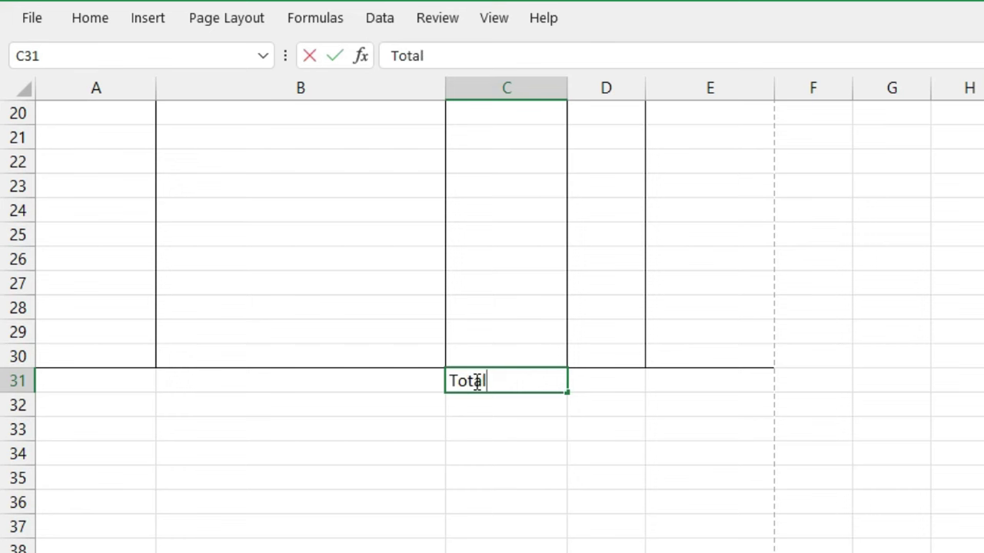
{"action": "left_click", "coordinate": [526, 409]}
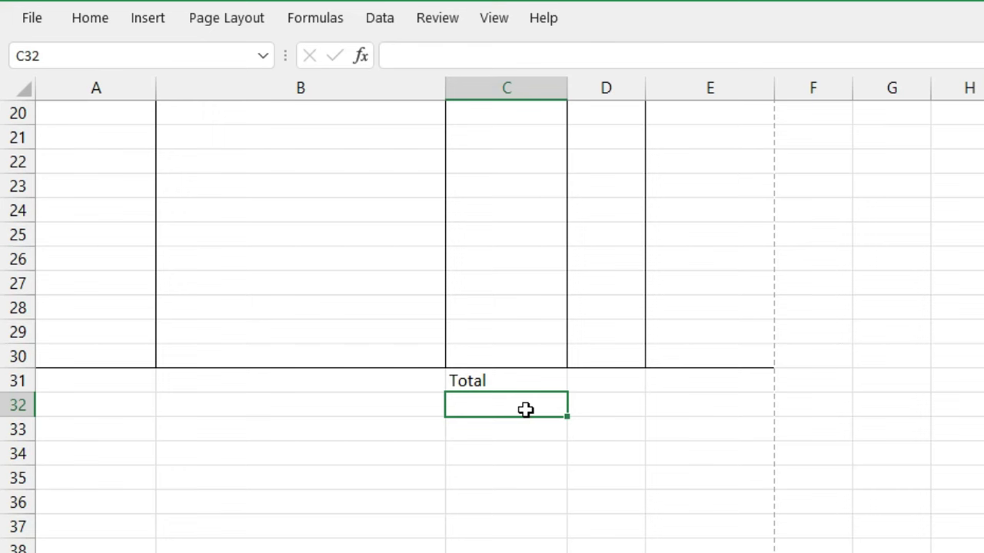
{"action": "type", "text": "CGST"}
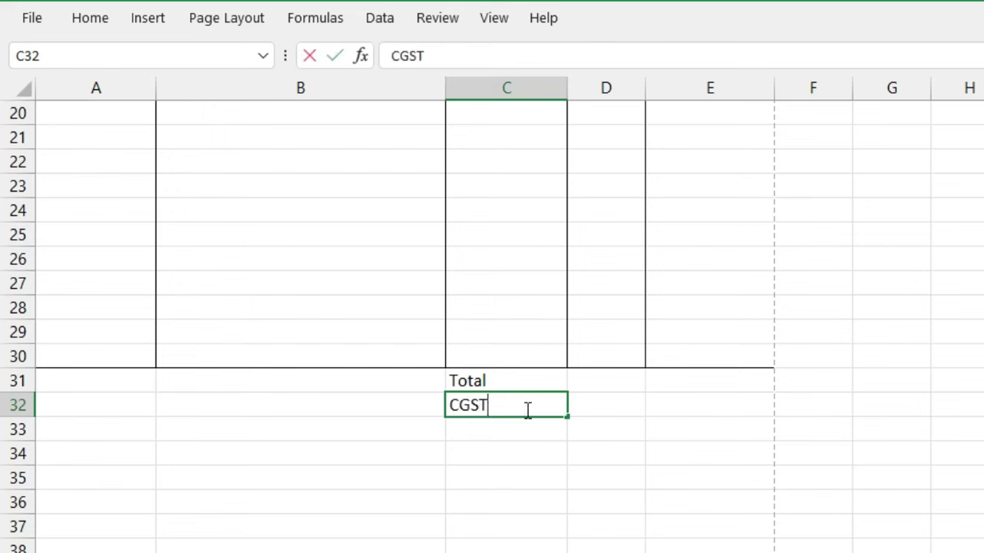
{"action": "key", "text": "Return"}
{"action": "type", "text": "SGST"}
{"action": "key", "text": "Return"}
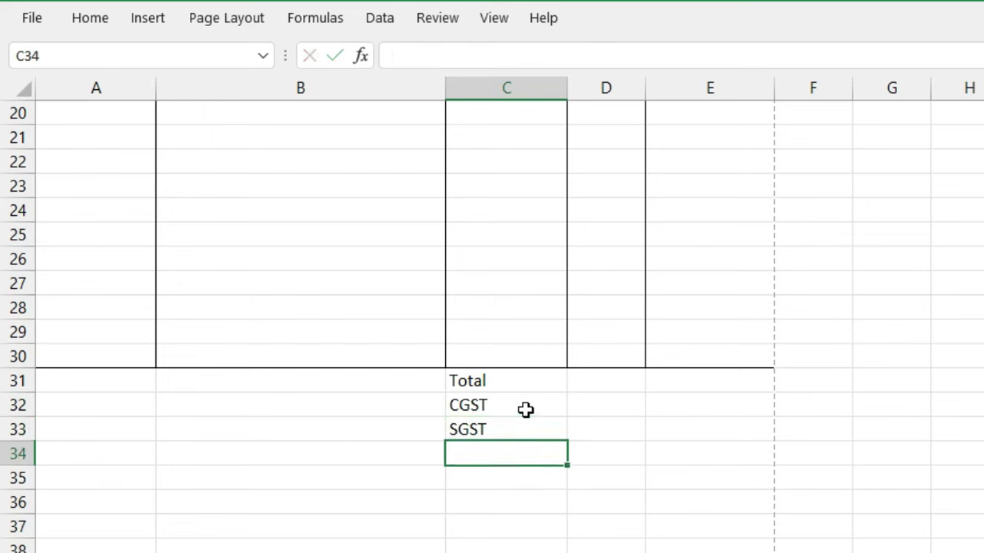
{"action": "type", "text": "Grand Total"}
{"action": "key", "text": "Return"}
Enter 9% in D32 and D33 as the CGST and SGST rates
{"action": "left_click_drag", "start_coordinate": [604, 406], "coordinate": [613, 430]}
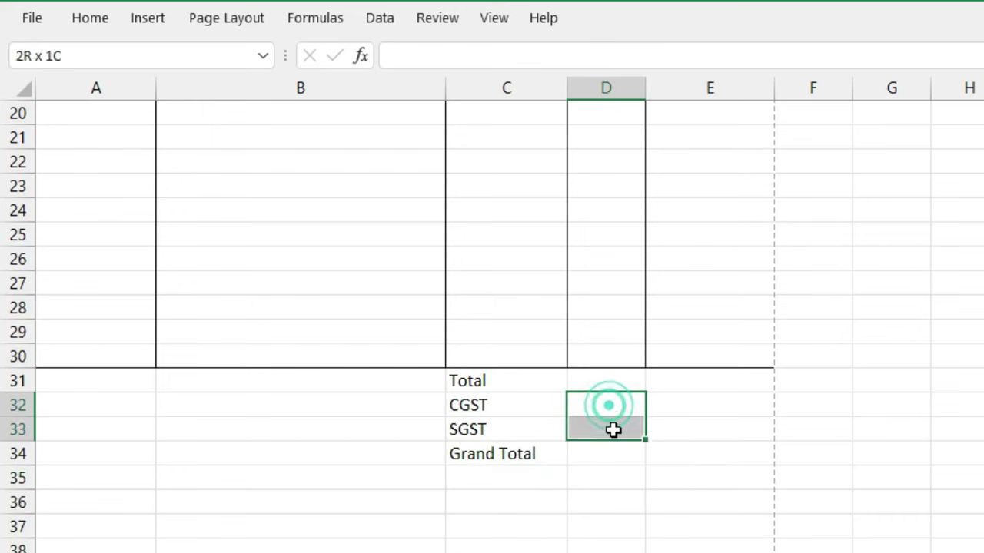
{"action": "left_click", "coordinate": [612, 415]}
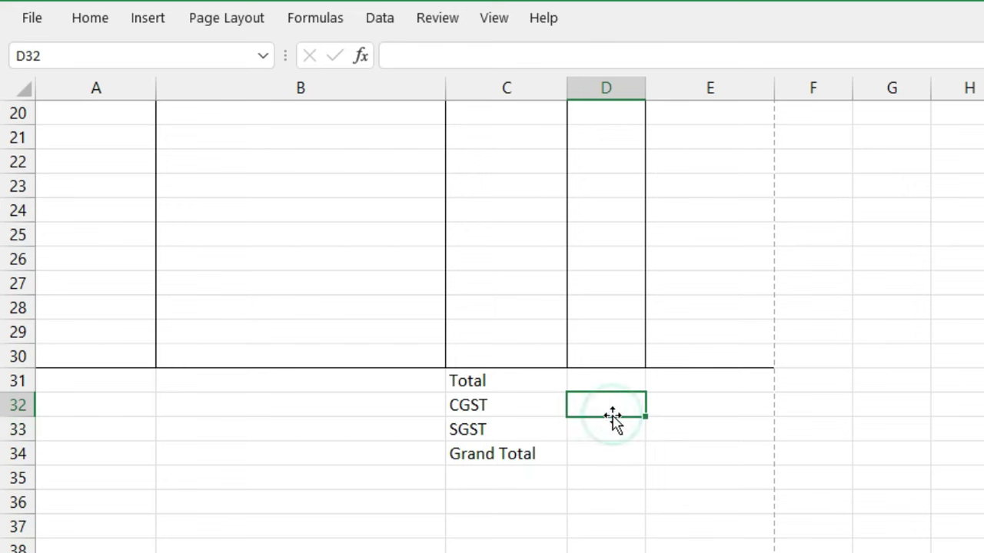
{"action": "type", "text": "9%"}
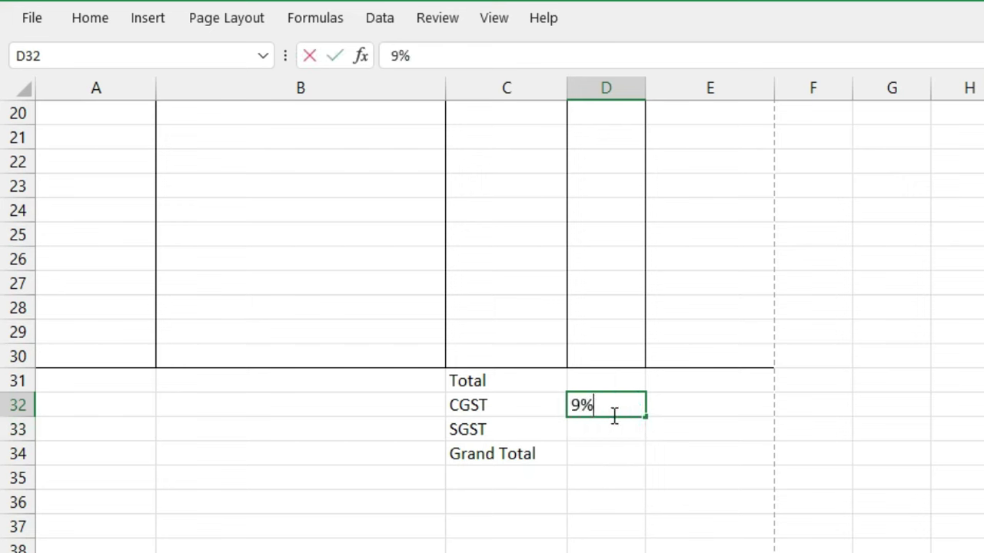
{"action": "key", "text": "Return"}
{"action": "type", "text": "9"}
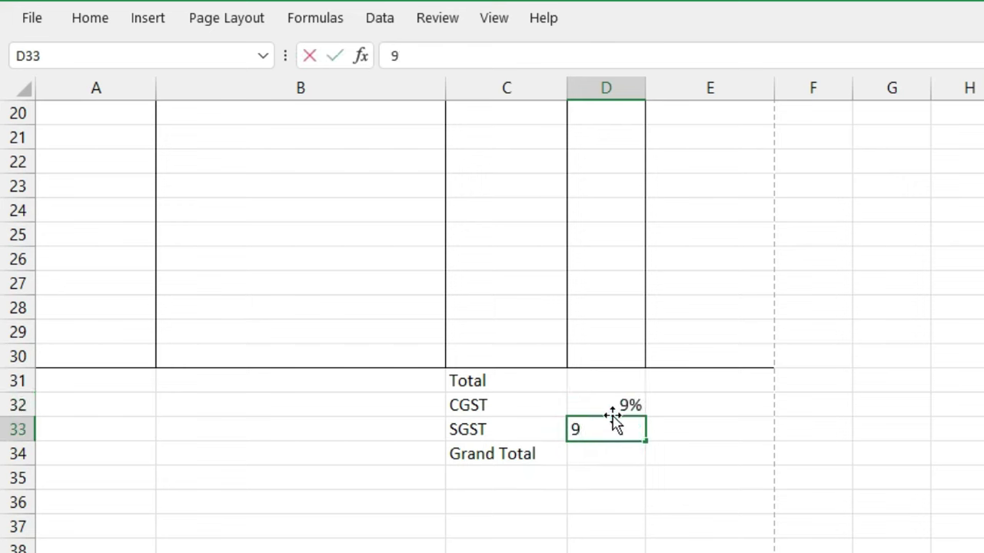
{"action": "type", "text": "%"}
{"action": "key", "text": "Return"}
{"action": "mouse_move", "coordinate": [510, 380]}
{"action": "left_mouse_down"}
{"action": "mouse_move", "coordinate": [730, 480]}
{"action": "mouse_move", "coordinate": [727, 456]}
{"action": "left_mouse_up"}
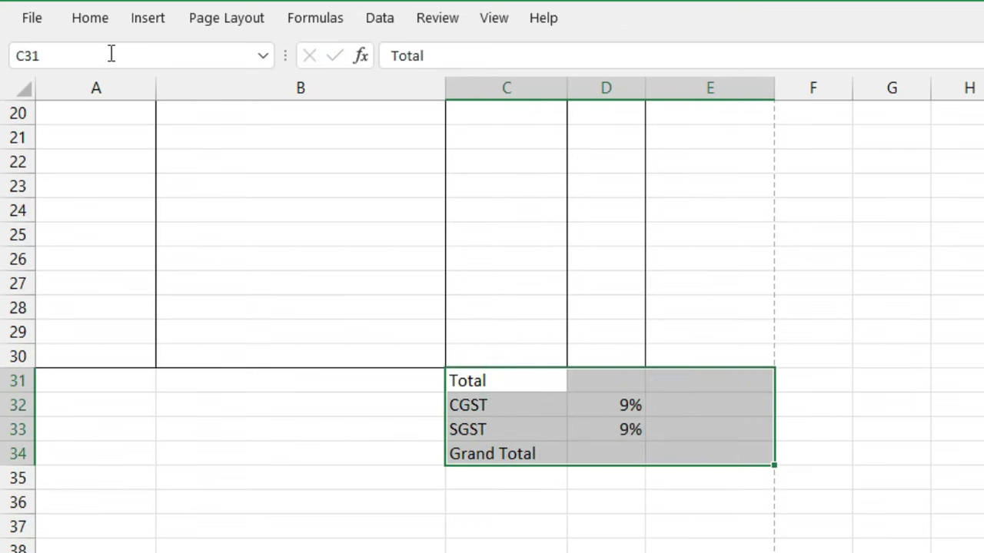
Apply All Borders to the totals block C31:E34
{"action": "left_click", "coordinate": [103, 33]}
{"action": "left_click", "coordinate": [236, 91]}
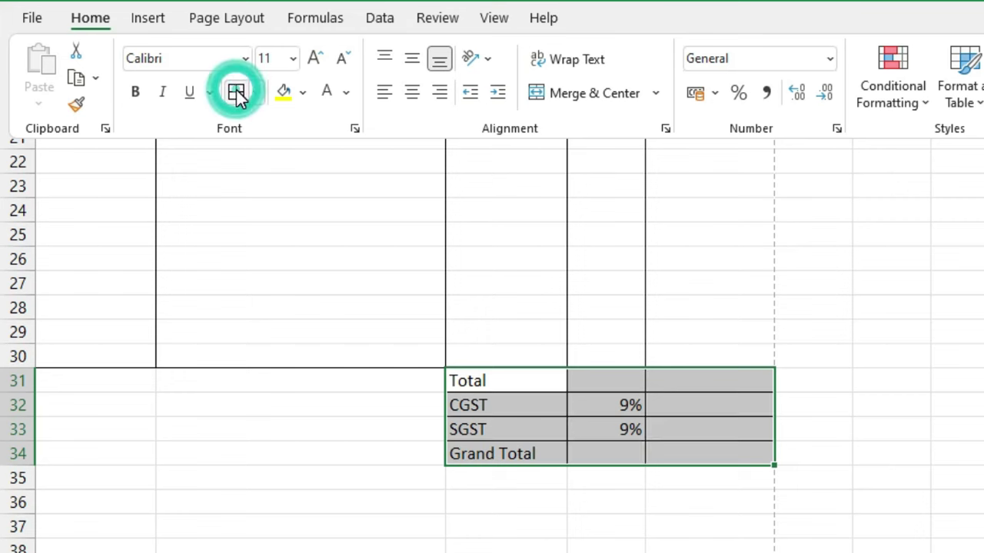
{"action": "left_click", "coordinate": [516, 421]}
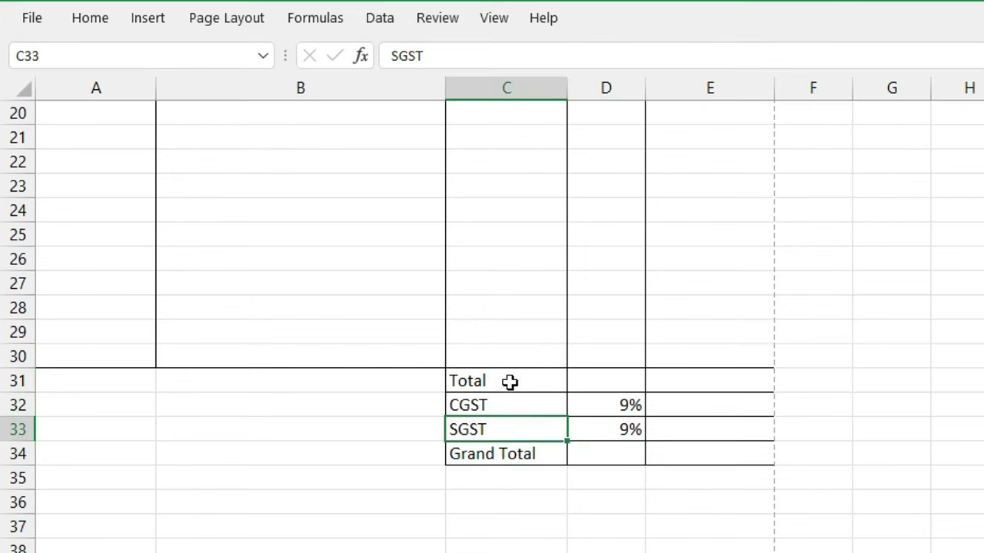
Merge and centre C31:D31 (Total) and C34:D34 (Grand Total)
{"action": "left_click_drag", "start_coordinate": [475, 379], "coordinate": [592, 379]}
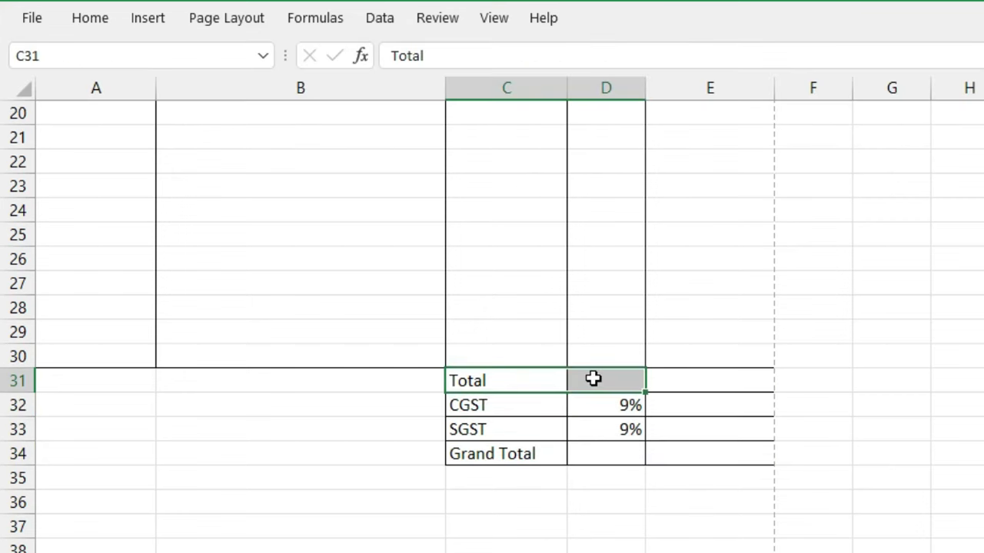
{"action": "key", "text": "alt+h"}
{"action": "key", "text": "m"}
{"action": "key", "text": "c"}
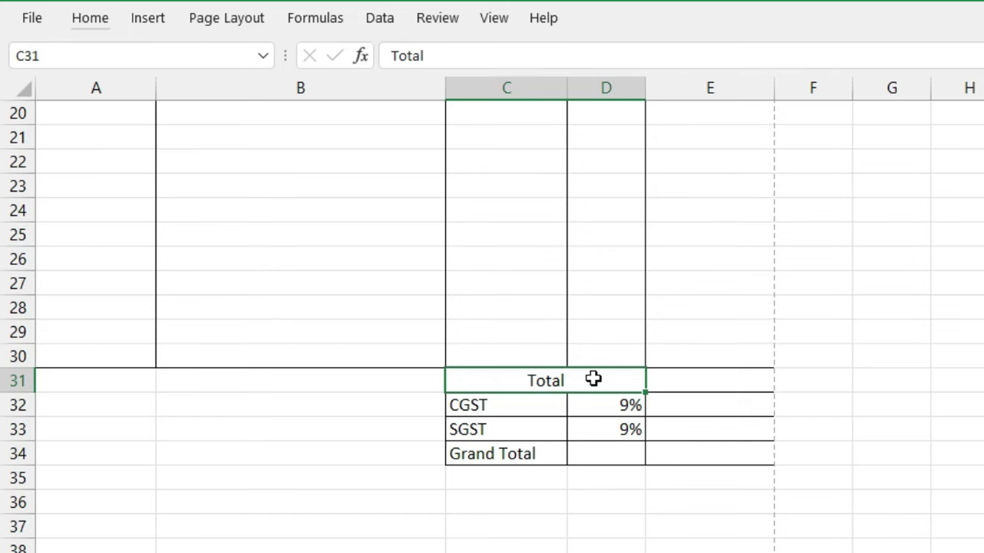
{"action": "left_click_drag", "start_coordinate": [503, 452], "coordinate": [623, 449]}
{"action": "key", "text": "alt+h"}
{"action": "key", "text": "m"}
{"action": "key", "text": "c"}
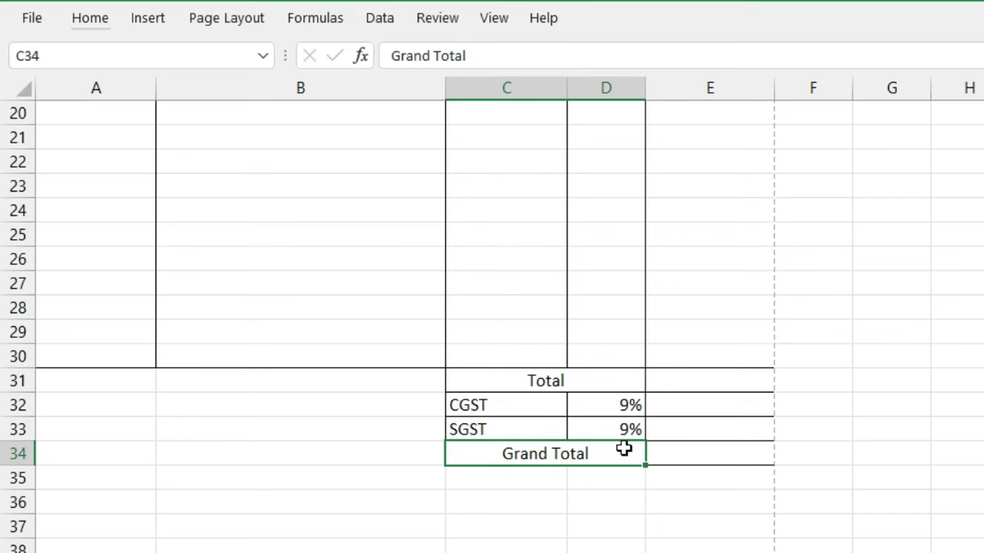
Make the summary labels C31:D34 bold 14-point text
{"action": "left_click", "coordinate": [505, 377]}
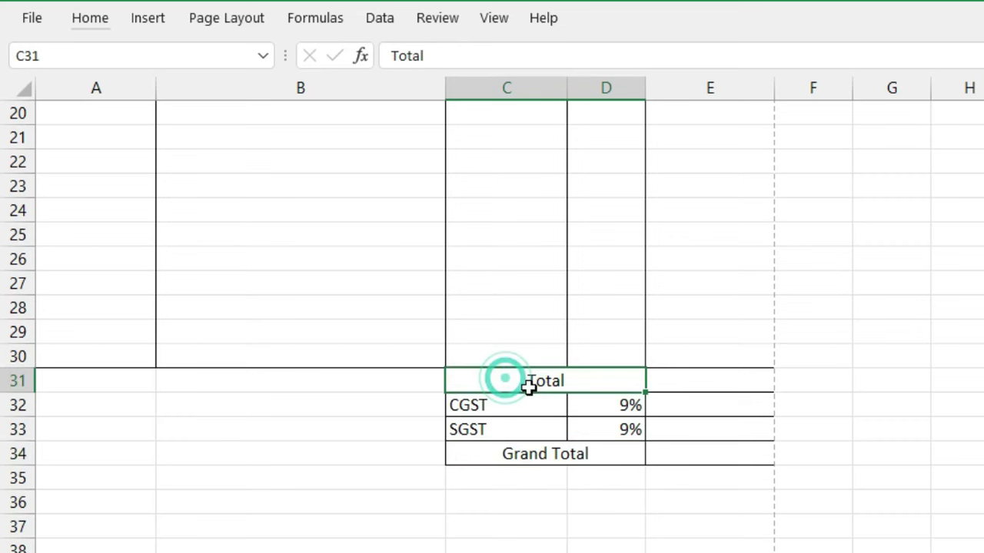
{"action": "left_click_drag", "start_coordinate": [529, 388], "coordinate": [584, 446]}
{"action": "scroll", "coordinate": [584, 446], "scroll_direction": "down", "scroll_amount": 1}
{"action": "left_click", "coordinate": [94, 25]}
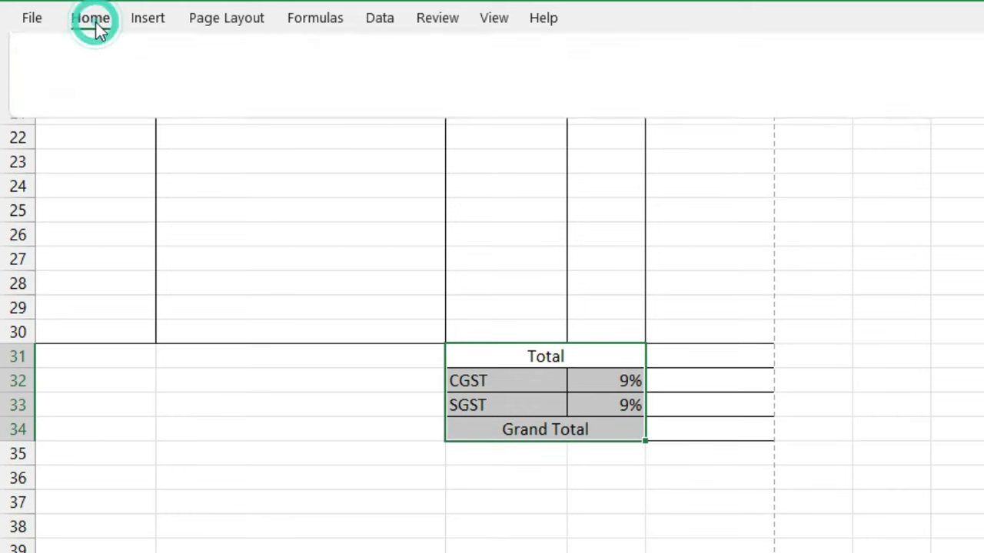
{"action": "left_click", "coordinate": [312, 60]}
{"action": "left_click", "coordinate": [312, 61]}
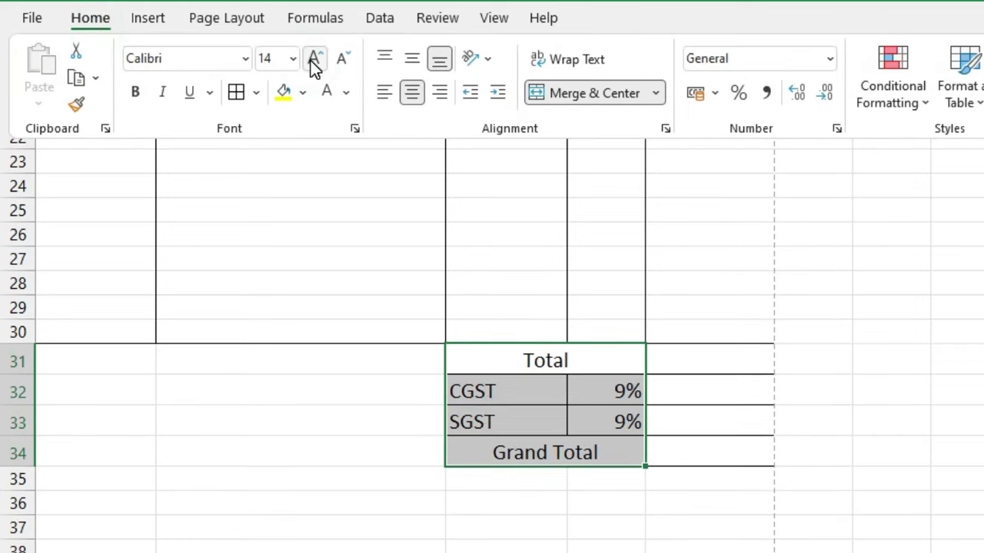
{"action": "key", "text": "ctrl+b"}
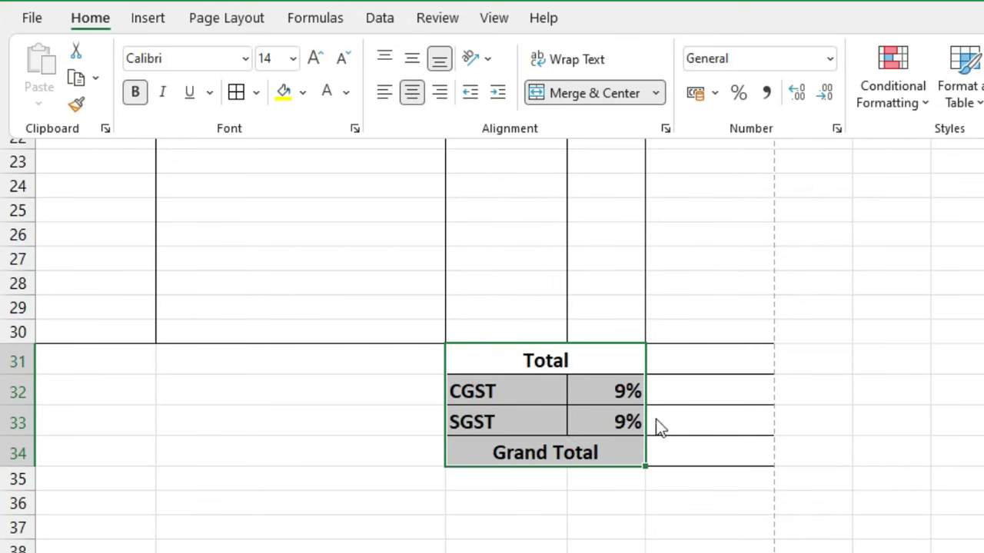
Make the amount cells E31:E34 bold
{"action": "left_click_drag", "start_coordinate": [705, 362], "coordinate": [709, 445]}
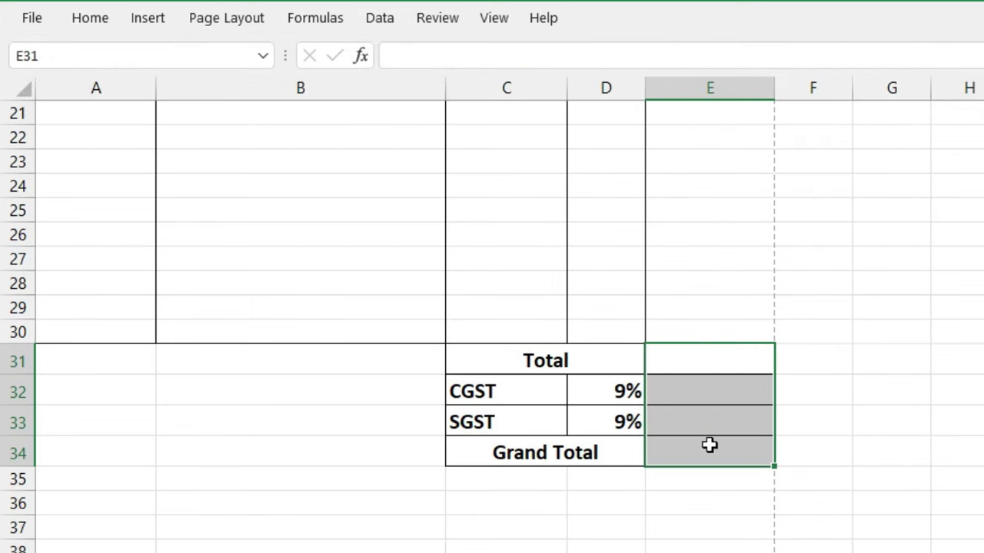
{"action": "left_click", "coordinate": [99, 23]}
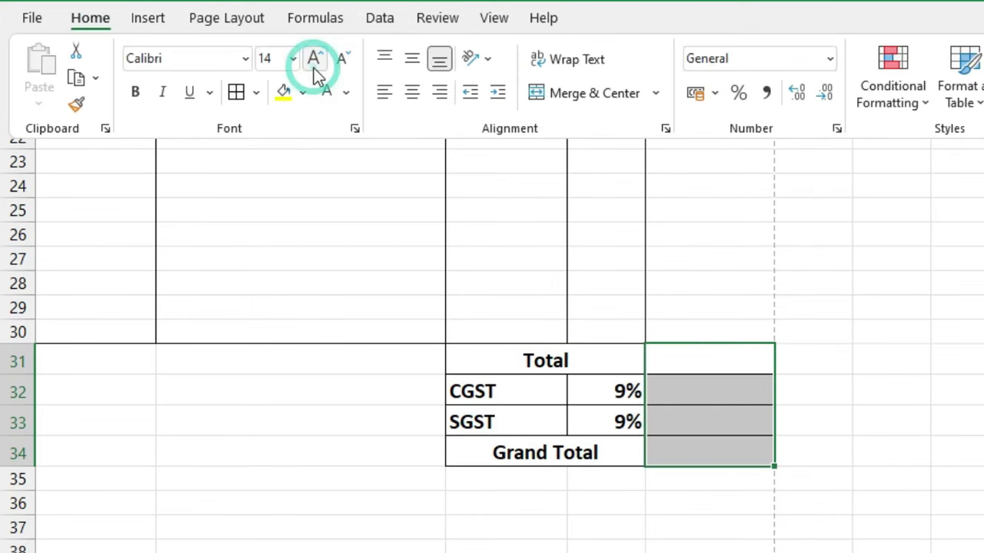
{"action": "left_click", "coordinate": [142, 93]}
{"action": "left_click", "coordinate": [634, 396]}
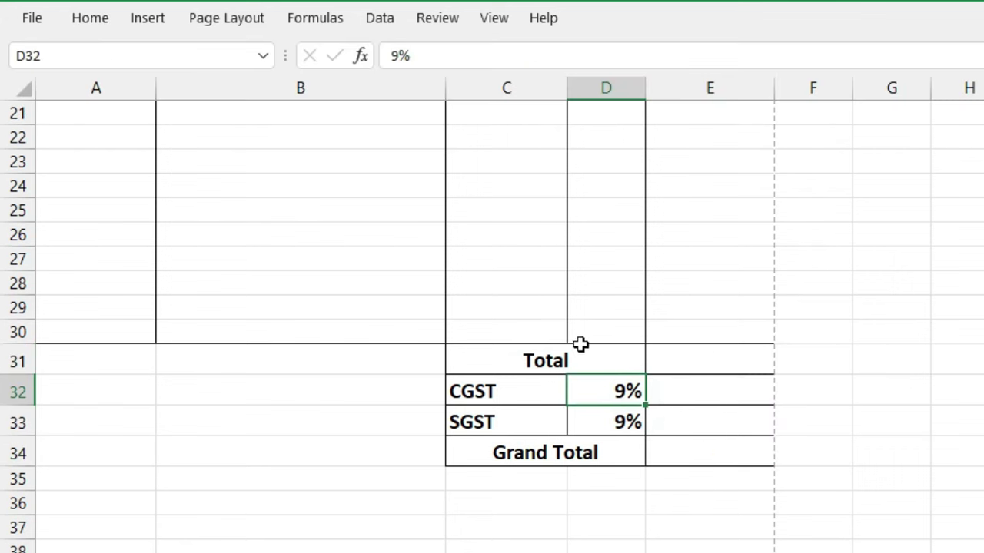
{"action": "scroll", "coordinate": [589, 286], "scroll_direction": "up", "scroll_amount": 7}
{"action": "scroll", "coordinate": [597, 323], "scroll_direction": "down", "scroll_amount": 13}
{"action": "scroll", "coordinate": [597, 323], "scroll_direction": "up", "scroll_amount": 7}
{"action": "left_click", "coordinate": [694, 363]}
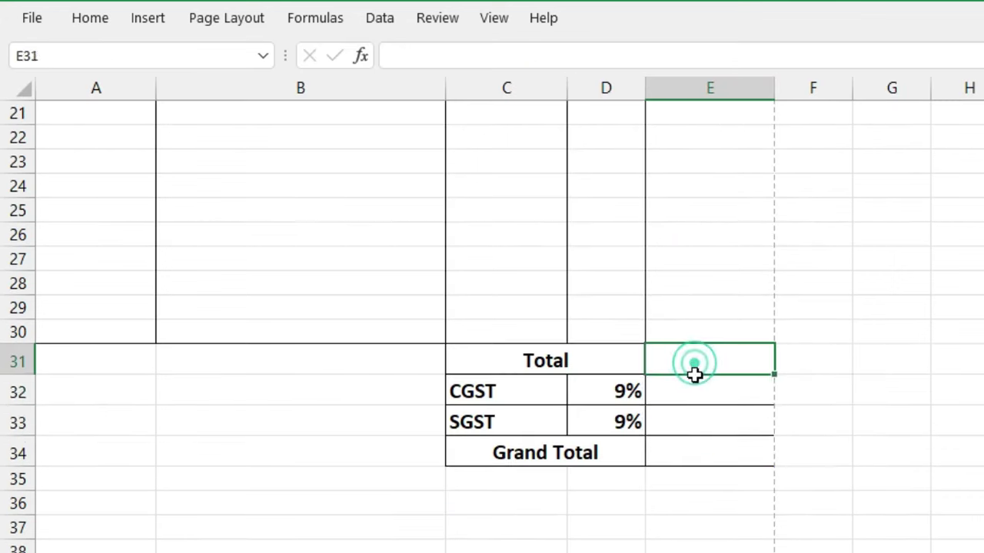
{"action": "left_click_drag", "start_coordinate": [694, 375], "coordinate": [697, 451]}
Format E31:E34 as rupee (₹) Currency
{"action": "key", "text": "ctrl+1"}
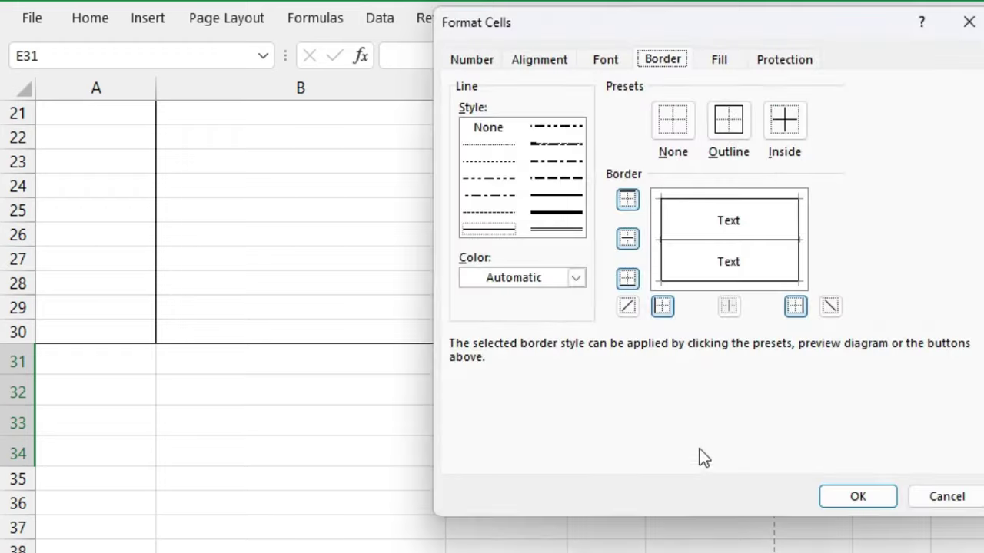
{"action": "left_click", "coordinate": [492, 65]}
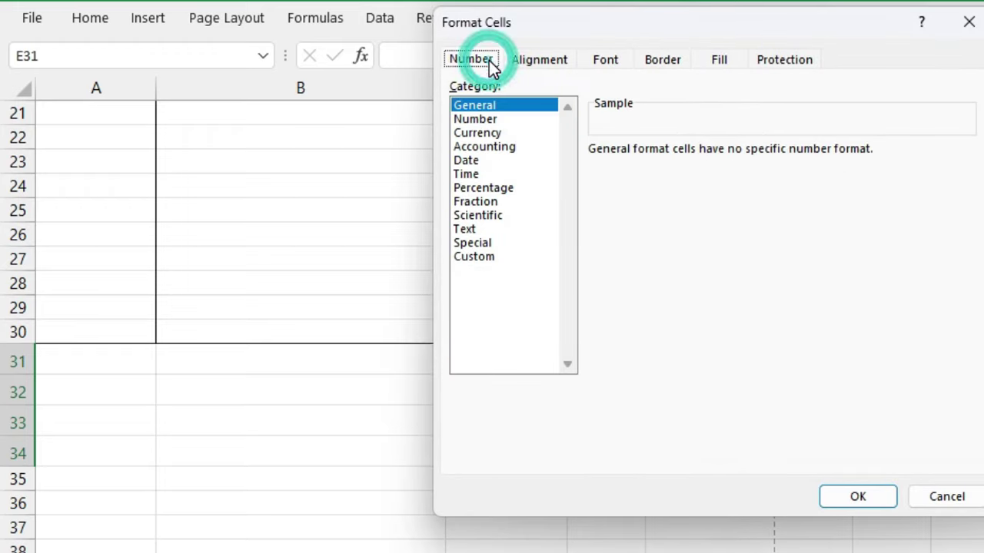
{"action": "left_click", "coordinate": [501, 135]}
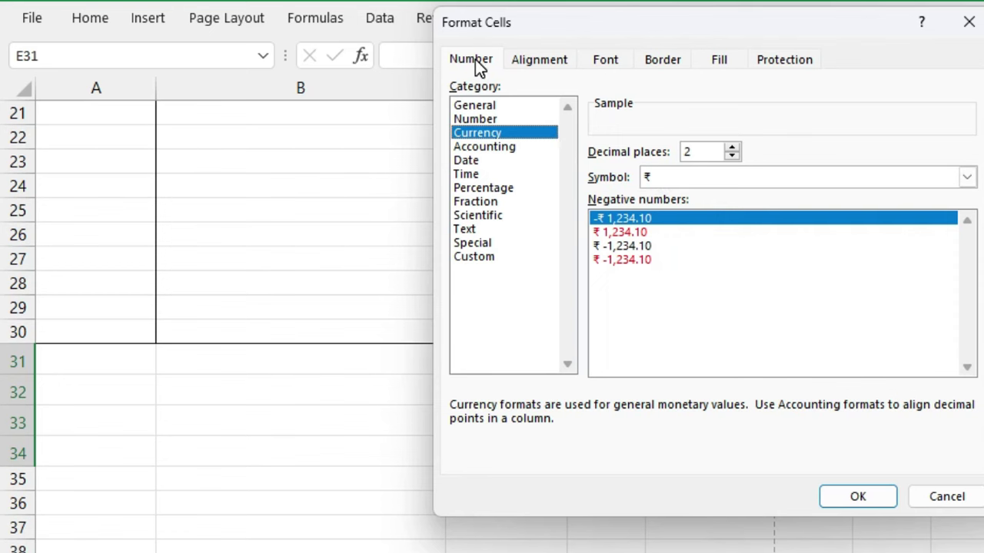
{"action": "left_click", "coordinate": [872, 501]}
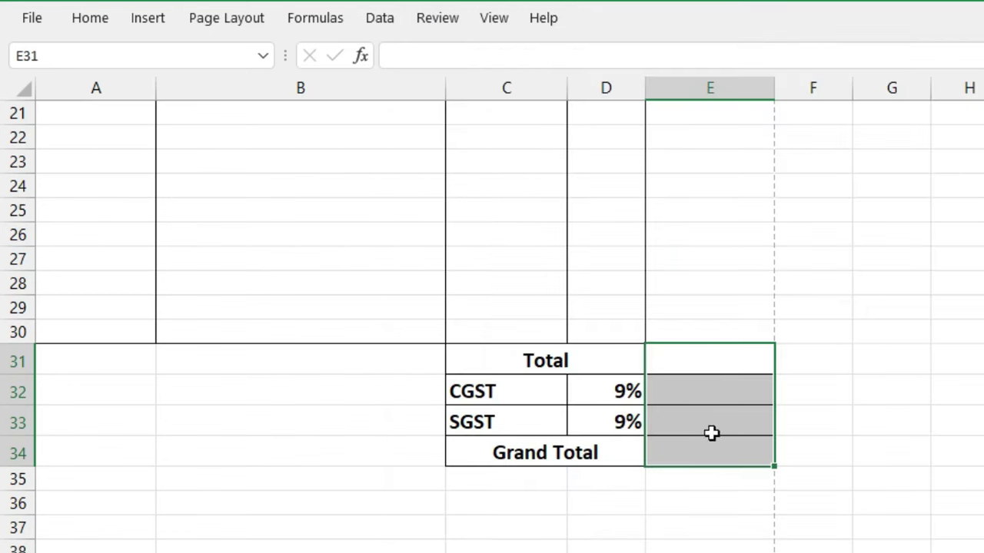
Fill the Total and Grand Total rows (C–E) light green
{"action": "left_click", "coordinate": [633, 450]}
{"action": "left_click_drag", "start_coordinate": [505, 354], "coordinate": [713, 371]}
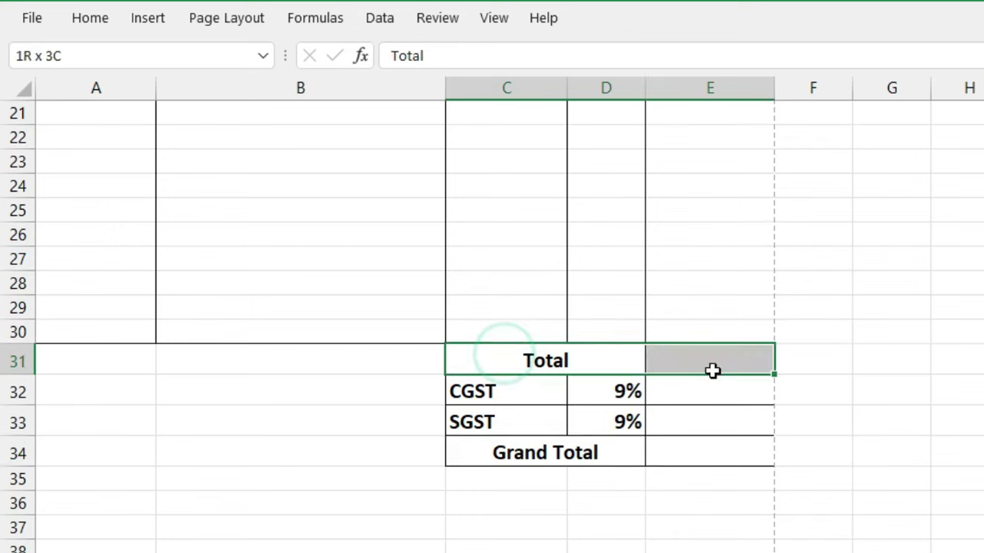
{"action": "left_click", "coordinate": [86, 18]}
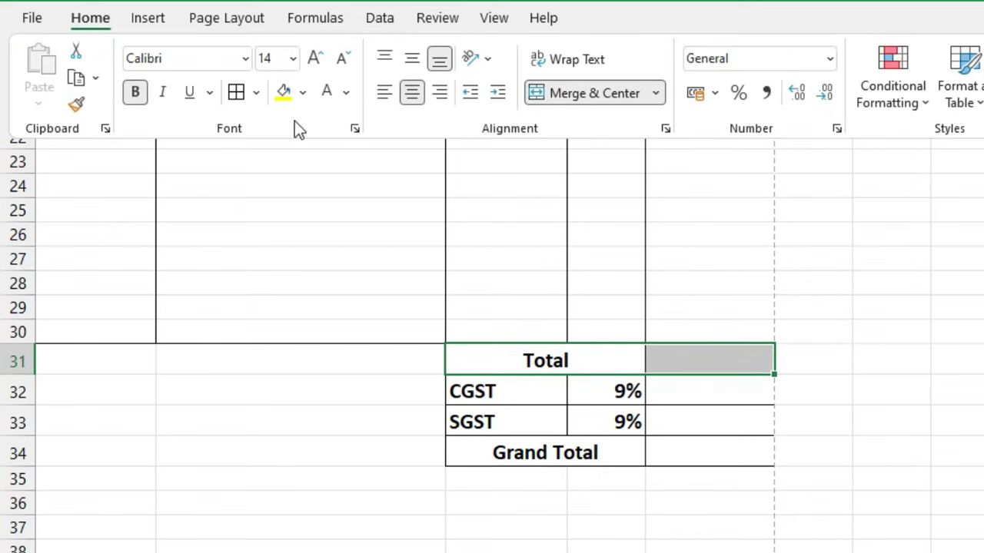
{"action": "left_click", "coordinate": [303, 93]}
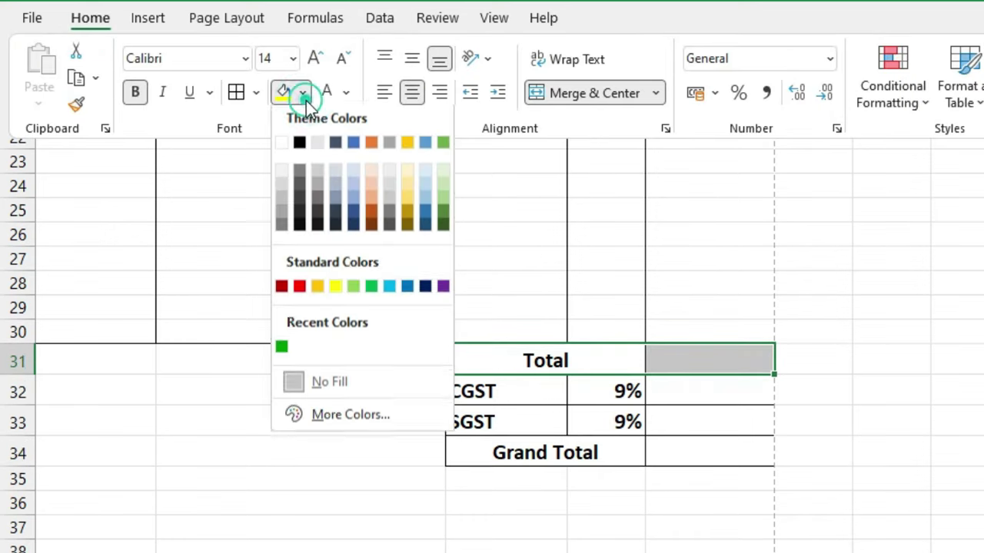
{"action": "left_click", "coordinate": [441, 200]}
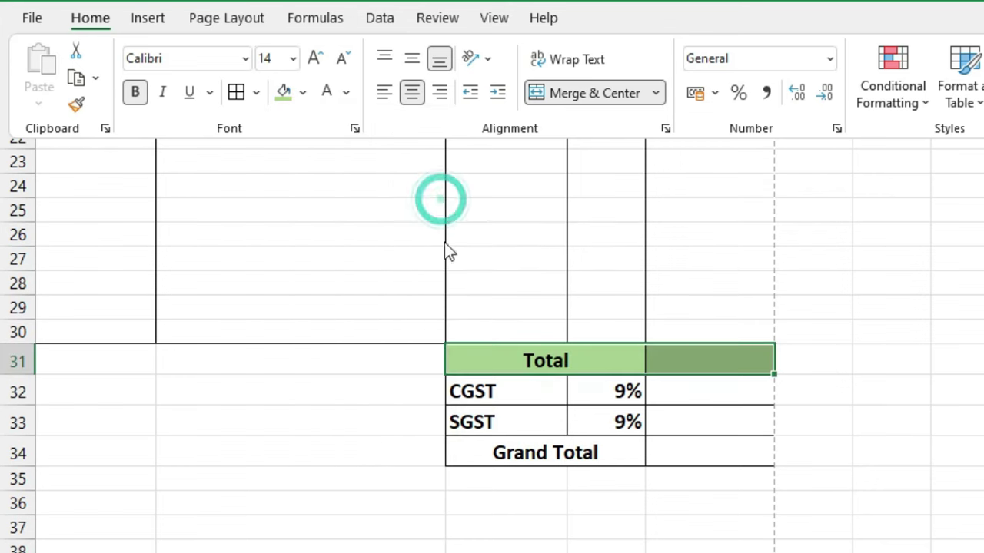
{"action": "left_click_drag", "start_coordinate": [487, 452], "coordinate": [707, 452]}
{"action": "key", "text": "ctrl+F1"}
{"action": "left_click", "coordinate": [111, 22]}
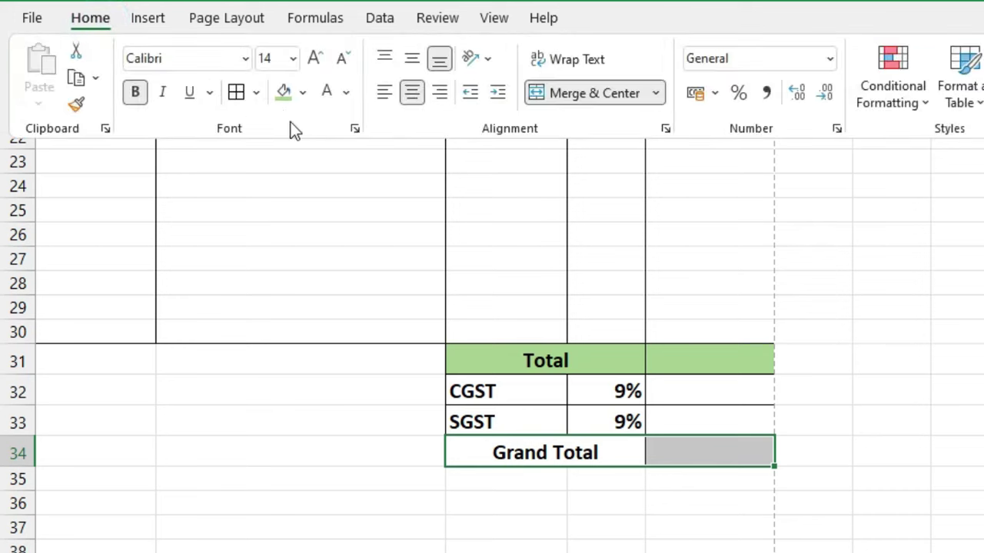
{"action": "left_click", "coordinate": [273, 92]}
Fill the CGST and SGST rows light orange
{"action": "mouse_move", "coordinate": [490, 378]}
{"action": "left_mouse_down"}
{"action": "mouse_move", "coordinate": [615, 382]}
{"action": "mouse_move", "coordinate": [687, 423]}
{"action": "left_mouse_up"}
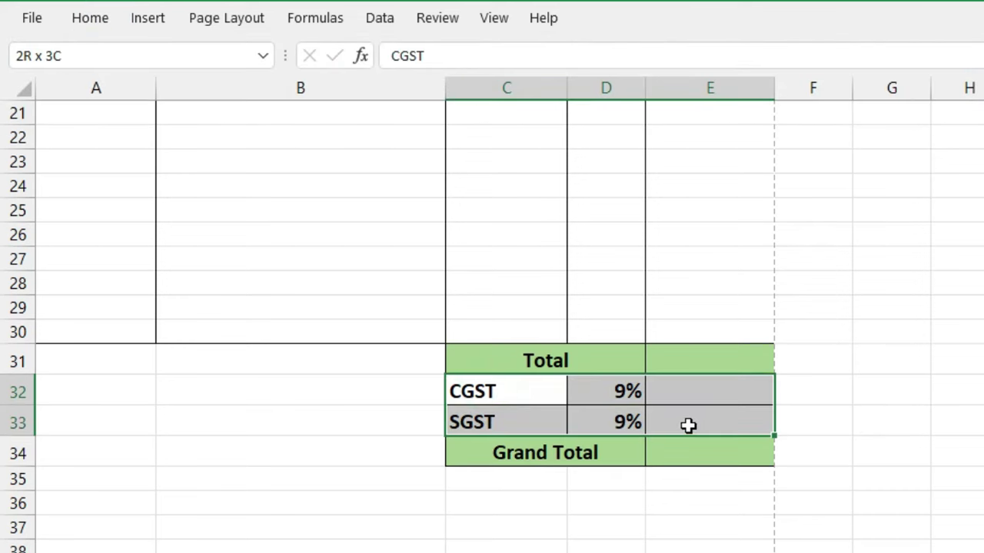
{"action": "left_click", "coordinate": [111, 22]}
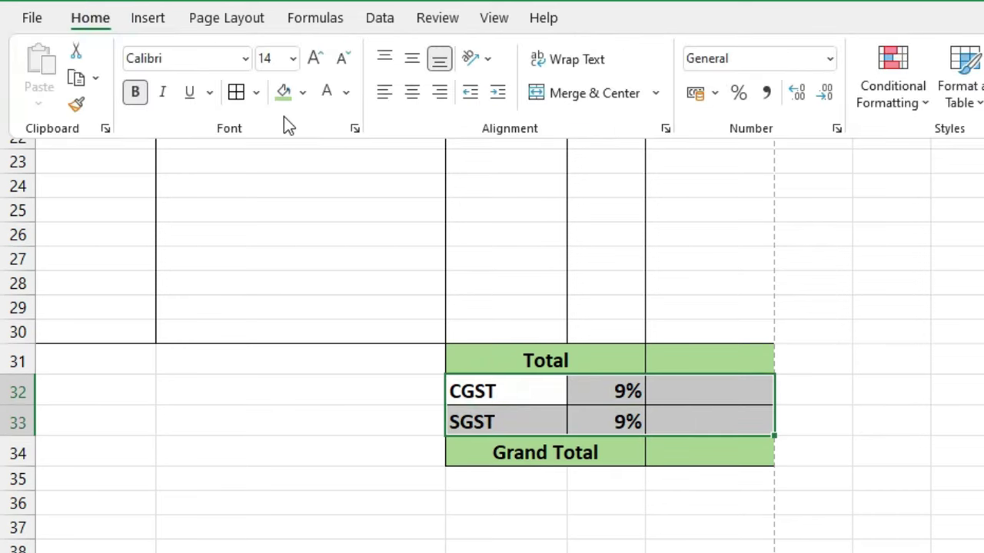
{"action": "left_click", "coordinate": [303, 93]}
{"action": "left_click", "coordinate": [368, 177]}
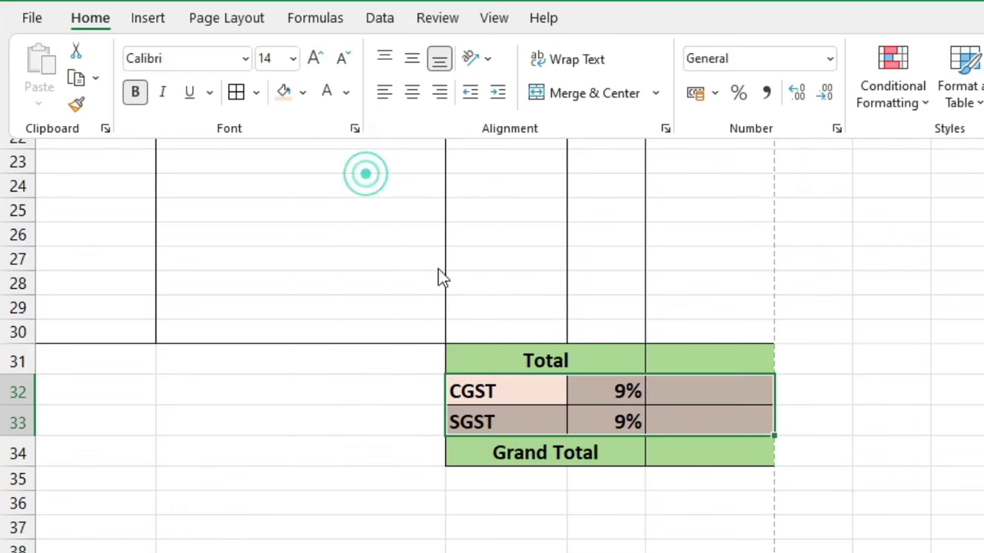
{"action": "left_click", "coordinate": [569, 415]}
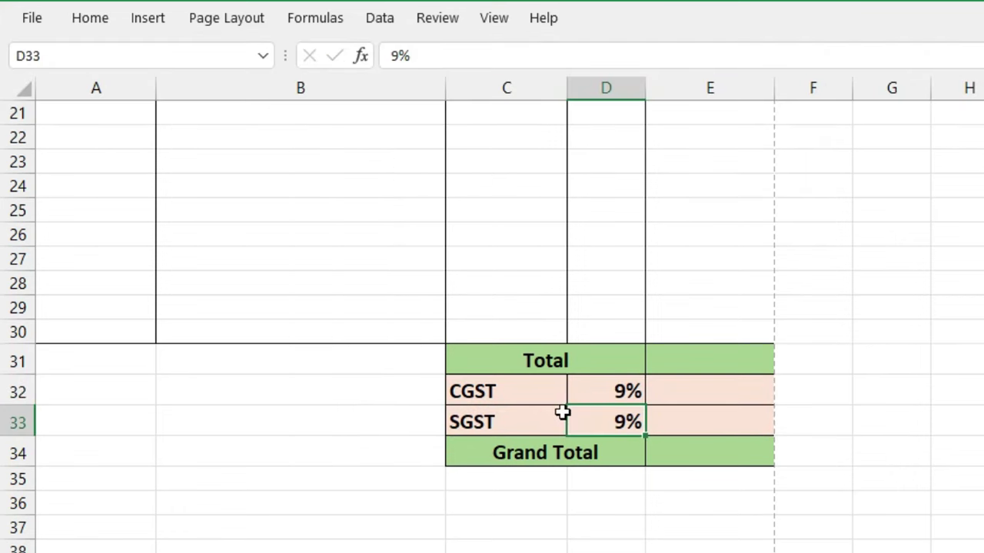
{"action": "scroll", "coordinate": [562, 412], "scroll_direction": "up", "scroll_amount": 6}
{"action": "scroll", "coordinate": [562, 413], "scroll_direction": "up", "scroll_amount": 1}
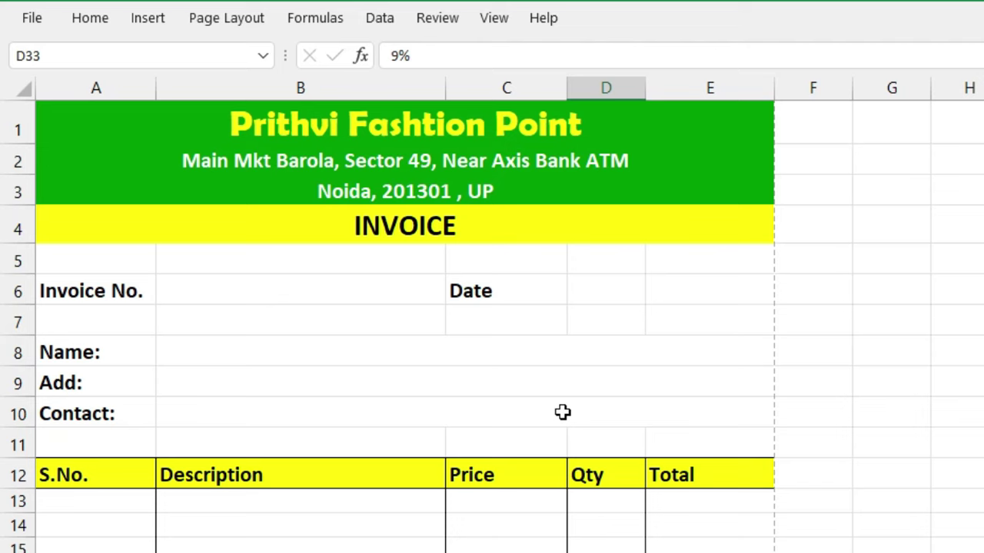
Preview the print layout, then select the whole invoice area A1:E44
{"action": "key", "text": "ctrl+p"}
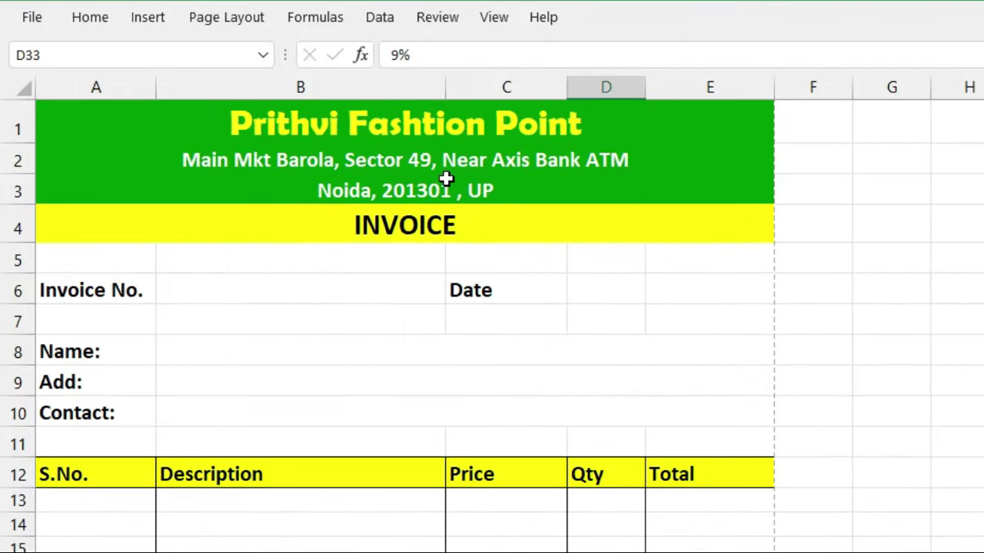
{"action": "left_click", "coordinate": [124, 115]}
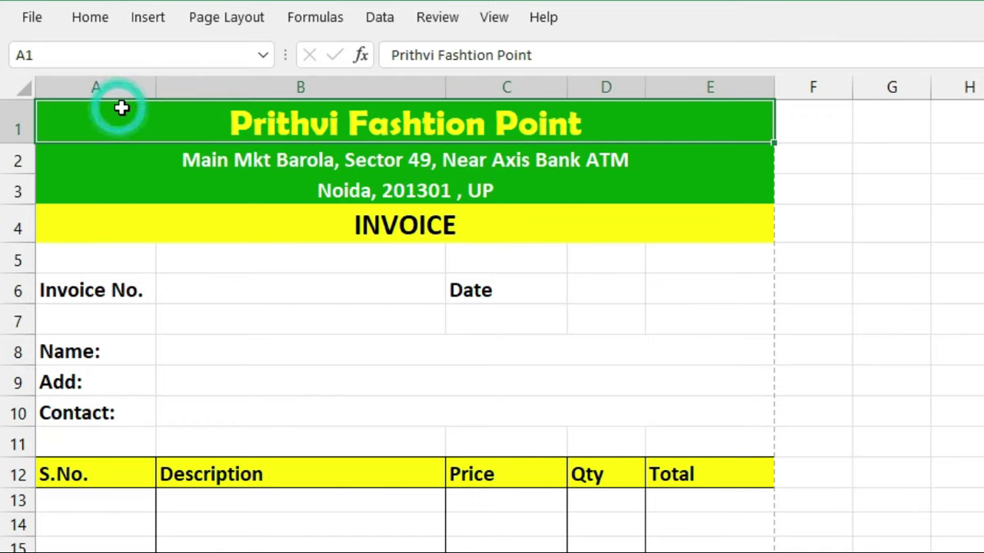
{"action": "scroll", "coordinate": [162, 185], "scroll_direction": "down", "scroll_amount": 4, "text": "ctrl"}
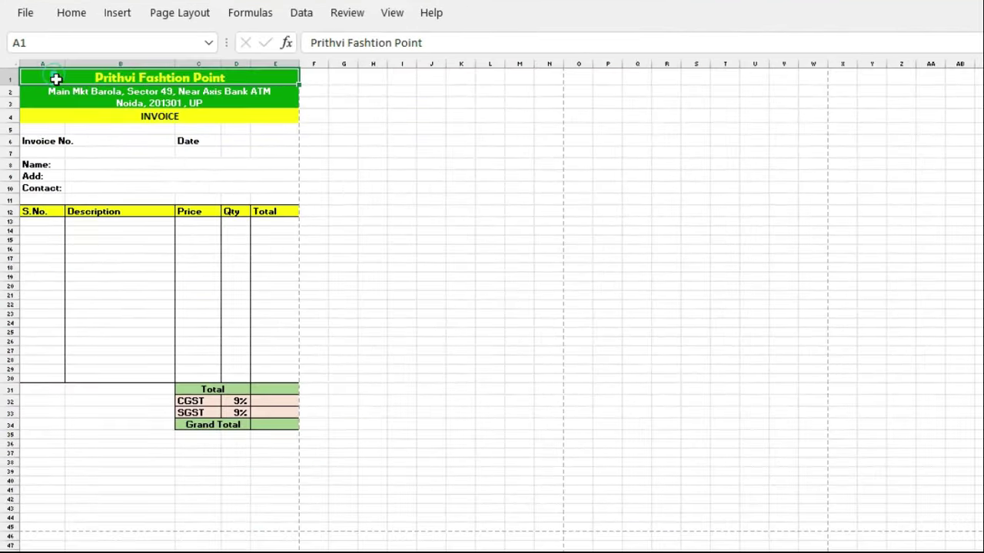
{"action": "left_click_drag", "start_coordinate": [60, 79], "coordinate": [128, 506]}
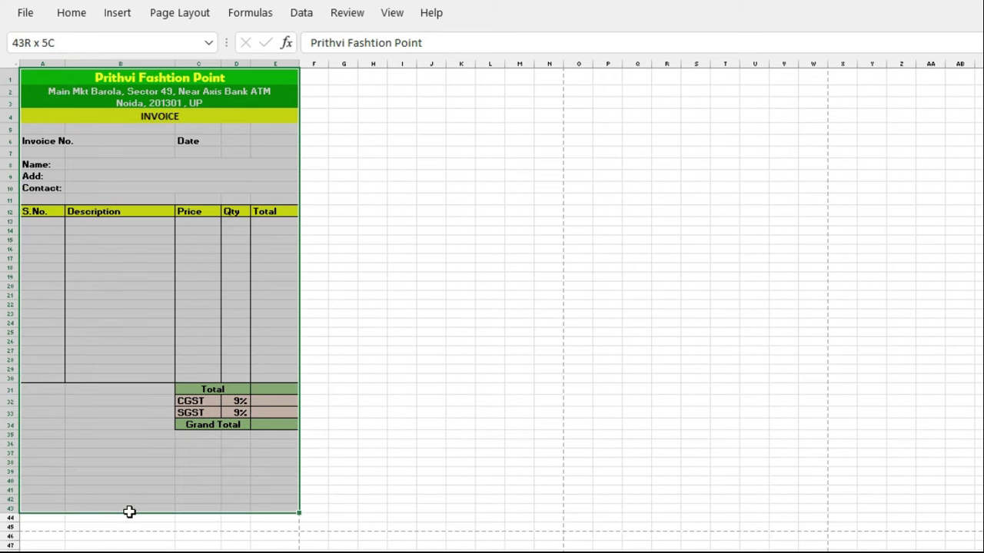
{"action": "left_click_drag", "start_coordinate": [129, 512], "coordinate": [129, 520]}
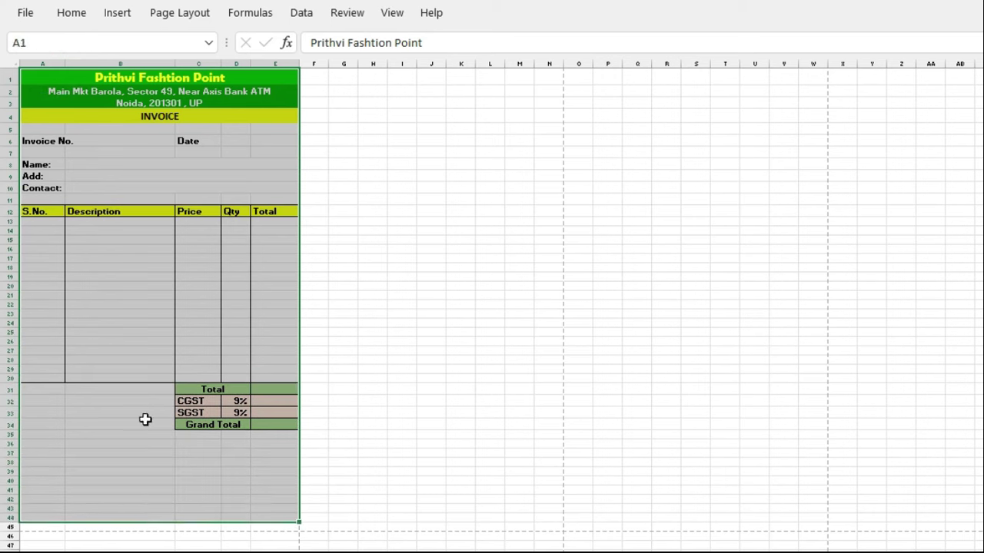
Frame A1:E44 with a Thick Outside Border and preview the printed page
{"action": "left_click", "coordinate": [72, 14]}
{"action": "left_click", "coordinate": [202, 71]}
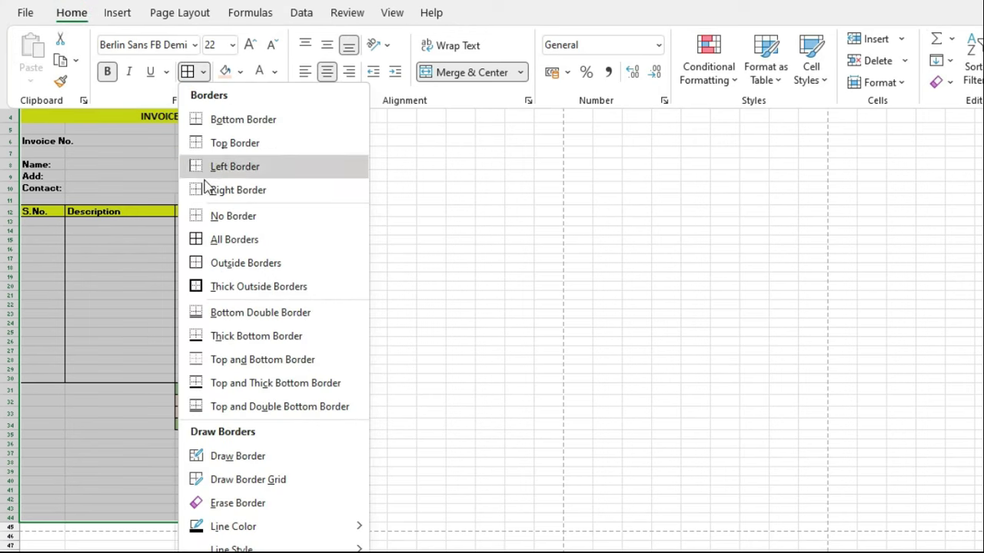
{"action": "left_click", "coordinate": [197, 287]}
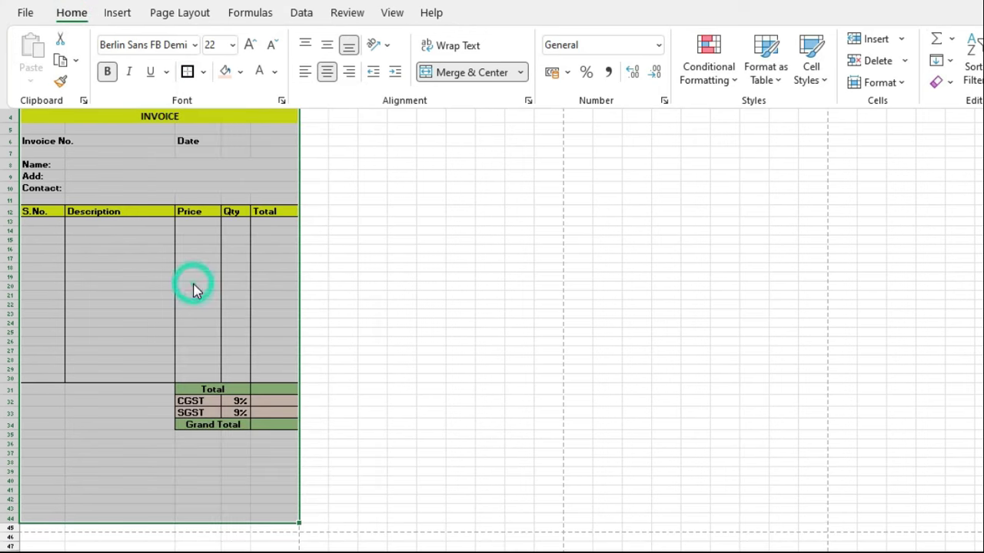
{"action": "key", "text": "ctrl+F1"}
{"action": "left_click", "coordinate": [338, 435]}
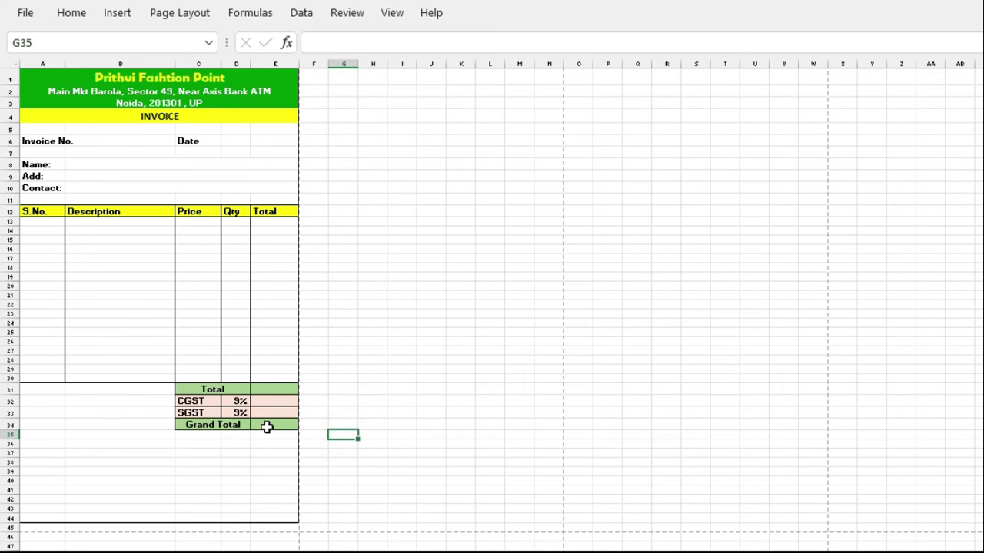
{"action": "key", "text": "ctrl+p"}
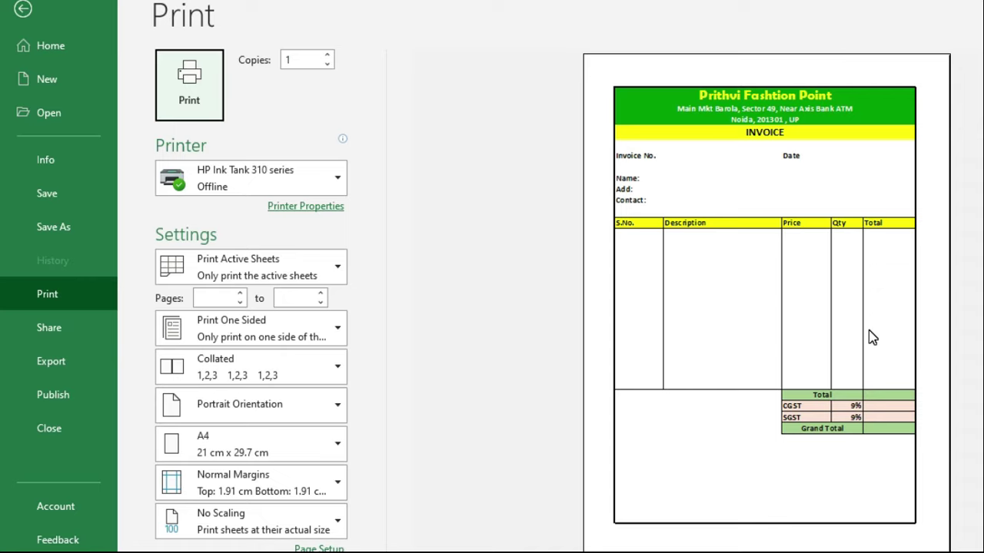
{"action": "key", "text": "Escape"}
Merge and centre C40:E41 to hold the signature line
{"action": "scroll", "coordinate": [199, 334], "scroll_direction": "up", "scroll_amount": 5, "text": "ctrl"}
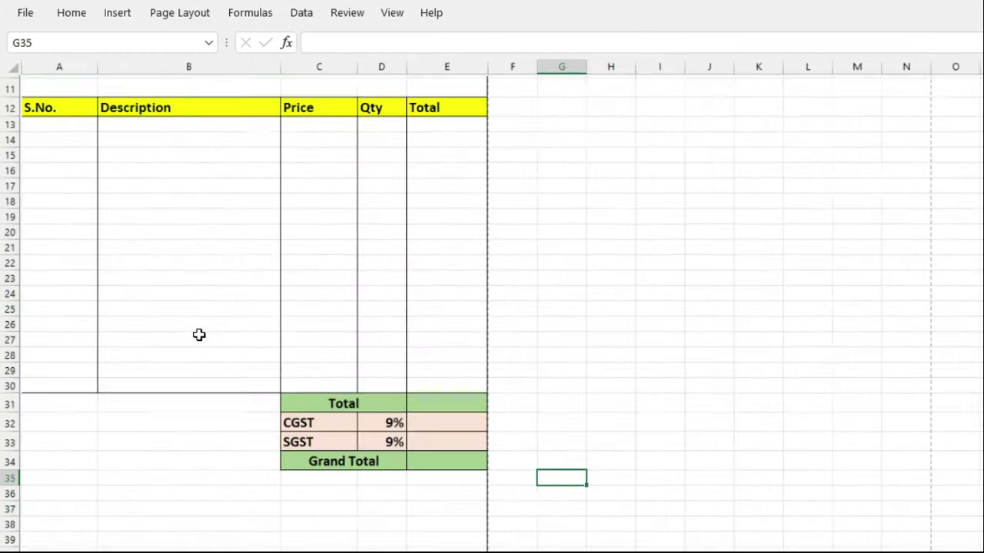
{"action": "scroll", "coordinate": [199, 334], "scroll_direction": "up", "scroll_amount": 2, "text": "ctrl"}
{"action": "scroll", "coordinate": [77, 216], "scroll_direction": "down", "scroll_amount": 3}
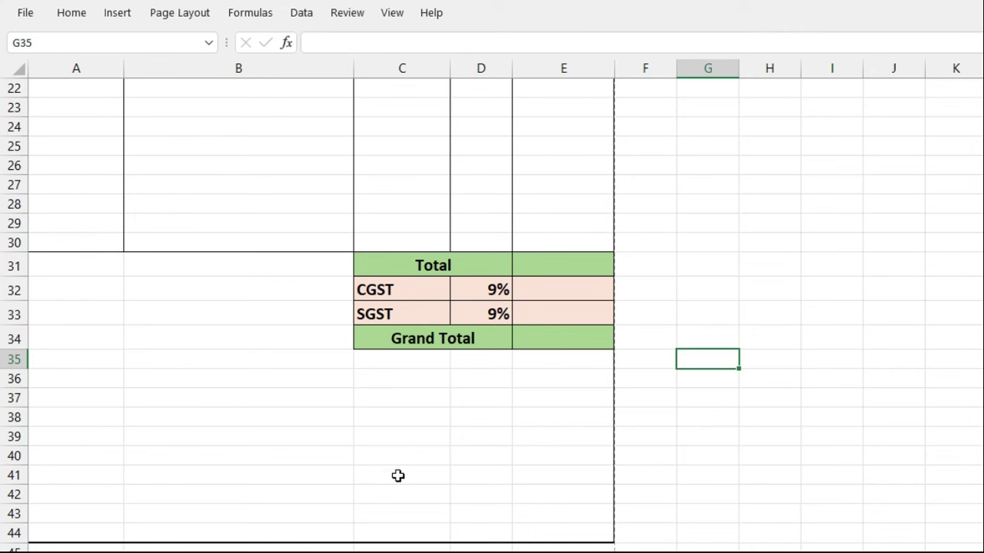
{"action": "left_click_drag", "start_coordinate": [397, 457], "coordinate": [550, 459]}
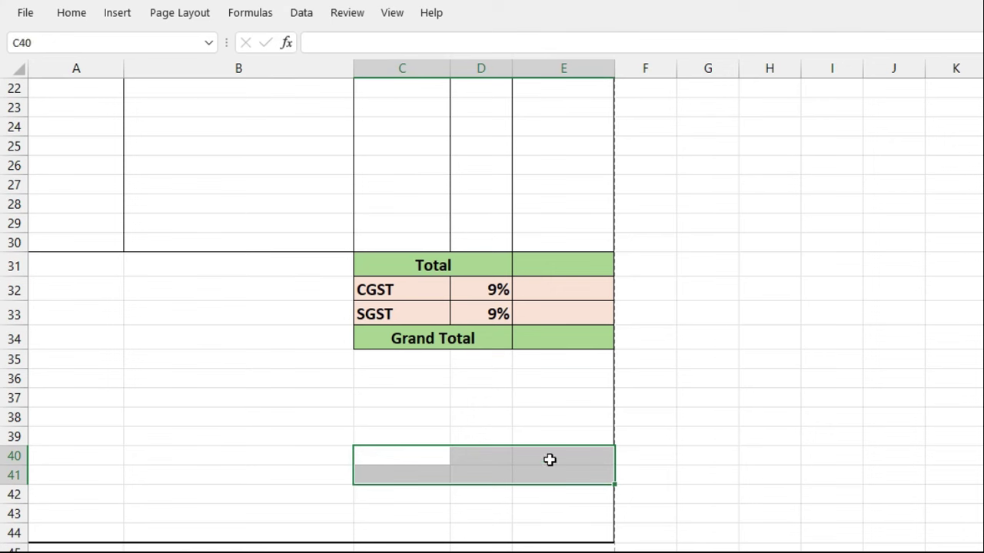
{"action": "key", "text": "alt"}
{"action": "key", "text": "h"}
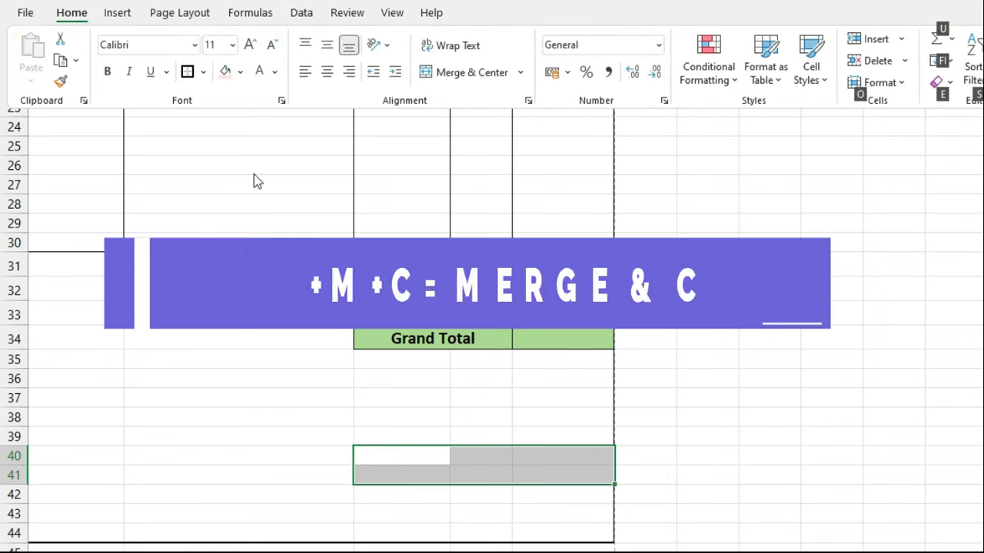
{"action": "key", "text": "m"}
{"action": "key", "text": "c"}
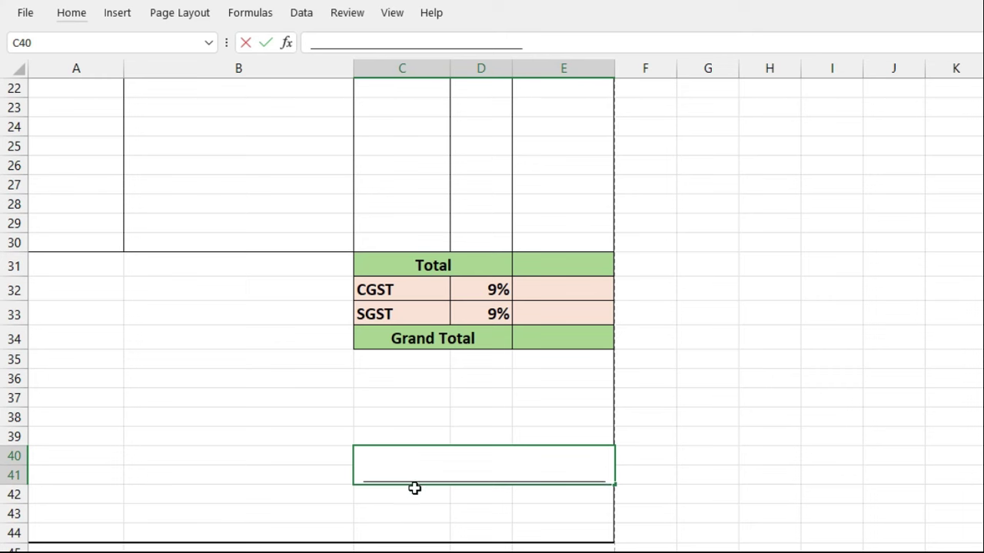
Merge C42:E42 and enter 'Authorised Signatory' in bold, two font sizes larger
{"action": "left_click_drag", "start_coordinate": [402, 496], "coordinate": [590, 500]}
{"action": "key", "text": "alt"}
{"action": "key", "text": "h"}
{"action": "key", "text": "m"}
{"action": "type", "text": "c"}
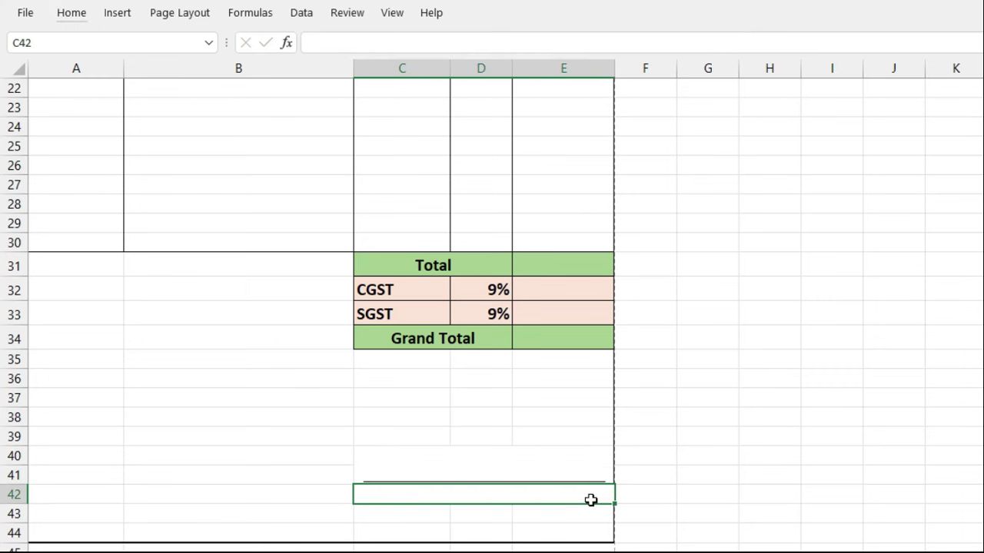
{"action": "type", "text": "Authorised Signatory"}
{"action": "key", "text": "Return"}
{"action": "left_click", "coordinate": [591, 500]}
{"action": "key", "text": "ctrl+b"}
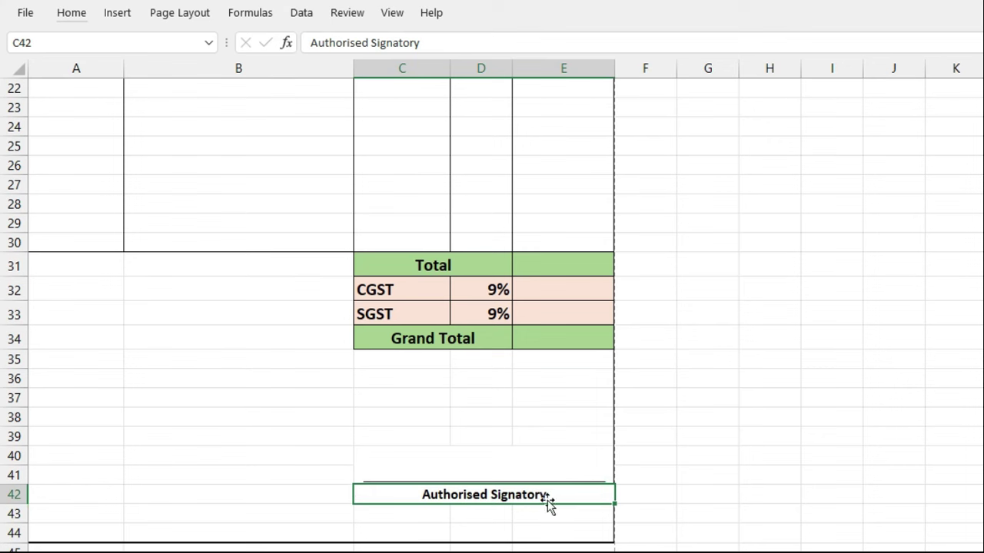
{"action": "left_click", "coordinate": [73, 14]}
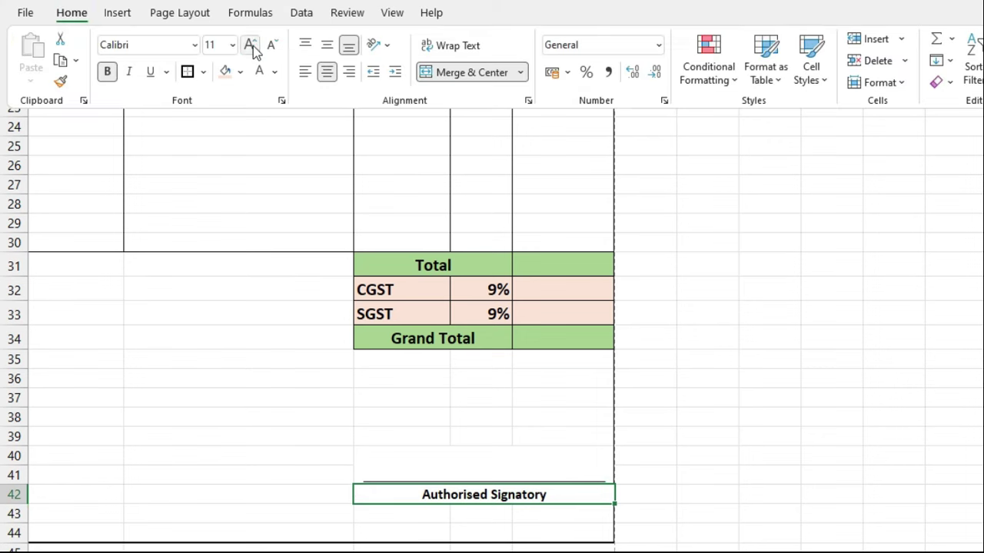
{"action": "left_click", "coordinate": [250, 44]}
{"action": "left_click", "coordinate": [250, 44]}
{"action": "left_click", "coordinate": [518, 464]}
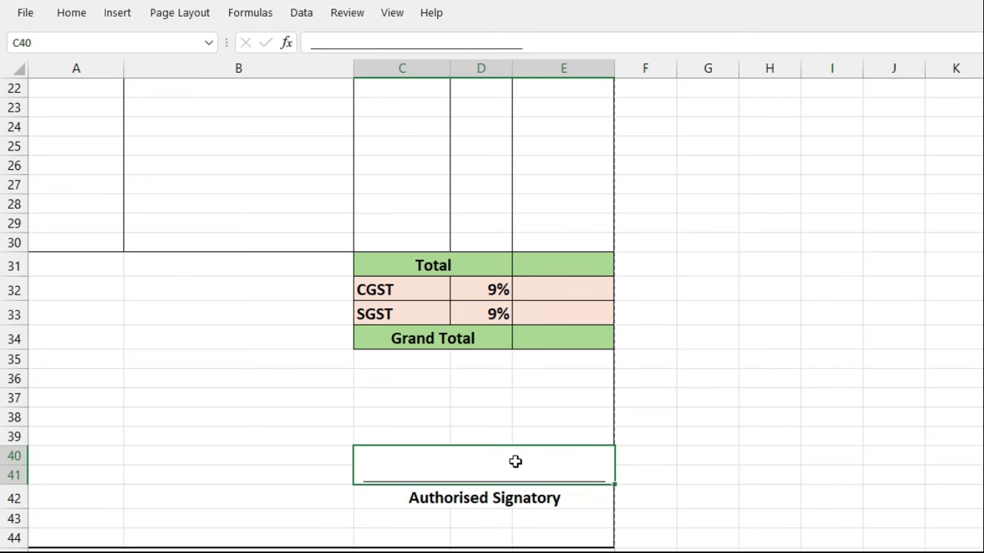
{"action": "left_click", "coordinate": [484, 416]}
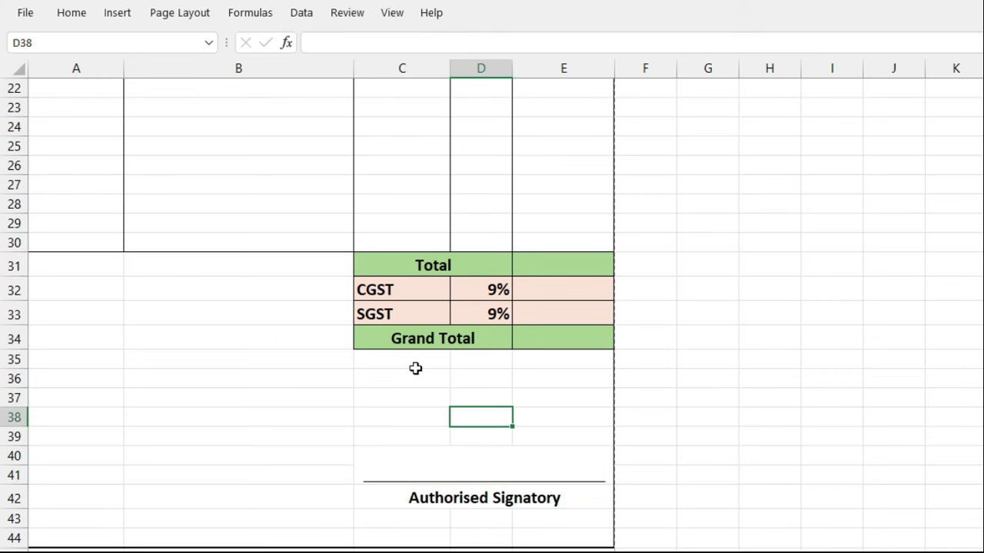
{"action": "scroll", "coordinate": [415, 369], "scroll_direction": "up", "scroll_amount": 7}
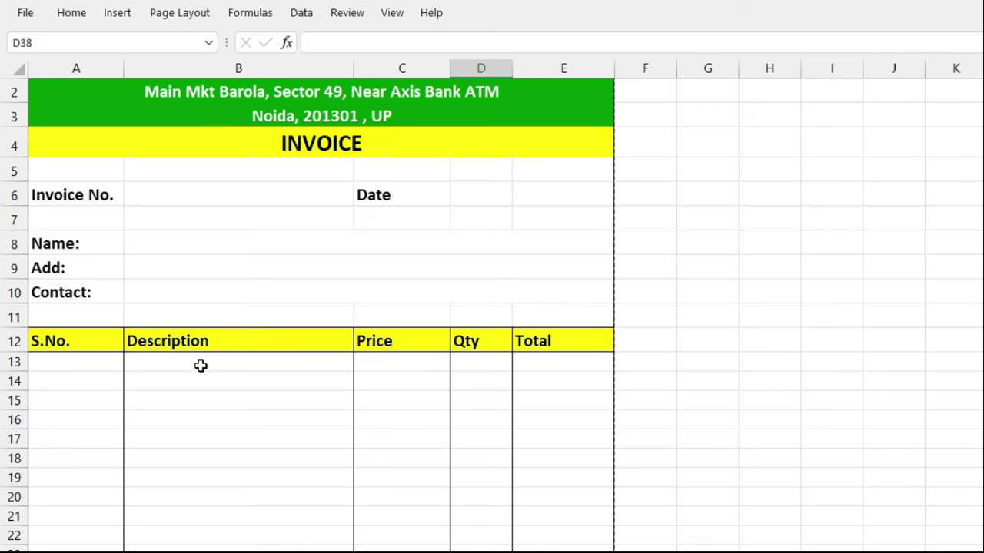
Select the Description cells B13 to B30
{"action": "left_click_drag", "start_coordinate": [200, 363], "coordinate": [215, 458]}
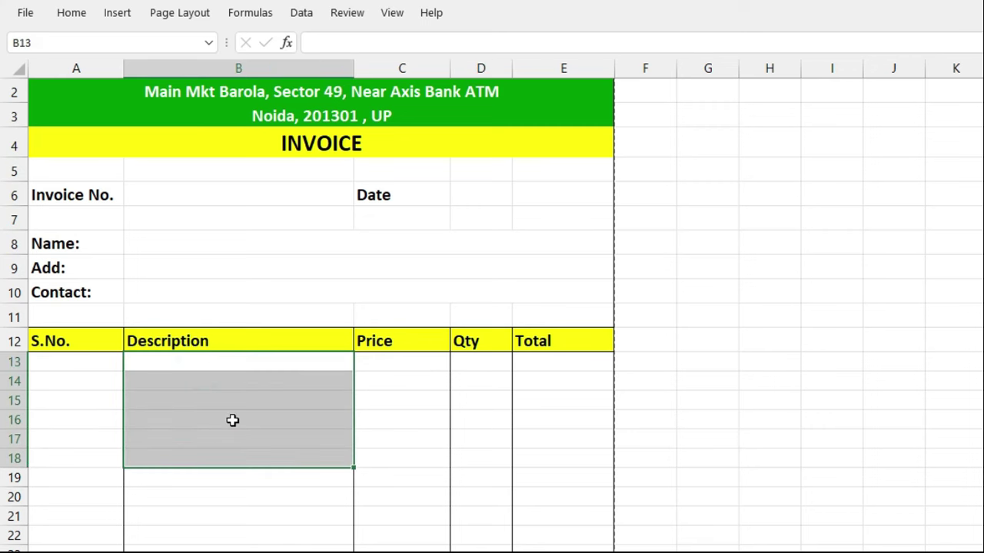
{"action": "scroll", "coordinate": [232, 420], "scroll_direction": "up", "scroll_amount": 1}
{"action": "left_click", "coordinate": [226, 401]}
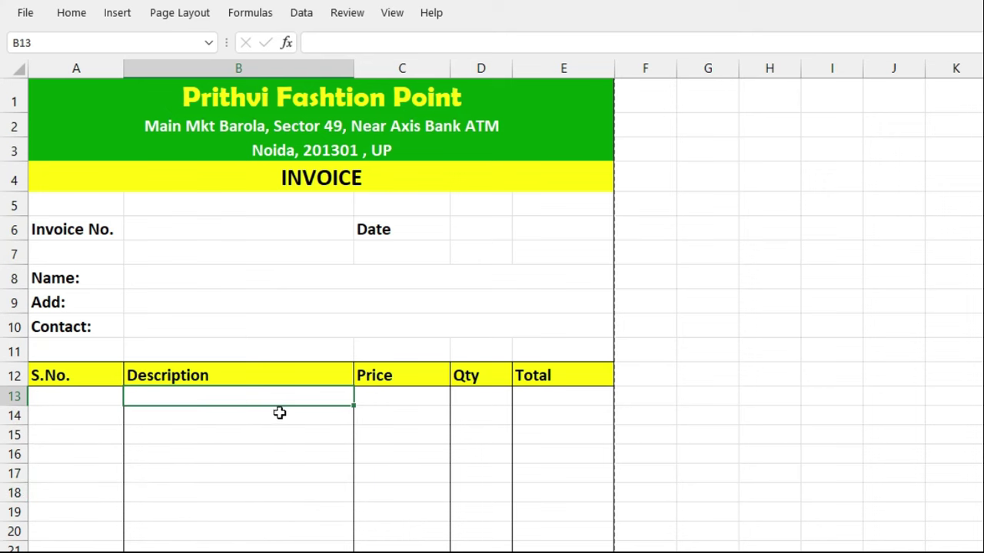
{"action": "mouse_move", "coordinate": [281, 395]}
{"action": "left_mouse_down"}
{"action": "mouse_move", "coordinate": [291, 416]}
{"action": "mouse_move", "coordinate": [289, 371]}
{"action": "left_mouse_up"}
{"action": "scroll", "coordinate": [291, 416], "scroll_direction": "down", "scroll_amount": 5}
{"action": "scroll", "coordinate": [290, 371], "scroll_direction": "up", "scroll_amount": 1}
{"action": "scroll", "coordinate": [298, 378], "scroll_direction": "up", "scroll_amount": 4}
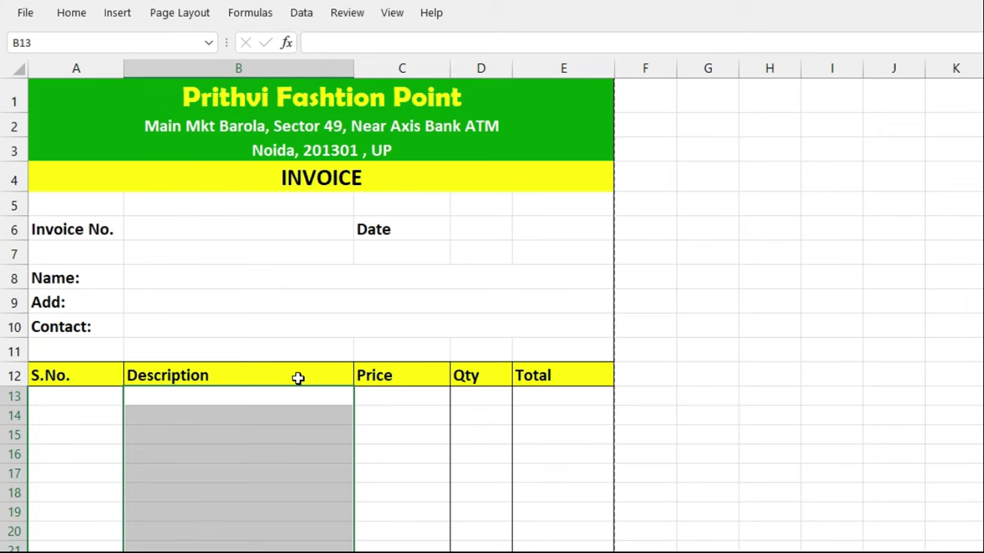
Add a List data-validation rule offering Pant, Jeans, Shirt, Trouser and Shoes
{"action": "left_click", "coordinate": [303, 14]}
{"action": "left_click", "coordinate": [724, 83]}
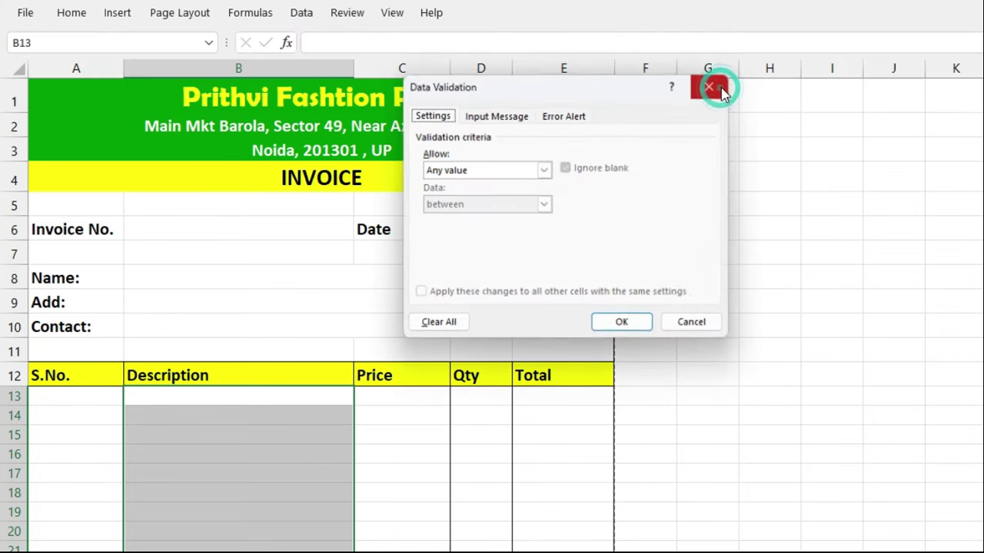
{"action": "left_click", "coordinate": [478, 170]}
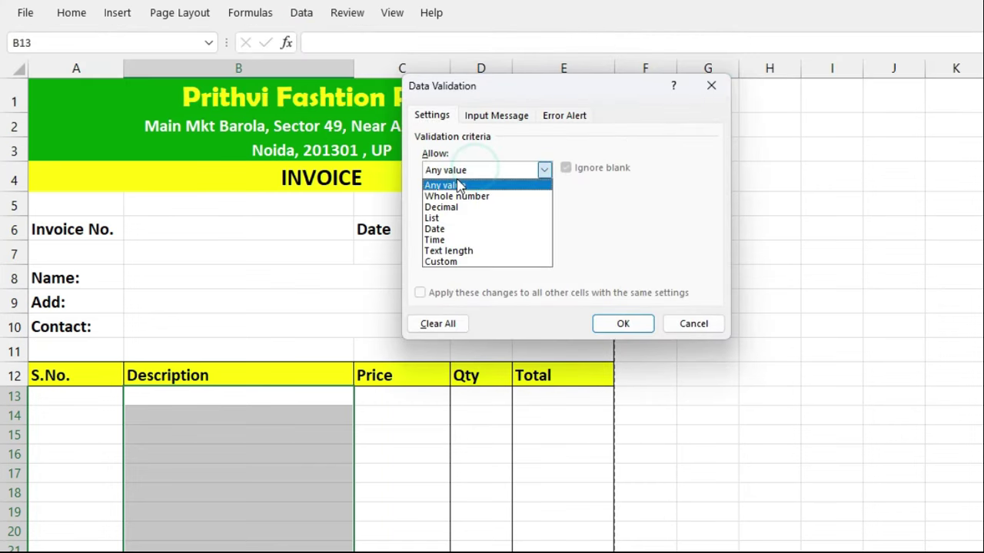
{"action": "left_click", "coordinate": [446, 217]}
{"action": "left_click", "coordinate": [442, 237]}
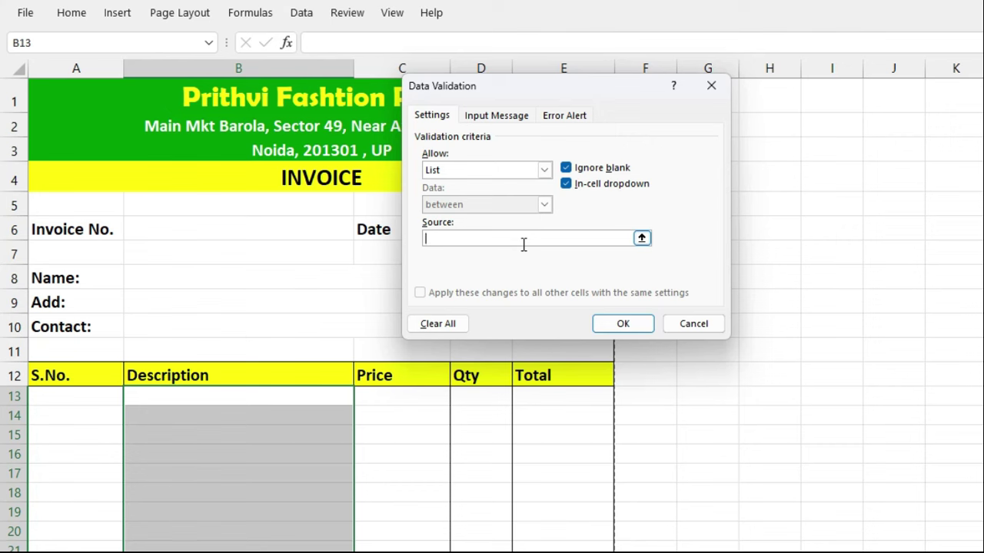
{"action": "type", "text": "Pant,Jeans, Shirt, Trouser, Shoes"}
{"action": "left_click", "coordinate": [621, 324]}
Try the new item dropdown in cells B14 and B15
{"action": "left_click", "coordinate": [340, 415]}
{"action": "left_click", "coordinate": [336, 432]}
{"action": "left_click", "coordinate": [360, 437]}
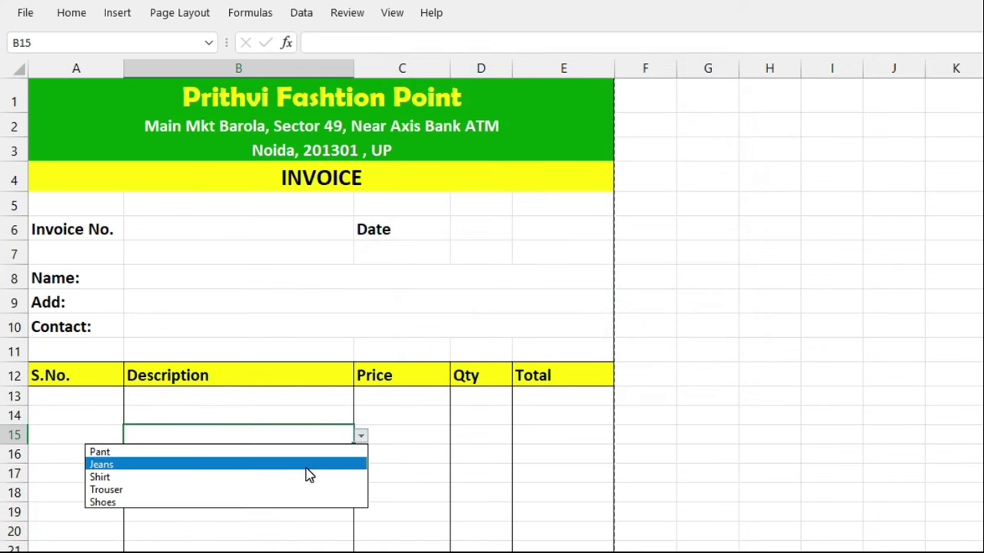
{"action": "left_click", "coordinate": [308, 394]}
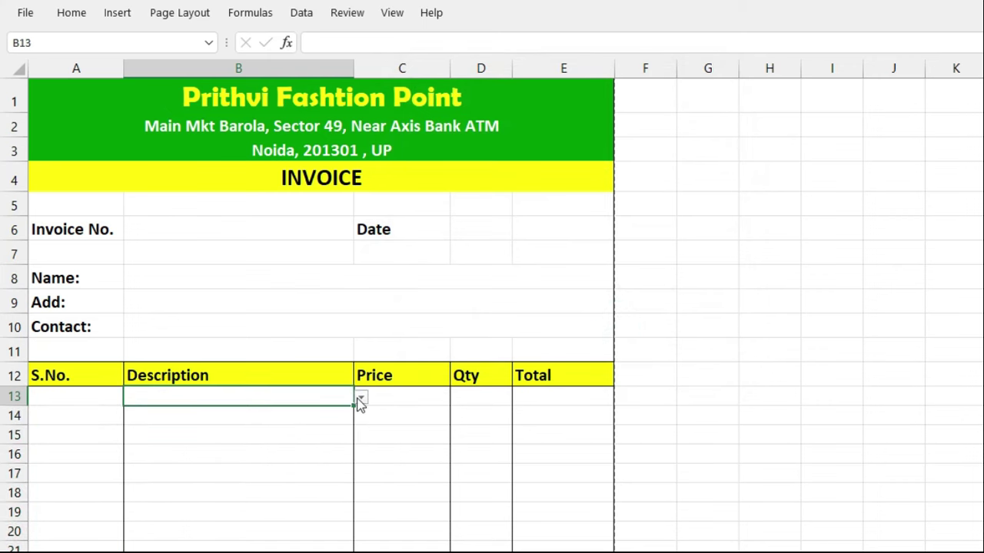
Pick Jeans in B13 as a test, then enter =IF(B13="","",ROW(1:1)) in A13
{"action": "left_click", "coordinate": [360, 397]}
{"action": "left_click", "coordinate": [280, 433]}
{"action": "left_click", "coordinate": [85, 400]}
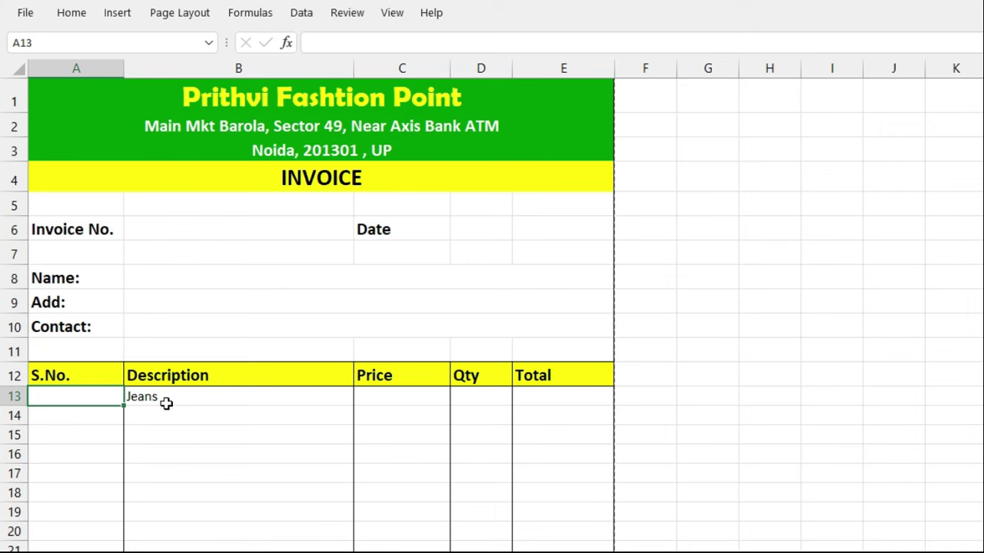
{"action": "type", "text": "=if"}
{"action": "key", "text": "Tab"}
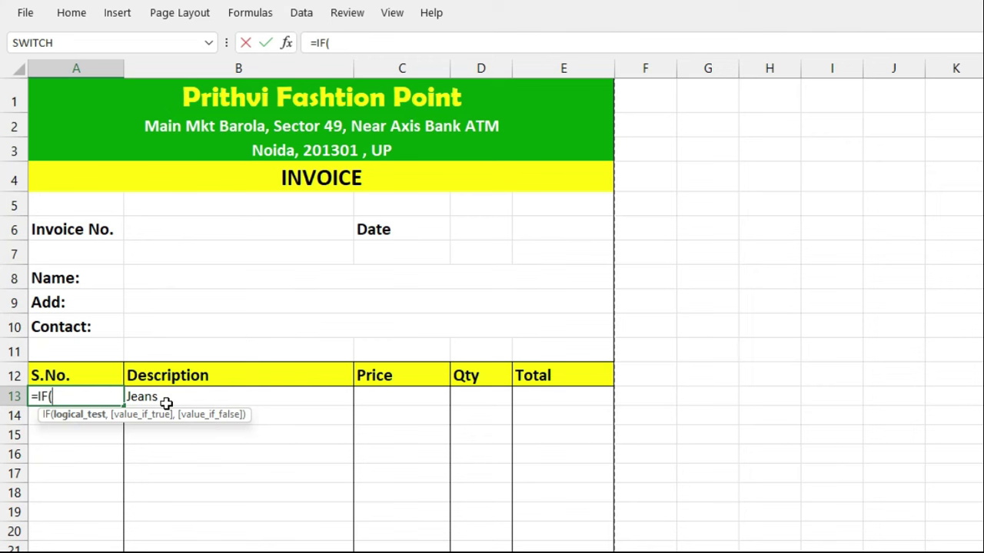
{"action": "left_click", "coordinate": [184, 397]}
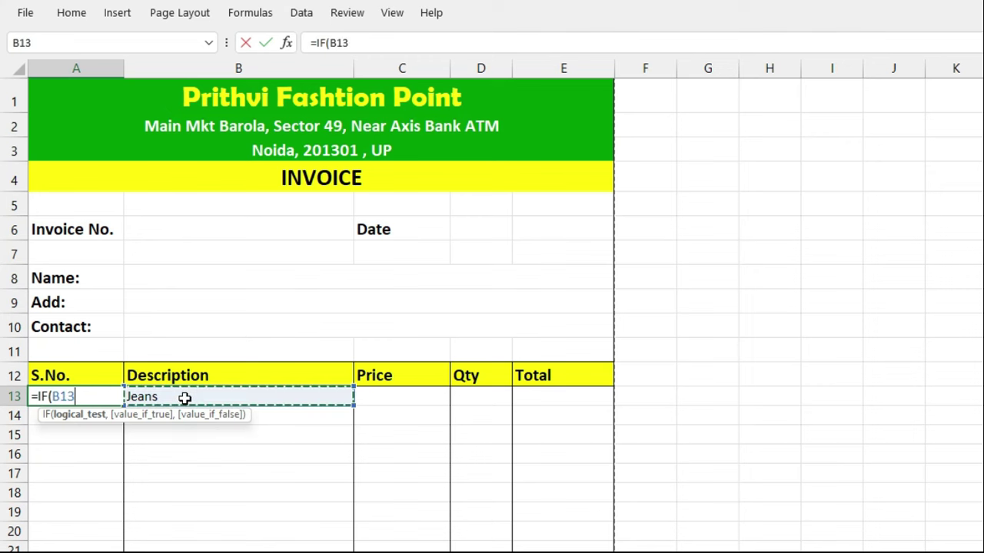
{"action": "type", "text": "=\"\""}
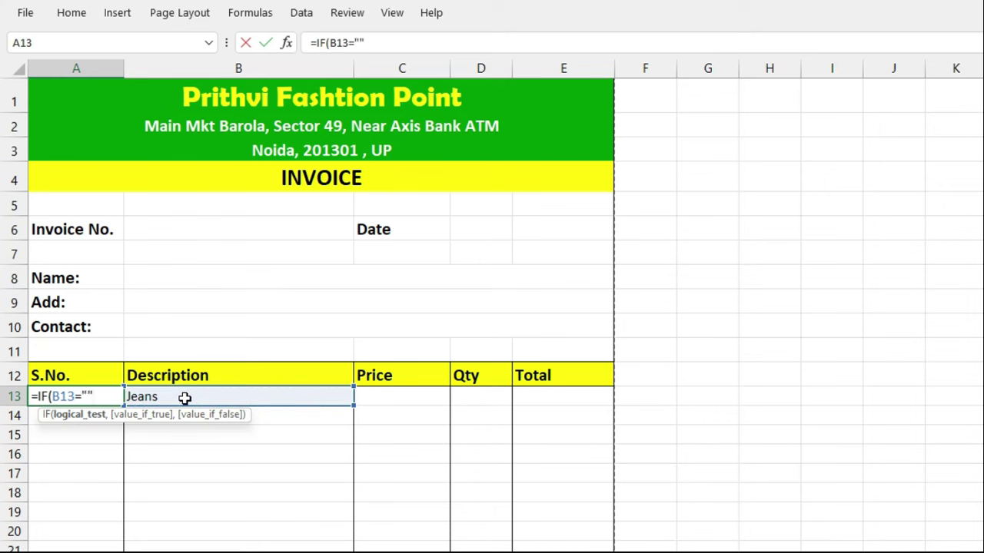
{"action": "type", "text": ","}
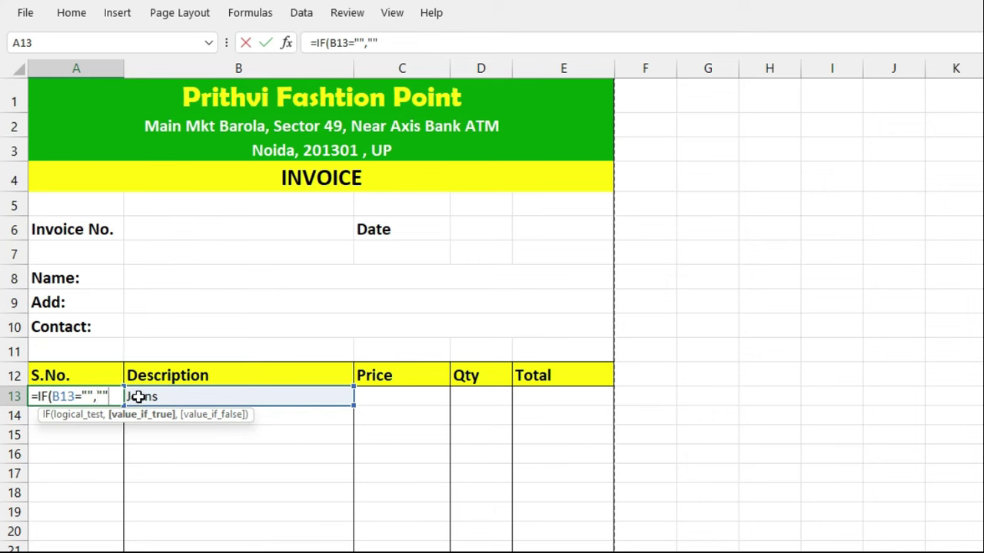
{"action": "type", "text": ","}
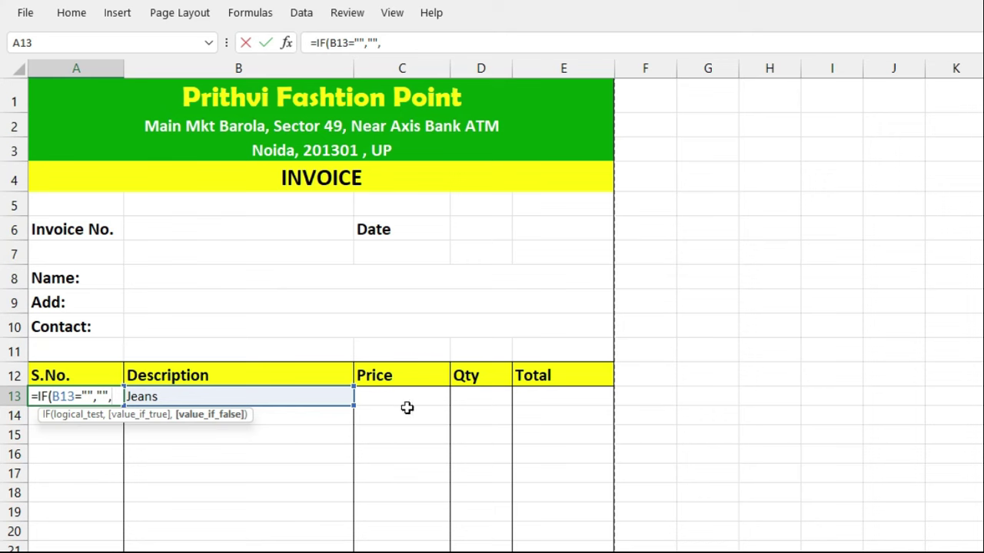
{"action": "type", "text": "r"}
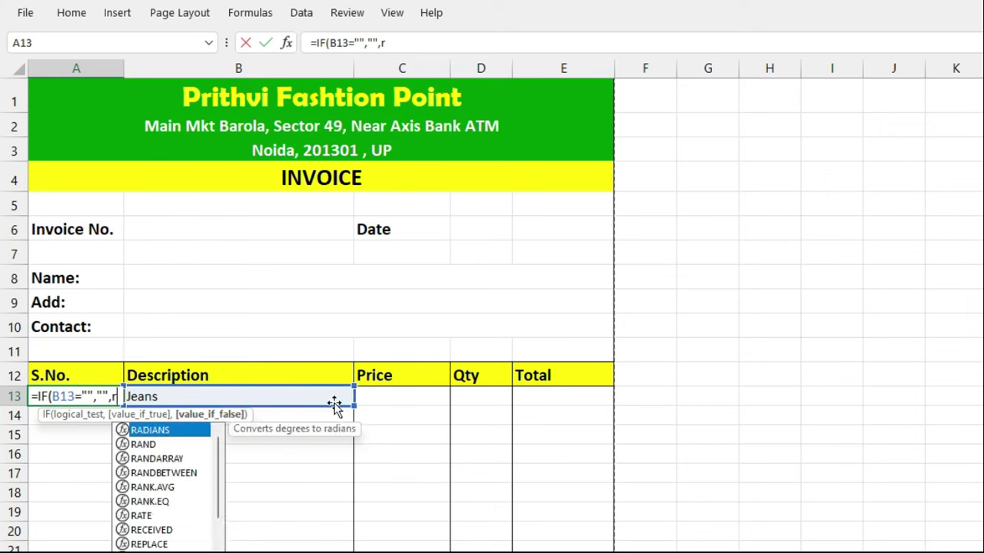
{"action": "type", "text": "ow"}
{"action": "key", "text": "Tab"}
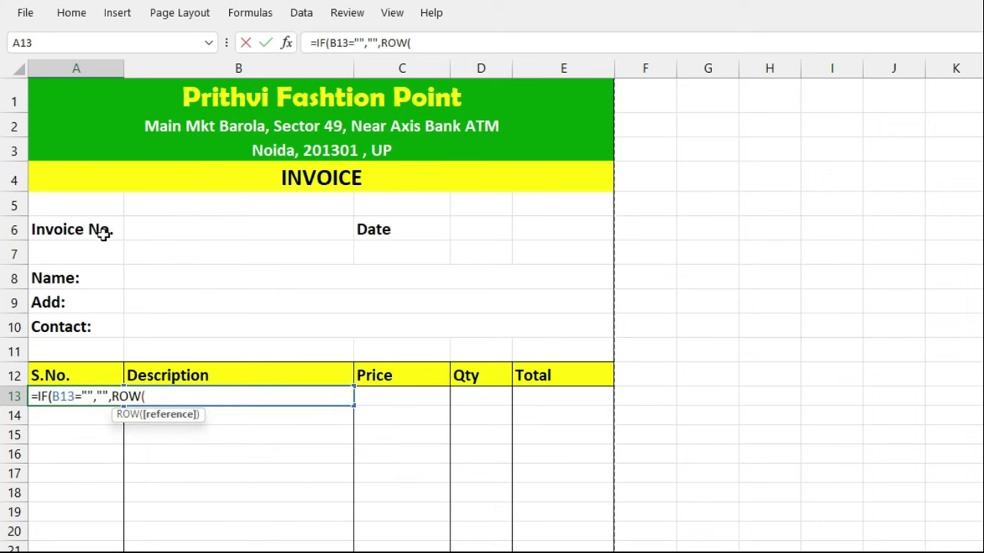
{"action": "left_click", "coordinate": [13, 91]}
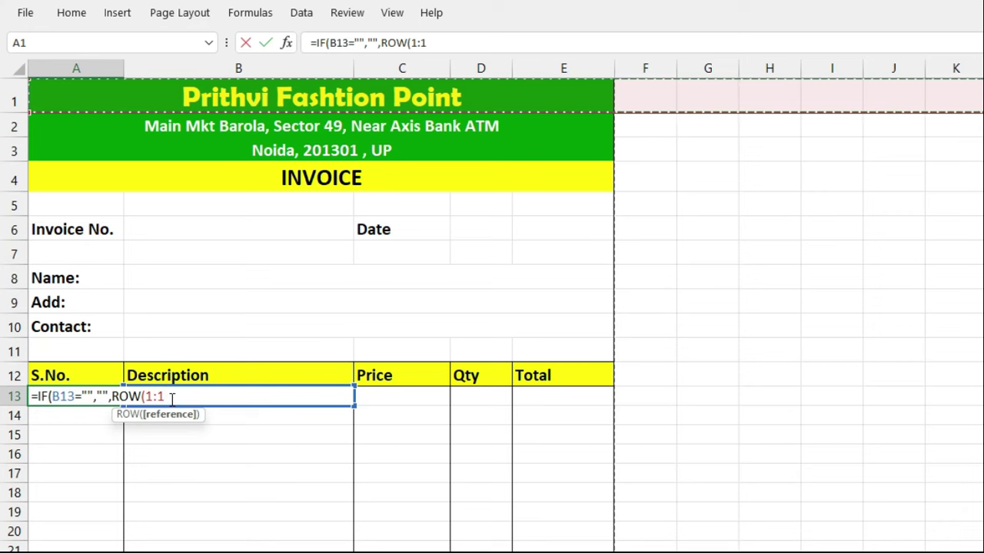
{"action": "type", "text": "))"}
{"action": "key", "text": "Return"}
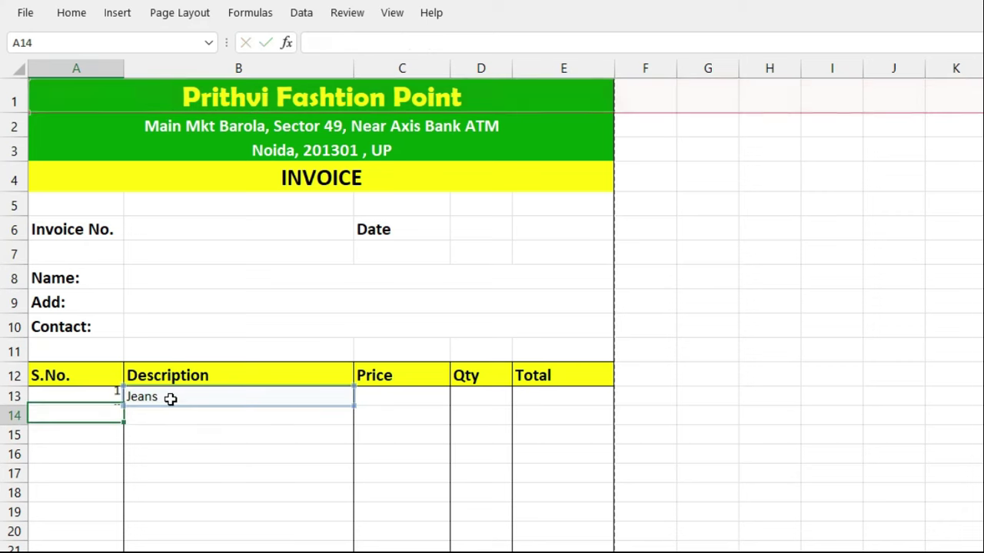
Clear the test Jeans entry from B13 so A13 shows blank
{"action": "left_click", "coordinate": [115, 398]}
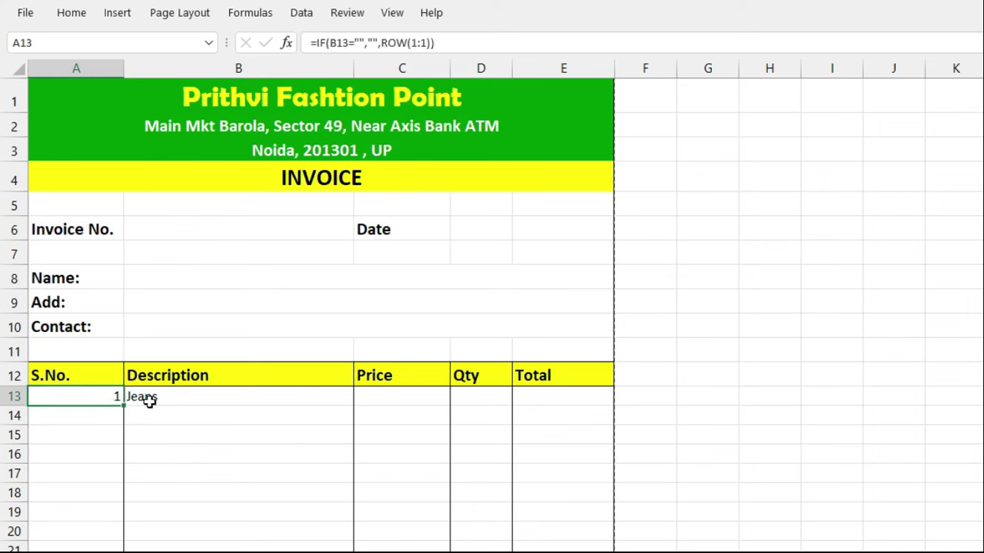
{"action": "left_click", "coordinate": [147, 400]}
{"action": "key", "text": "Delete"}
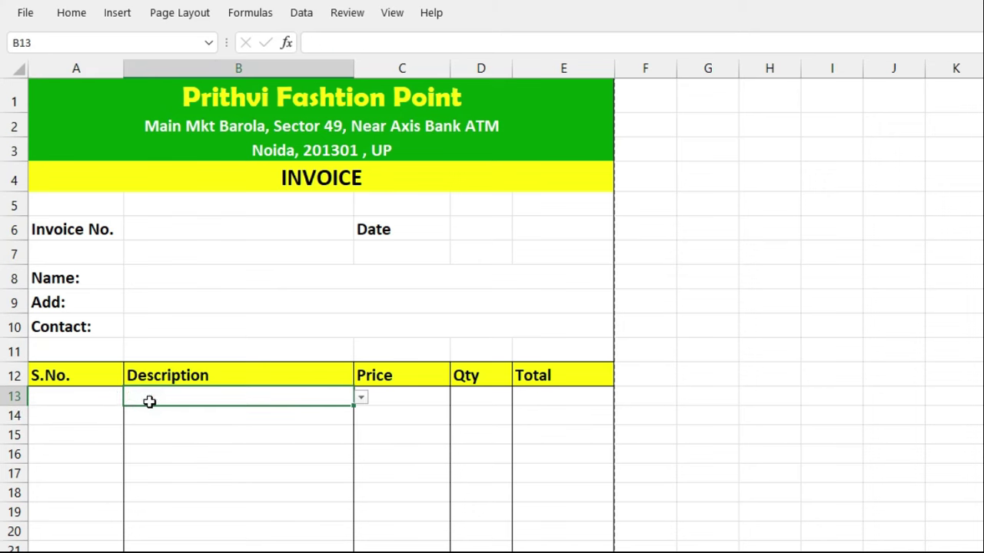
{"action": "left_click", "coordinate": [103, 391]}
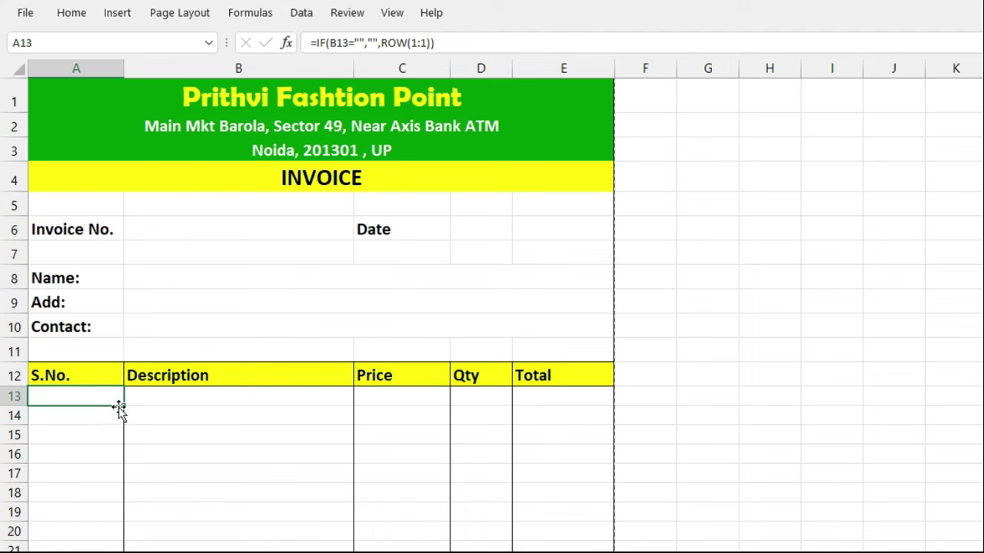
Fill A13's serial-number formula down to A30, then choose Shirt in B13 and Jeans in B14
{"action": "left_click_drag", "start_coordinate": [122, 405], "coordinate": [119, 305]}
{"action": "scroll", "coordinate": [127, 306], "scroll_direction": "up", "scroll_amount": 6}
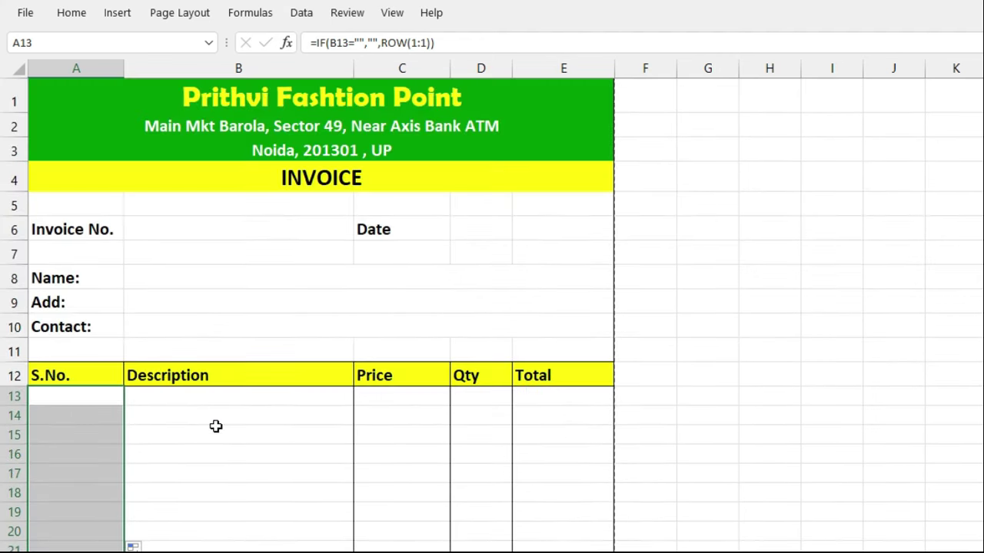
{"action": "left_click", "coordinate": [223, 396]}
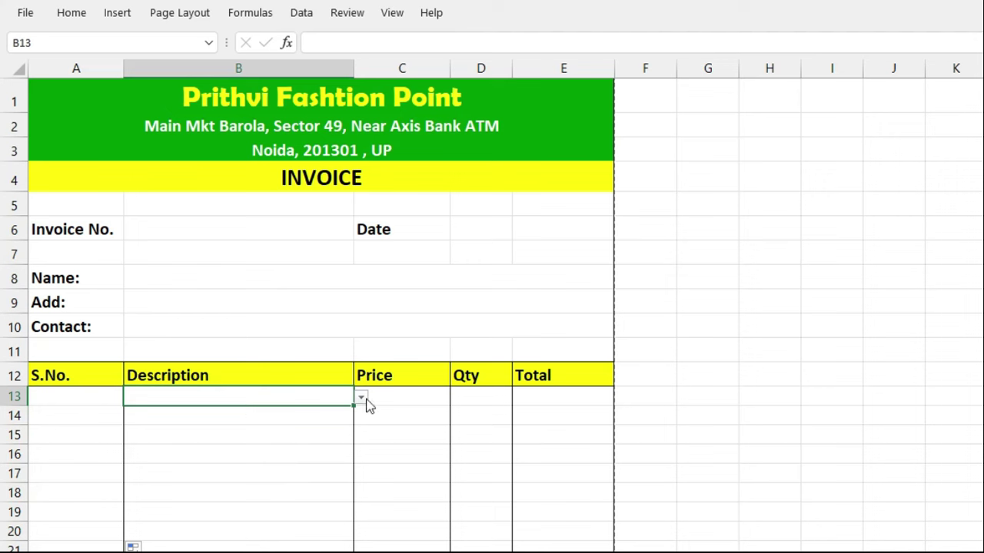
{"action": "left_click", "coordinate": [361, 398]}
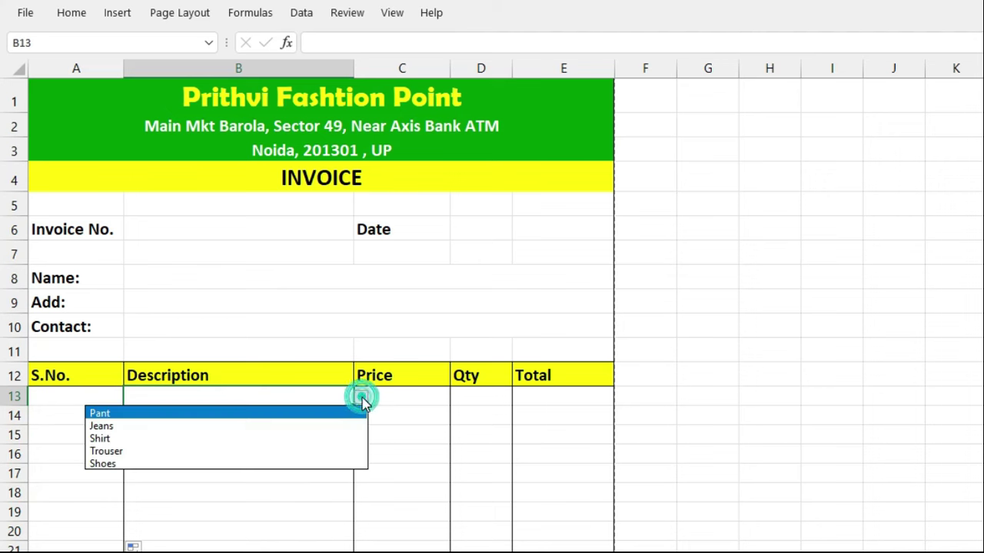
{"action": "left_click", "coordinate": [296, 437]}
{"action": "left_click", "coordinate": [198, 415]}
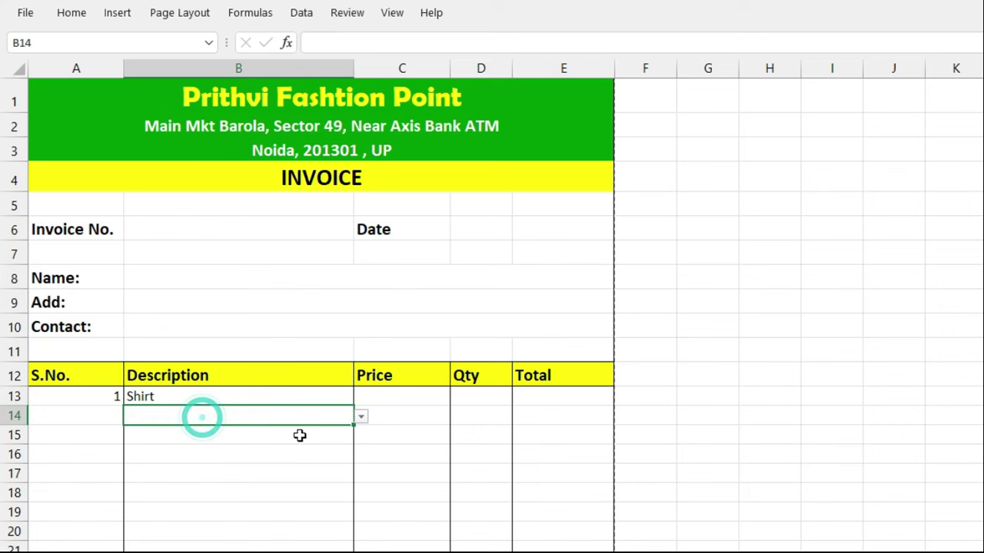
{"action": "left_click", "coordinate": [361, 417]}
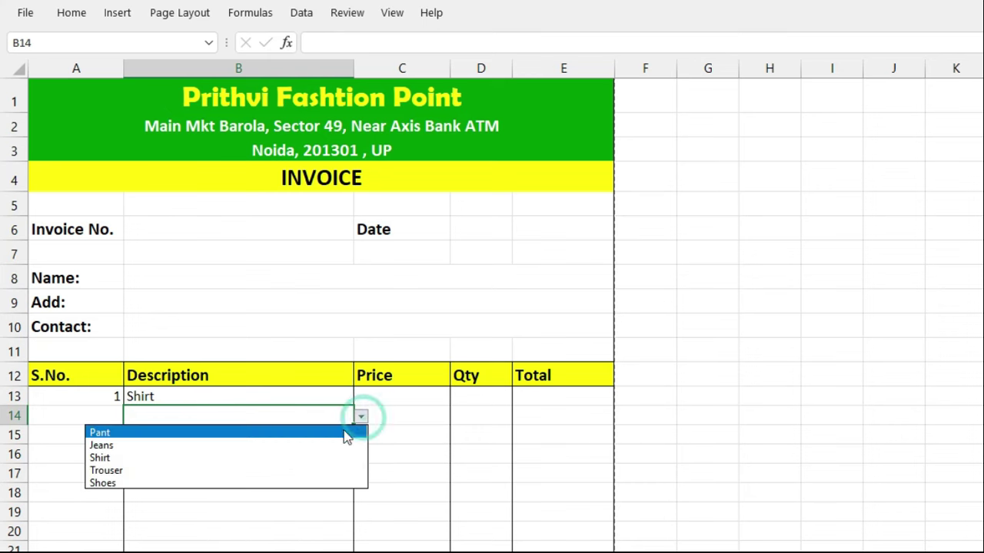
{"action": "left_click", "coordinate": [281, 446]}
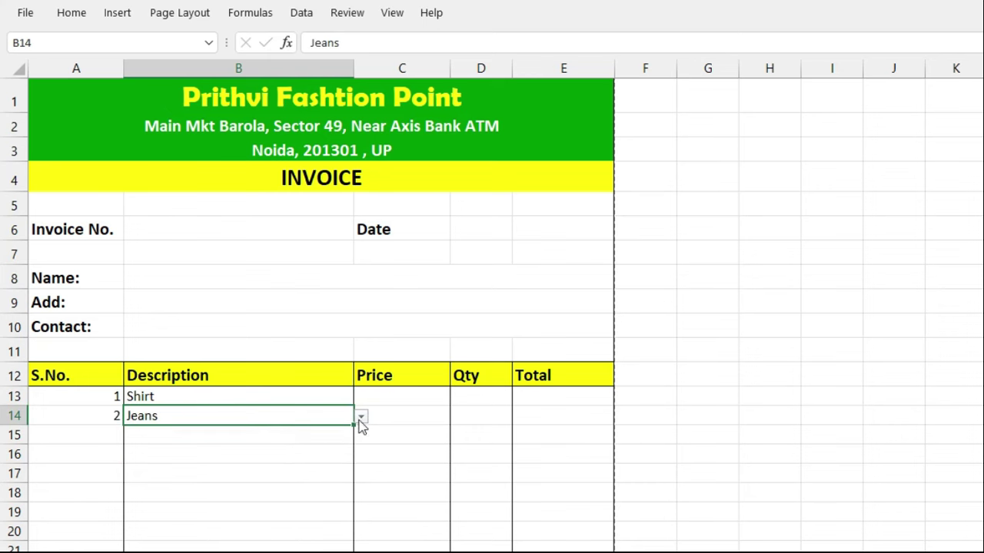
{"action": "left_click_drag", "start_coordinate": [397, 399], "coordinate": [398, 409]}
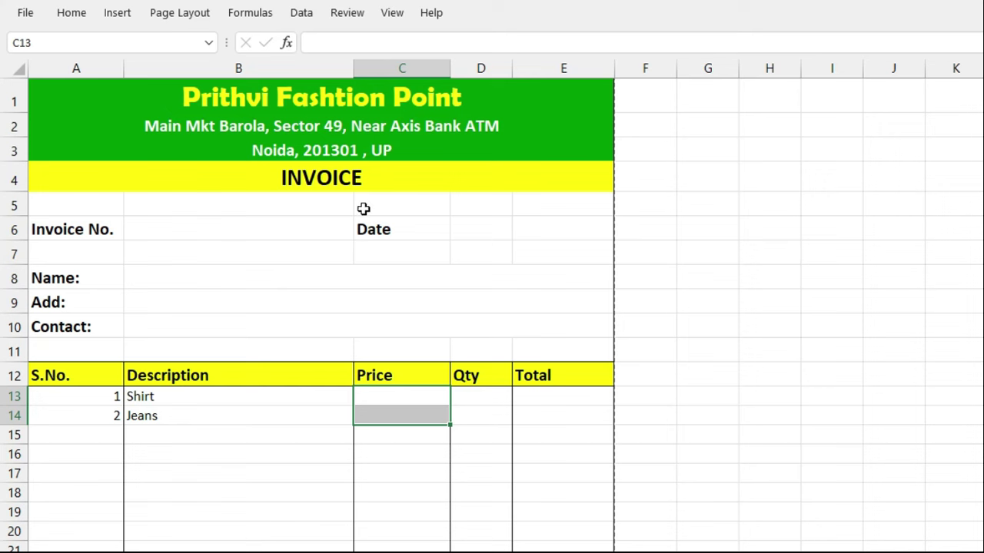
Enter prices 500 and 700 in C13:C14 and quantities 4 and 7 in D13:D14
{"action": "left_click", "coordinate": [413, 399]}
{"action": "type", "text": "500"}
{"action": "key", "text": "Return"}
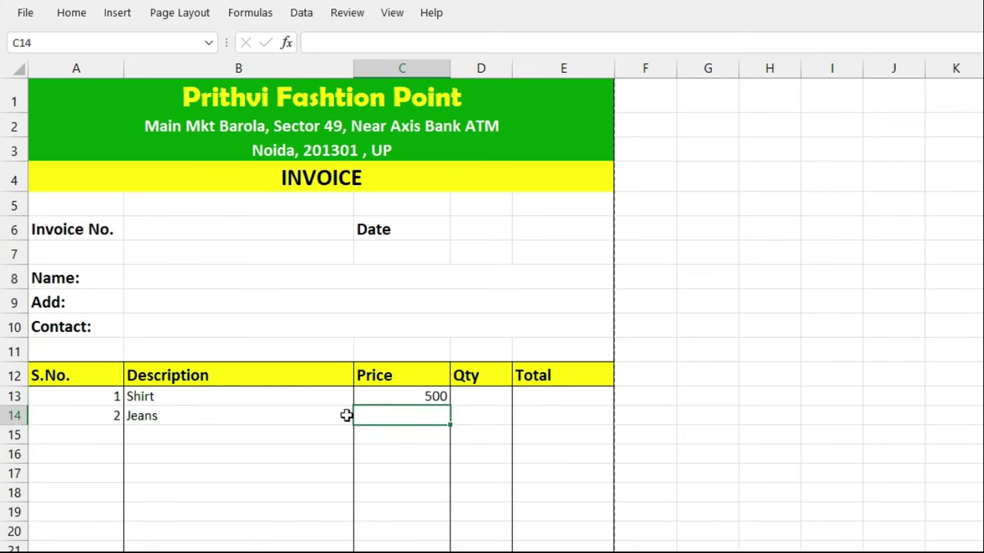
{"action": "type", "text": "700"}
{"action": "key", "text": "Return"}
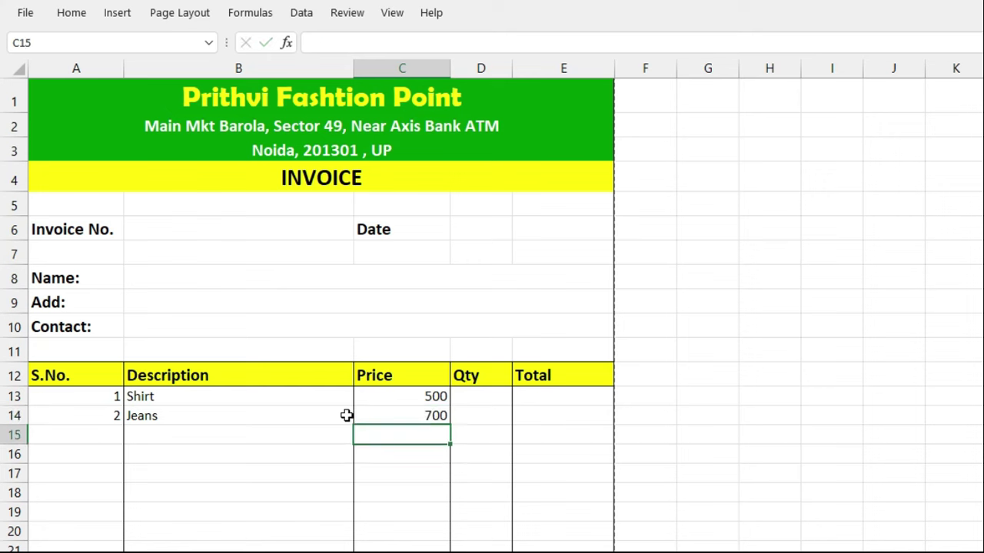
{"action": "left_click", "coordinate": [483, 396]}
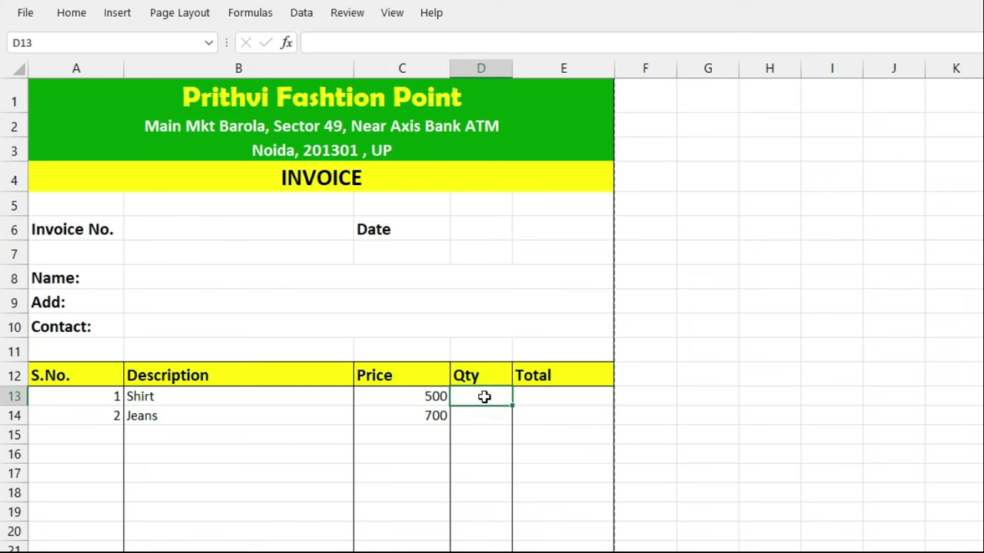
{"action": "type", "text": "4"}
{"action": "left_click", "coordinate": [481, 417]}
{"action": "type", "text": "7"}
{"action": "left_click", "coordinate": [493, 435]}
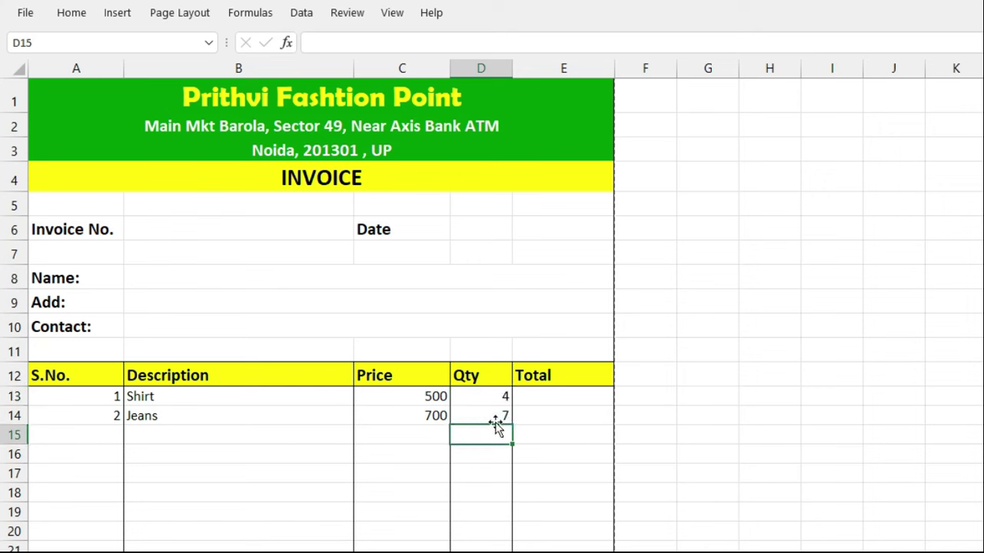
{"action": "left_click", "coordinate": [551, 395]}
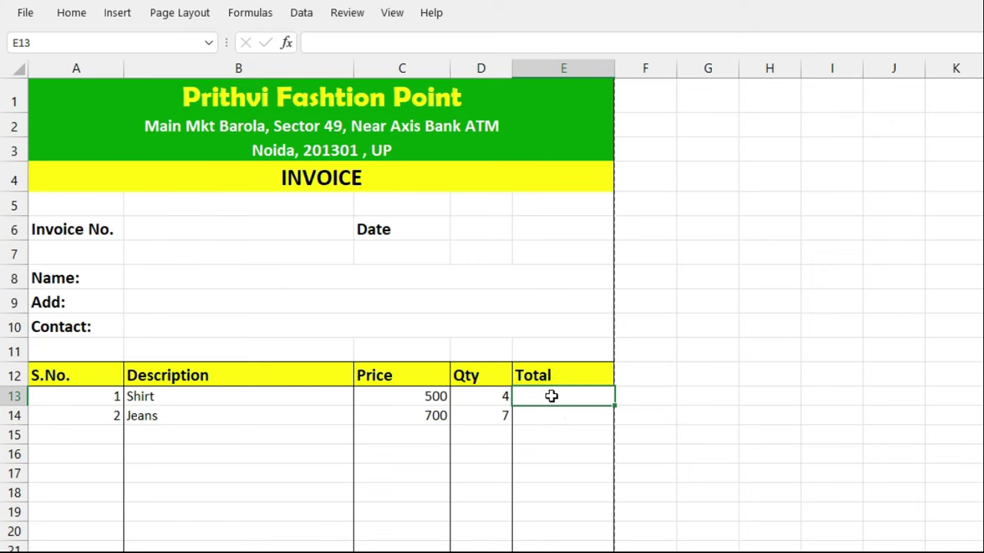
Enter =C13*D13 in E13 and fill it down to E30
{"action": "type", "text": "="}
{"action": "key", "text": "Left"}
{"action": "key", "text": "Left"}
{"action": "type", "text": "*"}
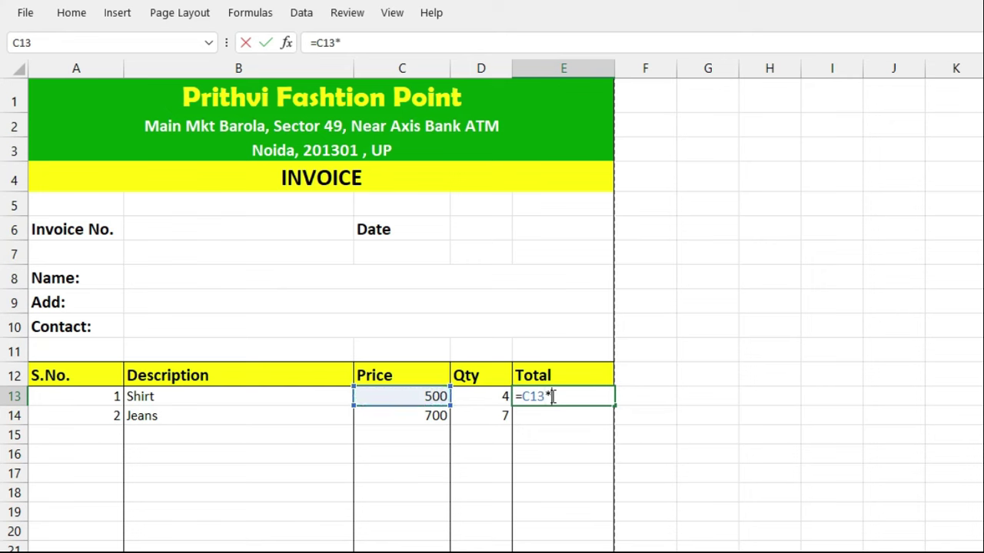
{"action": "key", "text": "Left"}
{"action": "key", "text": "Return"}
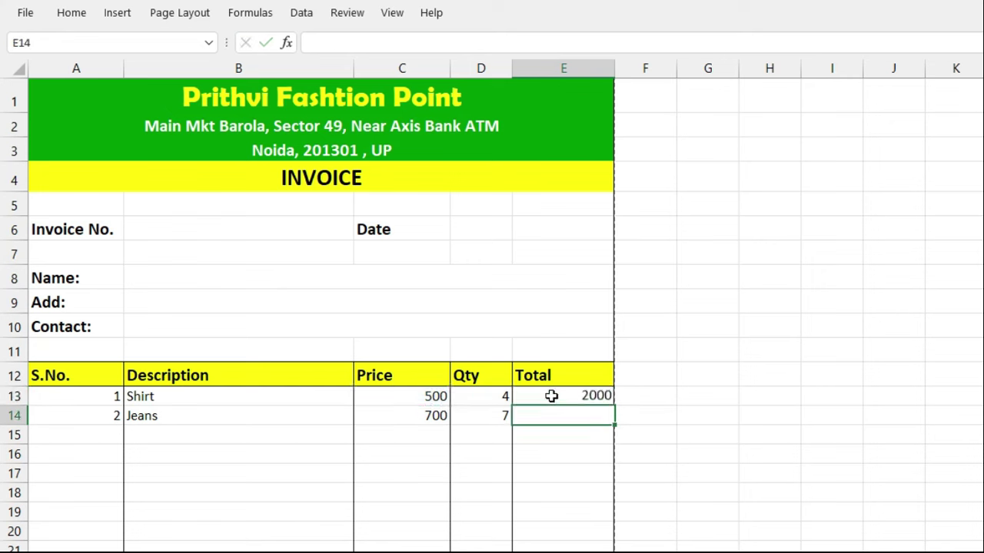
{"action": "left_click", "coordinate": [571, 395]}
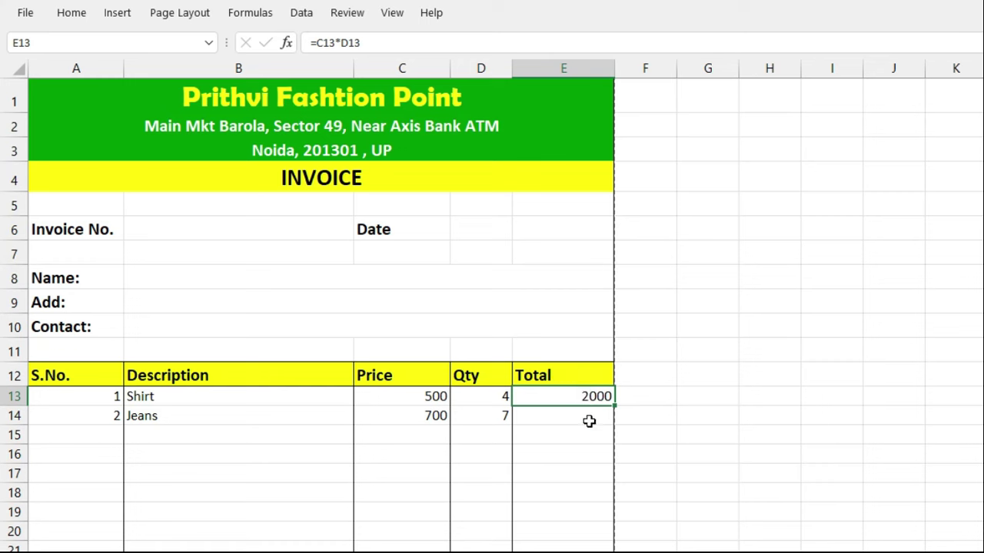
{"action": "left_click_drag", "start_coordinate": [614, 405], "coordinate": [623, 539]}
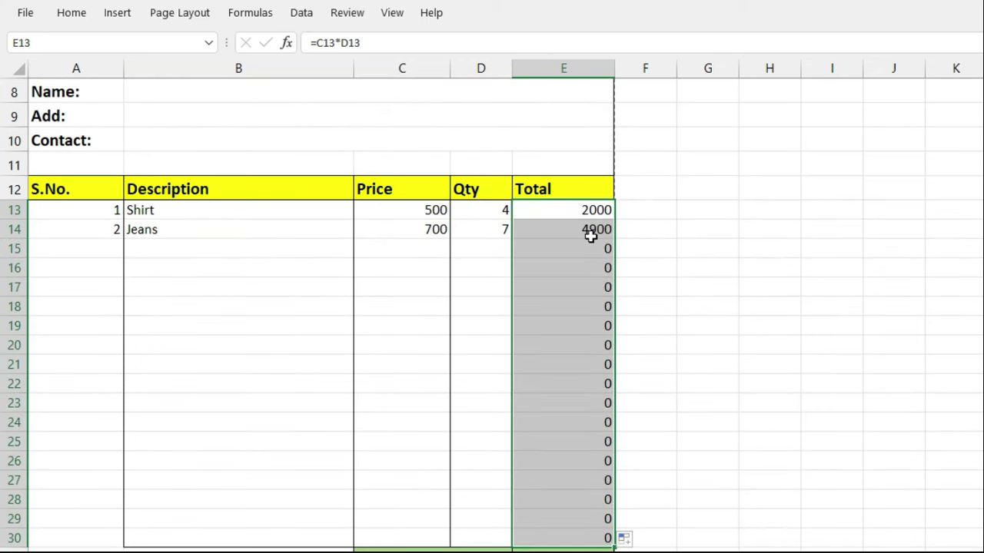
{"action": "left_click_drag", "start_coordinate": [601, 252], "coordinate": [599, 461]}
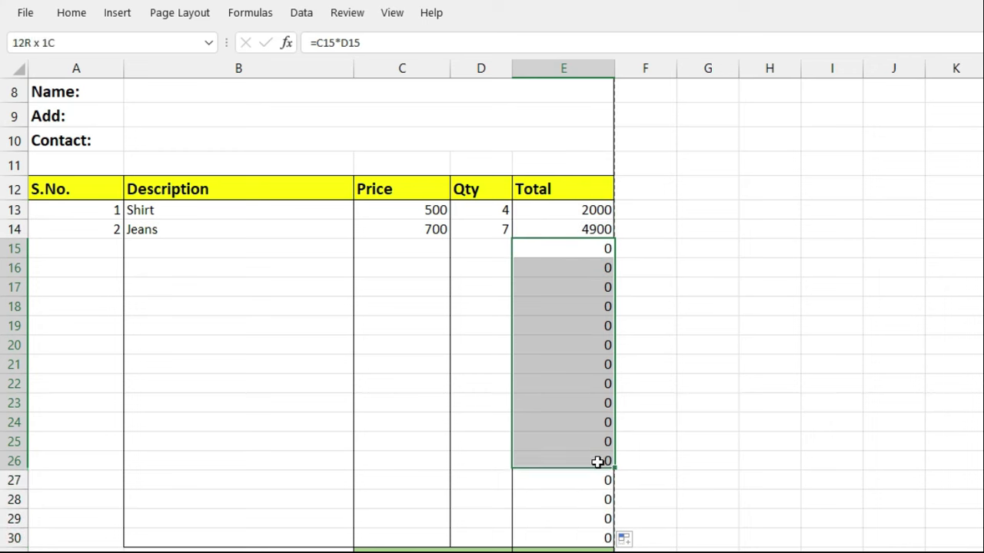
Add Shoes in B15 with price 1200 and quantity 2, totalling 2400
{"action": "left_click", "coordinate": [204, 247]}
{"action": "left_click", "coordinate": [360, 249]}
{"action": "left_click", "coordinate": [261, 316]}
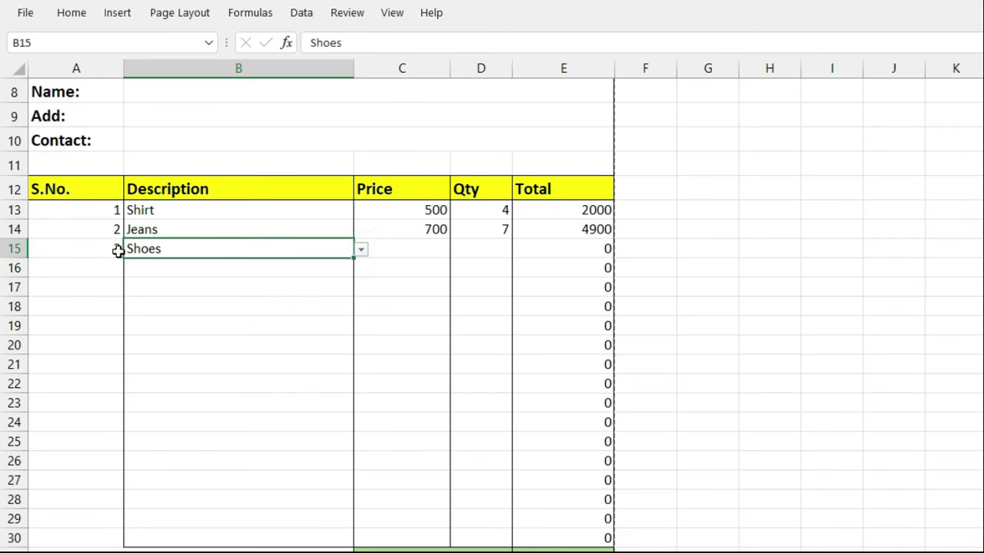
{"action": "left_click", "coordinate": [406, 251]}
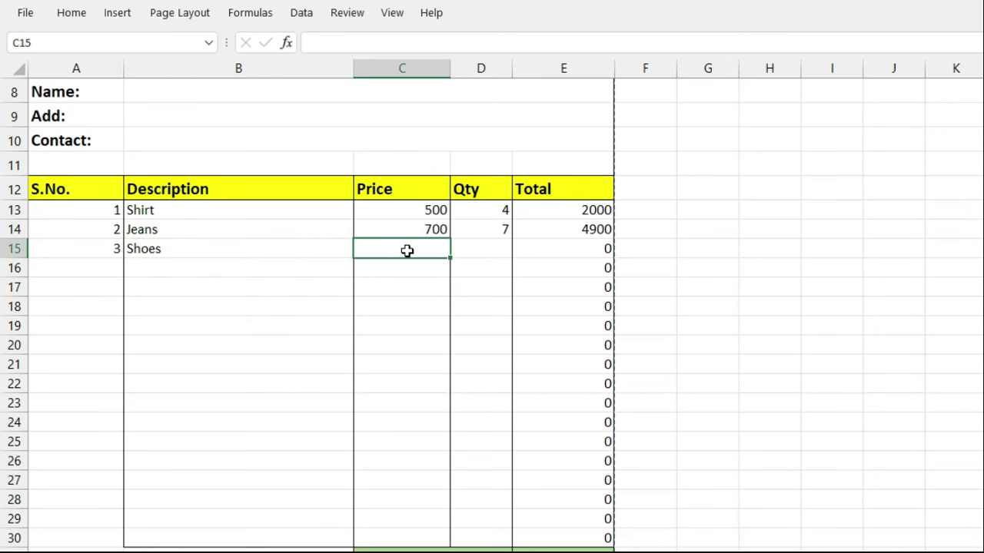
{"action": "type", "text": "1200"}
{"action": "key", "text": "Tab"}
{"action": "type", "text": "2"}
{"action": "key", "text": "Return"}
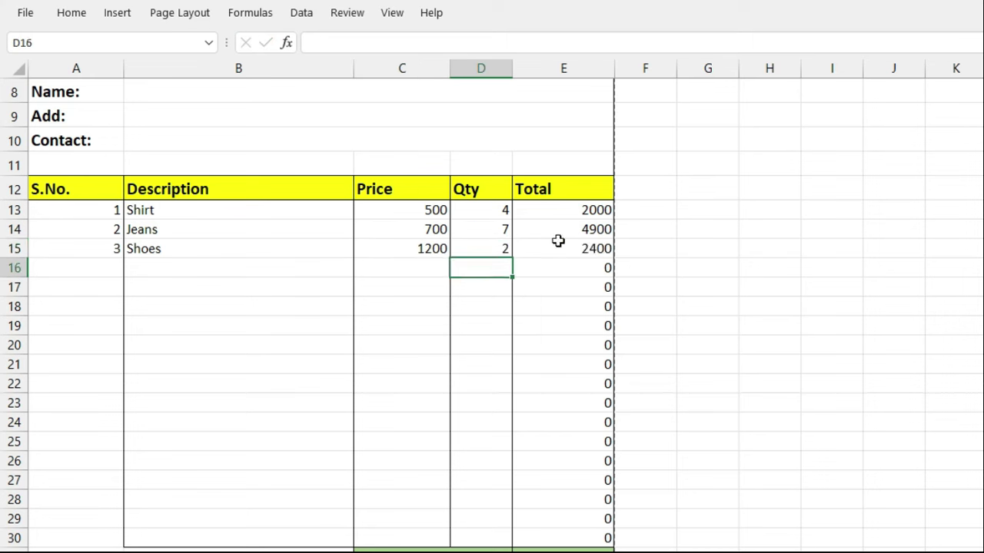
{"action": "left_click", "coordinate": [563, 243]}
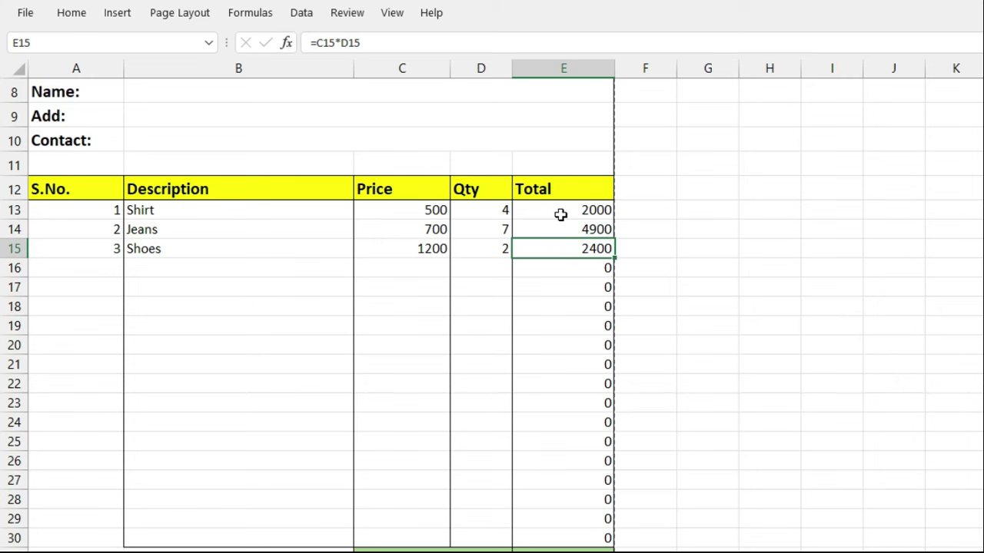
Rewrite E13's total as =IF(C13="","",C13*D13)
{"action": "left_click", "coordinate": [561, 214]}
{"action": "double_click", "coordinate": [560, 213]}
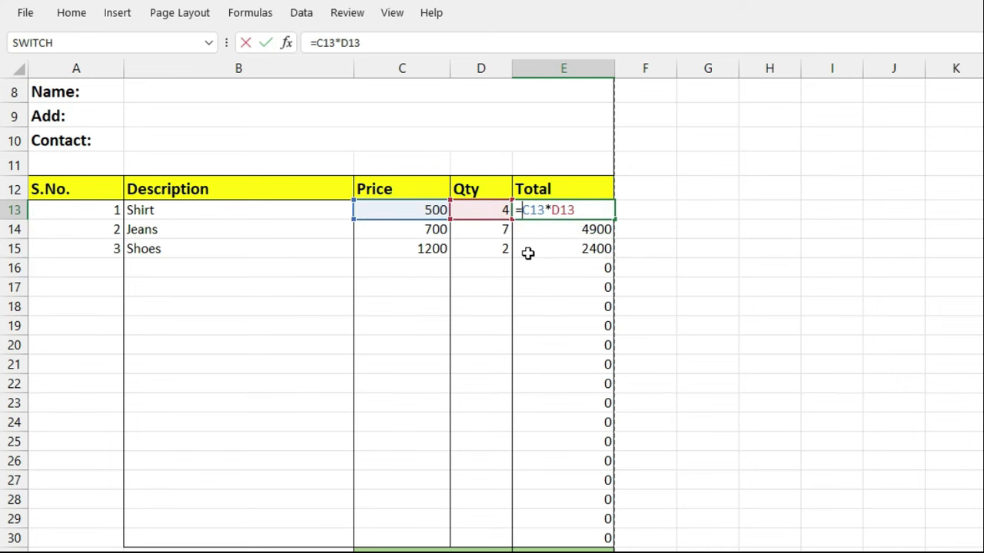
{"action": "type", "text": "if"}
{"action": "double_click", "coordinate": [555, 230]}
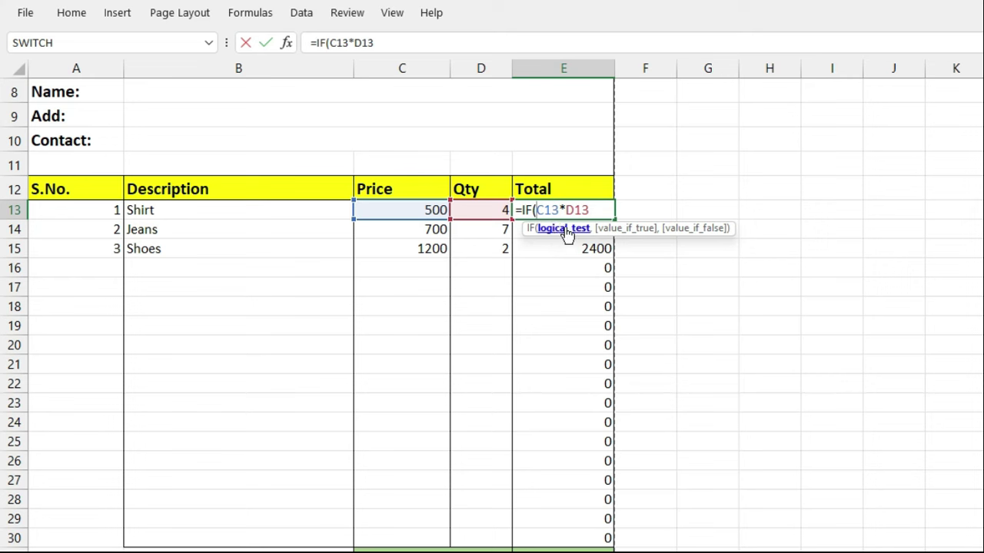
{"action": "left_click", "coordinate": [596, 208]}
{"action": "key", "text": "BackSpace"}
{"action": "key", "text": "BackSpace"}
{"action": "key", "text": "BackSpace"}
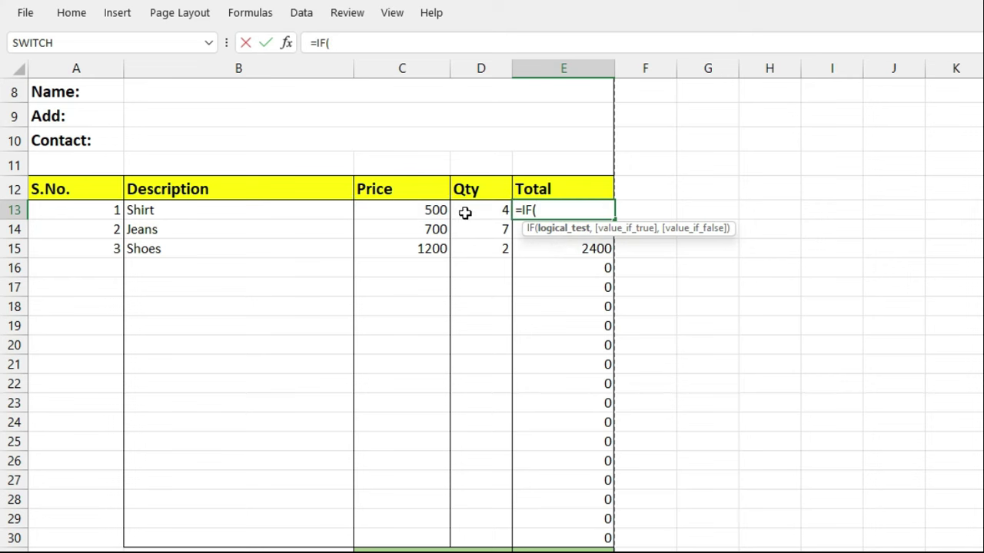
{"action": "left_click", "coordinate": [427, 212]}
{"action": "type", "text": "="}
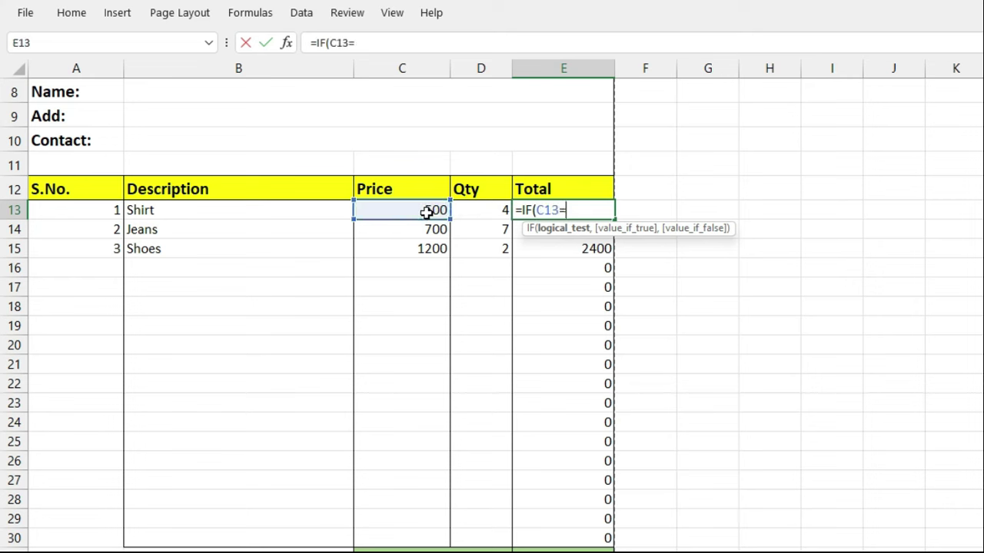
{"action": "type", "text": "\"\","}
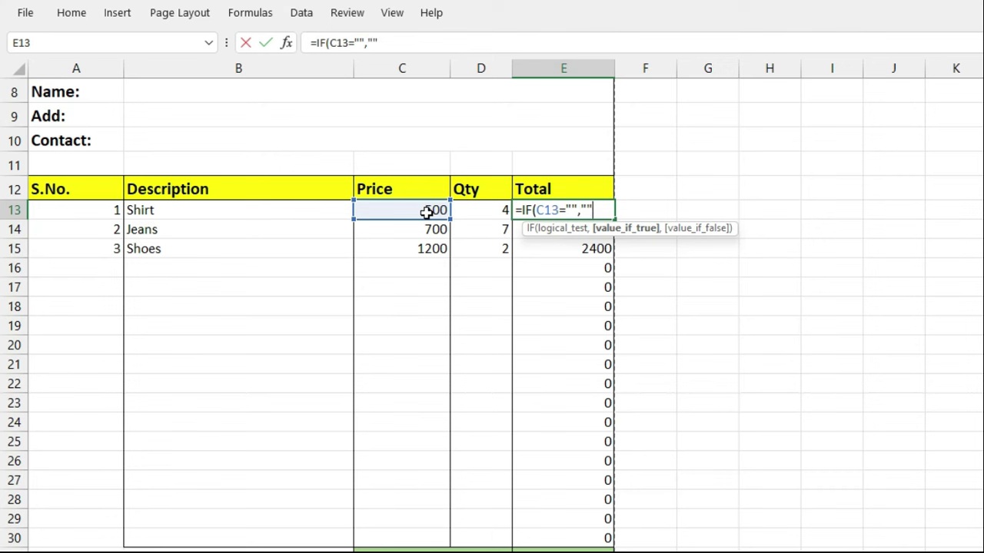
{"action": "type", "text": ","}
{"action": "left_click", "coordinate": [423, 211]}
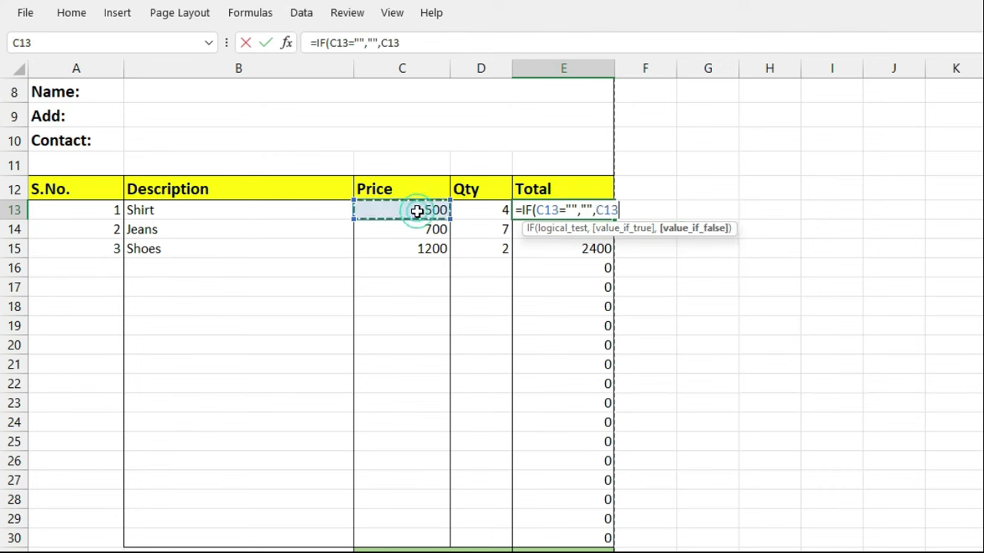
{"action": "type", "text": "*"}
{"action": "left_click", "coordinate": [474, 202]}
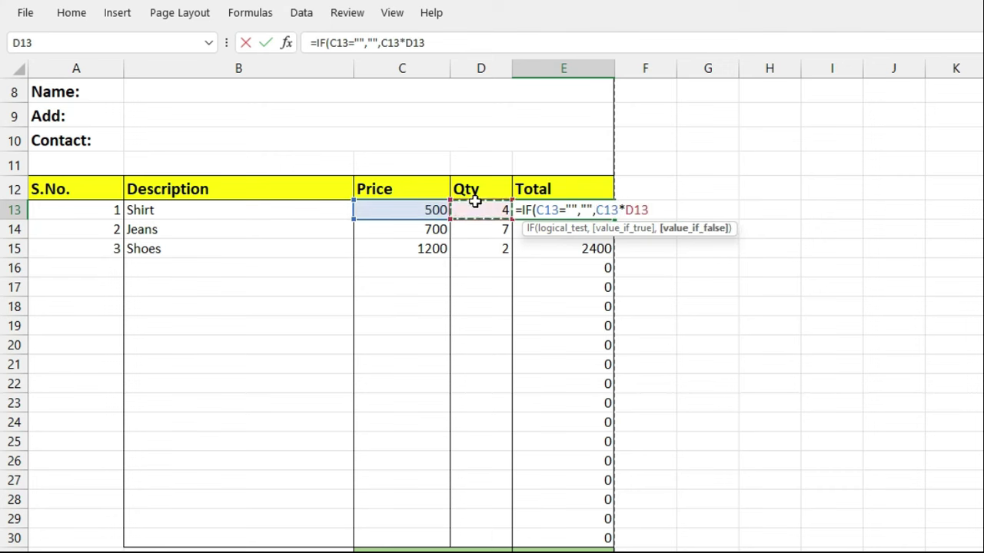
{"action": "type", "text": ")"}
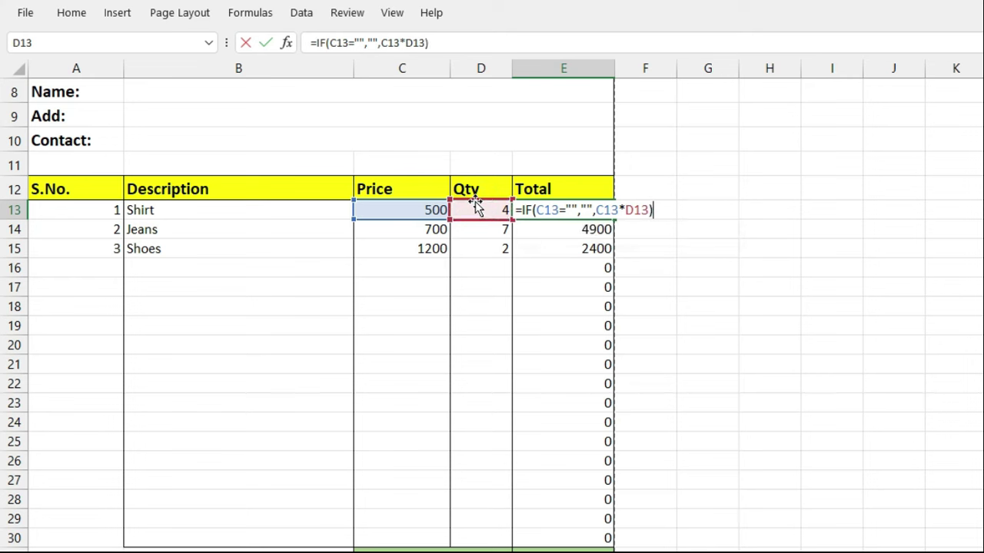
{"action": "key", "text": "Return"}
Copy the IF total formula down to E30, leaving empty rows blank
{"action": "left_click", "coordinate": [612, 206]}
{"action": "left_click_drag", "start_coordinate": [615, 223], "coordinate": [608, 538]}
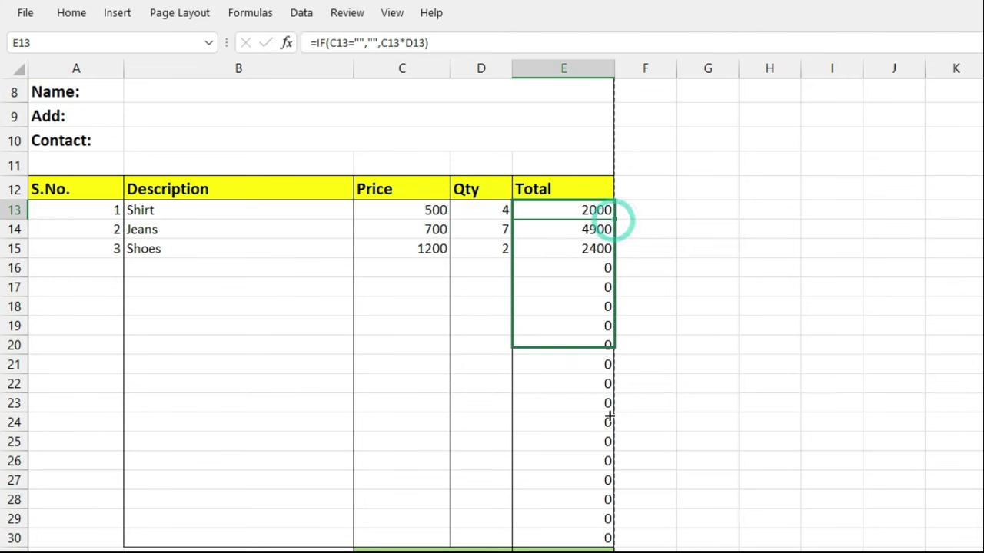
{"action": "left_click", "coordinate": [563, 274]}
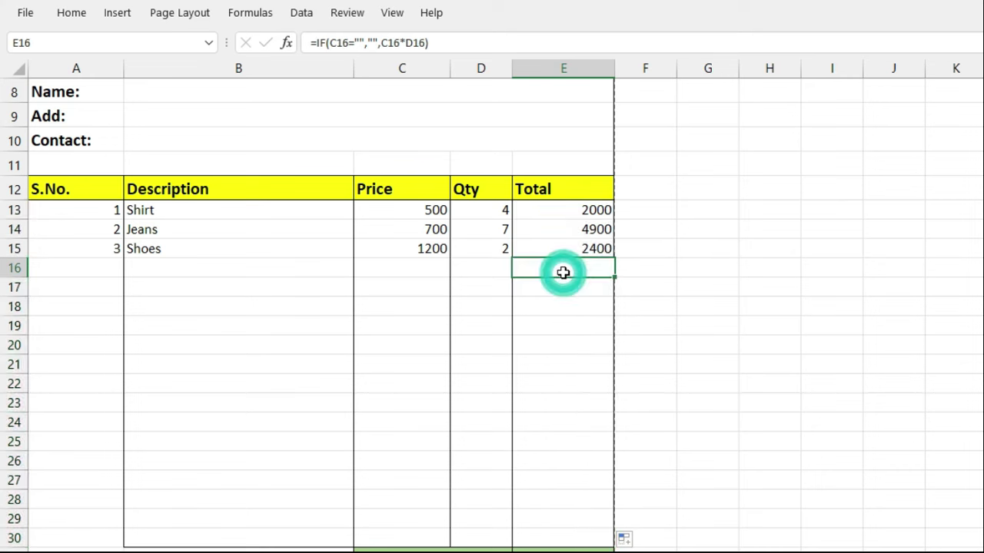
Add Pant in B16 at price 800 and quantity 2, totalling 1600
{"action": "left_click", "coordinate": [176, 268]}
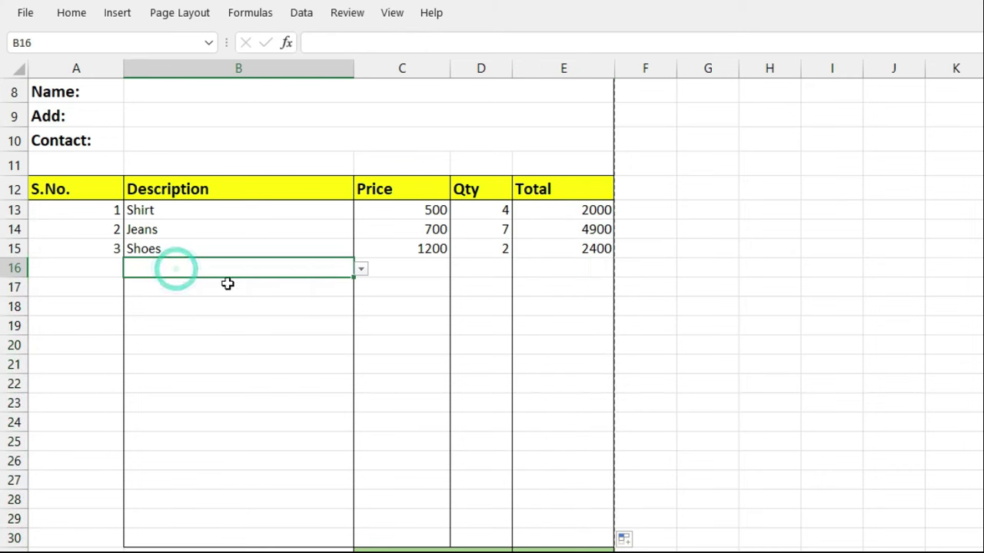
{"action": "left_click", "coordinate": [360, 268]}
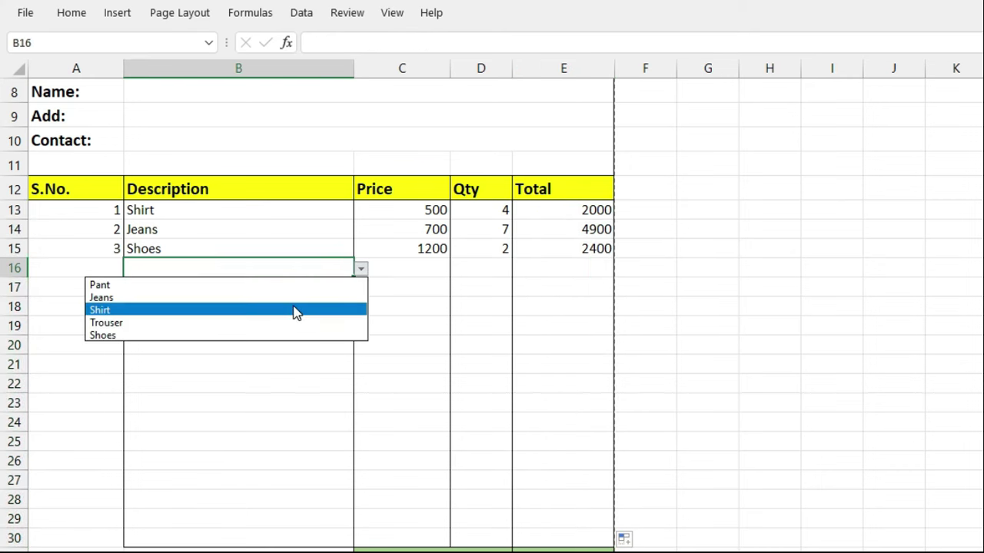
{"action": "left_click", "coordinate": [263, 284]}
{"action": "left_click", "coordinate": [406, 269]}
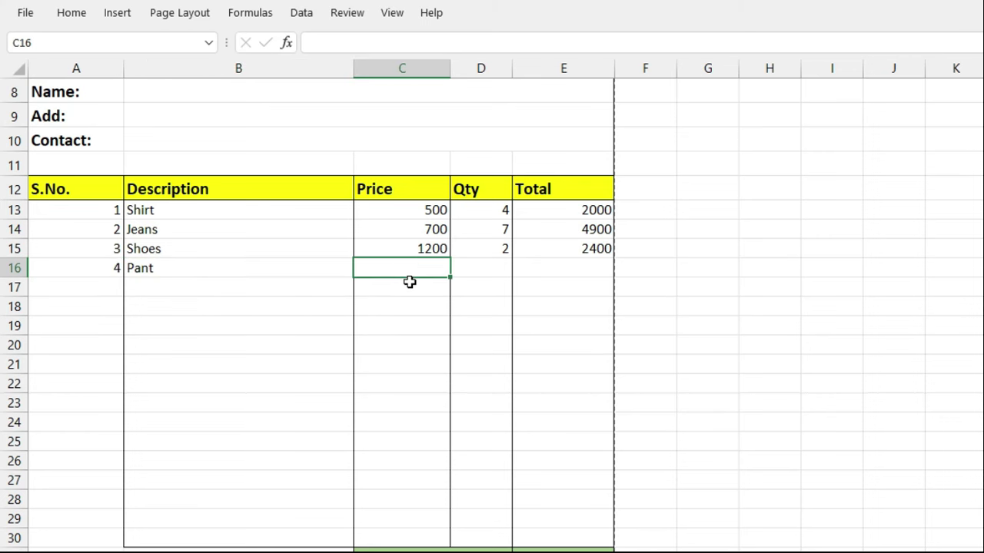
{"action": "type", "text": "800"}
{"action": "key", "text": "Tab"}
{"action": "type", "text": "2"}
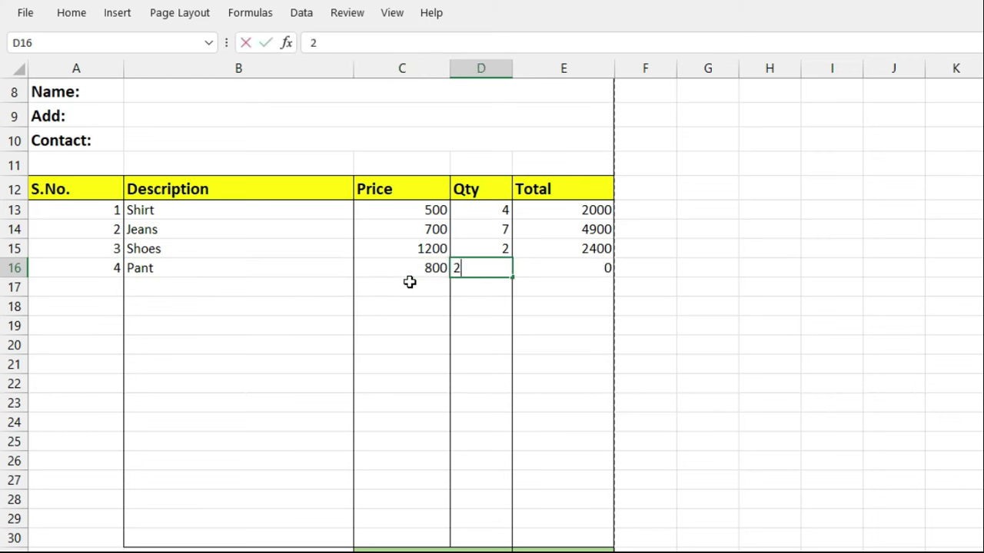
{"action": "key", "text": "Return"}
{"action": "left_click", "coordinate": [596, 267]}
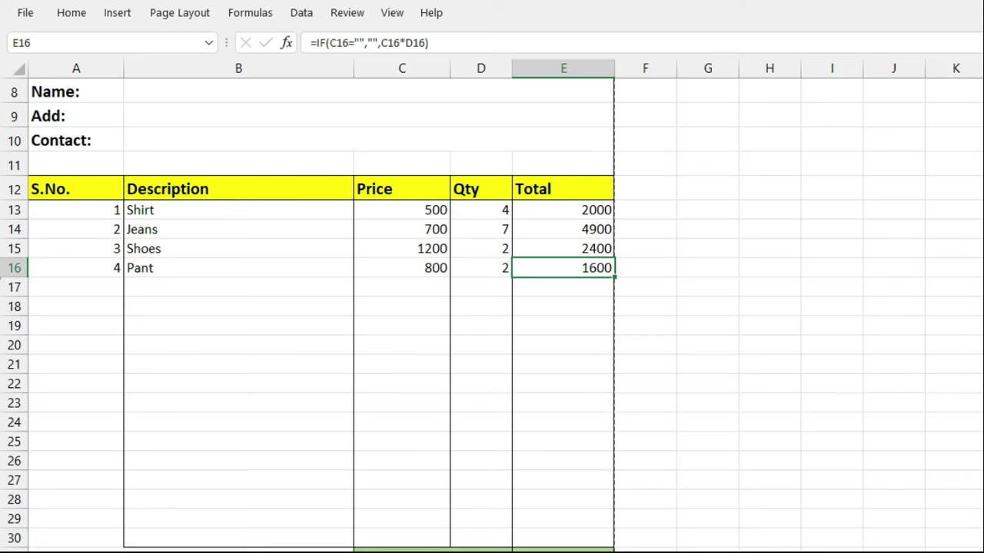
{"action": "scroll", "coordinate": [708, 413], "scroll_direction": "down", "scroll_amount": 3}
AutoSum the item totals E13:E30 into the Total cell E31, giving ₹10,900.00
{"action": "left_click", "coordinate": [563, 375]}
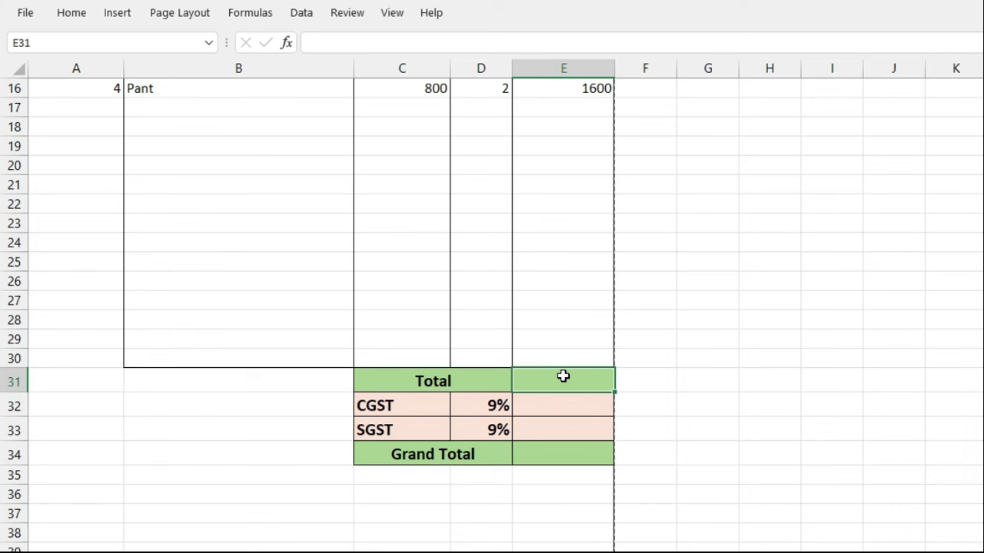
{"action": "key", "text": "alt+equal"}
{"action": "scroll", "coordinate": [573, 346], "scroll_direction": "up", "scroll_amount": 5}
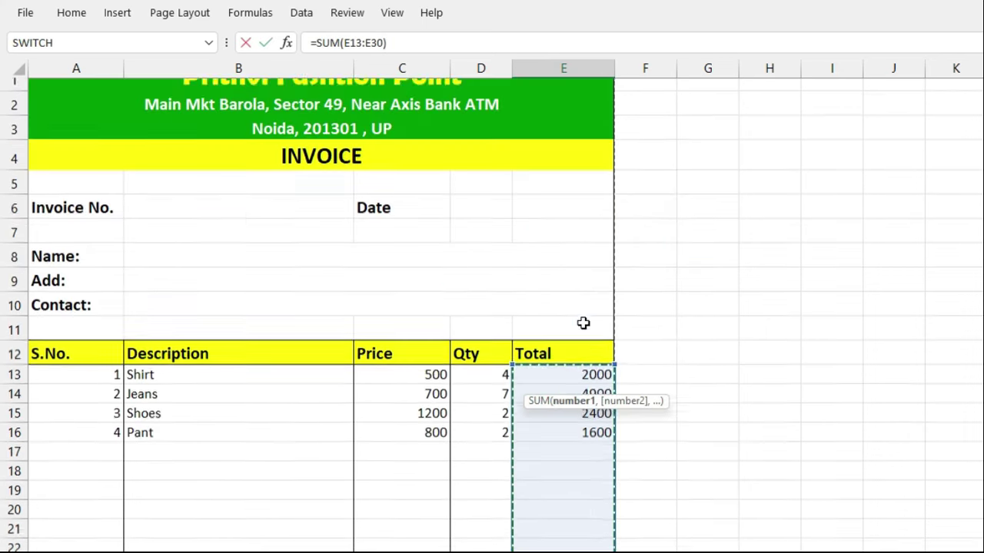
{"action": "scroll", "coordinate": [570, 461], "scroll_direction": "down", "scroll_amount": 7}
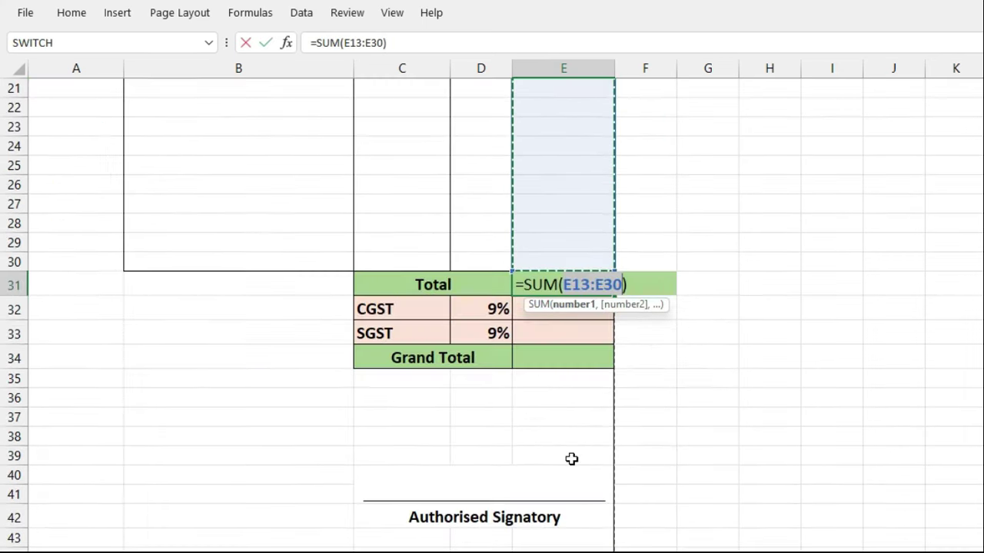
{"action": "key", "text": "Return"}
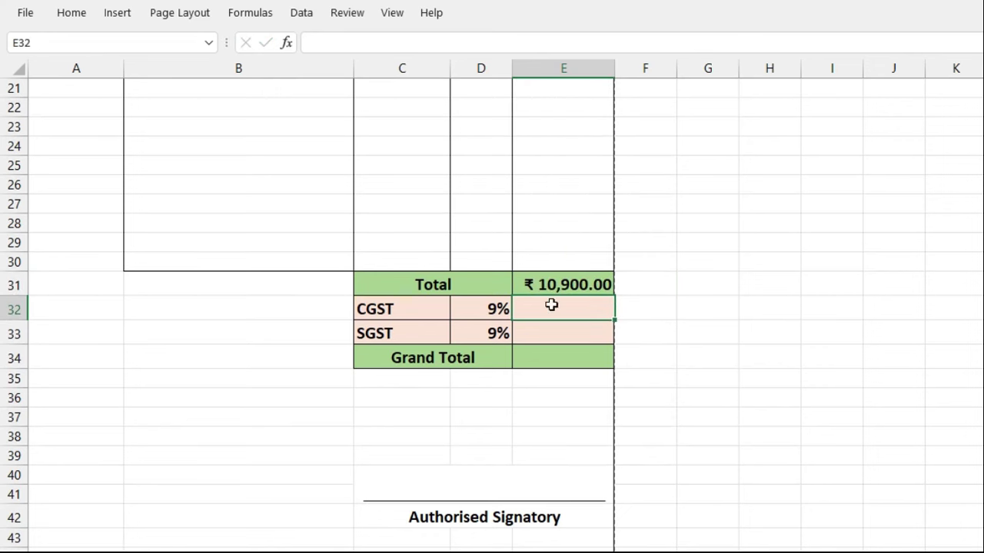
{"action": "left_click", "coordinate": [554, 285]}
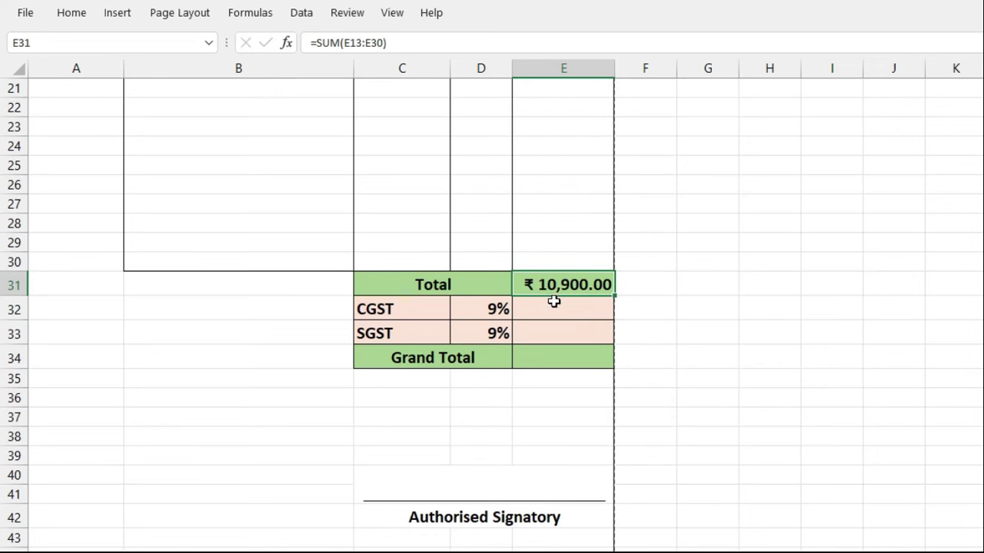
Calculate CGST and SGST in E32 and E33 as Total times 9%, each ₹981.00
{"action": "left_click", "coordinate": [550, 307]}
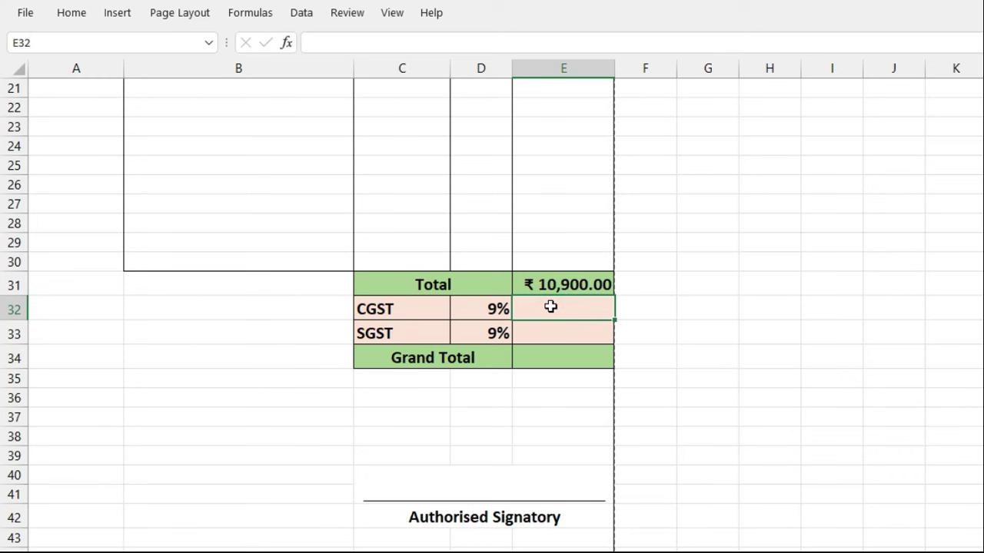
{"action": "type", "text": "="}
{"action": "left_click", "coordinate": [561, 285]}
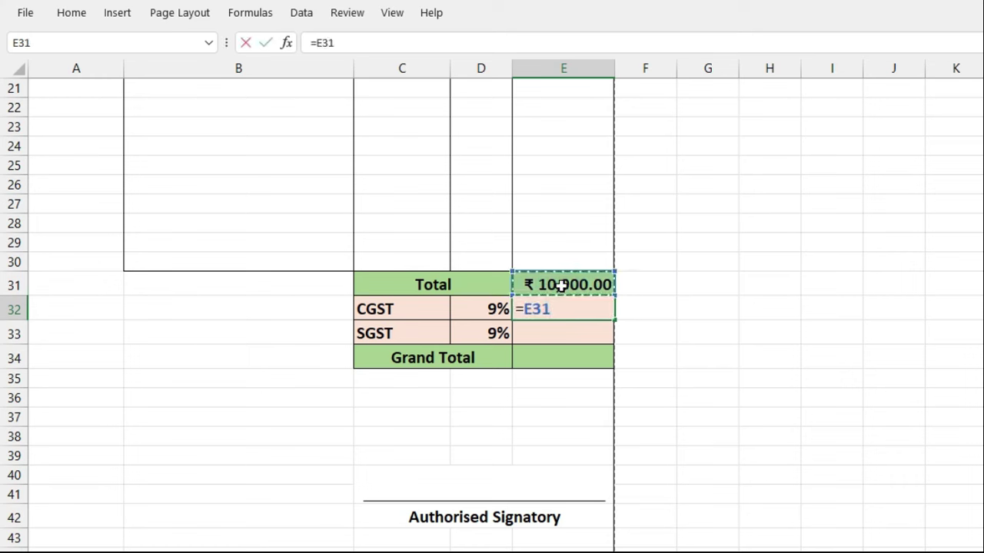
{"action": "type", "text": "*"}
{"action": "left_click", "coordinate": [482, 307]}
{"action": "key", "text": "Return"}
{"action": "type", "text": "="}
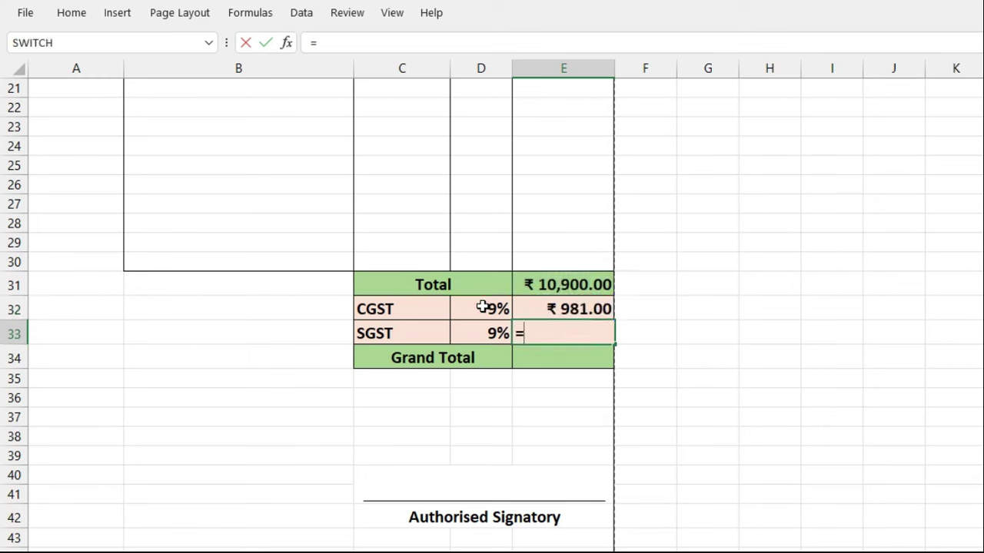
{"action": "left_click", "coordinate": [552, 285]}
{"action": "type", "text": "*"}
{"action": "left_click", "coordinate": [498, 332]}
{"action": "key", "text": "Return"}
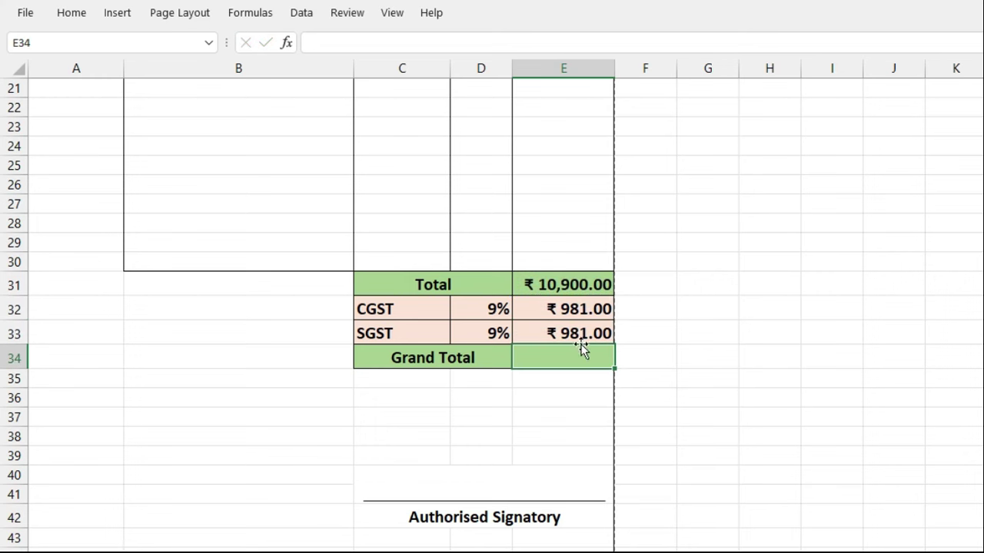
Sum E31:E33 into the Grand Total cell E34, giving ₹12,862.00
{"action": "key", "text": "alt+equal"}
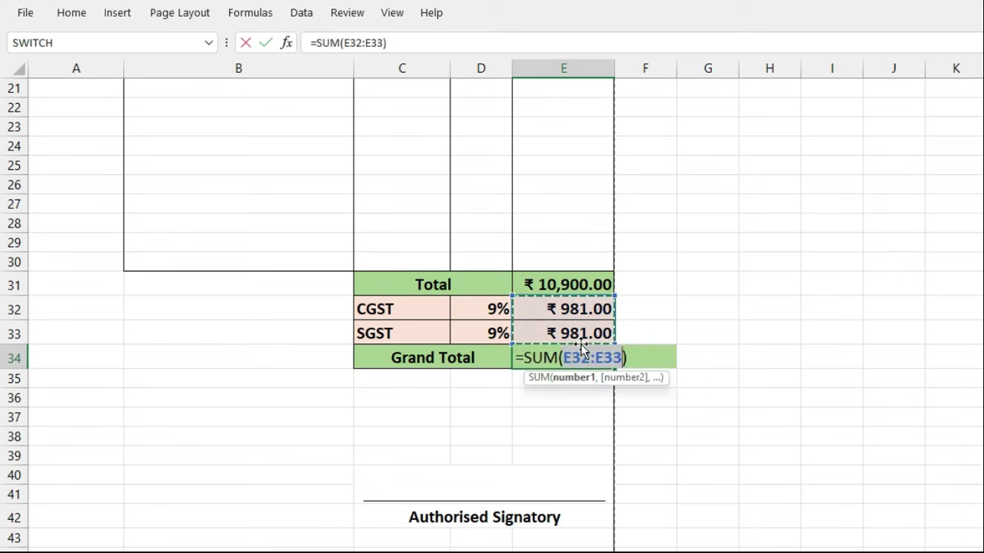
{"action": "left_click_drag", "start_coordinate": [615, 296], "coordinate": [613, 278]}
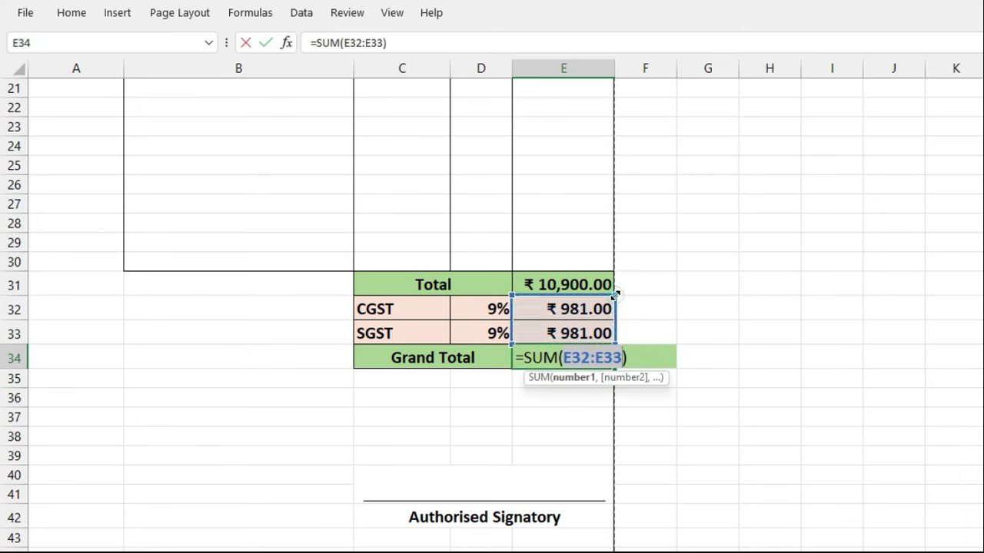
{"action": "key", "text": "Return"}
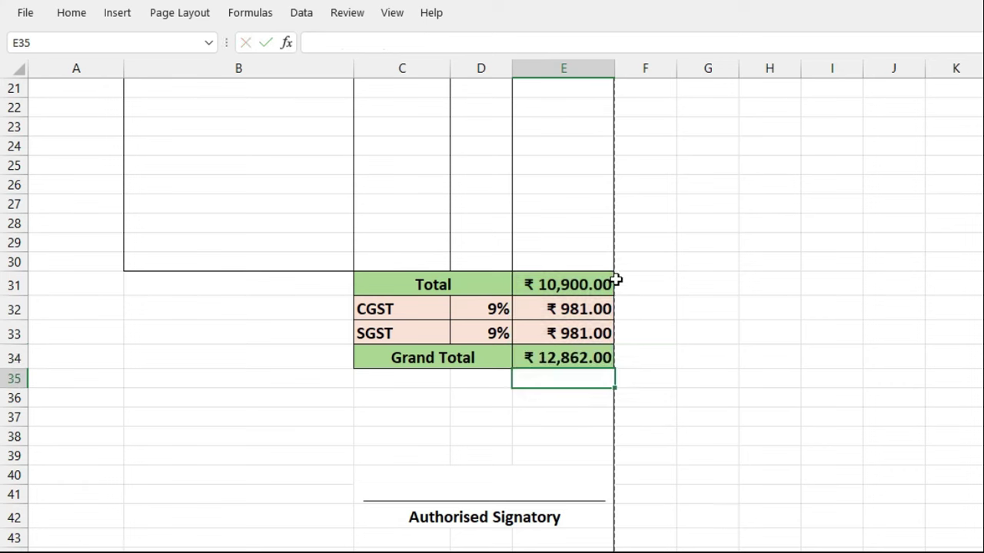
{"action": "left_click", "coordinate": [569, 286]}
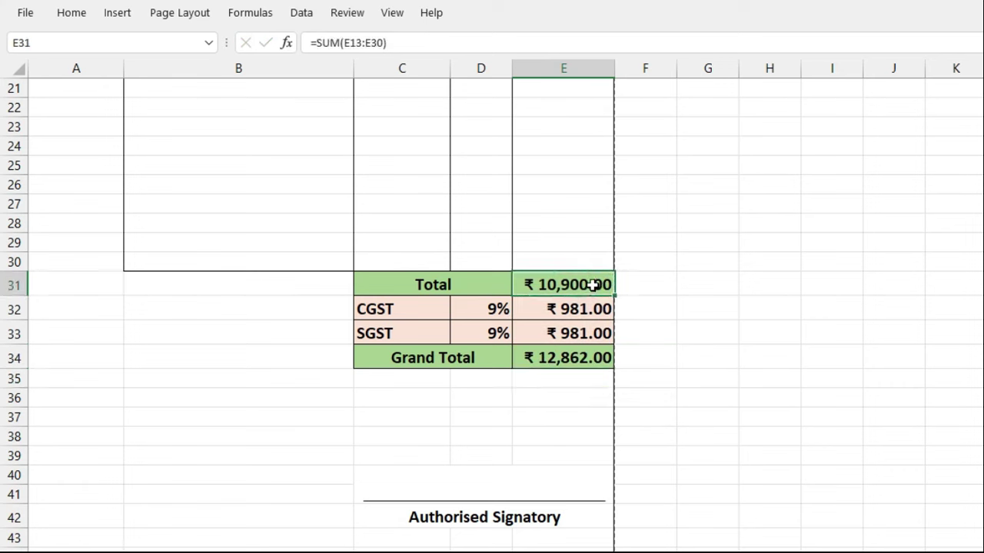
Add a bottom border to the serial number cell in row 30
{"action": "left_click", "coordinate": [546, 358]}
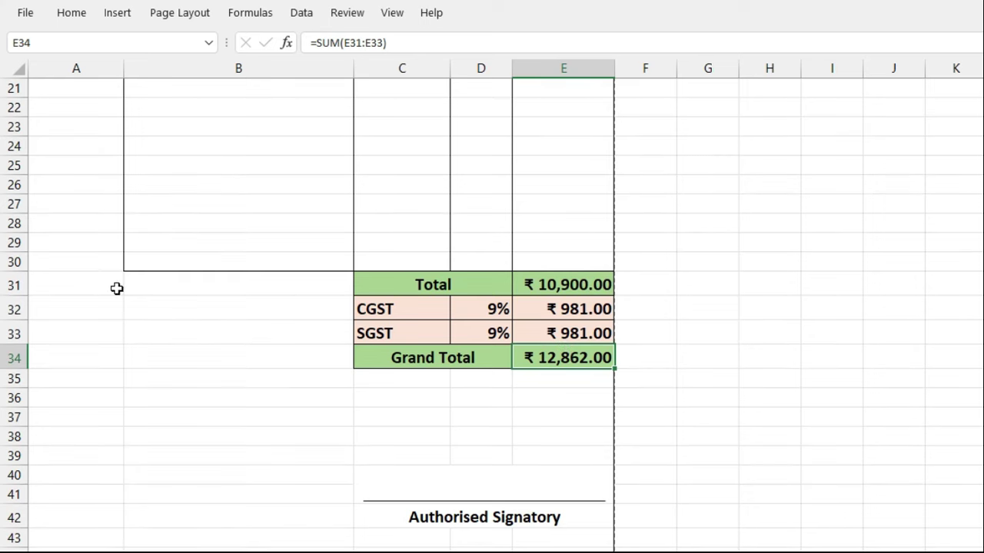
{"action": "left_click", "coordinate": [88, 266]}
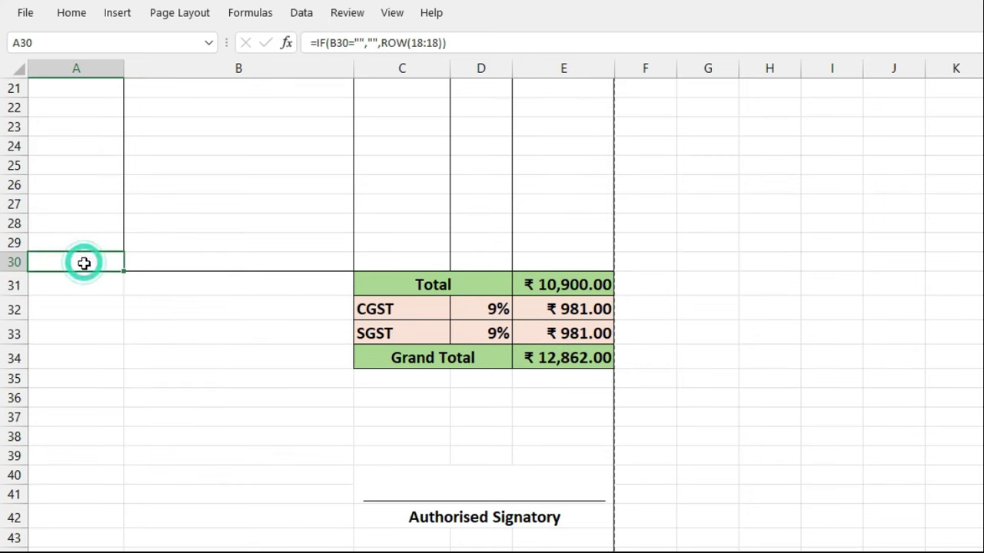
{"action": "left_click", "coordinate": [72, 13]}
{"action": "left_click", "coordinate": [203, 72]}
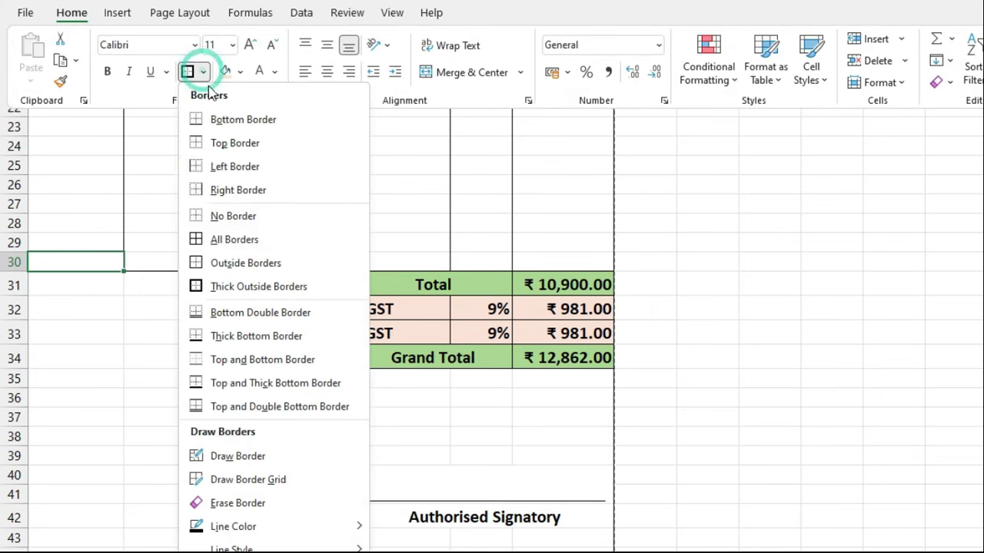
{"action": "left_click", "coordinate": [227, 115]}
{"action": "left_click", "coordinate": [149, 262]}
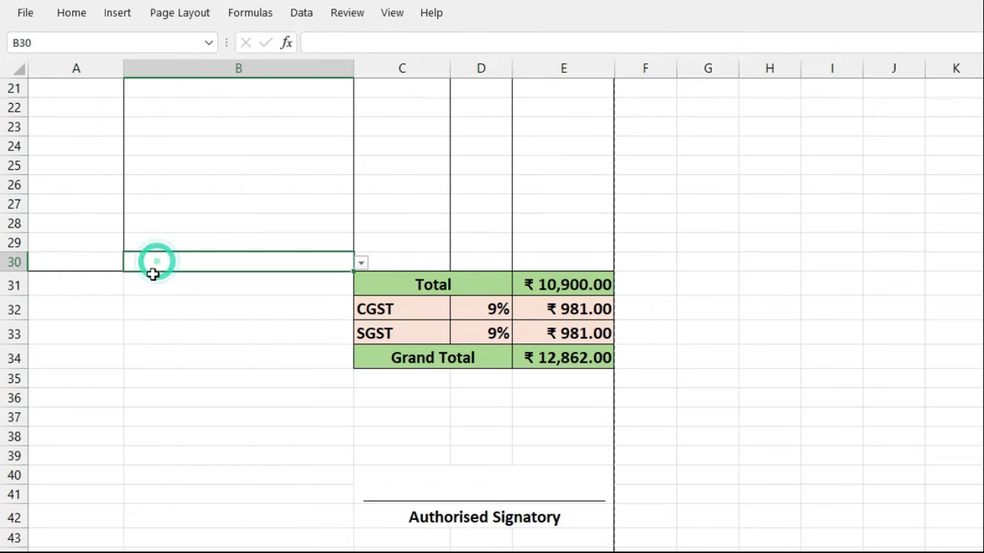
{"action": "left_click", "coordinate": [208, 355]}
Set the invoice item rows A13:E30 to font size 14
{"action": "scroll", "coordinate": [227, 329], "scroll_direction": "up", "scroll_amount": 7}
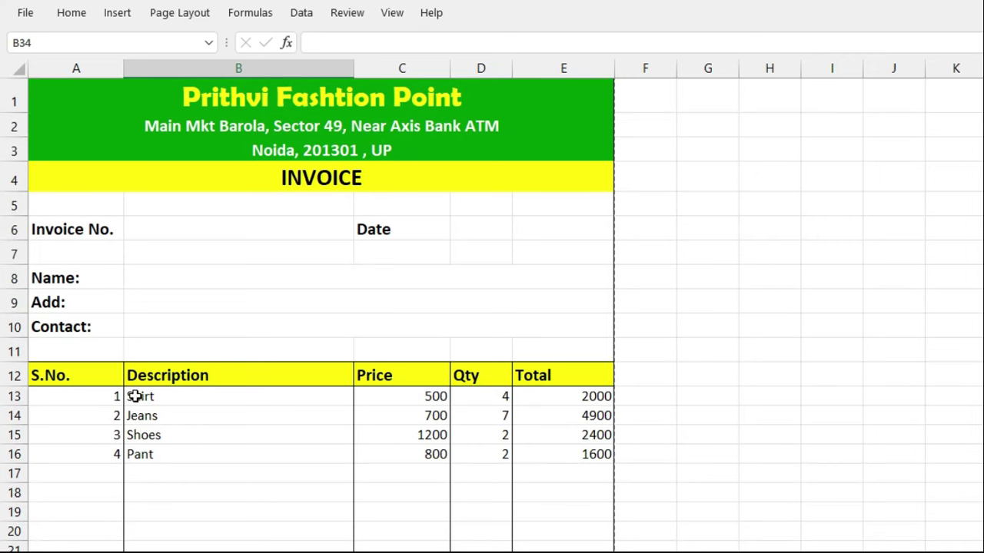
{"action": "mouse_move", "coordinate": [83, 400]}
{"action": "left_mouse_down"}
{"action": "mouse_move", "coordinate": [544, 464]}
{"action": "mouse_move", "coordinate": [596, 493]}
{"action": "left_mouse_up"}
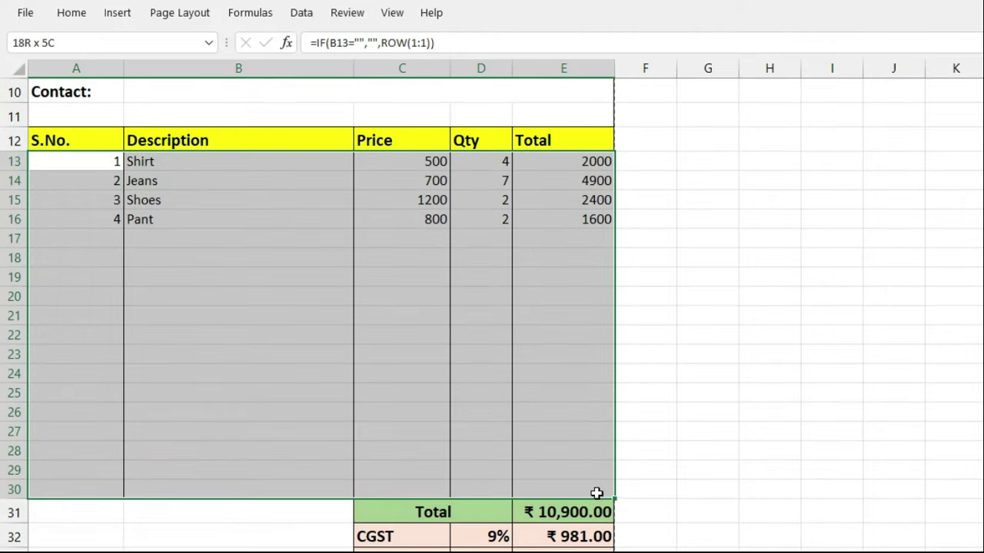
{"action": "left_click", "coordinate": [71, 12]}
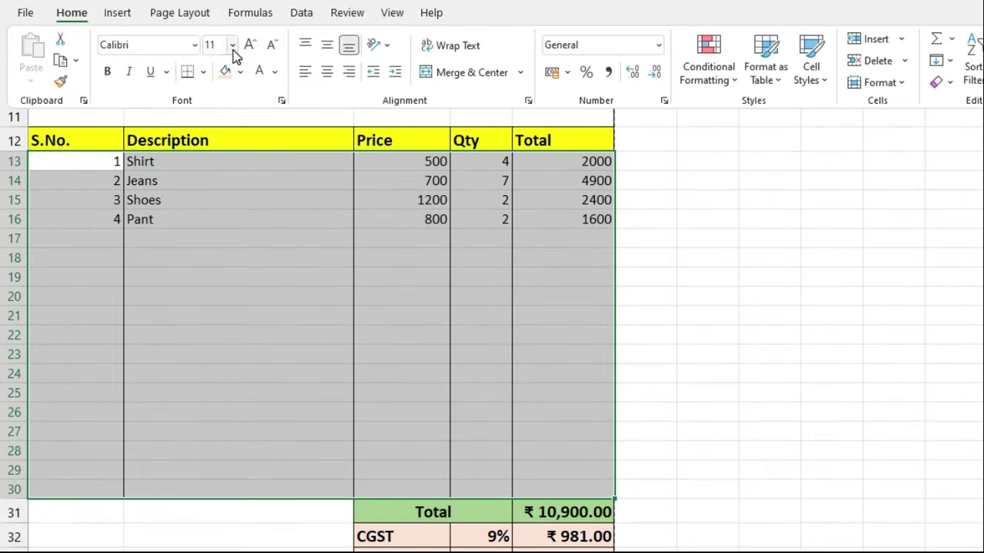
{"action": "left_click", "coordinate": [233, 48]}
{"action": "left_click", "coordinate": [222, 156]}
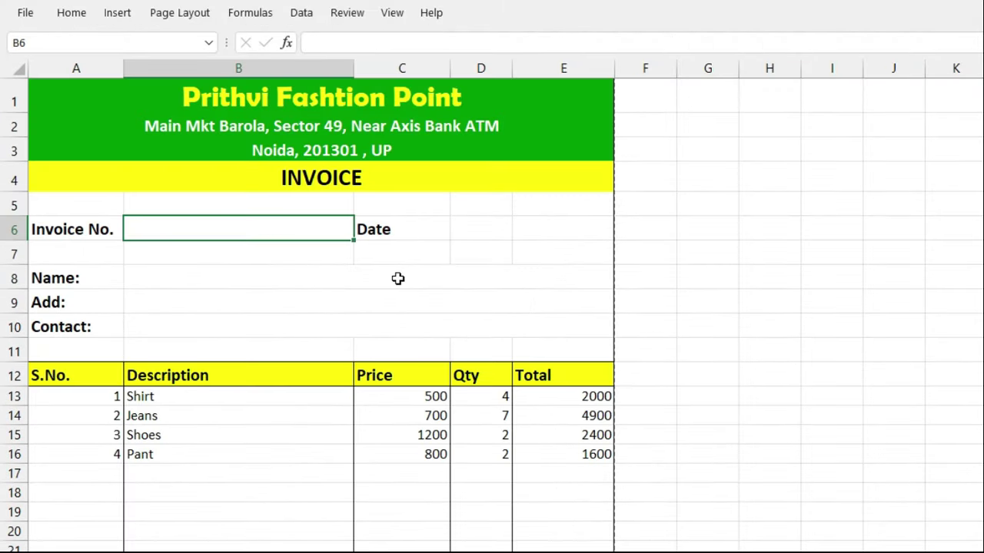
Enter the invoice number in B6 and the date 15-05-2024 in D6
{"action": "type", "text": "15"}
{"action": "type", "text": "05"}
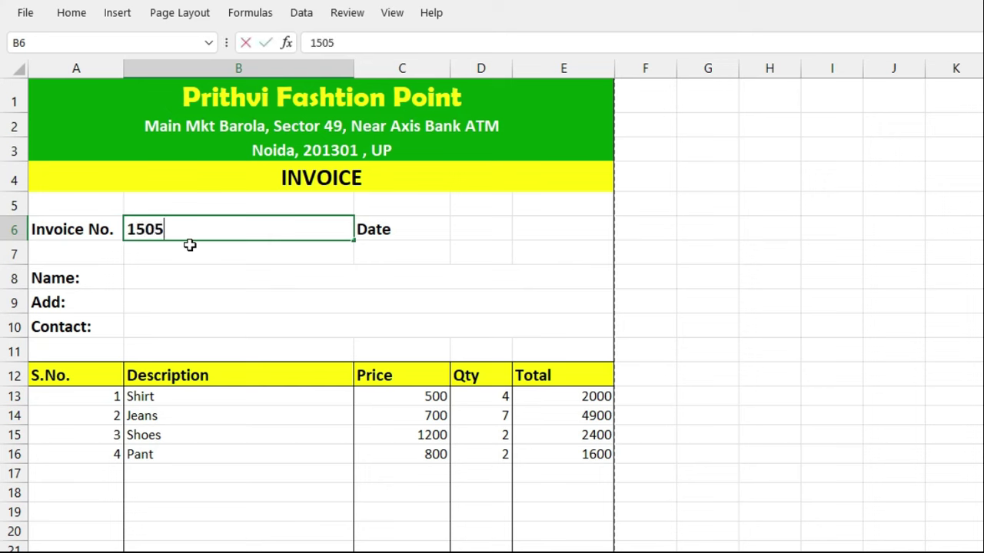
{"action": "key", "text": "Tab"}
{"action": "key", "text": "Tab"}
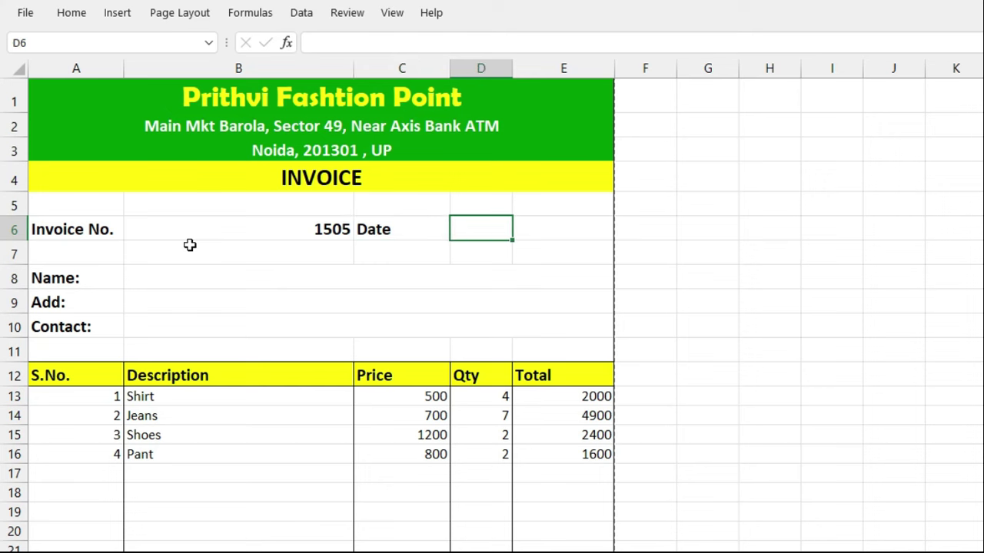
{"action": "type", "text": "15-05-2024"}
{"action": "left_click", "coordinate": [464, 259]}
{"action": "left_click", "coordinate": [496, 229]}
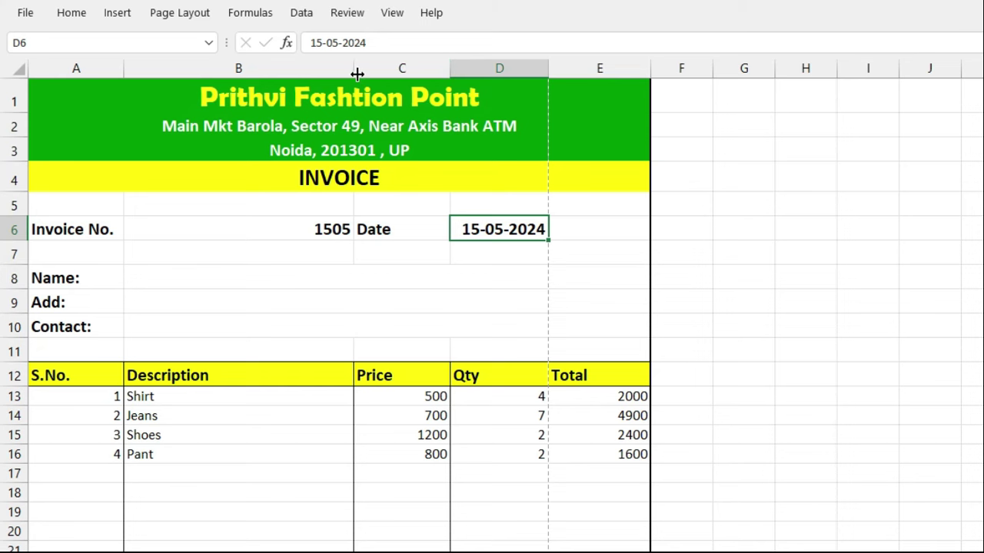
Make columns B and C narrower
{"action": "left_click_drag", "start_coordinate": [358, 74], "coordinate": [339, 74]}
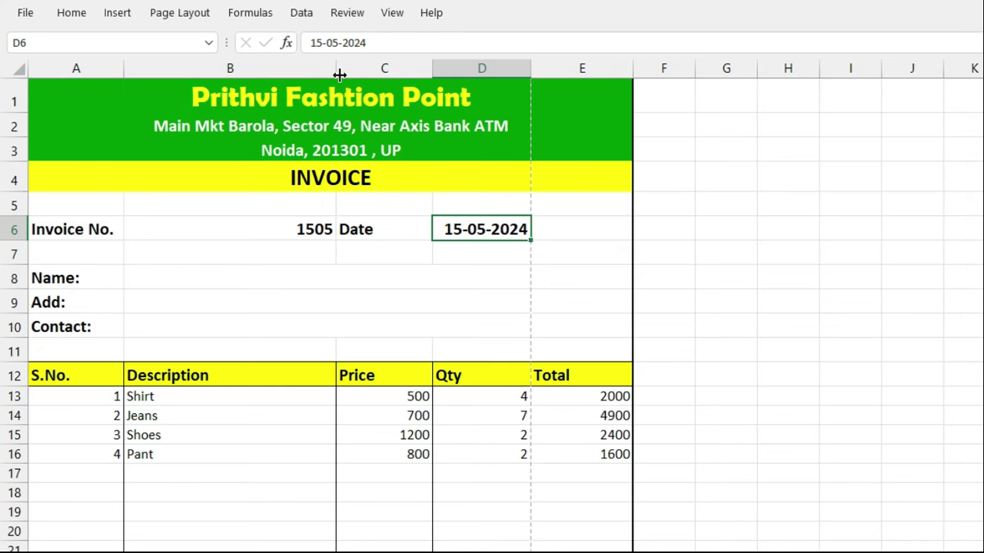
{"action": "left_click_drag", "start_coordinate": [339, 74], "coordinate": [329, 74]}
{"action": "left_click_drag", "start_coordinate": [423, 73], "coordinate": [412, 73]}
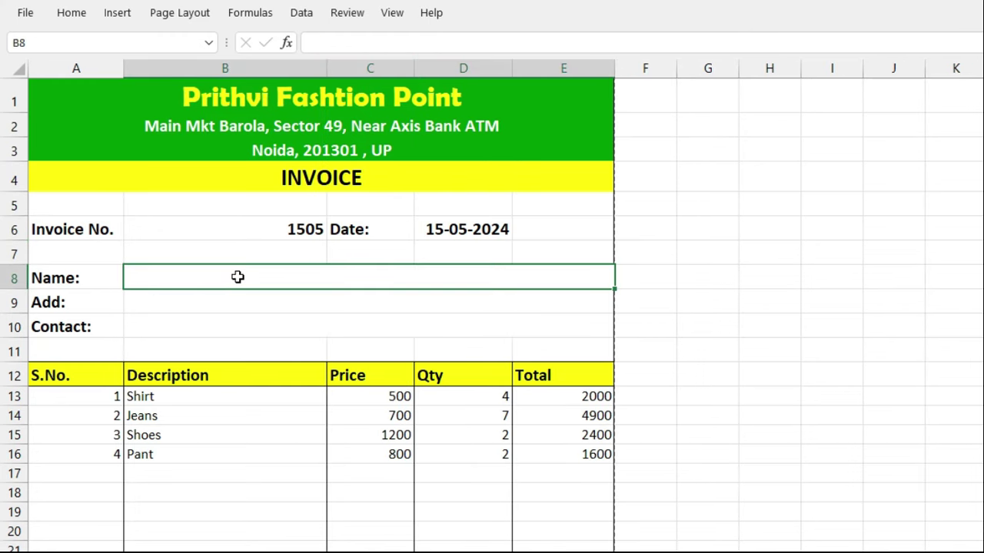
Enter the customer's full name in B8, address in B9 and contact number in B10
{"action": "key", "text": "Return"}
{"action": "type", "text": "Se"}
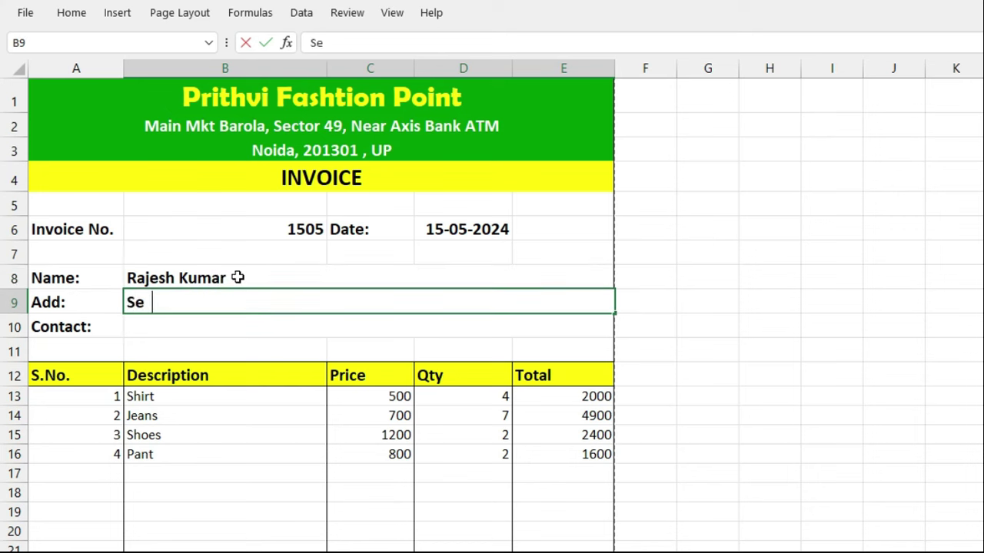
{"action": "type", "text": "ctor 49, "}
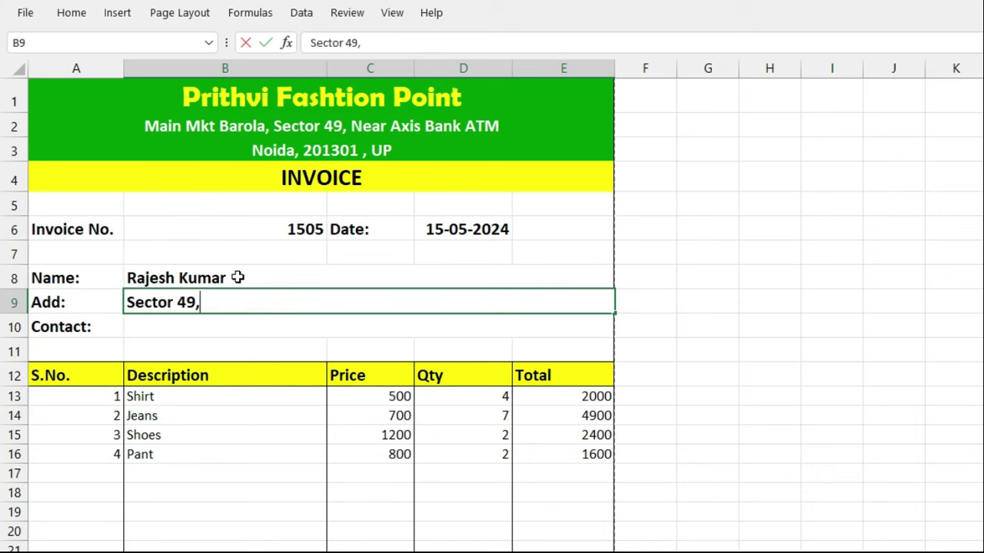
{"action": "type", "text": "Noida"}
{"action": "key", "text": "Return"}
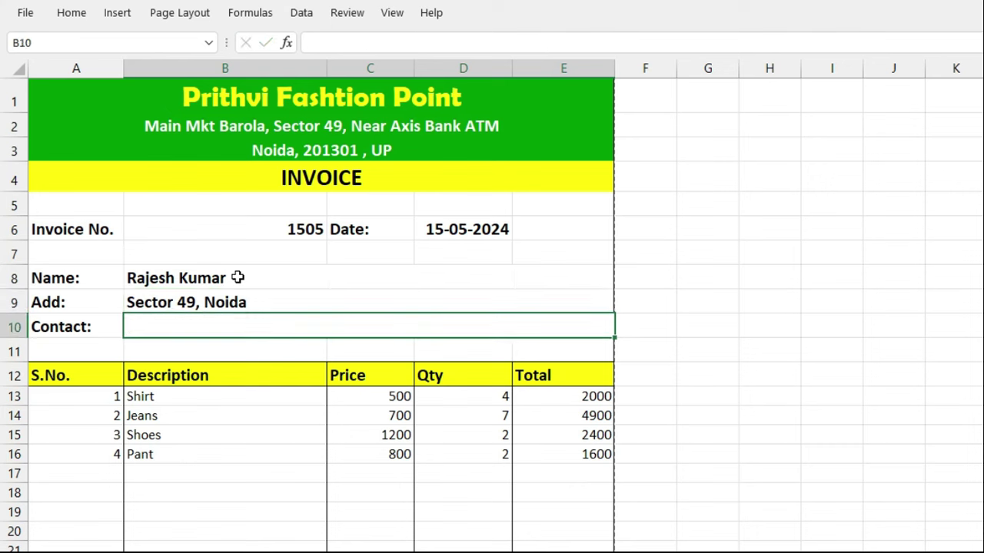
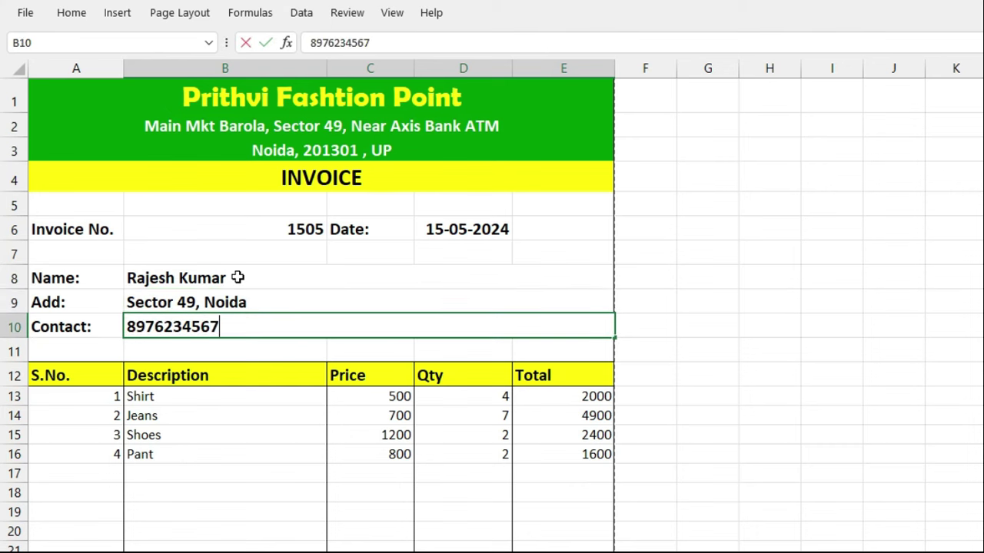
{"action": "key", "text": "Return"}
{"action": "left_click", "coordinate": [497, 331]}
Left-align and indent the customer details B8:E10 and the invoice number in B6
{"action": "left_click_drag", "start_coordinate": [322, 277], "coordinate": [323, 327]}
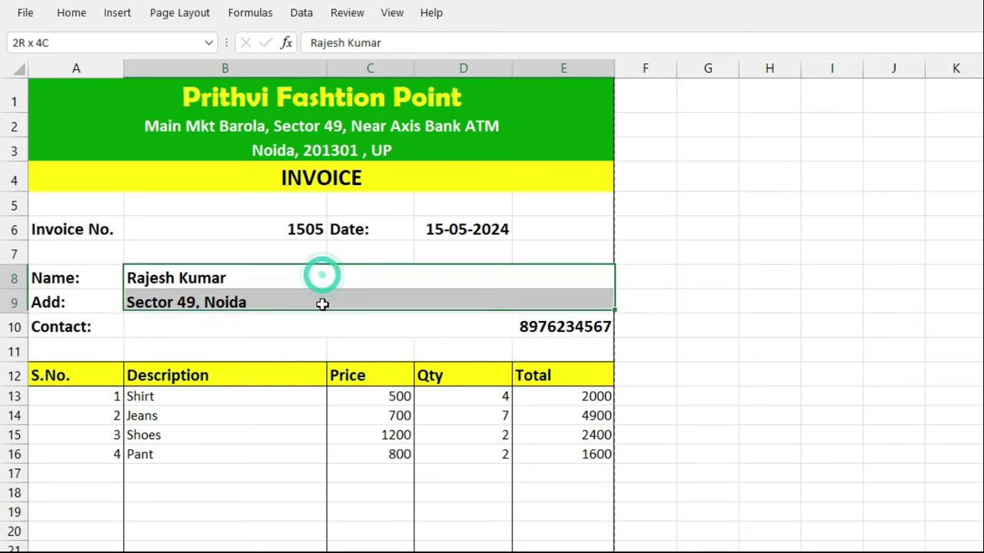
{"action": "left_click", "coordinate": [71, 13]}
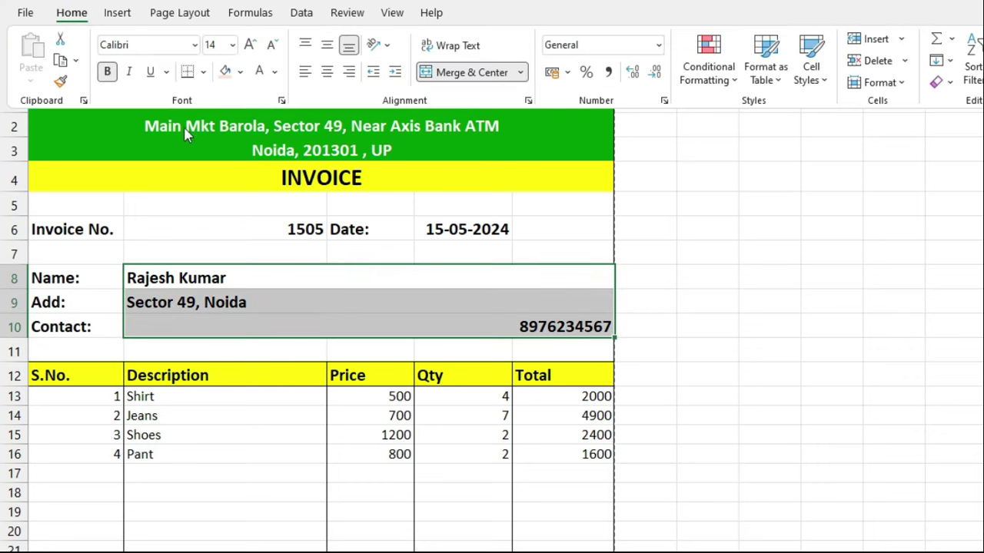
{"action": "left_click", "coordinate": [305, 71]}
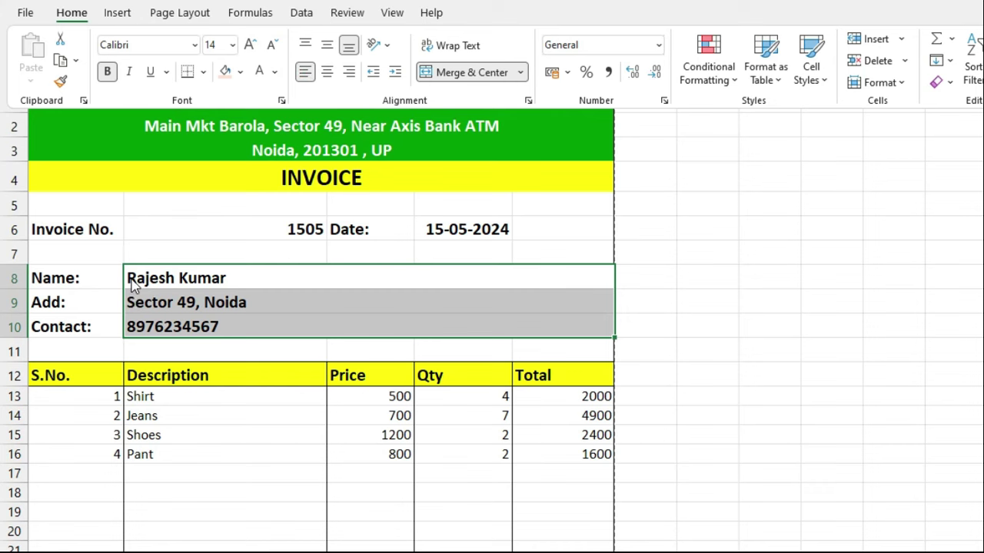
{"action": "left_click", "coordinate": [394, 72]}
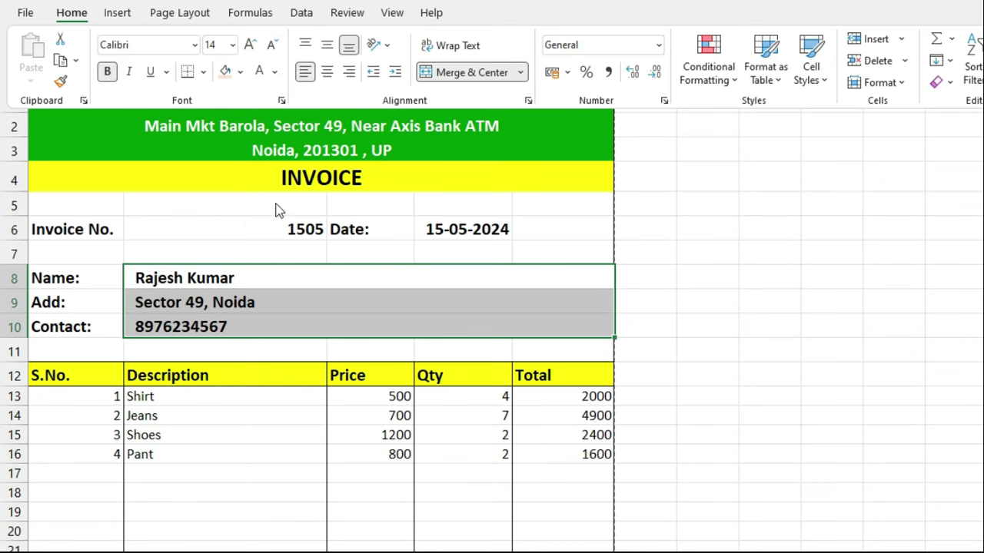
{"action": "left_click", "coordinate": [262, 222]}
{"action": "left_click", "coordinate": [80, 23]}
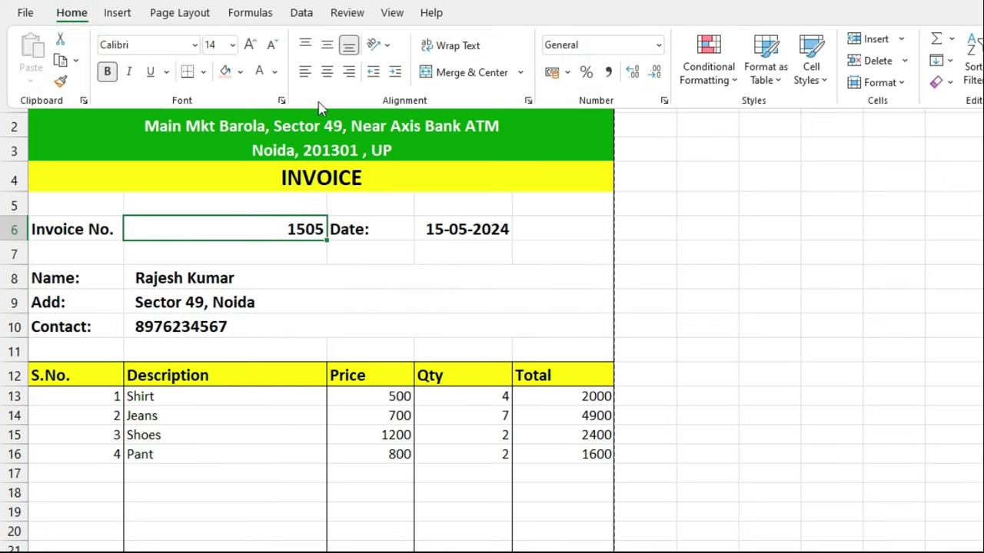
{"action": "left_click", "coordinate": [302, 71]}
{"action": "left_click", "coordinate": [395, 73]}
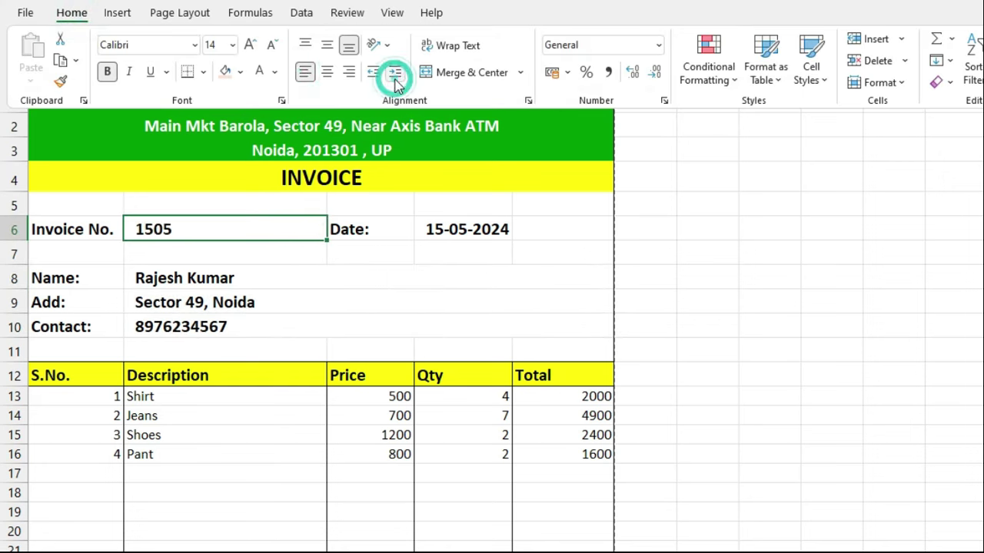
Open the invoice's print preview with Ctrl+P
{"action": "left_click", "coordinate": [440, 268]}
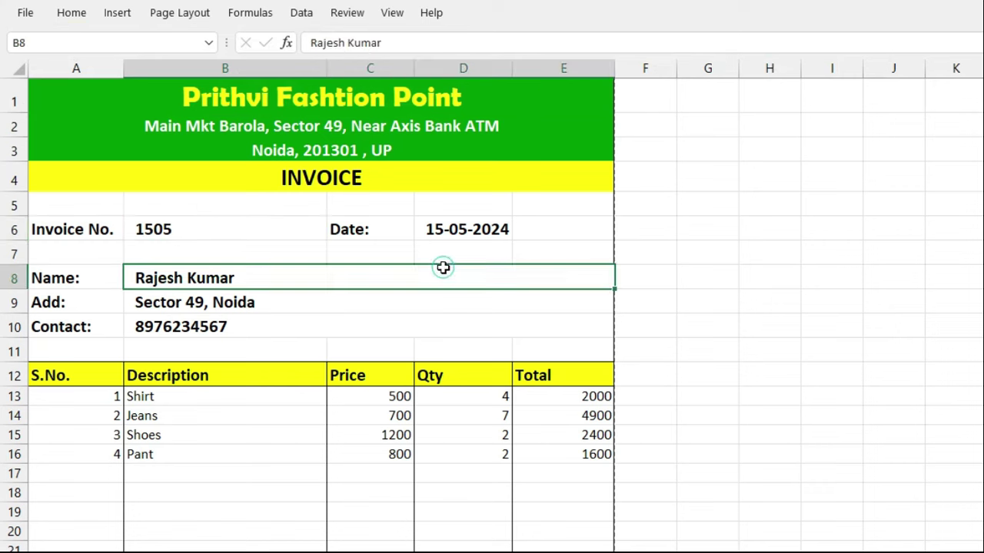
{"action": "left_click_drag", "start_coordinate": [241, 226], "coordinate": [240, 321]}
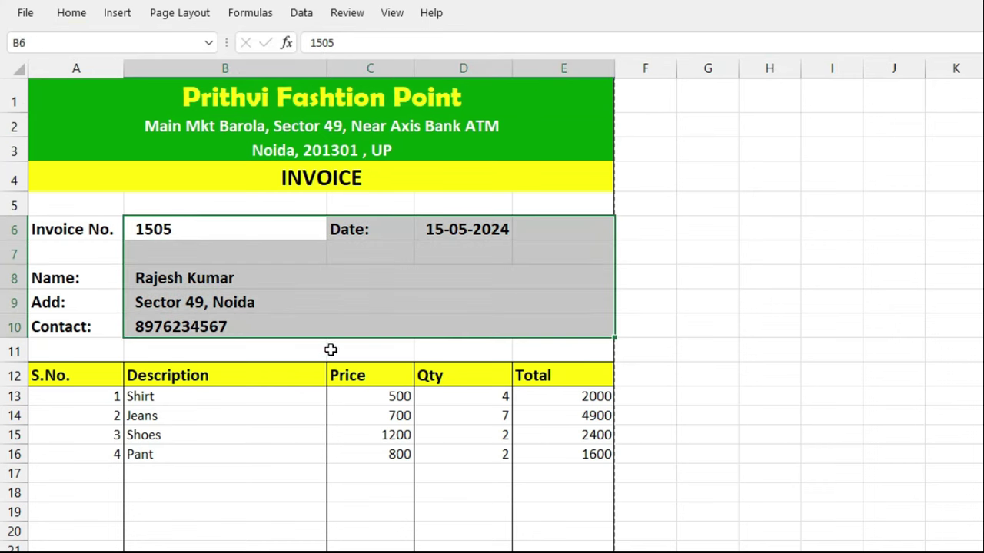
{"action": "left_click", "coordinate": [357, 322]}
{"action": "key", "text": "ctrl+p"}
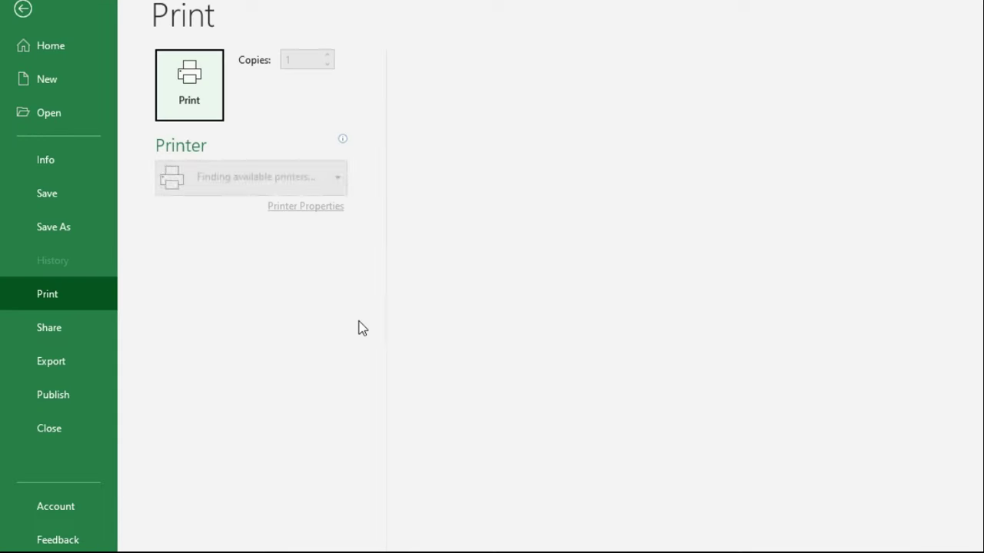
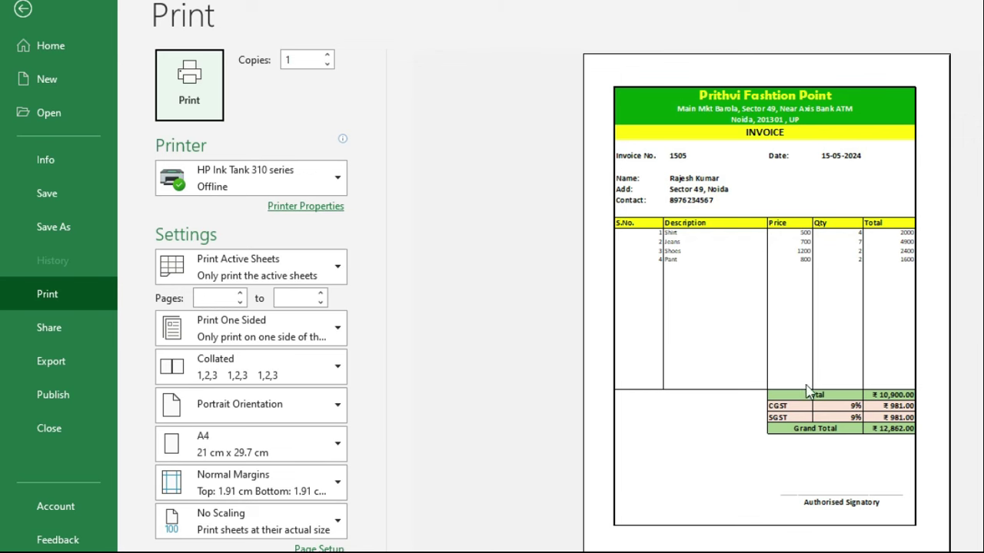
Enlarge the invoice item rows A13:E27 to 14-point font and check the result in Print Preview
{"action": "key", "text": "Escape"}
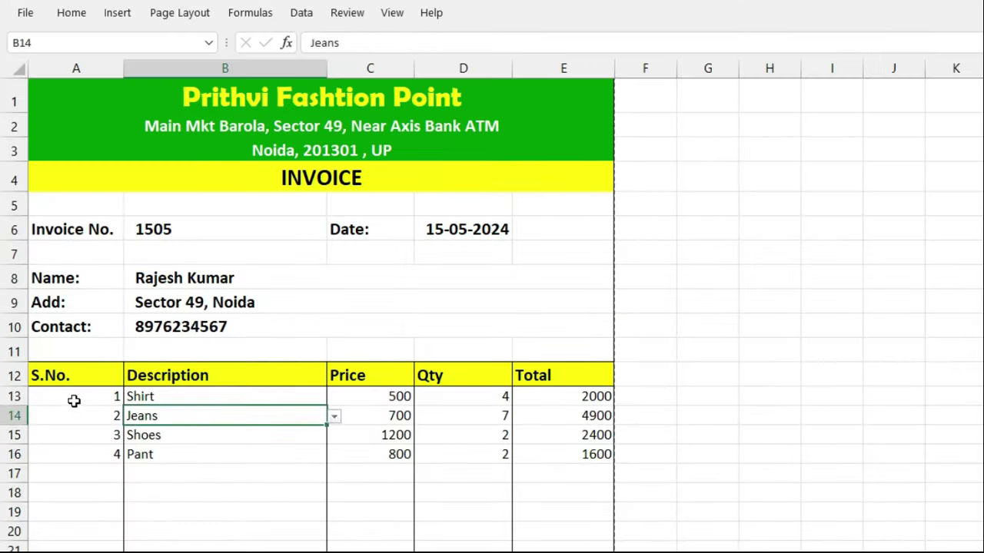
{"action": "mouse_move", "coordinate": [66, 395]}
{"action": "left_mouse_down"}
{"action": "mouse_move", "coordinate": [277, 522]}
{"action": "mouse_move", "coordinate": [461, 547]}
{"action": "mouse_move", "coordinate": [542, 512]}
{"action": "left_mouse_up"}
{"action": "left_click", "coordinate": [71, 13]}
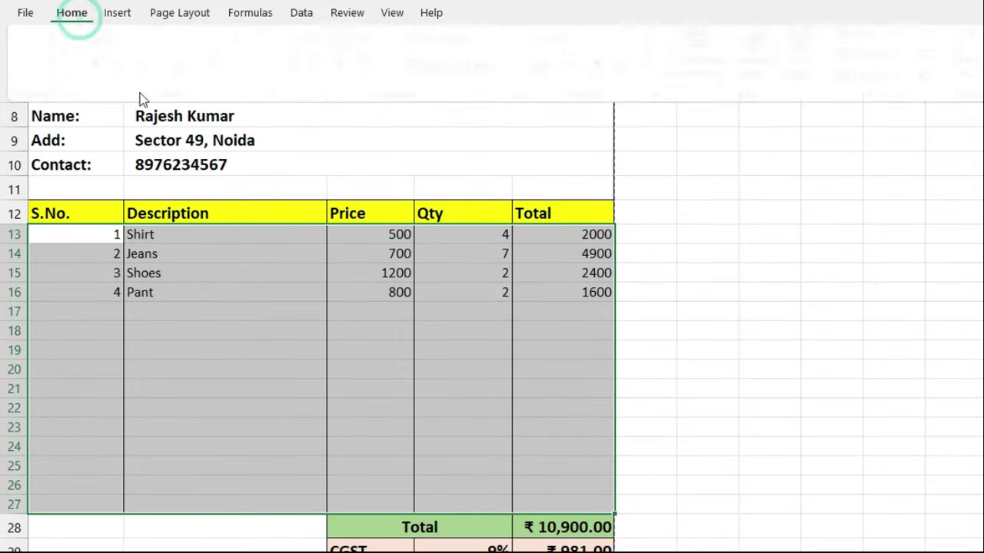
{"action": "left_click", "coordinate": [249, 46]}
{"action": "left_click", "coordinate": [249, 46]}
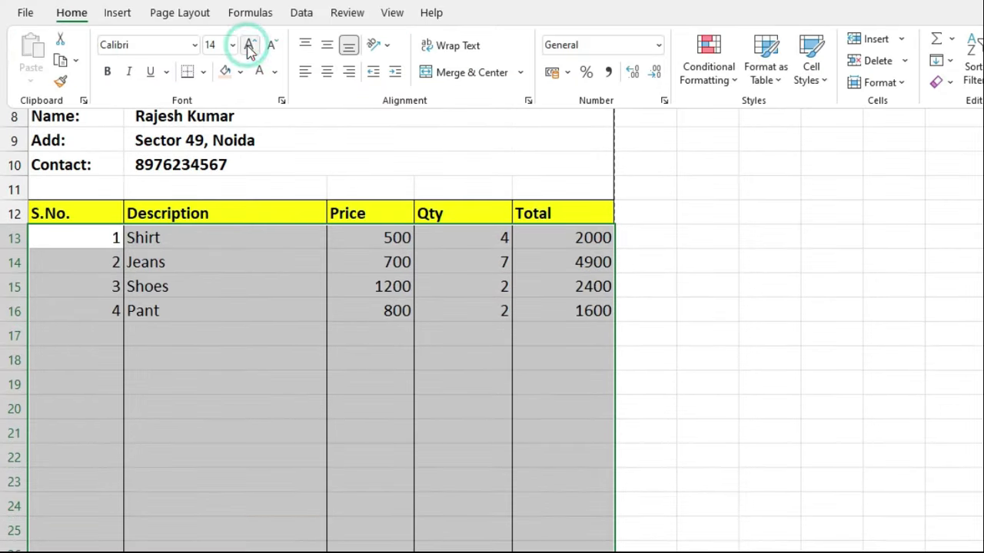
{"action": "left_click", "coordinate": [356, 297]}
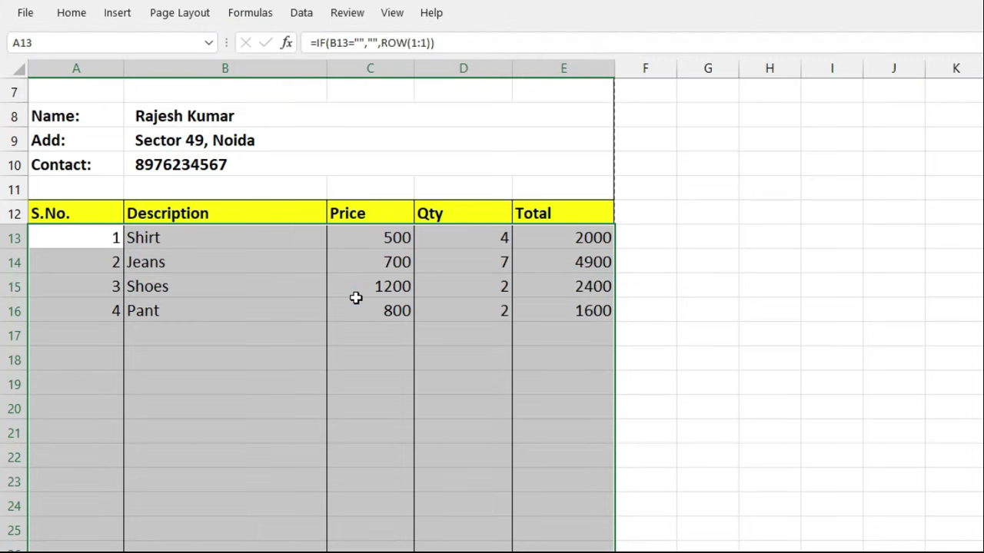
{"action": "key", "text": "ctrl+p"}
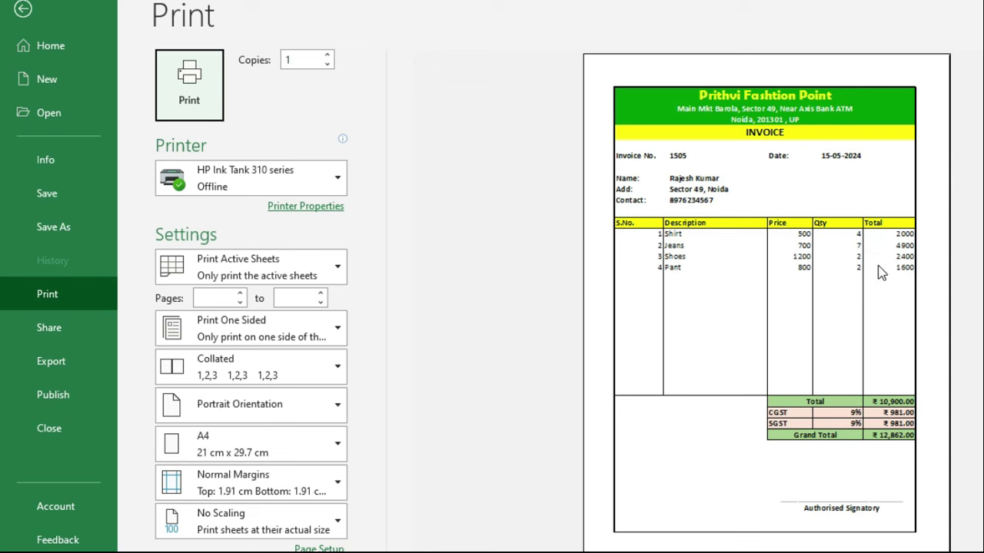
{"action": "key", "text": "Escape"}
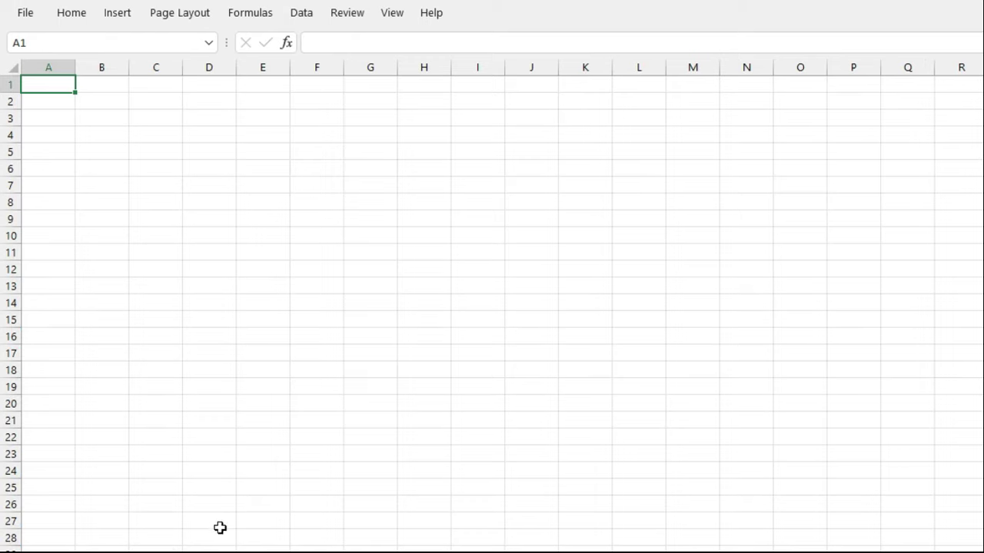
Copy the Invoice No. and Date: labels into A1:B1 of the new sheet
{"action": "scroll", "coordinate": [213, 369], "scroll_direction": "up", "scroll_amount": 4, "text": "ctrl"}
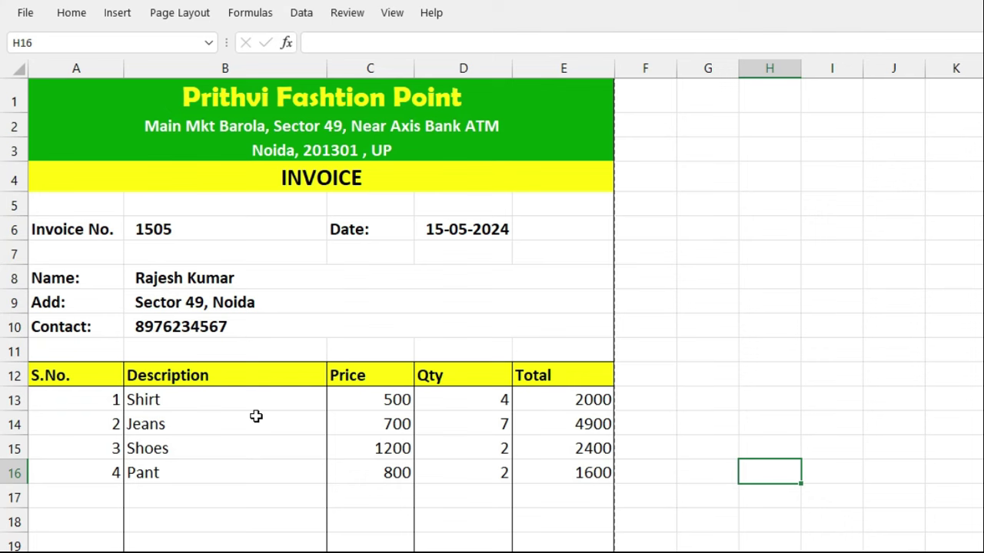
{"action": "left_click", "coordinate": [98, 229]}
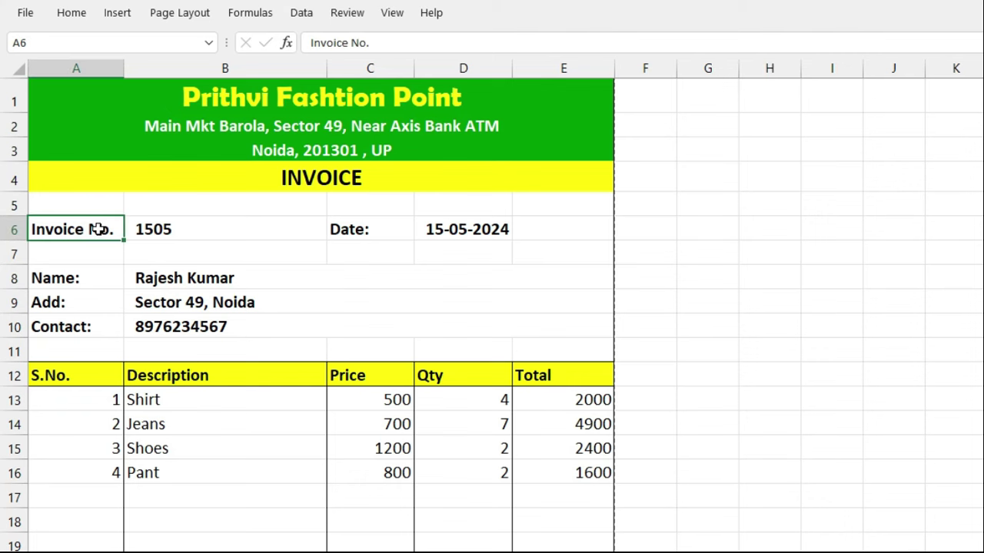
{"action": "left_click", "coordinate": [354, 229], "text": "ctrl"}
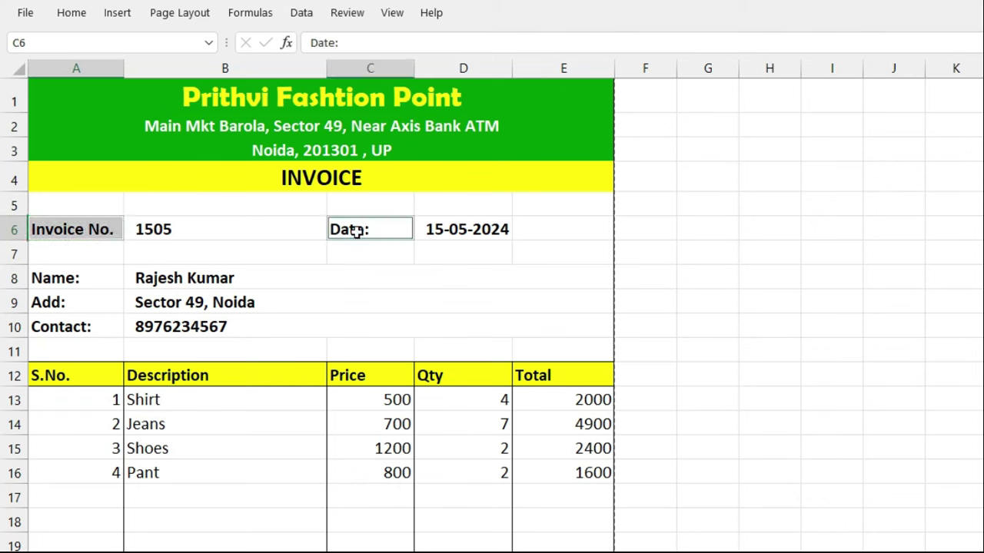
{"action": "key", "text": "ctrl+c"}
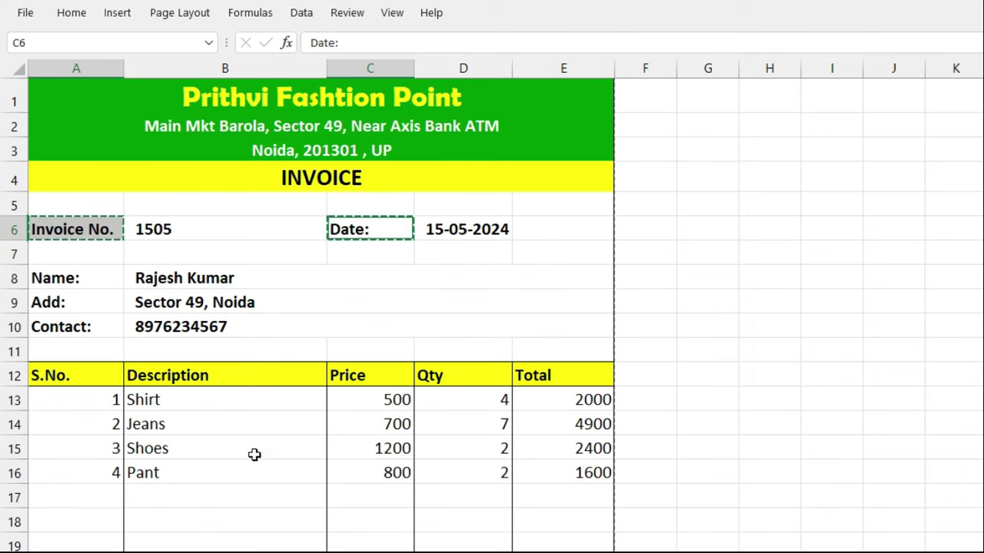
{"action": "left_click", "coordinate": [184, 545]}
{"action": "key", "text": "ctrl+v"}
{"action": "key", "text": "ctrl+Page_Up"}
Paste the Name:, Add: and Contact labels transposed across C1:E1
{"action": "left_click", "coordinate": [103, 279]}
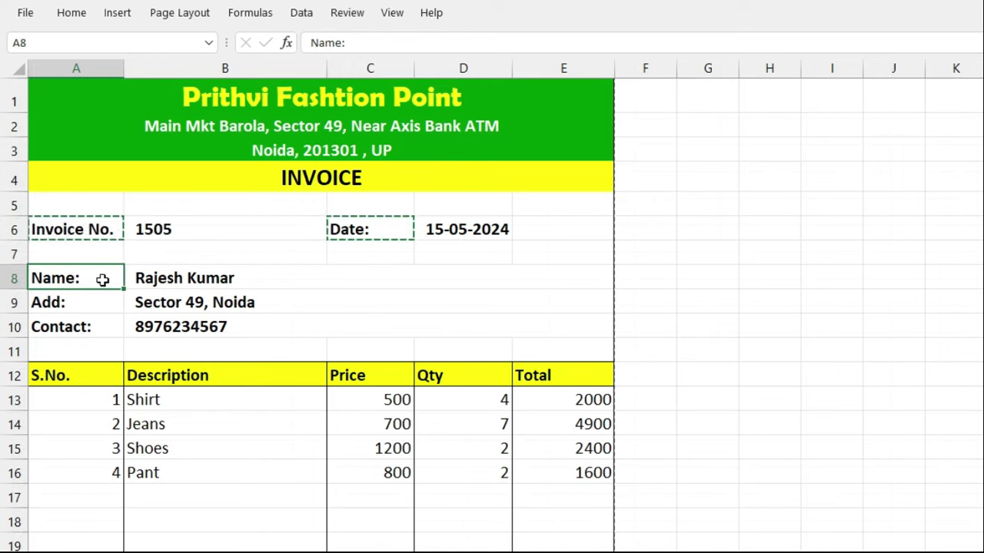
{"action": "left_click_drag", "start_coordinate": [102, 279], "coordinate": [100, 327]}
{"action": "key", "text": "ctrl+c"}
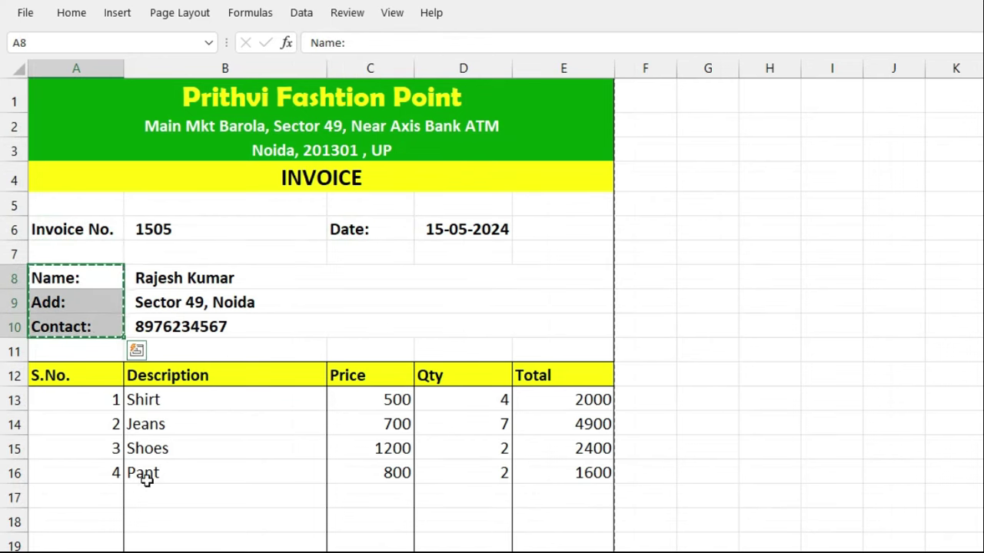
{"action": "key", "text": "ctrl+Page_Down"}
{"action": "left_click", "coordinate": [266, 112]}
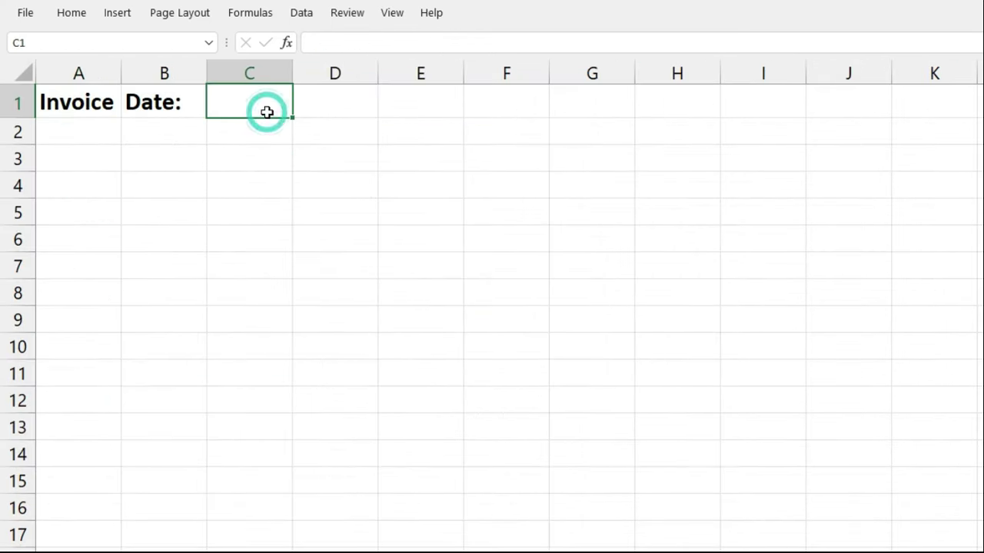
{"action": "key", "text": "ctrl+v"}
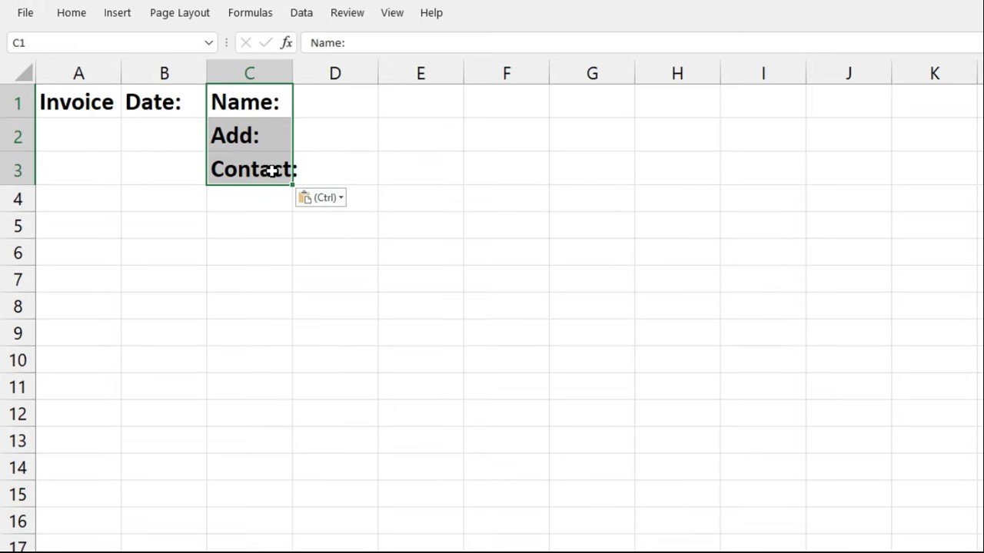
{"action": "key", "text": "ctrl+z"}
{"action": "left_click", "coordinate": [275, 100]}
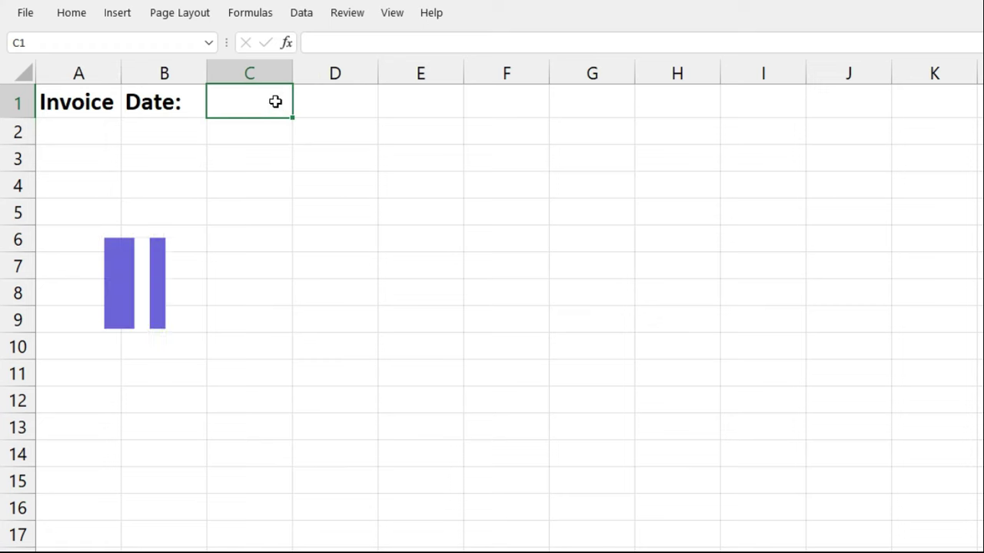
{"action": "key", "text": "ctrl+alt+v"}
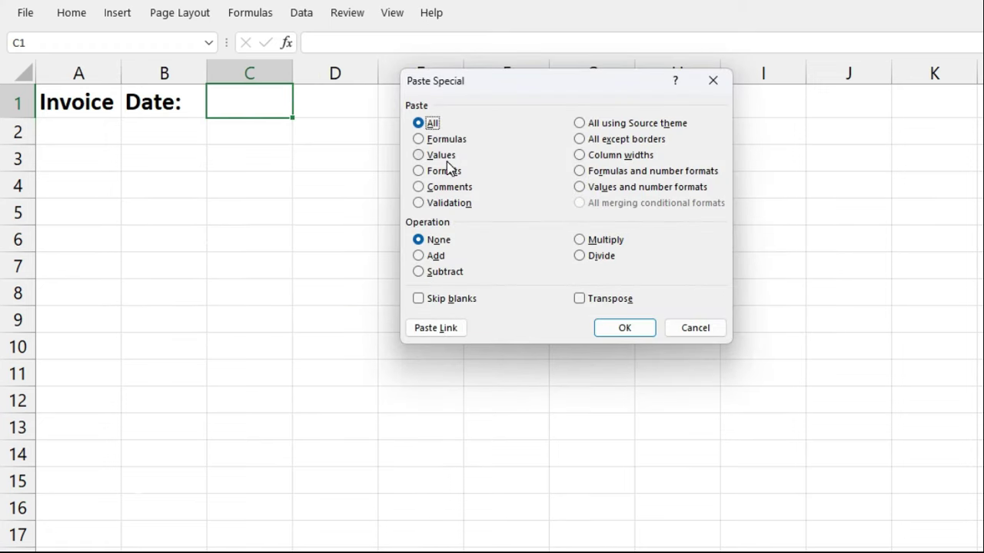
{"action": "left_click", "coordinate": [580, 298]}
{"action": "left_click", "coordinate": [626, 328]}
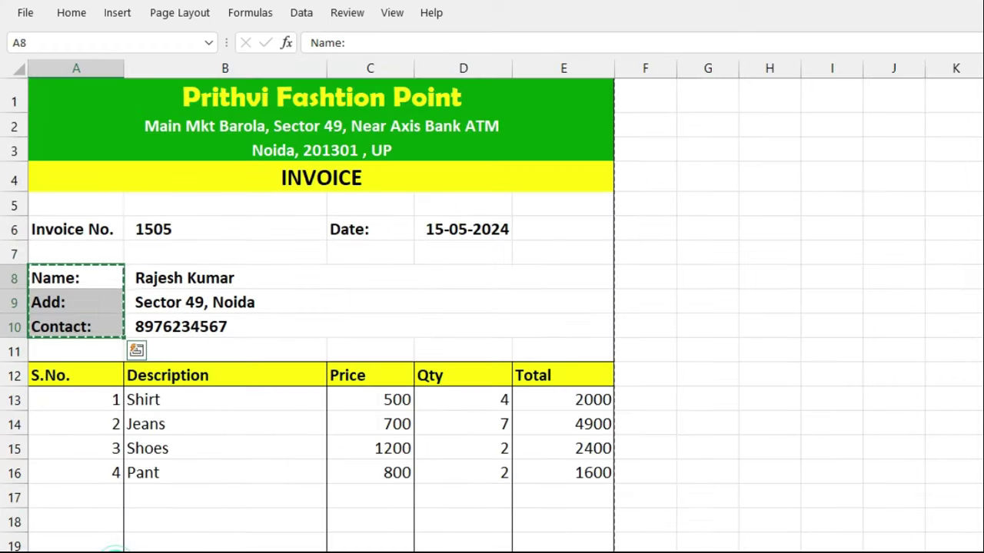
Copy the merged Total label into F1:G1 of the header sheet
{"action": "left_click", "coordinate": [116, 549]}
{"action": "scroll", "coordinate": [4, 219], "scroll_direction": "down", "scroll_amount": 2}
{"action": "scroll", "coordinate": [4, 219], "scroll_direction": "down", "scroll_amount": 3}
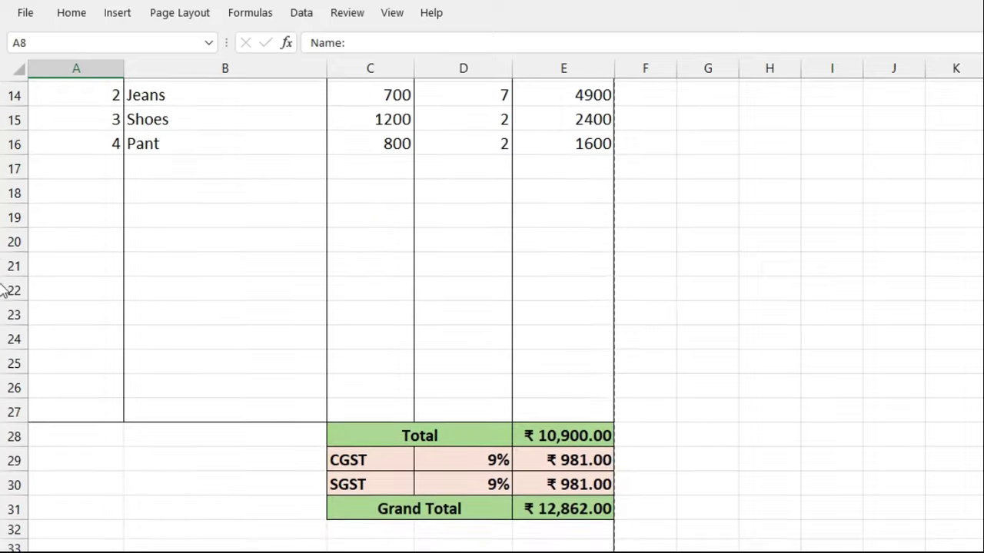
{"action": "left_click", "coordinate": [461, 411]}
{"action": "left_click", "coordinate": [428, 410]}
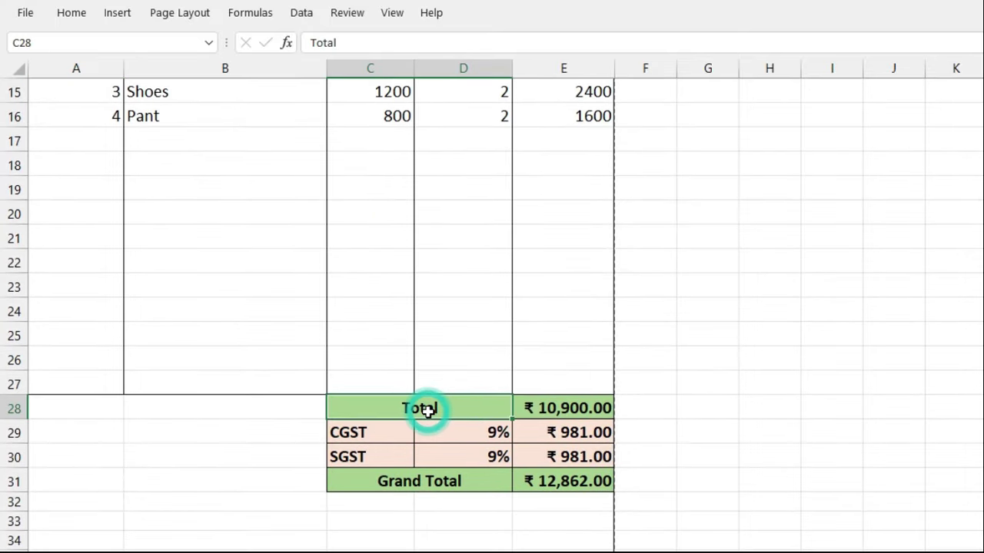
{"action": "key", "text": "ctrl+c"}
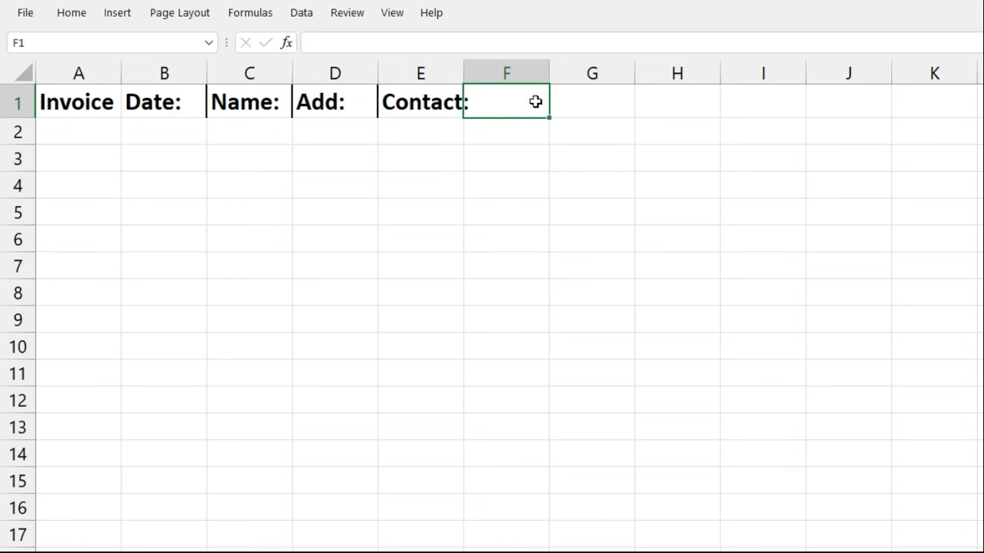
{"action": "key", "text": "ctrl+v"}
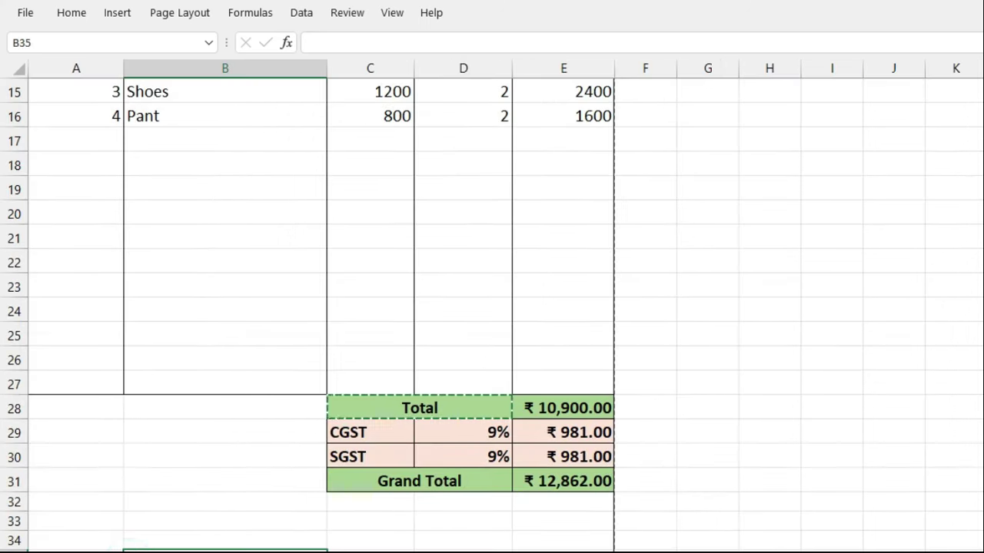
Paste the CGST and SGST labels transposed across H1:I1
{"action": "left_click", "coordinate": [367, 433]}
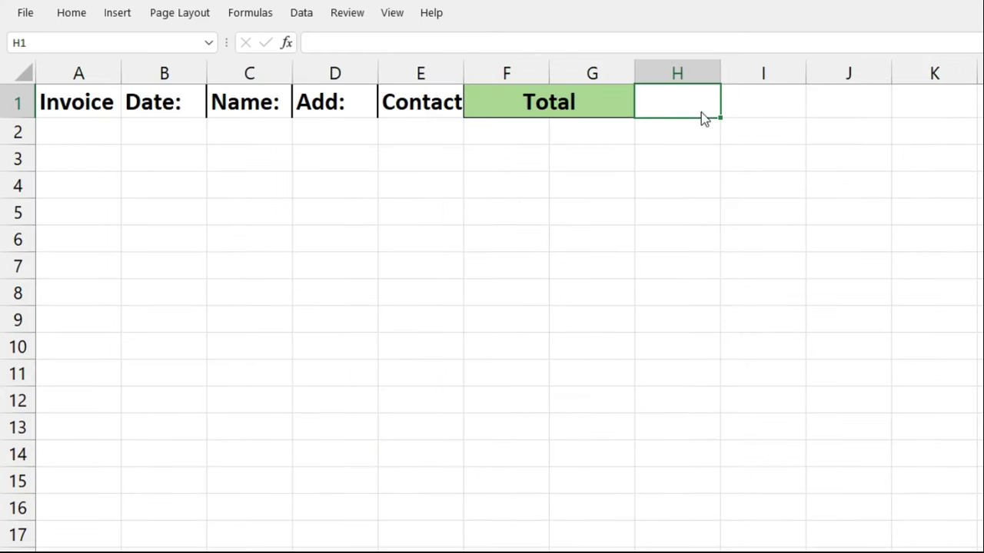
{"action": "key", "text": "ctrl+alt+v"}
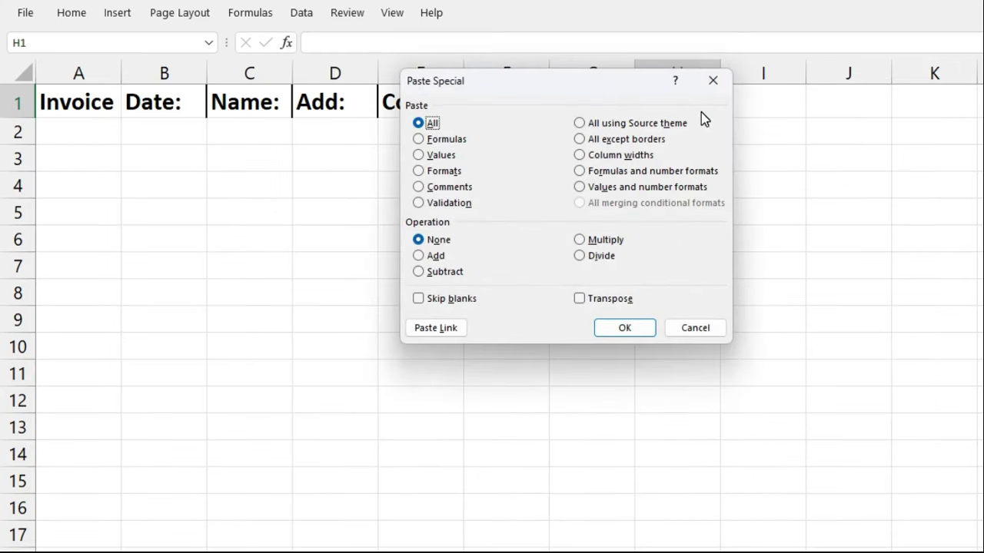
{"action": "left_click", "coordinate": [598, 298]}
{"action": "left_click", "coordinate": [639, 330]}
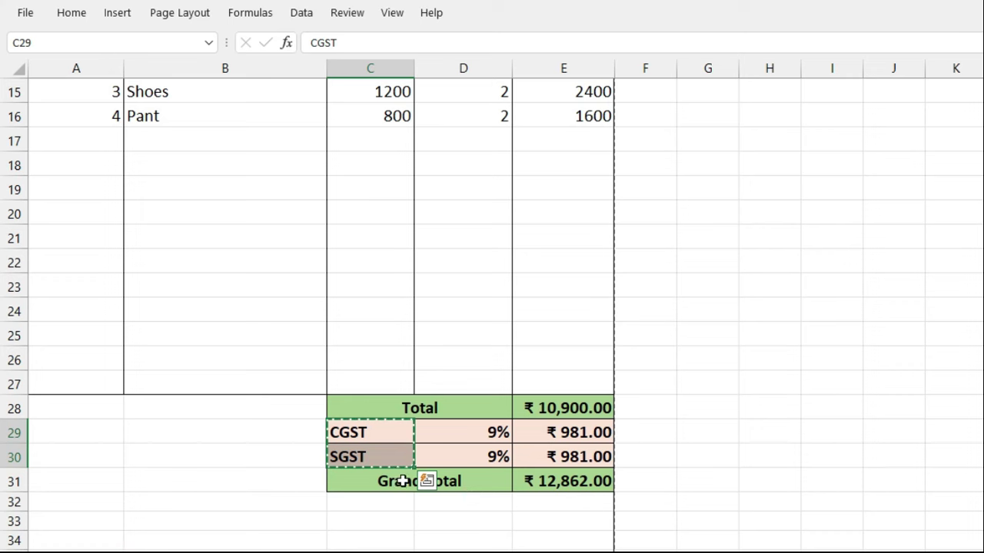
{"action": "left_click", "coordinate": [402, 481]}
Paste Grand Total into J1:K1 and remove the colons from the Date, Name and Add headers
{"action": "key", "text": "ctrl+c"}
{"action": "left_click", "coordinate": [859, 100]}
{"action": "key", "text": "ctrl+v"}
{"action": "left_click", "coordinate": [196, 99]}
{"action": "double_click", "coordinate": [195, 99]}
{"action": "key", "text": "BackSpace"}
{"action": "double_click", "coordinate": [289, 100]}
{"action": "key", "text": "BackSpace"}
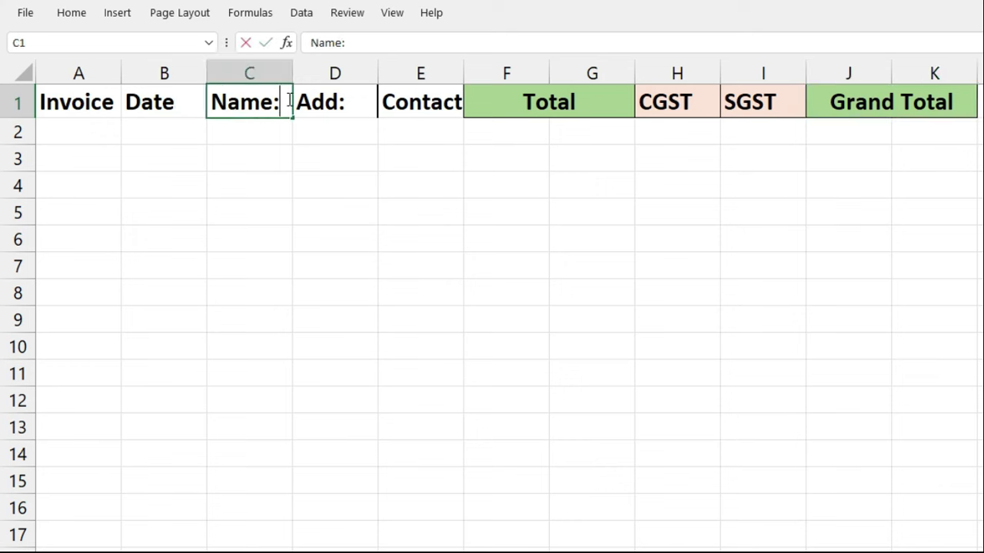
{"action": "double_click", "coordinate": [359, 103]}
{"action": "key", "text": "BackSpace"}
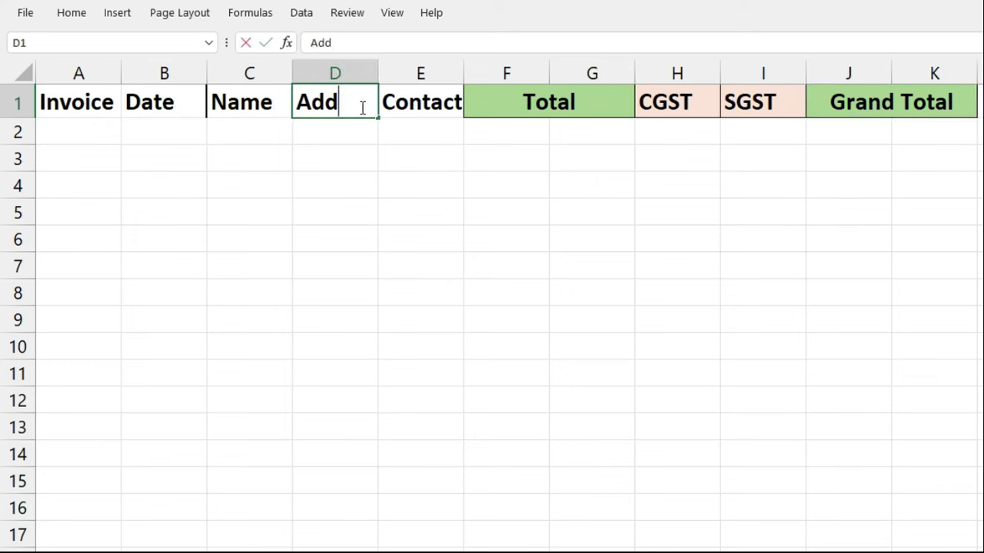
{"action": "left_click", "coordinate": [460, 180]}
Clear all formatting from header row A1:K1 and change Contact: to Contact
{"action": "left_click_drag", "start_coordinate": [99, 101], "coordinate": [911, 100]}
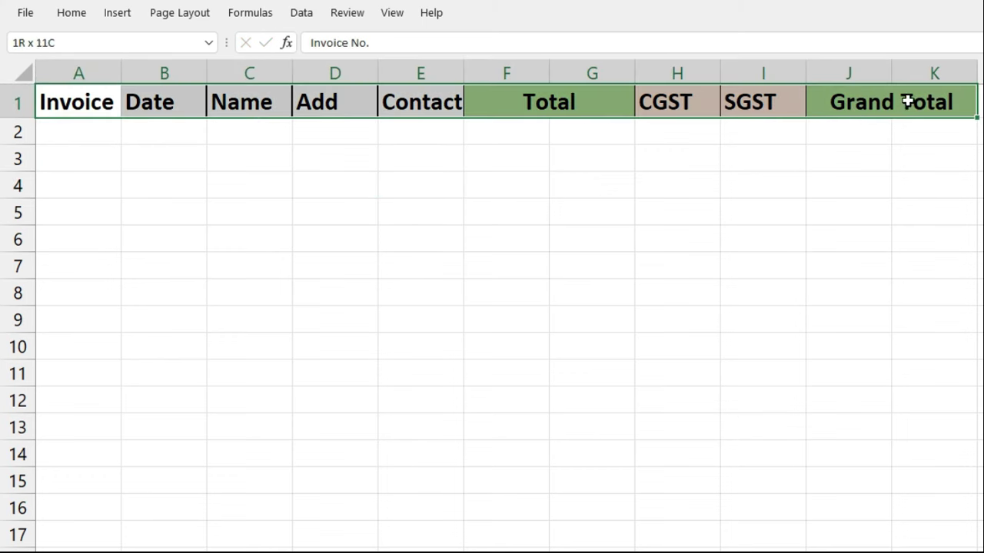
{"action": "left_click", "coordinate": [72, 13]}
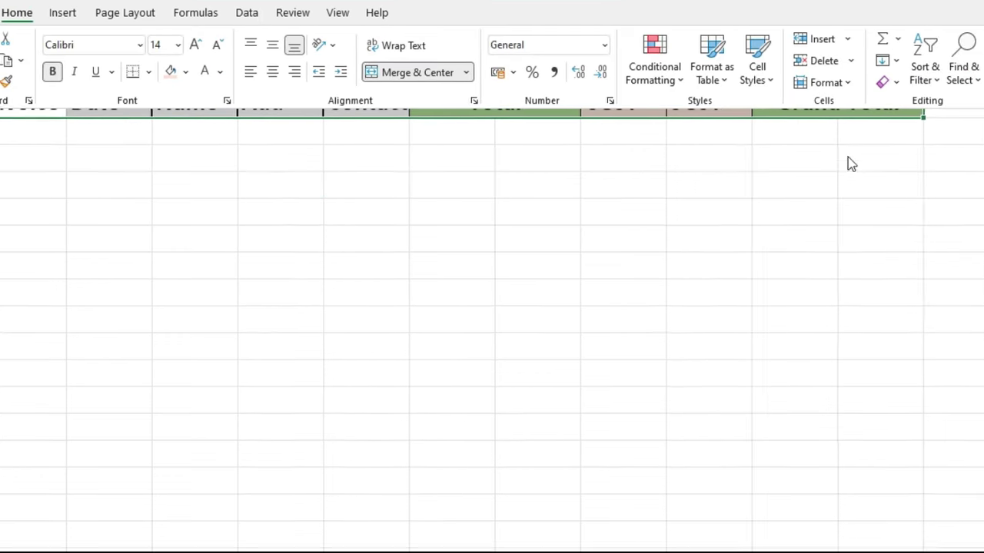
{"action": "left_click", "coordinate": [778, 83]}
{"action": "left_click", "coordinate": [796, 126]}
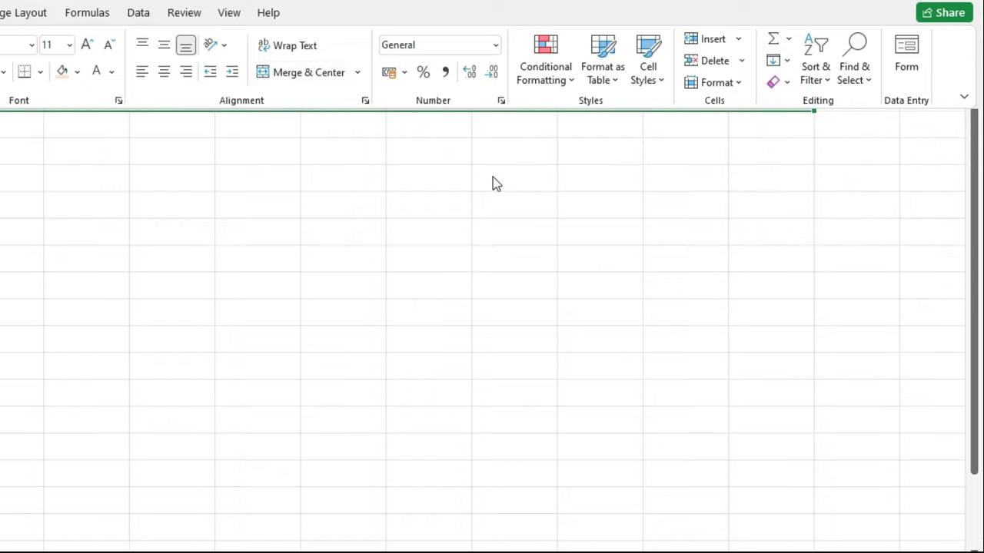
{"action": "left_click", "coordinate": [600, 99]}
{"action": "left_click", "coordinate": [450, 97]}
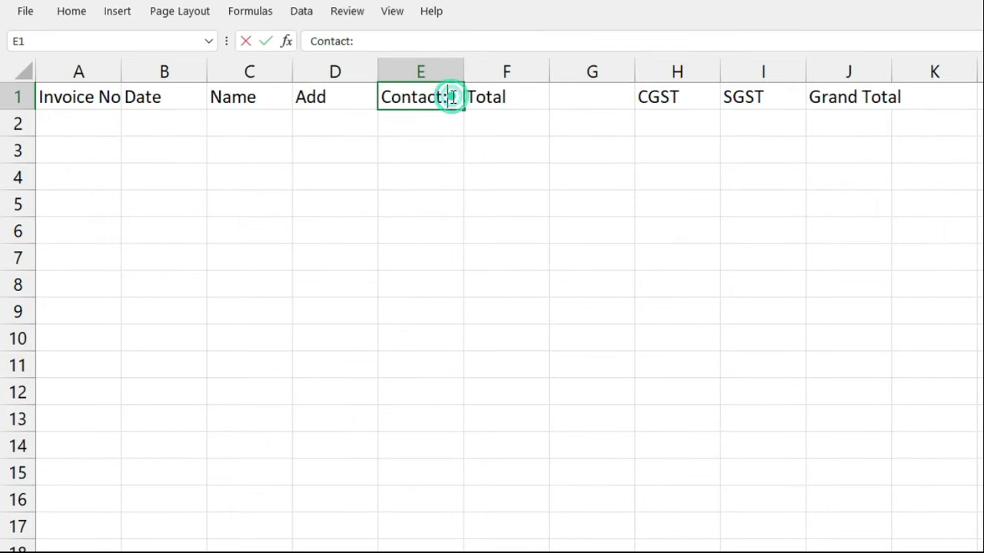
{"action": "left_click", "coordinate": [589, 92]}
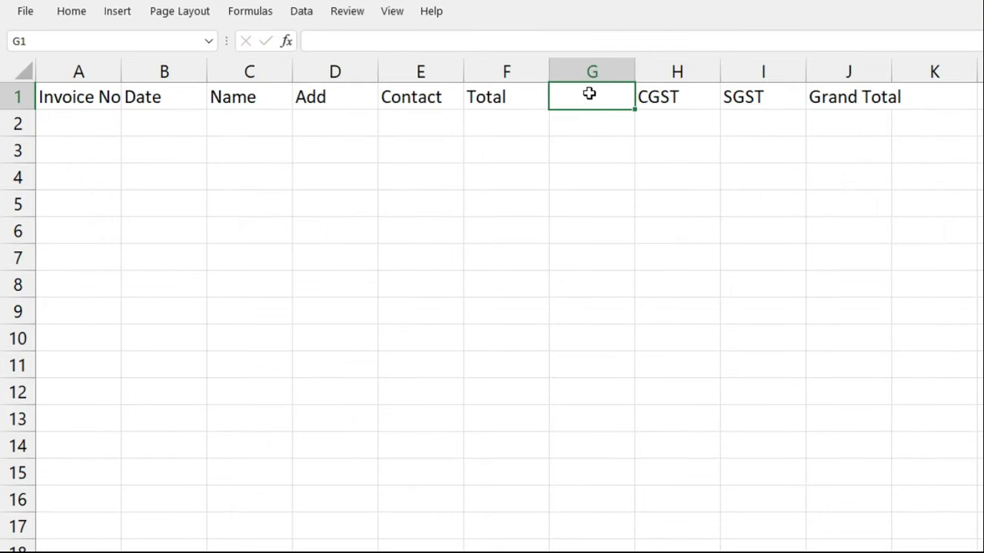
Delete the empty column G and autofit column I to fit Grand Total
{"action": "left_click", "coordinate": [604, 62]}
{"action": "key", "text": "ctrl+minus"}
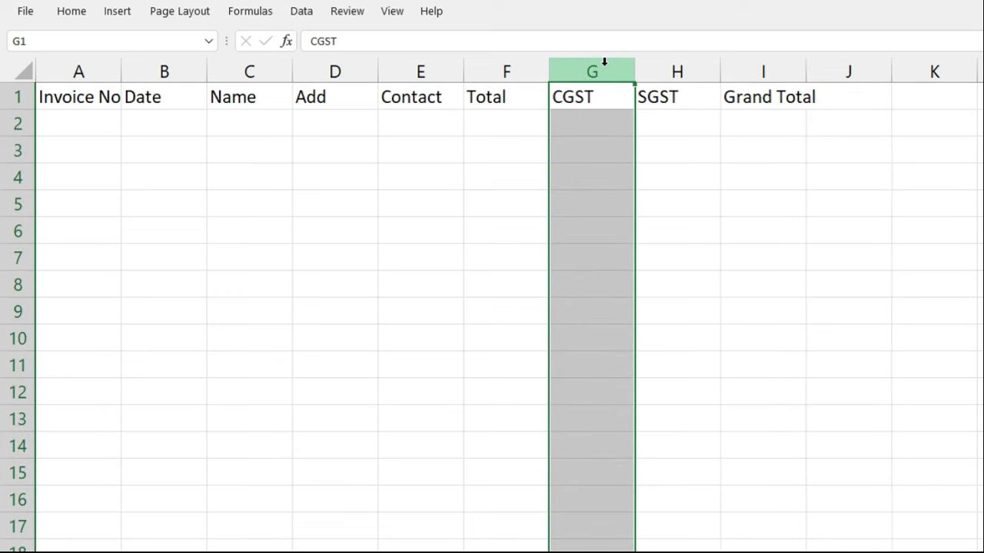
{"action": "double_click", "coordinate": [805, 67]}
{"action": "left_click", "coordinate": [803, 157]}
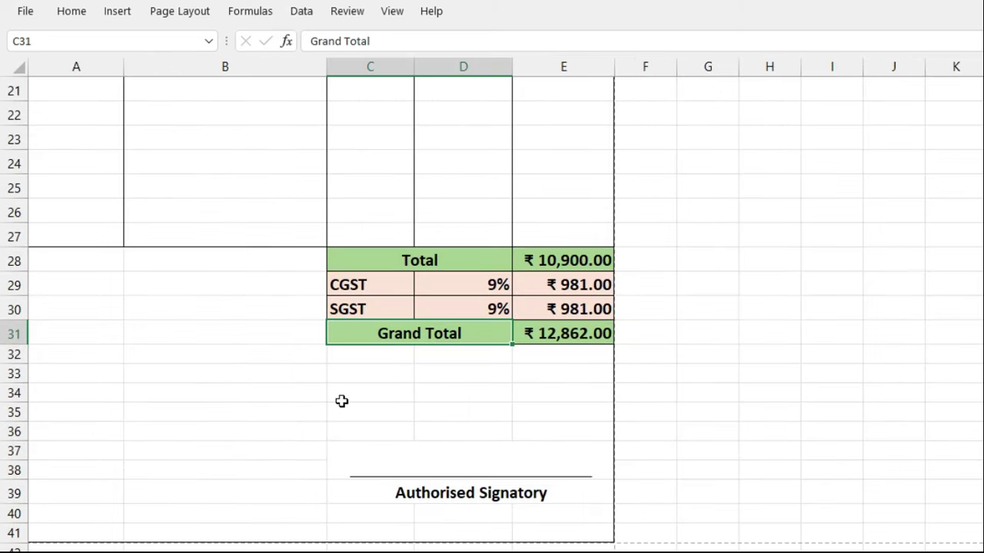
{"action": "scroll", "coordinate": [340, 399], "scroll_direction": "up", "scroll_amount": 7}
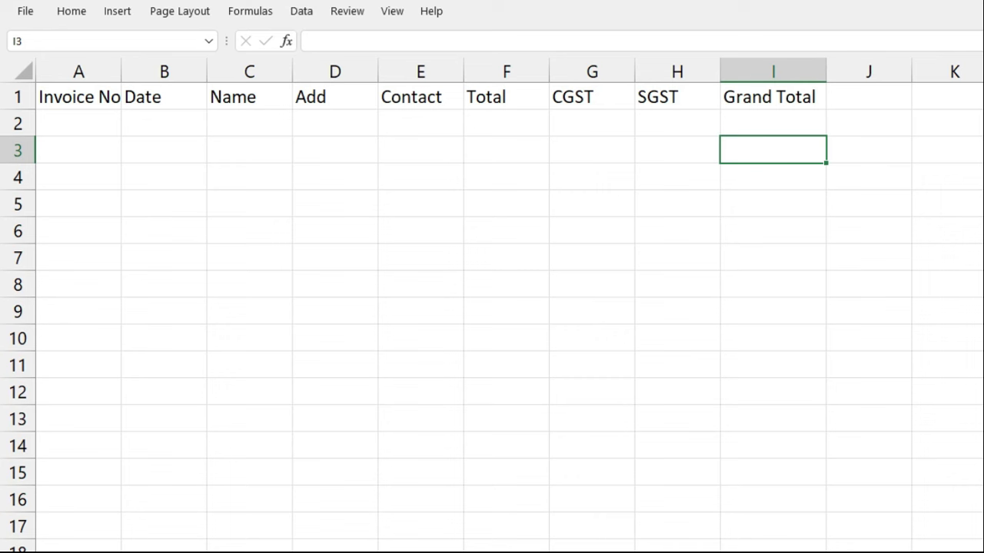
Convert header row A1:I1 into a table with 'My table has headers' ticked
{"action": "left_click_drag", "start_coordinate": [81, 99], "coordinate": [770, 67]}
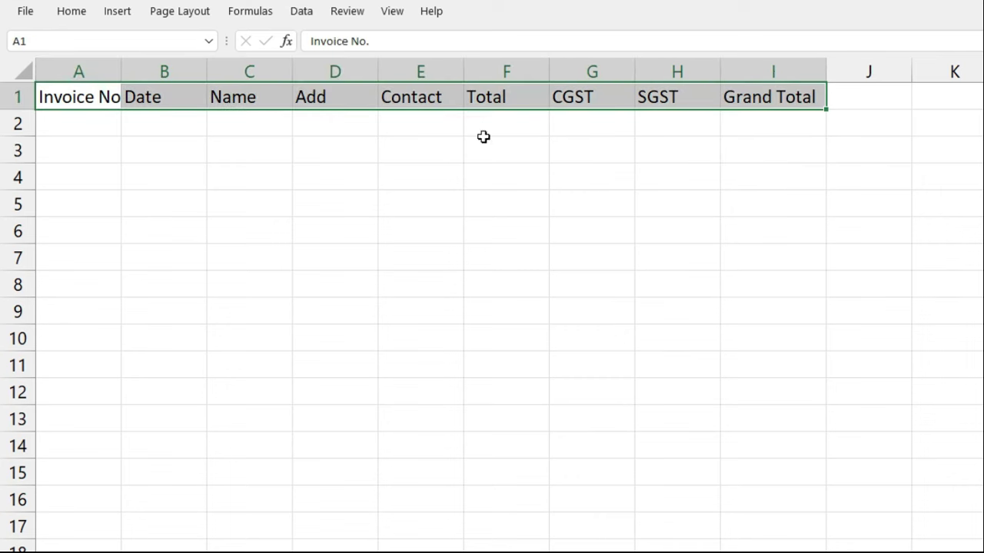
{"action": "key", "text": "ctrl+t"}
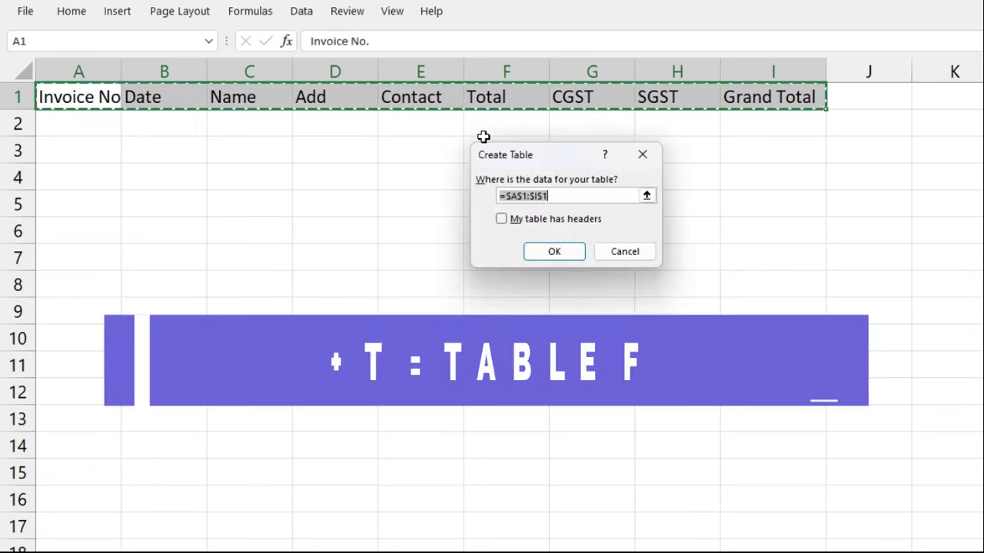
{"action": "left_click", "coordinate": [500, 220]}
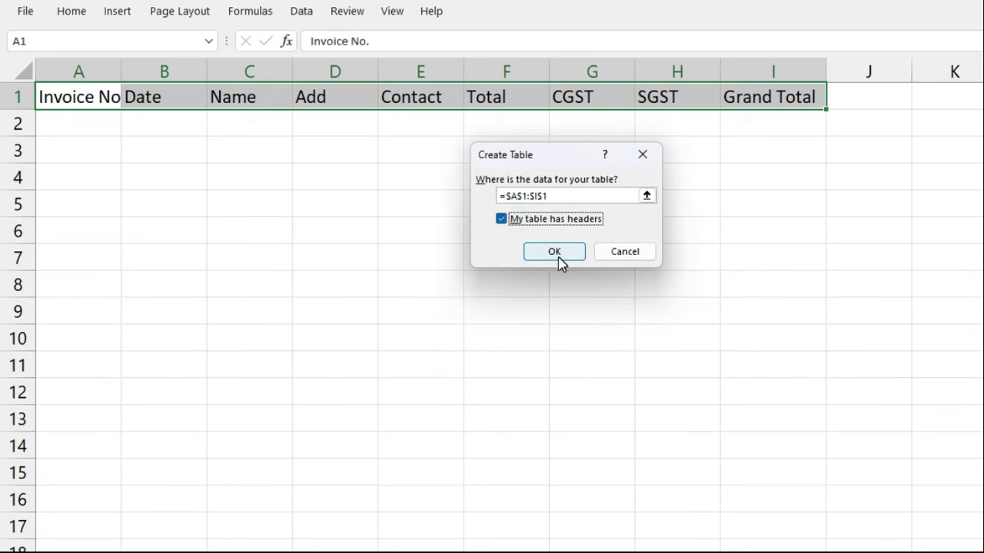
{"action": "left_click", "coordinate": [555, 253]}
{"action": "left_click", "coordinate": [323, 120]}
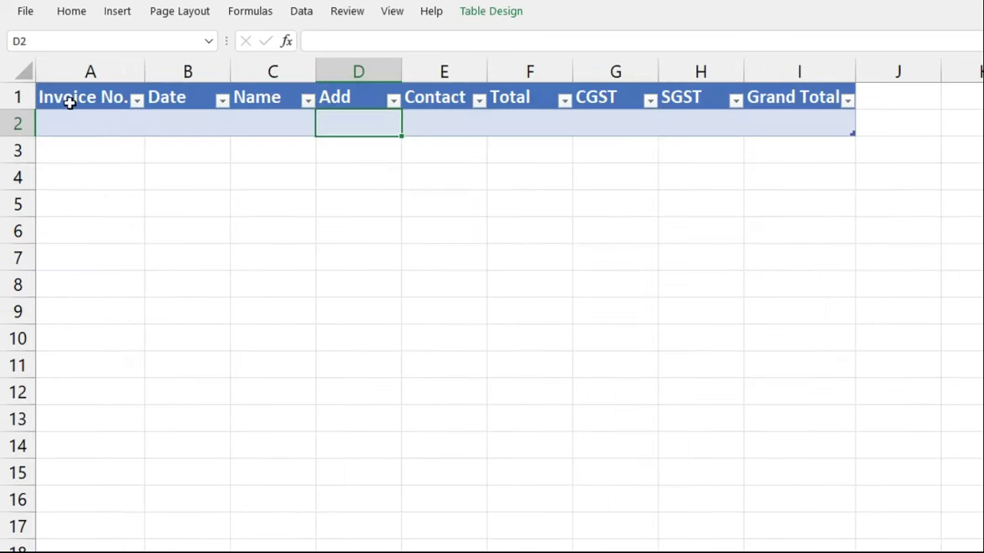
Check the nine table headers, Invoice No. through Grand Total, then select H6 on the invoice sheet
{"action": "left_click", "coordinate": [66, 104]}
{"action": "left_click", "coordinate": [196, 105]}
{"action": "left_click", "coordinate": [269, 108]}
{"action": "left_click", "coordinate": [360, 108]}
{"action": "left_click", "coordinate": [449, 106]}
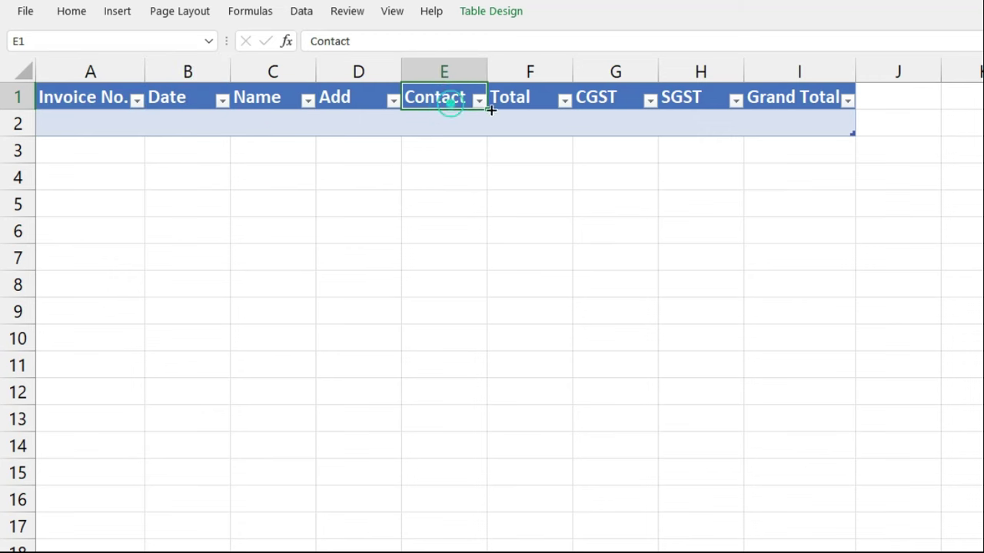
{"action": "left_click", "coordinate": [555, 98]}
{"action": "left_click", "coordinate": [630, 103]}
{"action": "left_click", "coordinate": [701, 103]}
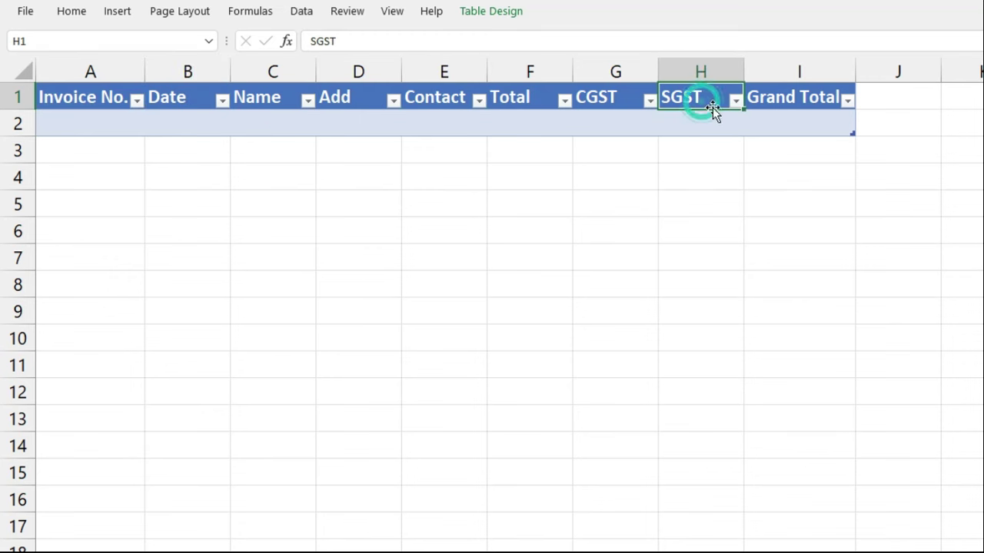
{"action": "left_click", "coordinate": [793, 100]}
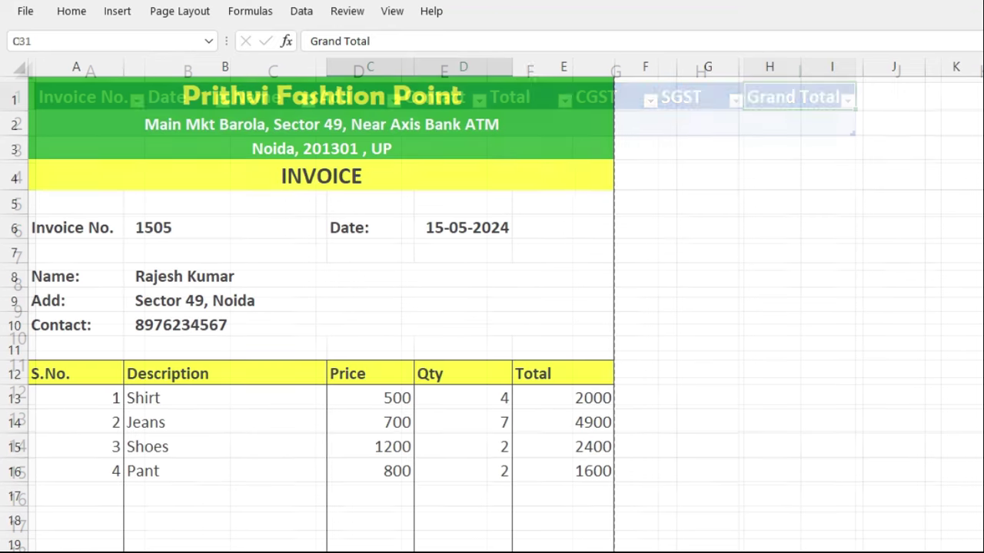
{"action": "left_click", "coordinate": [769, 230]}
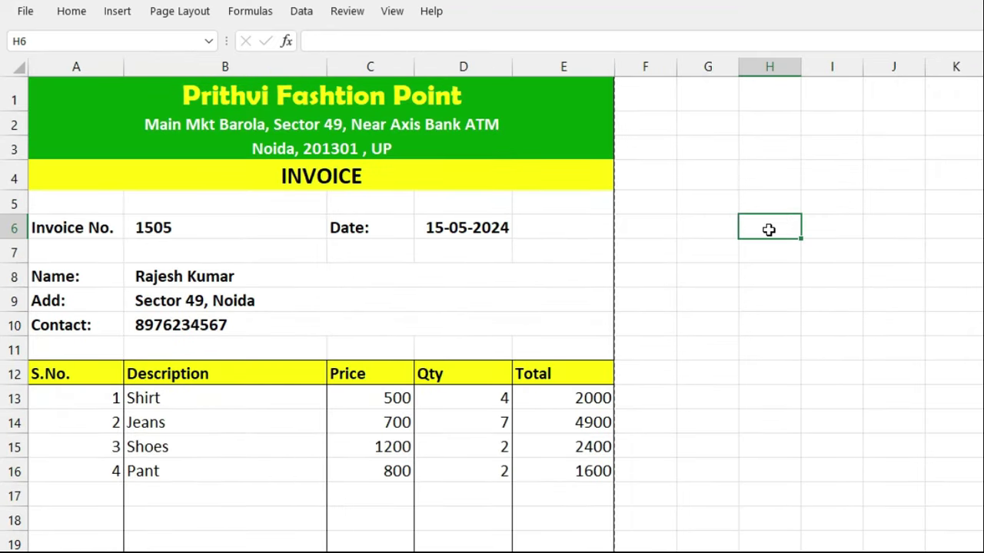
Link H6:H10 to the invoice number, date, name, address and contact (=B6, =D6, =B8, =B9, =B10)
{"action": "type", "text": "="}
{"action": "left_click", "coordinate": [199, 229]}
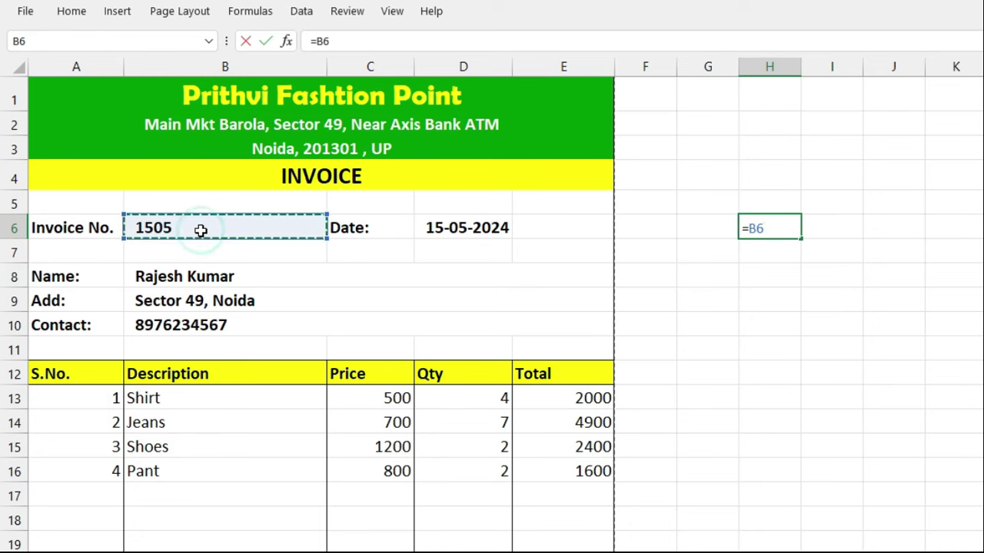
{"action": "key", "text": "Return"}
{"action": "type", "text": "="}
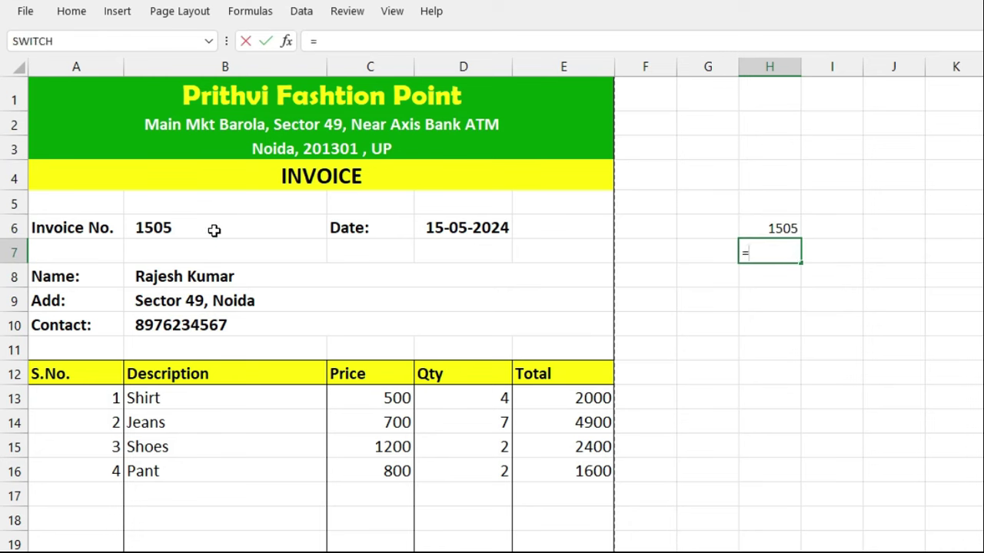
{"action": "left_click", "coordinate": [427, 232]}
{"action": "key", "text": "Return"}
{"action": "type", "text": "="}
{"action": "left_click", "coordinate": [207, 281]}
{"action": "key", "text": "Return"}
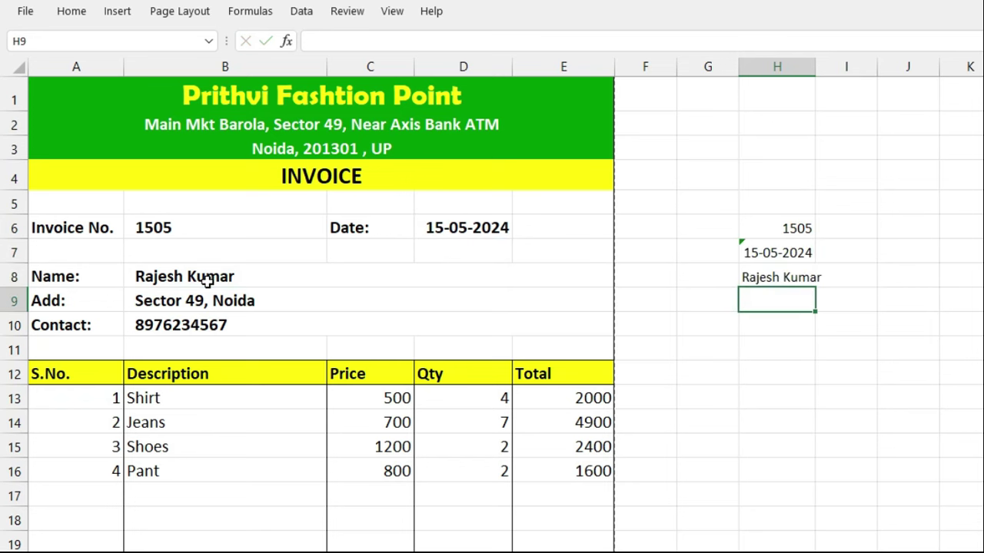
{"action": "type", "text": "="}
{"action": "left_click", "coordinate": [206, 303]}
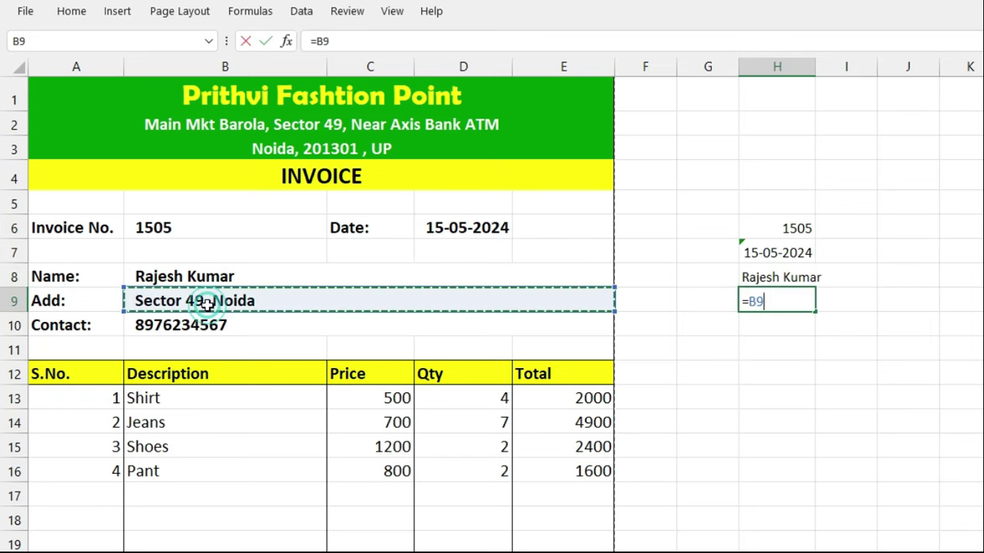
{"action": "key", "text": "Return"}
{"action": "type", "text": "="}
{"action": "left_click", "coordinate": [203, 325]}
{"action": "key", "text": "Return"}
Link H11:H14 to Total, CGST, SGST and Grand Total (=E28–=E31), then autofit column H
{"action": "type", "text": "="}
{"action": "scroll", "coordinate": [556, 308], "scroll_direction": "down", "scroll_amount": 2}
{"action": "scroll", "coordinate": [556, 307], "scroll_direction": "down", "scroll_amount": 2}
{"action": "left_click", "coordinate": [557, 480]}
{"action": "key", "text": "Return"}
{"action": "type", "text": "="}
{"action": "left_click", "coordinate": [559, 504]}
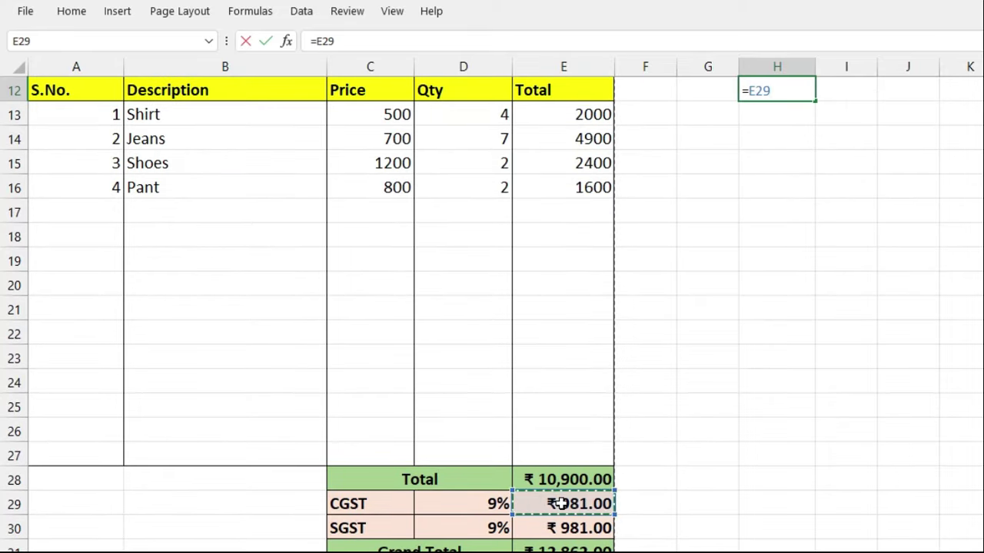
{"action": "key", "text": "Return"}
{"action": "left_click", "coordinate": [596, 529]}
{"action": "key", "text": "Return"}
{"action": "type", "text": "="}
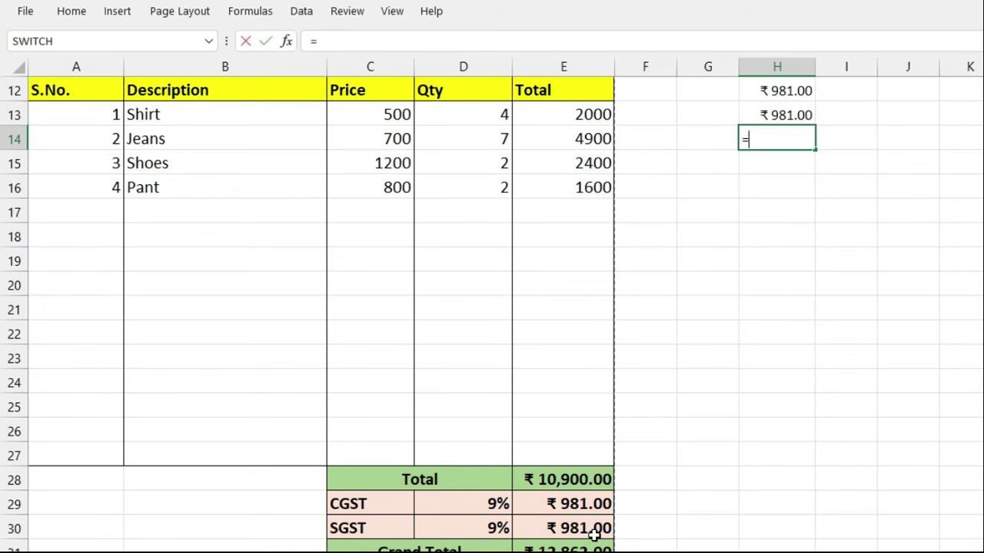
{"action": "left_click", "coordinate": [575, 547]}
{"action": "key", "text": "Return"}
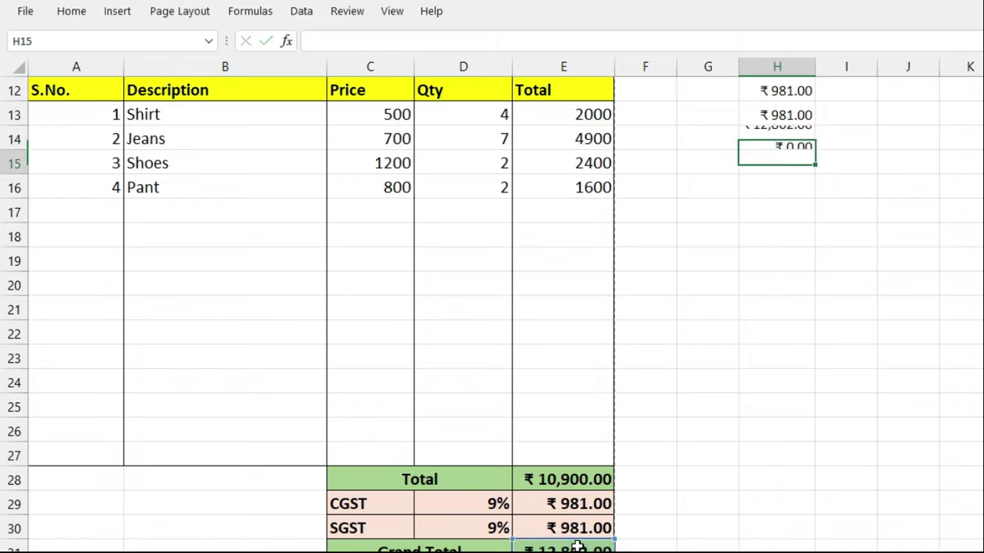
{"action": "scroll", "coordinate": [743, 385], "scroll_direction": "up", "scroll_amount": 4}
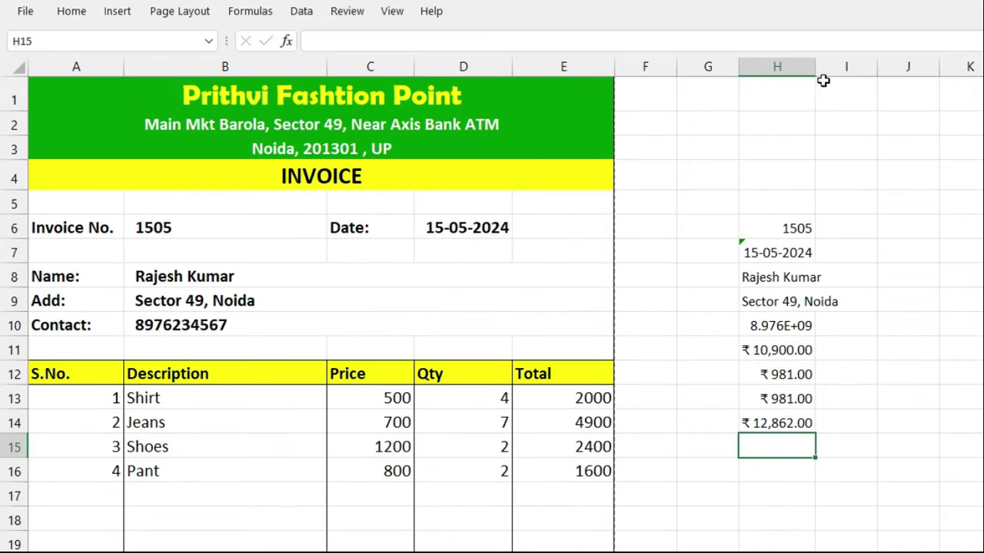
{"action": "double_click", "coordinate": [816, 67]}
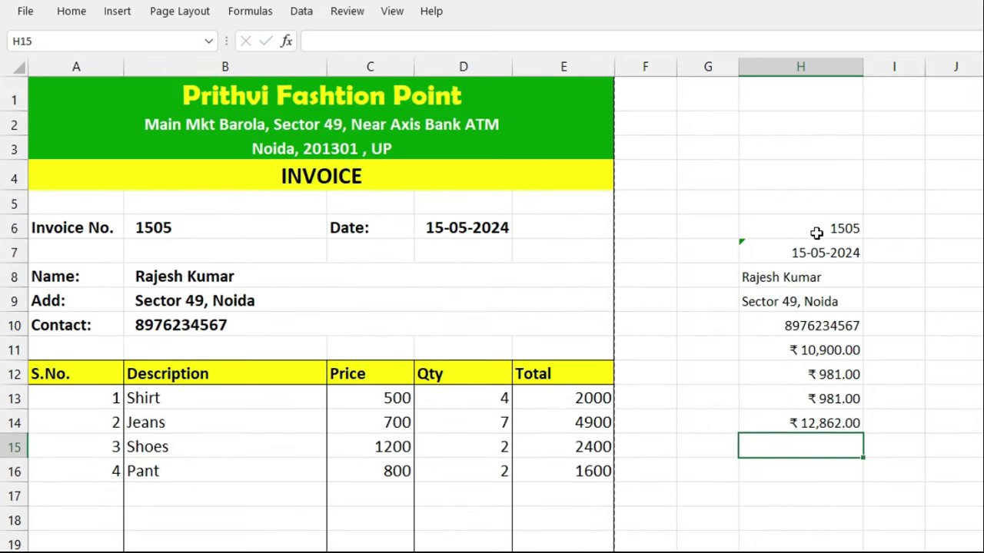
{"action": "left_click", "coordinate": [391, 13]}
{"action": "left_click", "coordinate": [906, 79]}
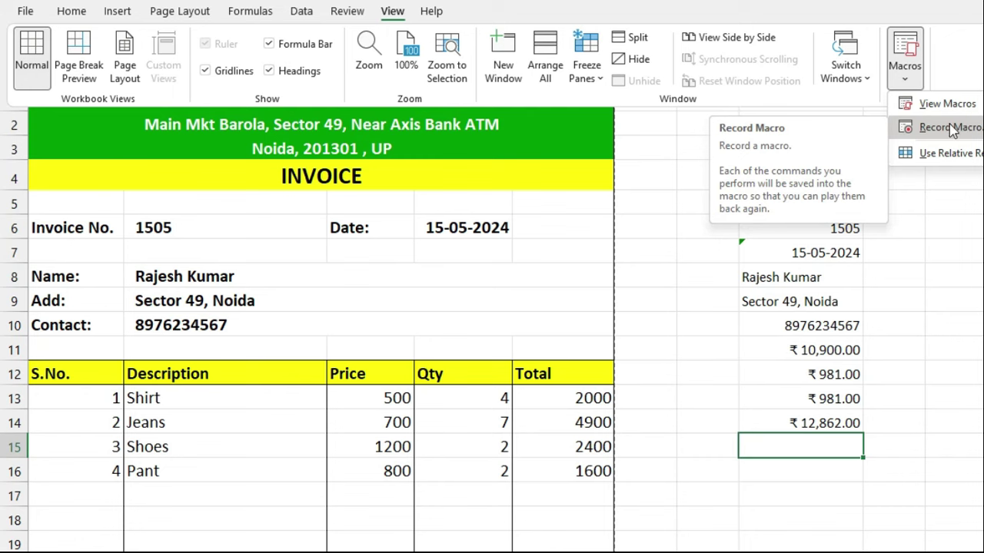
{"action": "left_click", "coordinate": [487, 175]}
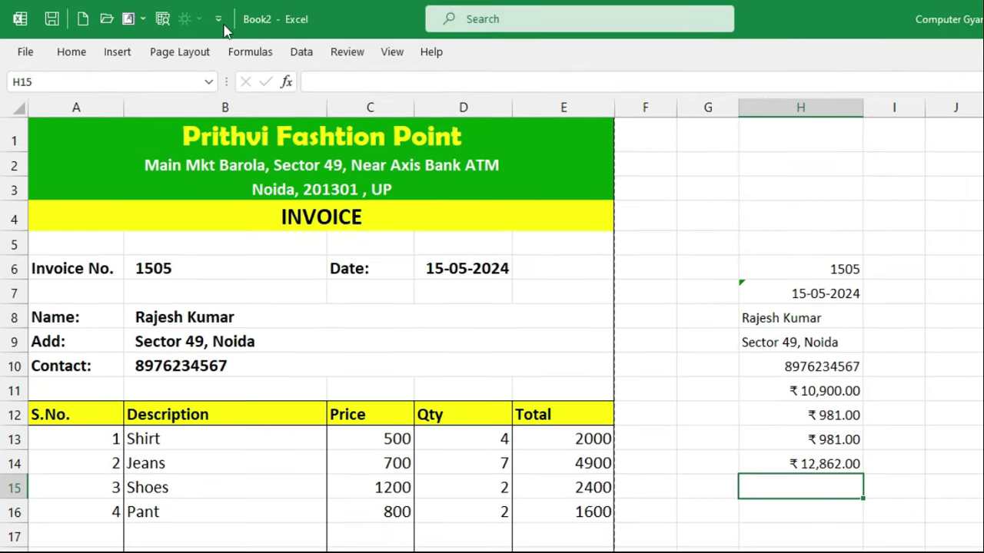
{"action": "left_click", "coordinate": [219, 18]}
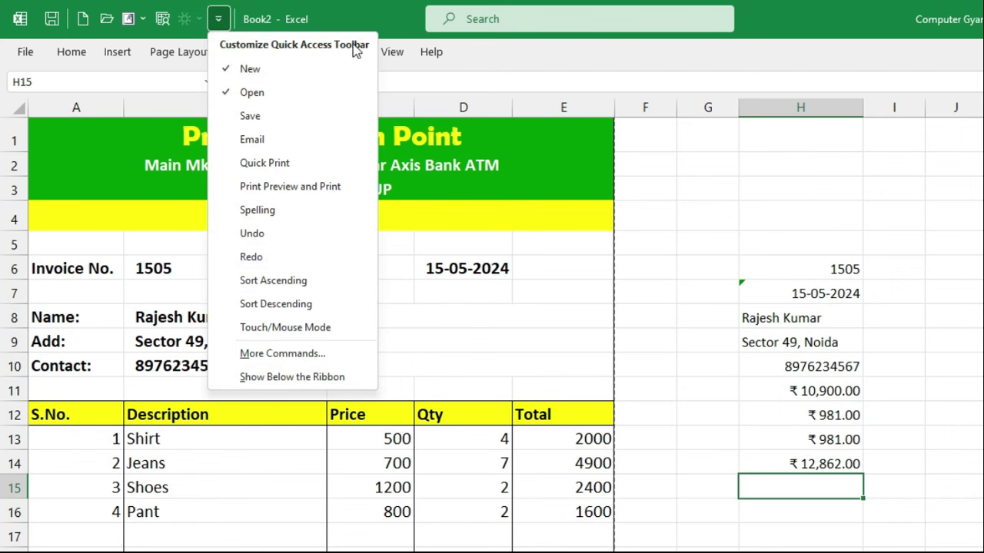
{"action": "left_click", "coordinate": [272, 354]}
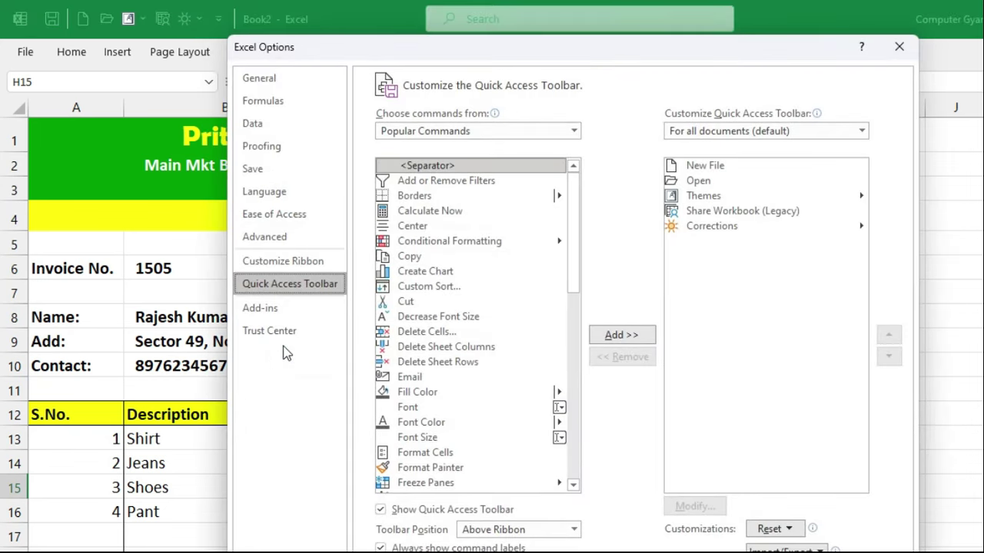
{"action": "left_click", "coordinate": [283, 265]}
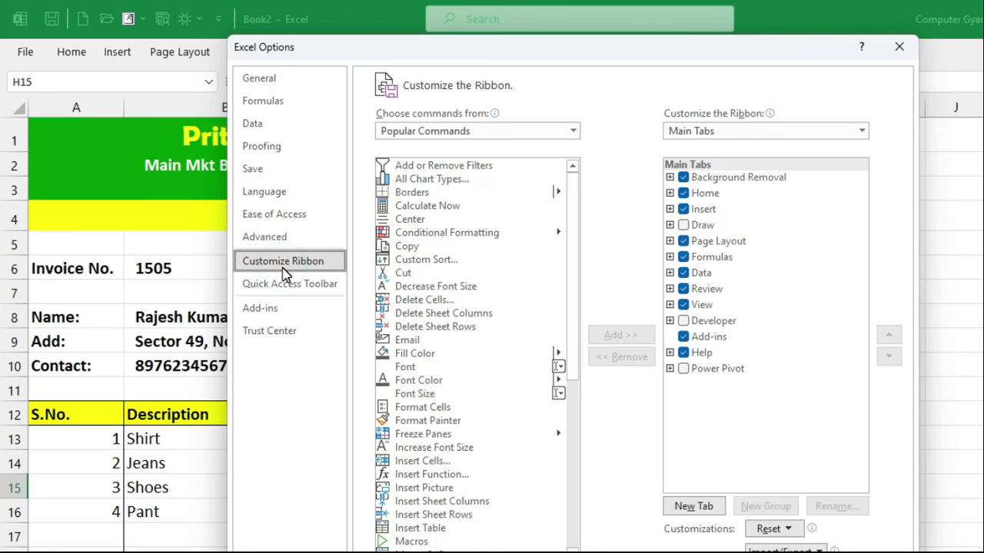
{"action": "left_click", "coordinate": [683, 320]}
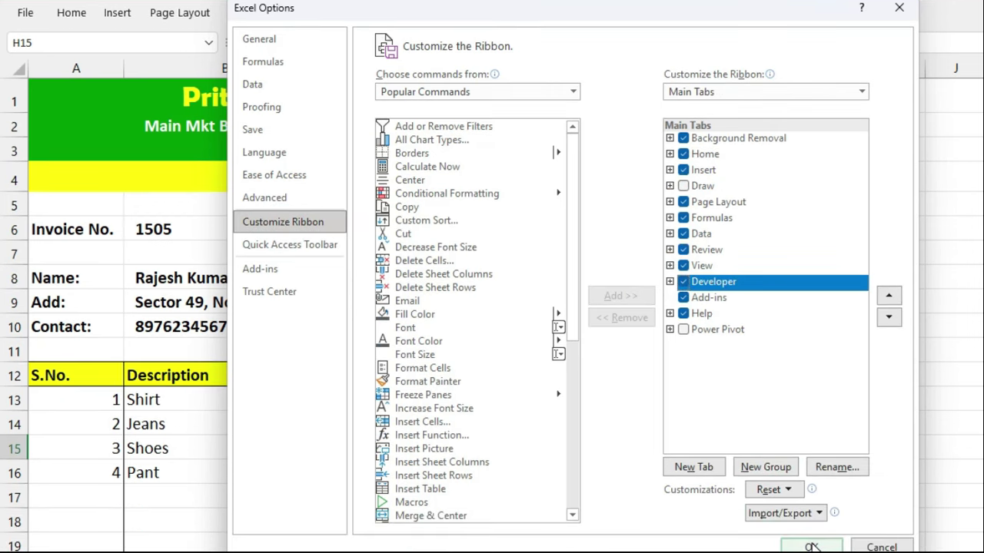
{"action": "left_click", "coordinate": [812, 547]}
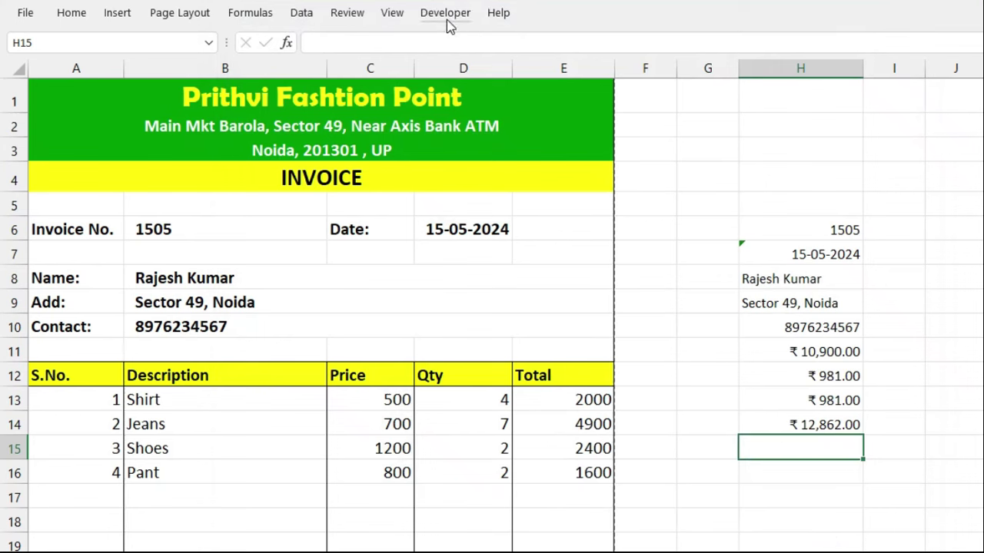
{"action": "left_click", "coordinate": [446, 13]}
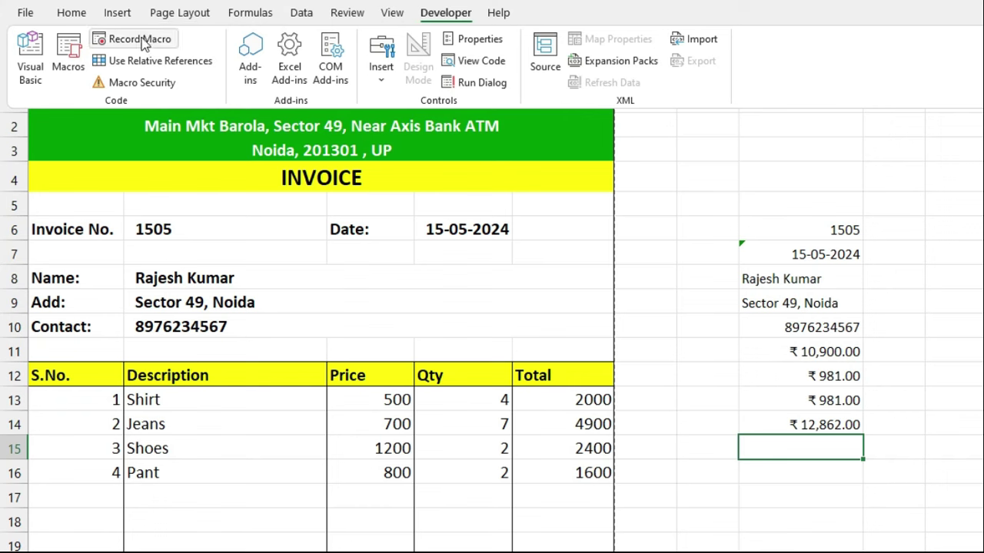
{"action": "left_click", "coordinate": [434, 12]}
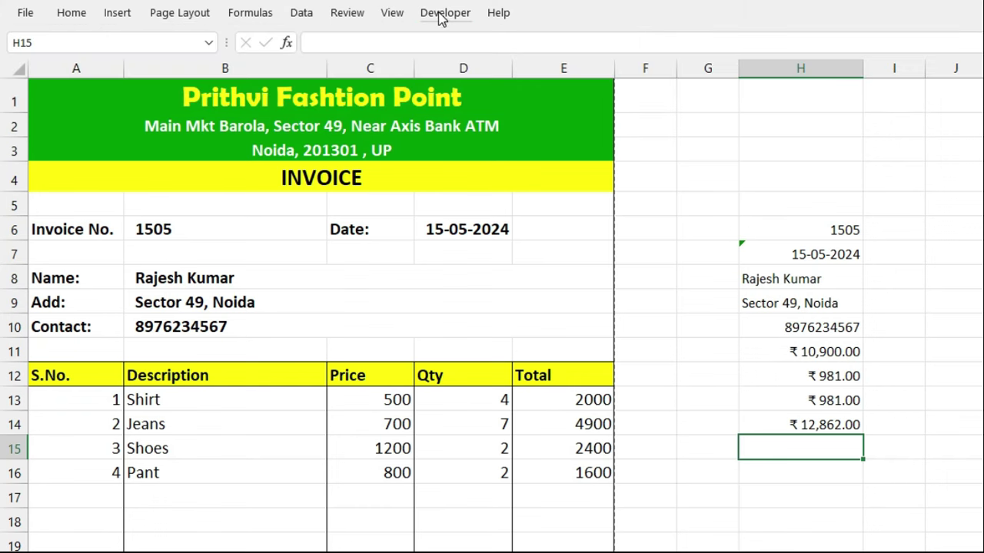
Set up a new macro recording with the Ctrl+Shift+A shortcut
{"action": "left_click", "coordinate": [434, 13]}
{"action": "left_click", "coordinate": [140, 39]}
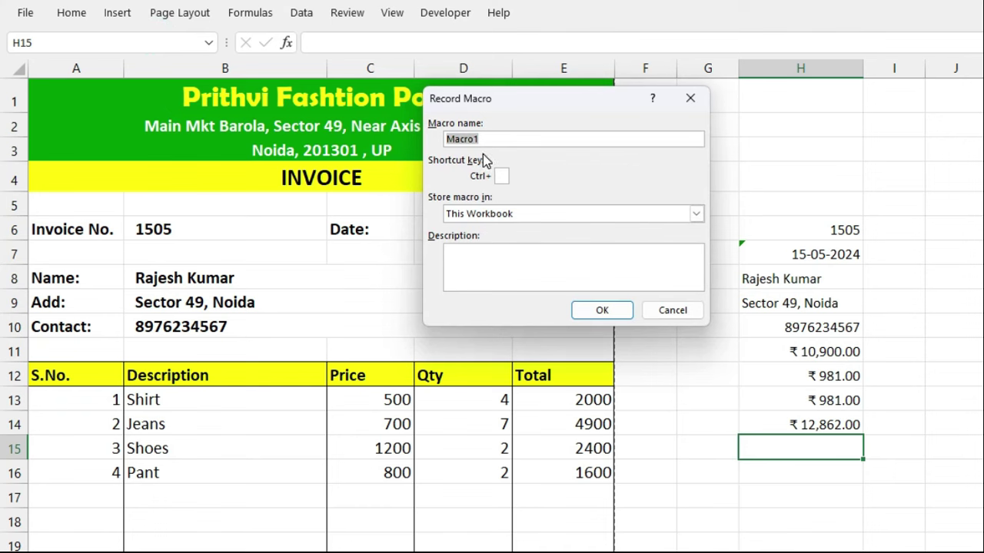
{"action": "left_click", "coordinate": [500, 141]}
{"action": "key", "text": "shift+a"}
{"action": "left_click", "coordinate": [489, 256]}
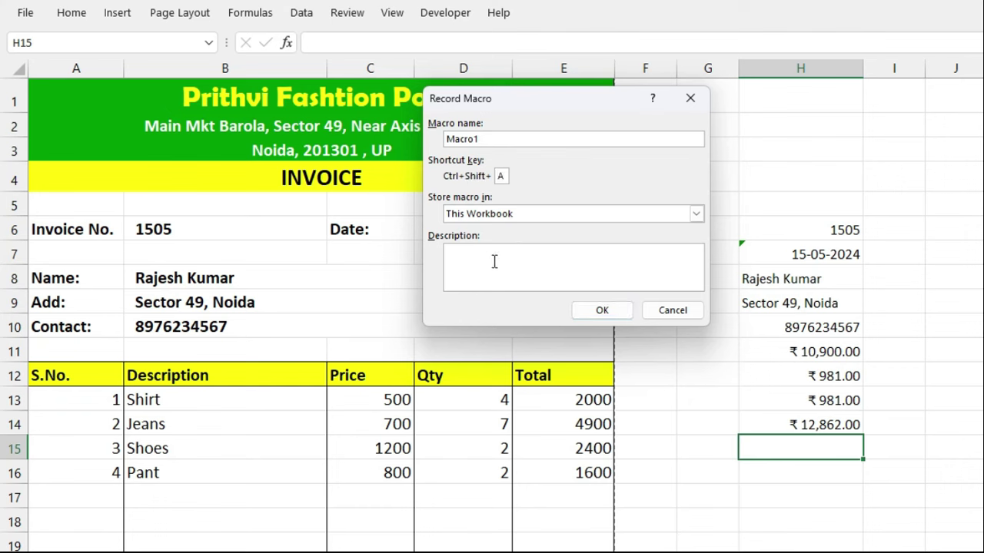
{"action": "left_click", "coordinate": [614, 313]}
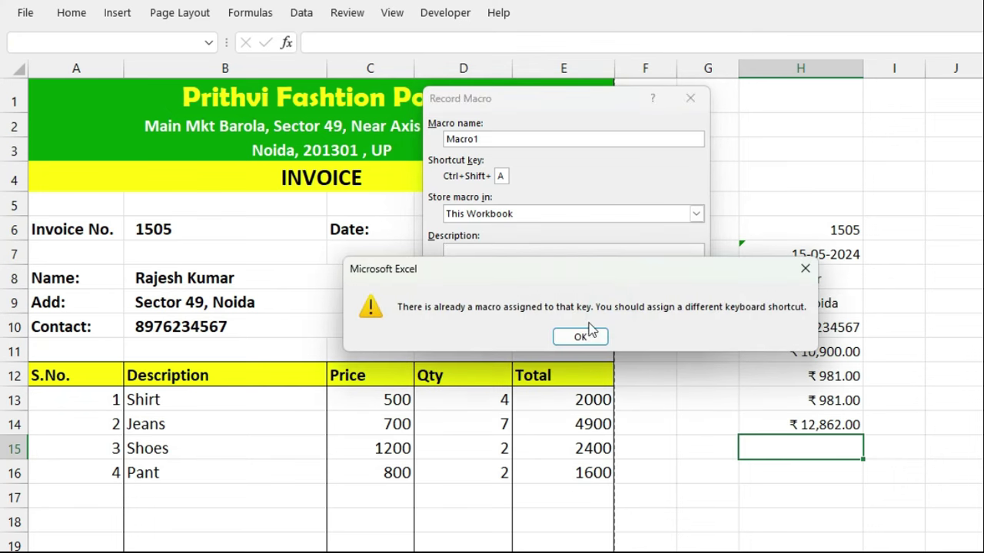
After the shortcut conflict warning, change the shortcut to Ctrl+Shift+S and start recording Macro1
{"action": "left_click", "coordinate": [803, 269]}
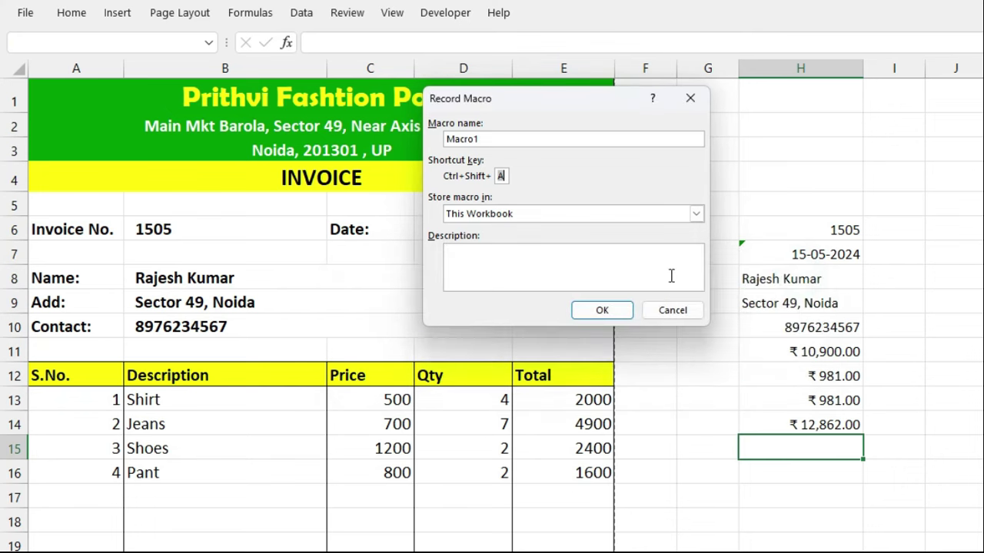
{"action": "key", "text": "BackSpace"}
{"action": "key", "text": "shift+s"}
{"action": "left_click", "coordinate": [622, 310]}
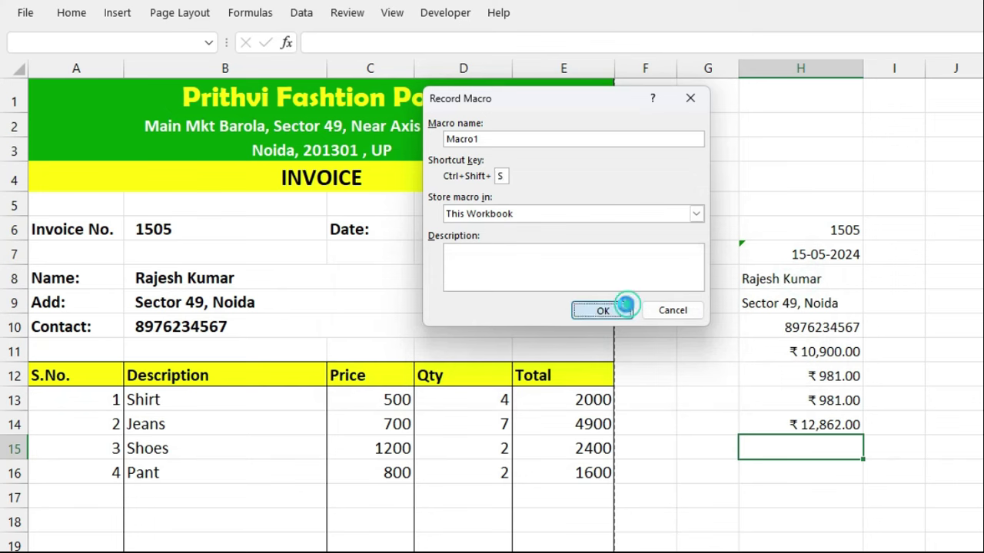
{"action": "left_click", "coordinate": [445, 13]}
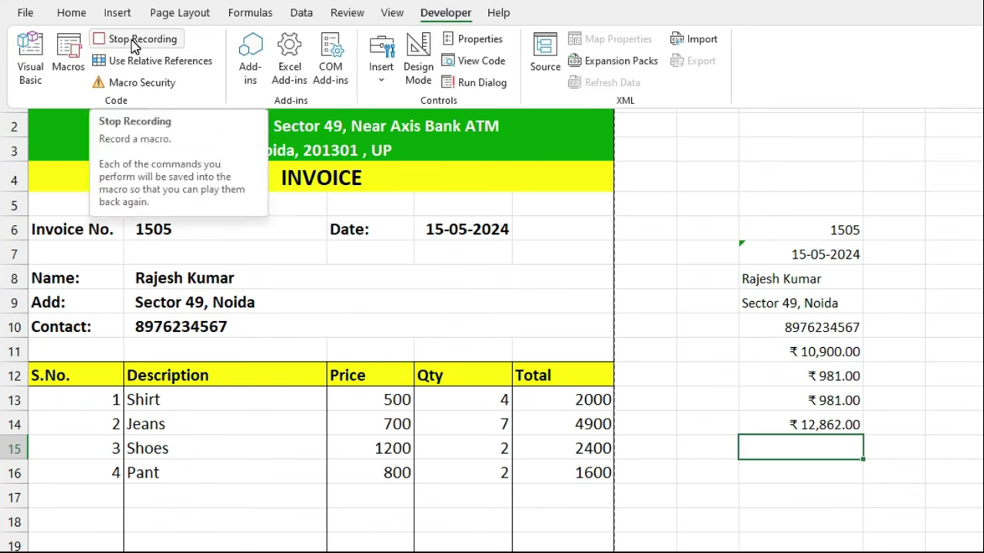
{"action": "left_click", "coordinate": [135, 40]}
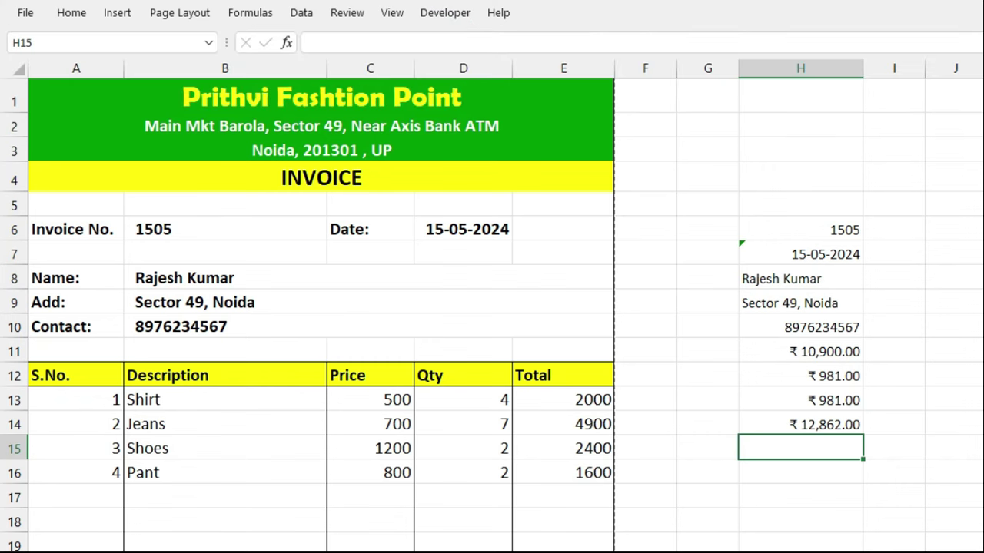
{"action": "left_click", "coordinate": [747, 306]}
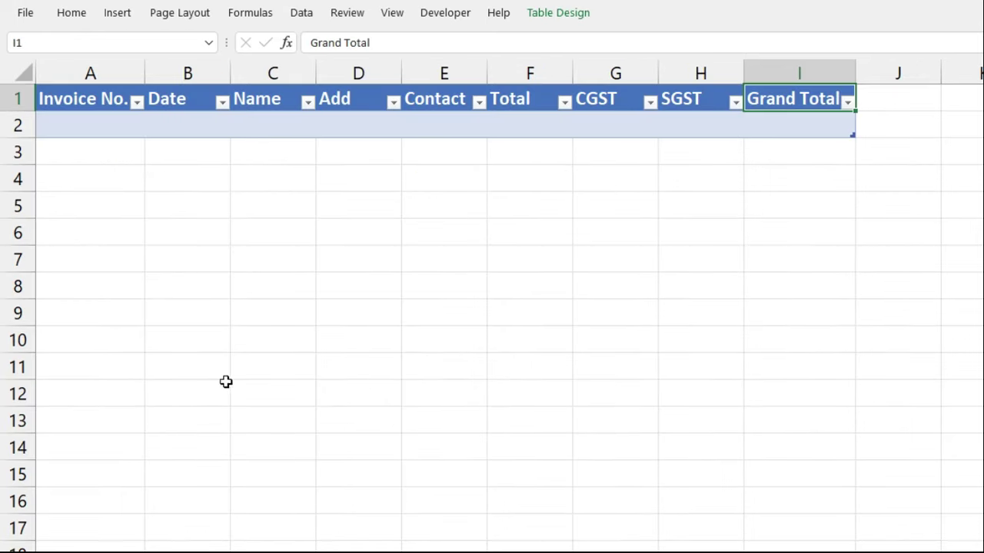
{"action": "left_click", "coordinate": [74, 128]}
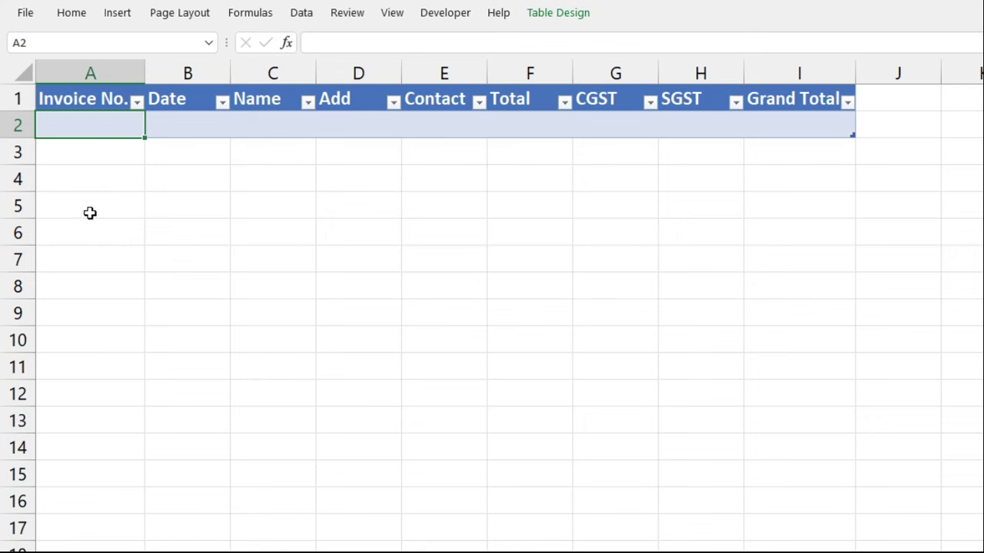
{"action": "left_click", "coordinate": [17, 125]}
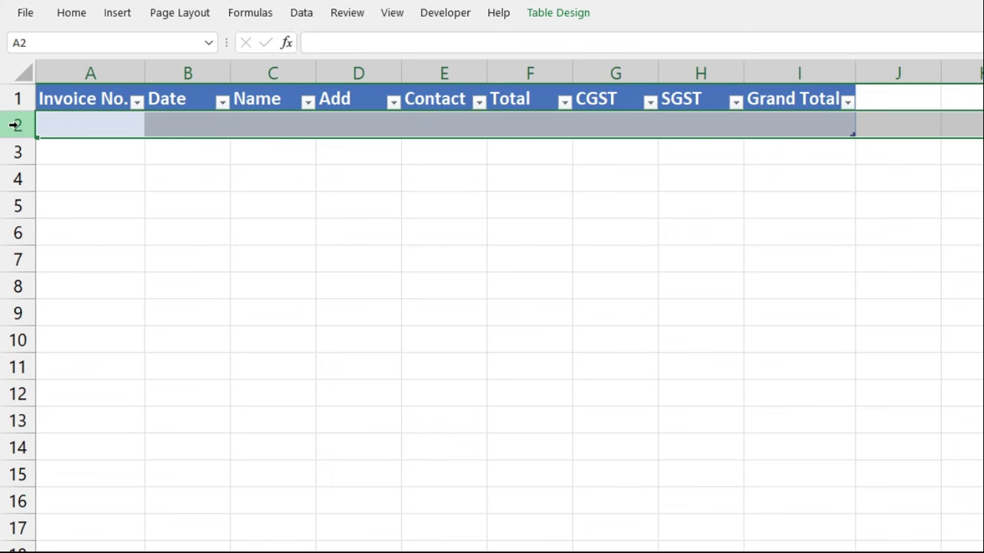
{"action": "right_click", "coordinate": [14, 124]}
{"action": "left_click", "coordinate": [48, 259]}
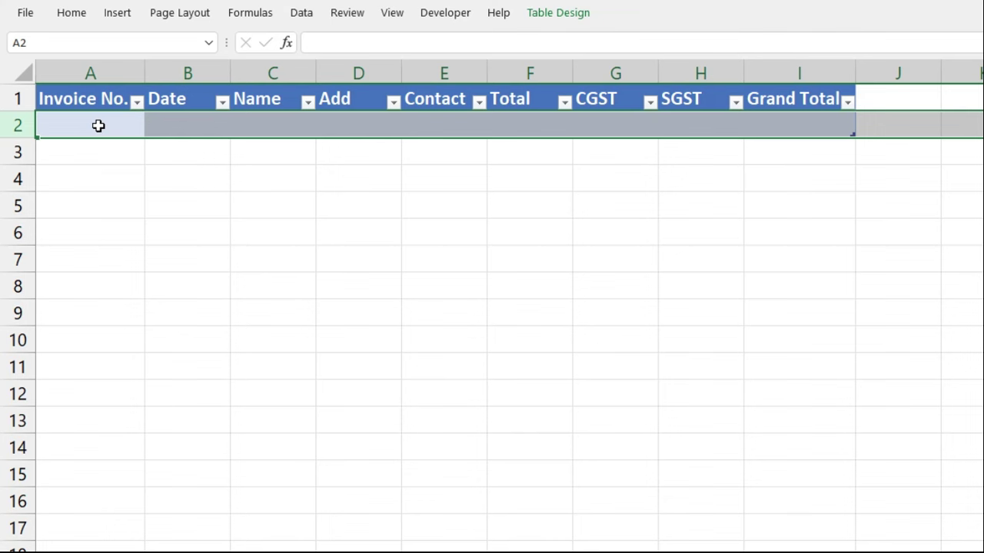
{"action": "left_click", "coordinate": [143, 548]}
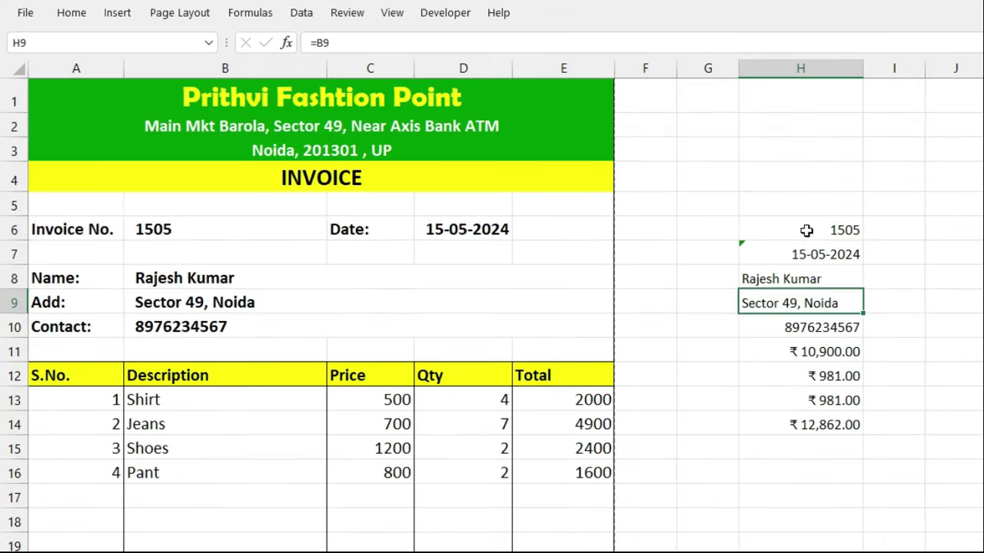
Copy H6:H14 and paste it as transposed values into table row A2
{"action": "left_click_drag", "start_coordinate": [806, 231], "coordinate": [833, 419]}
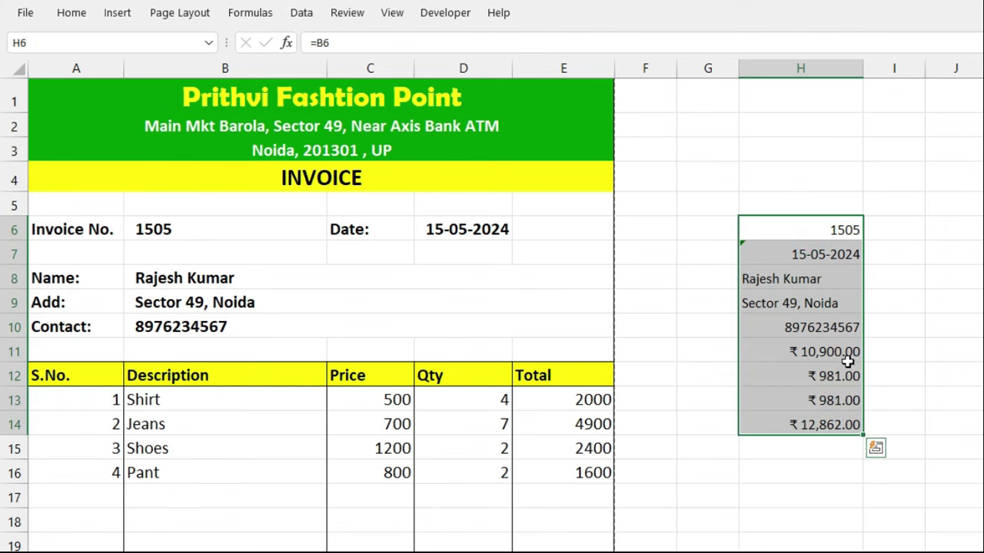
{"action": "key", "text": "ctrl+c"}
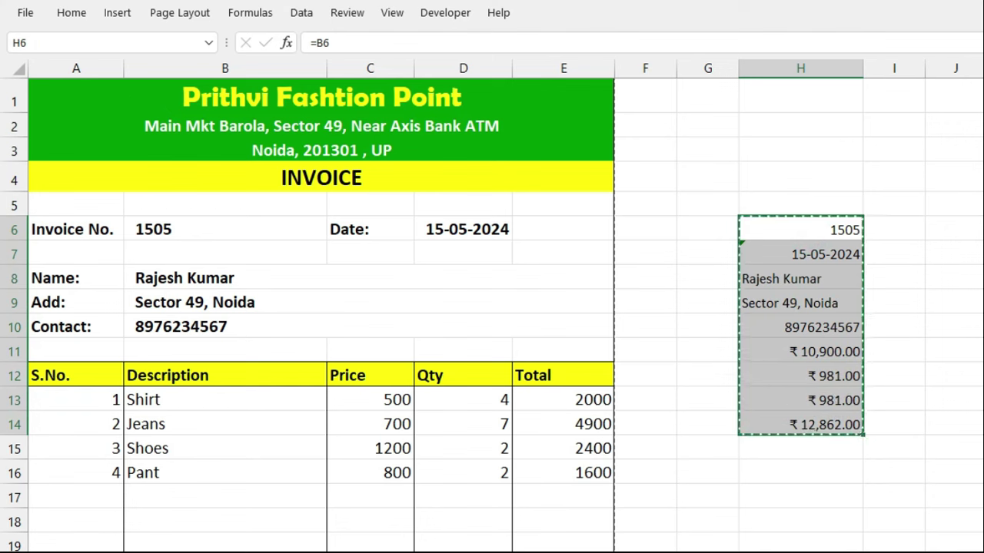
{"action": "key", "text": "ctrl+Page_Up"}
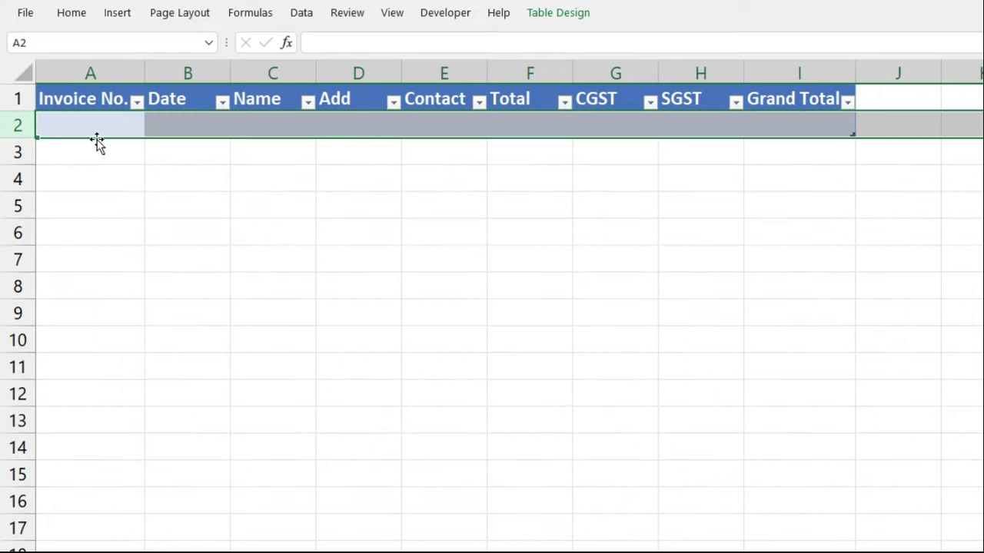
{"action": "left_click", "coordinate": [103, 120]}
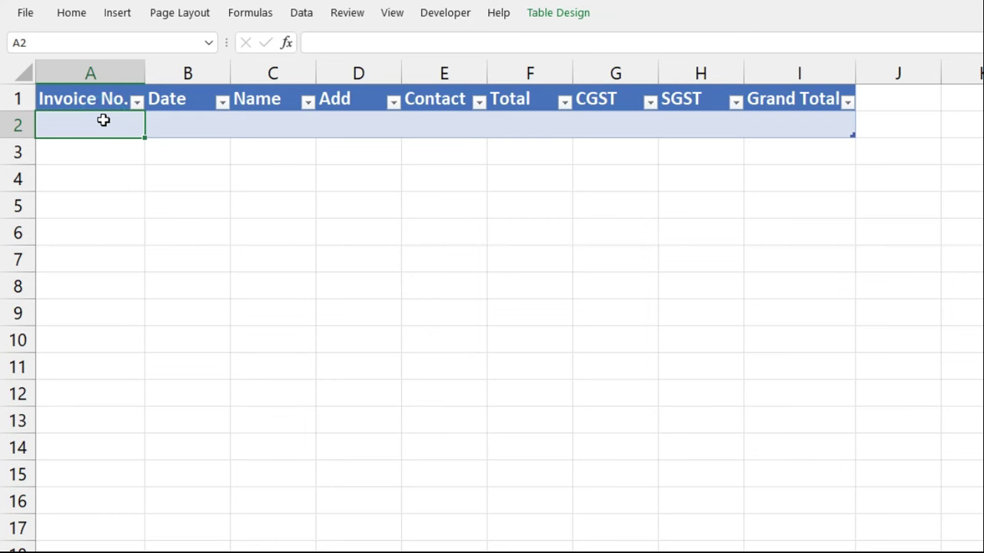
{"action": "key", "text": "ctrl+alt+v"}
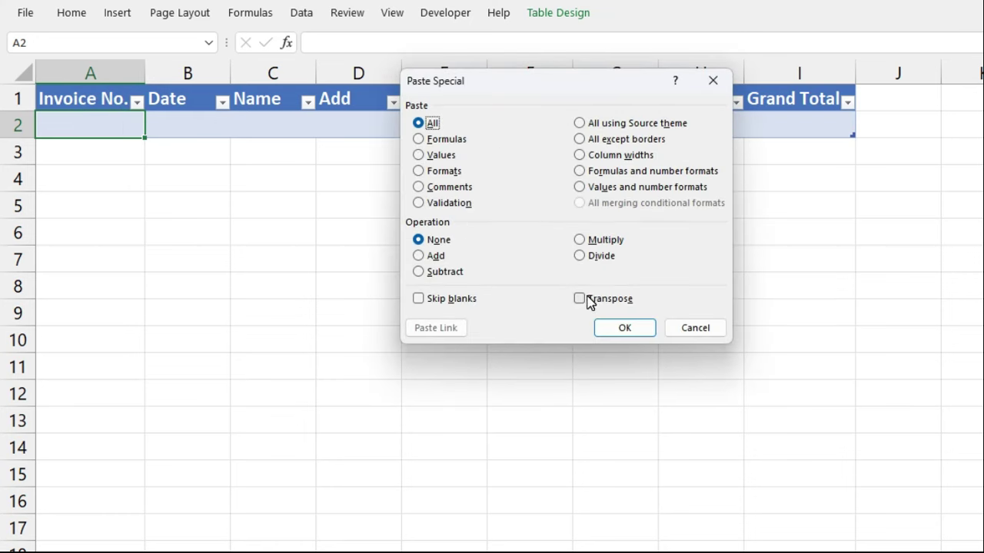
{"action": "left_click", "coordinate": [588, 300]}
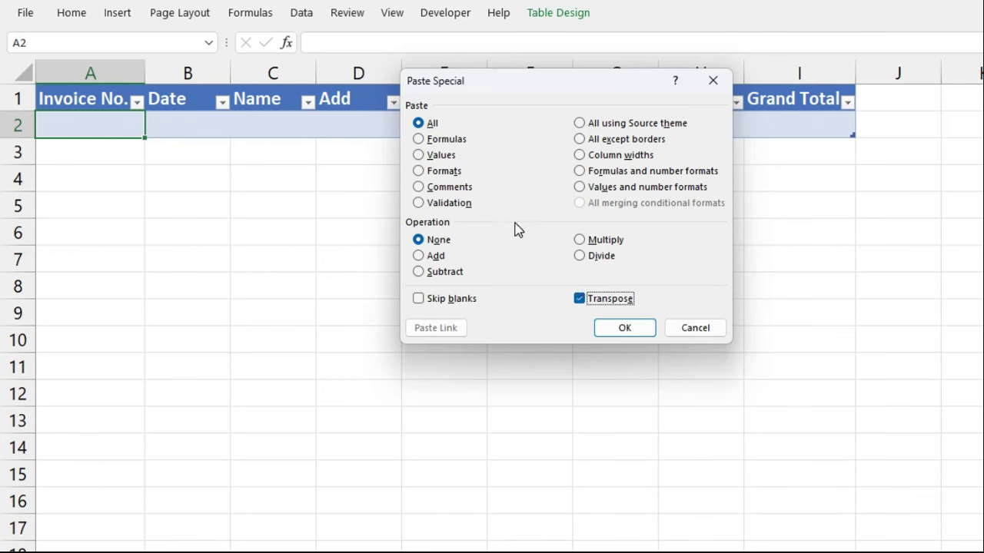
{"action": "left_click", "coordinate": [420, 157]}
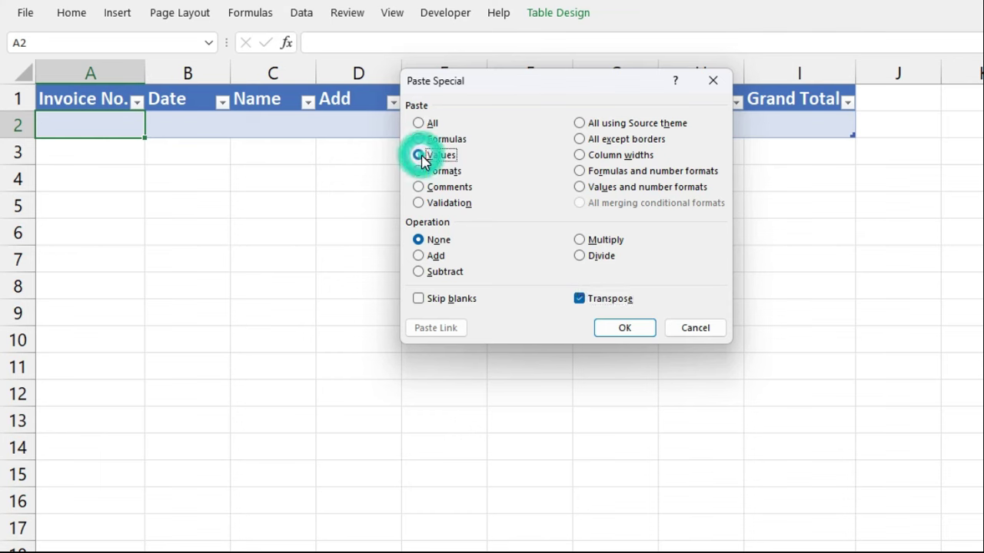
{"action": "left_click", "coordinate": [624, 329]}
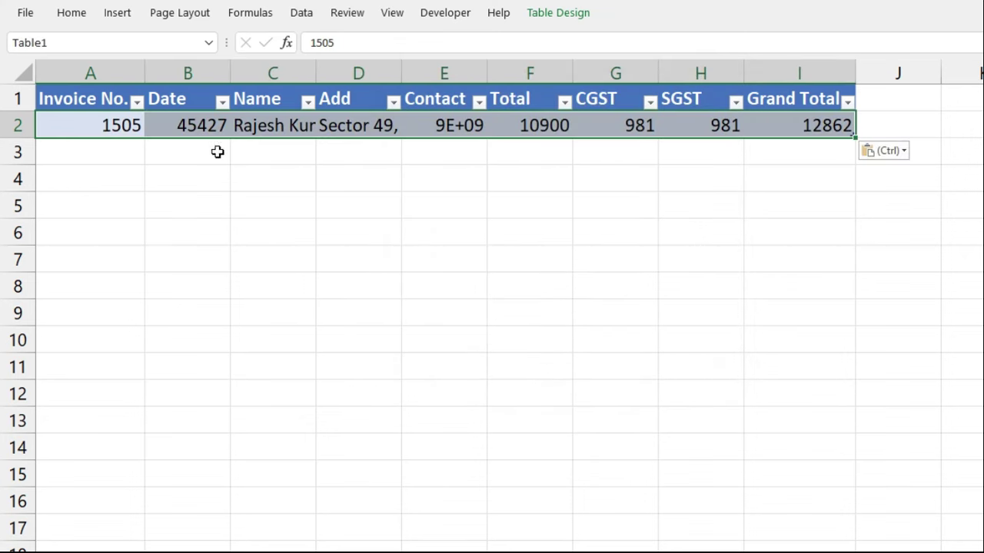
Widen the Contact, Add and Name columns to show their full entries
{"action": "left_click", "coordinate": [845, 133]}
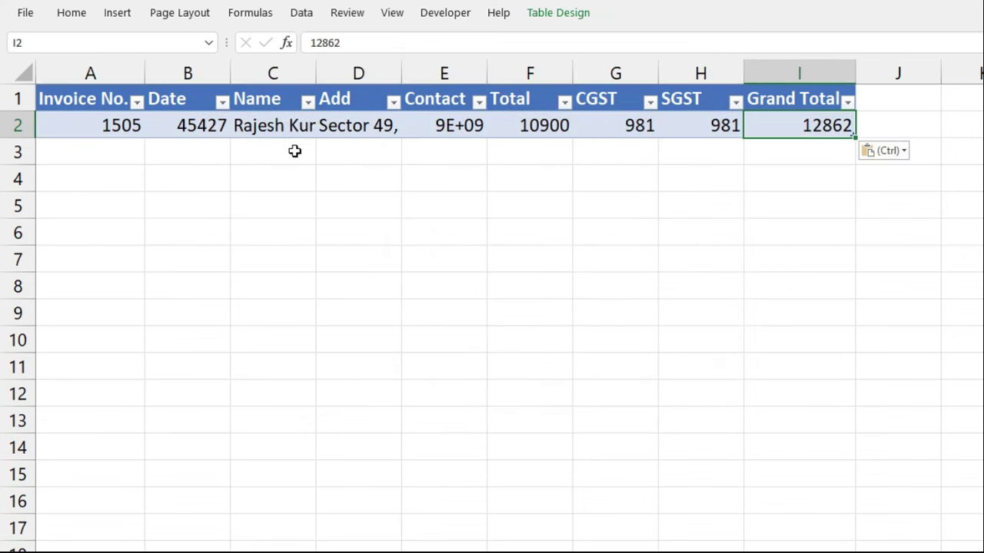
{"action": "left_click_drag", "start_coordinate": [487, 73], "coordinate": [521, 72]}
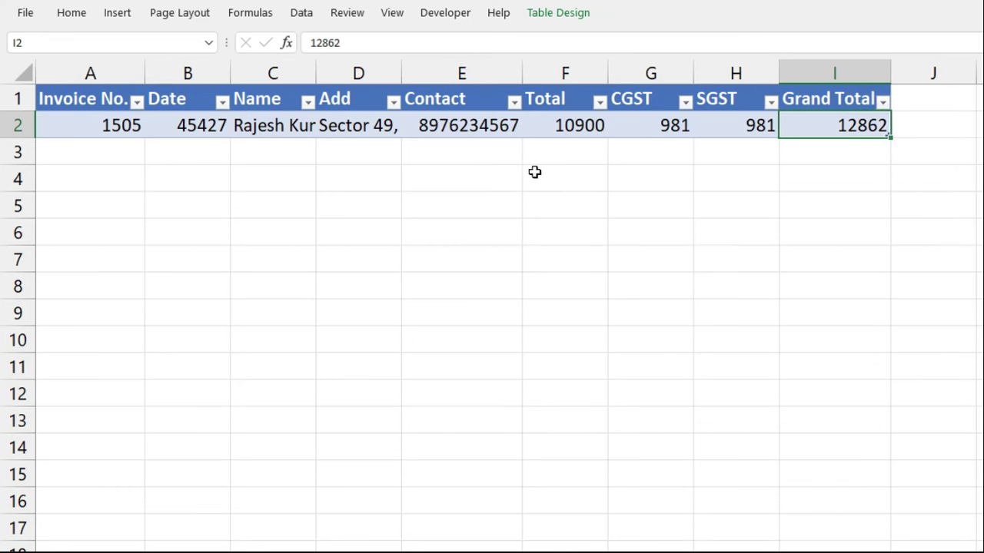
{"action": "left_click_drag", "start_coordinate": [401, 72], "coordinate": [450, 73]}
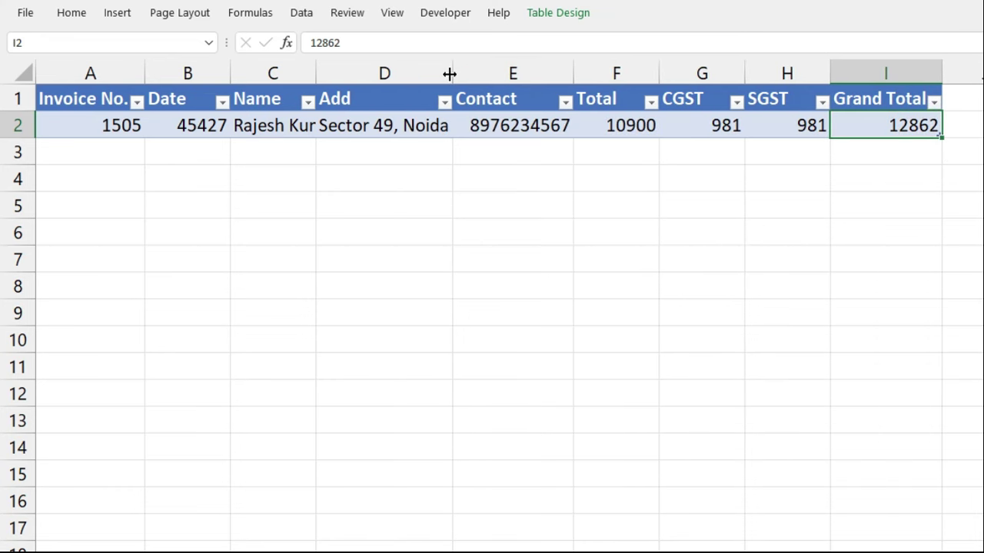
{"action": "left_click_drag", "start_coordinate": [315, 72], "coordinate": [367, 73]}
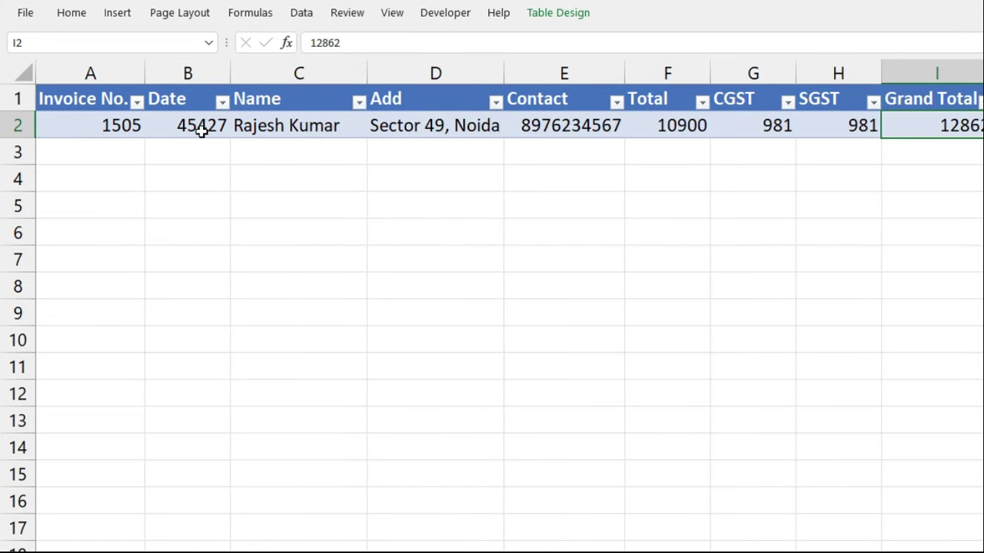
Format column B as a Date so it reads 15-05-2024
{"action": "left_click", "coordinate": [191, 73]}
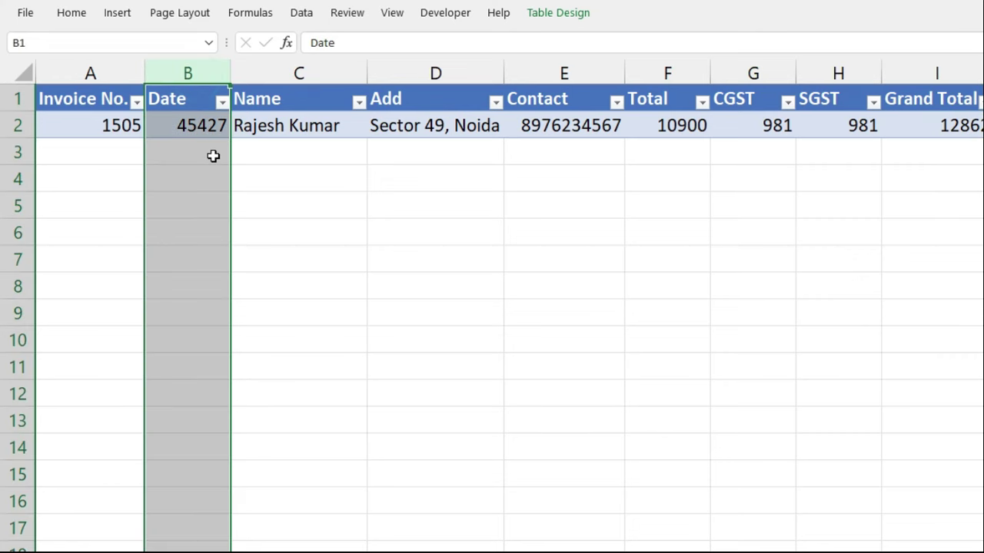
{"action": "key", "text": "ctrl+1"}
{"action": "left_click", "coordinate": [397, 125]}
{"action": "left_click", "coordinate": [681, 393]}
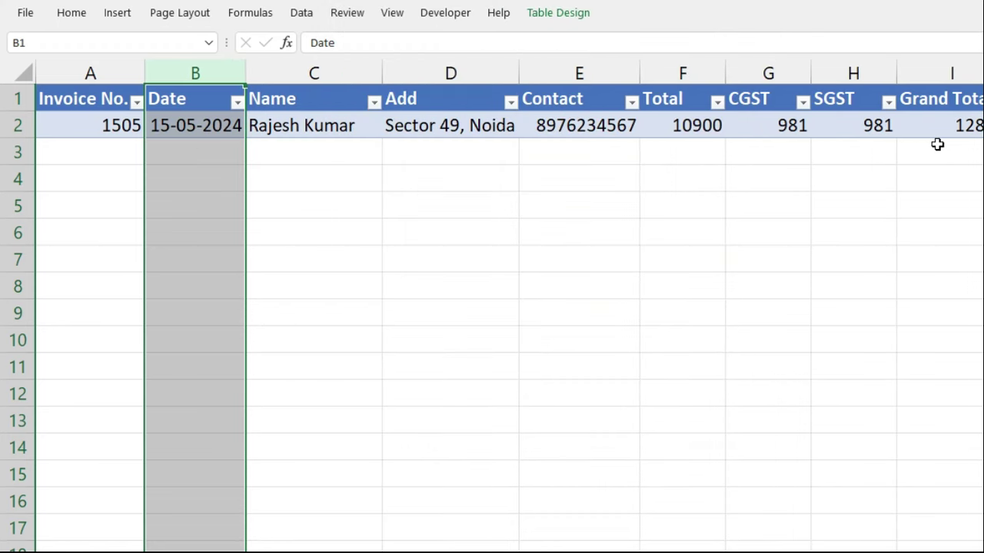
Apply Currency format to columns F:I, showing values like ₹10,900.00 and ₹981.00
{"action": "left_click_drag", "start_coordinate": [711, 73], "coordinate": [959, 58]}
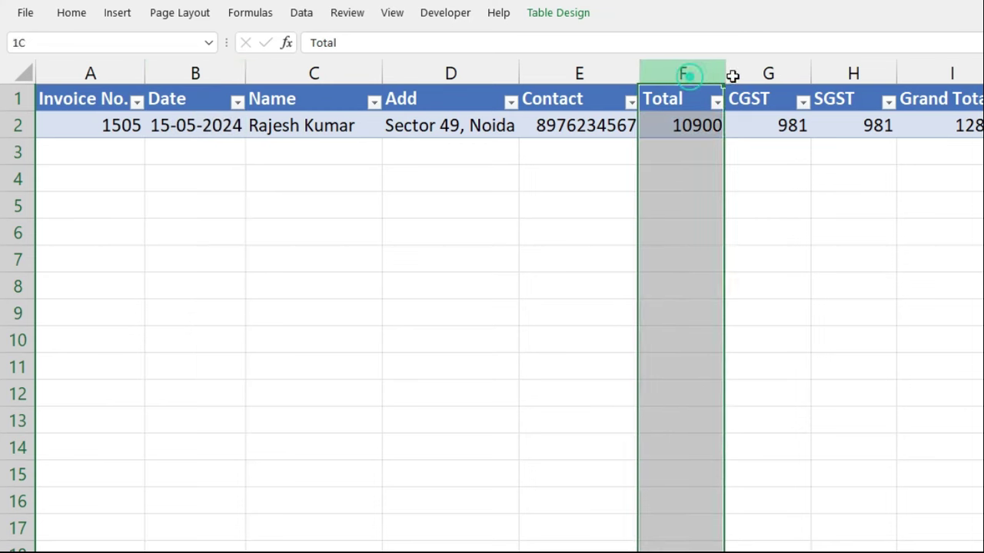
{"action": "key", "text": "ctrl+1"}
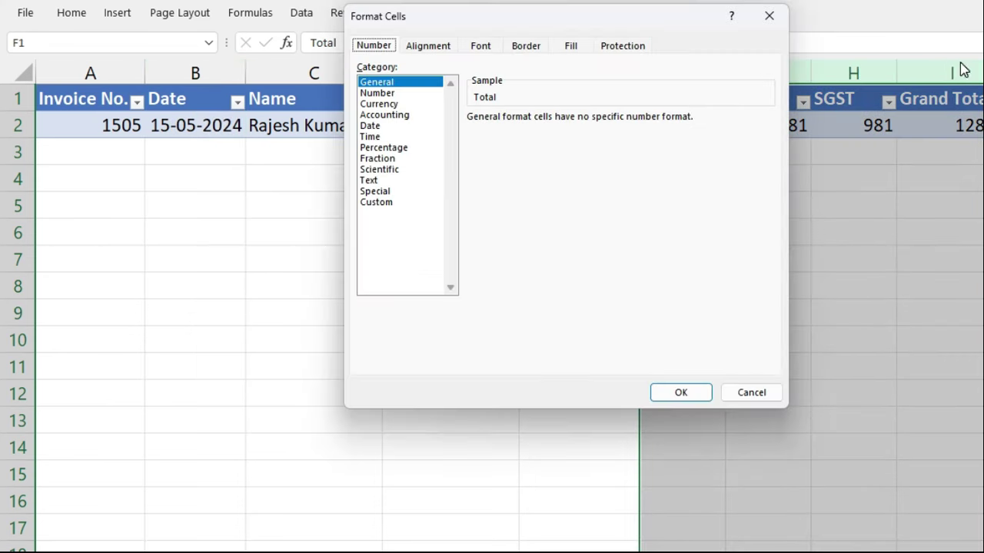
{"action": "left_click", "coordinate": [392, 105]}
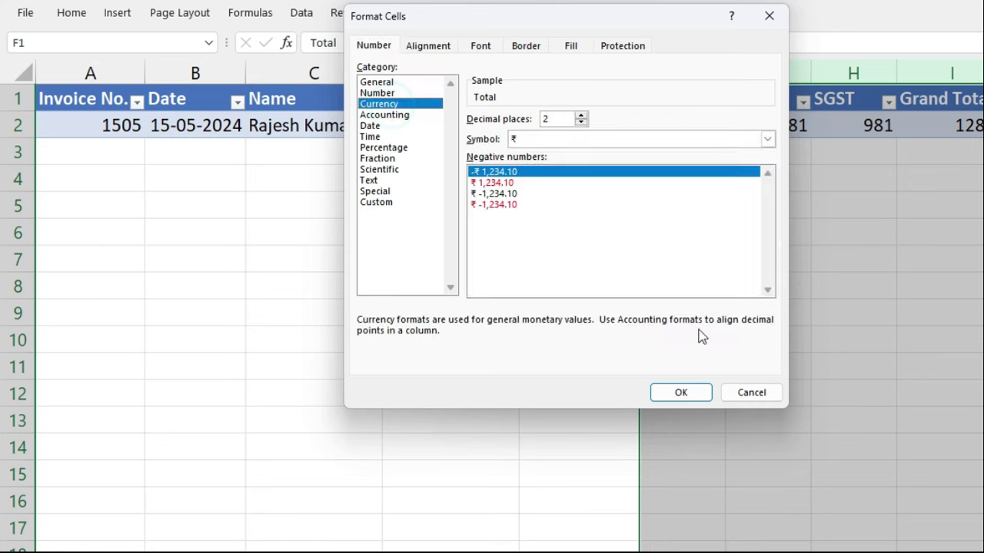
{"action": "left_click", "coordinate": [696, 393]}
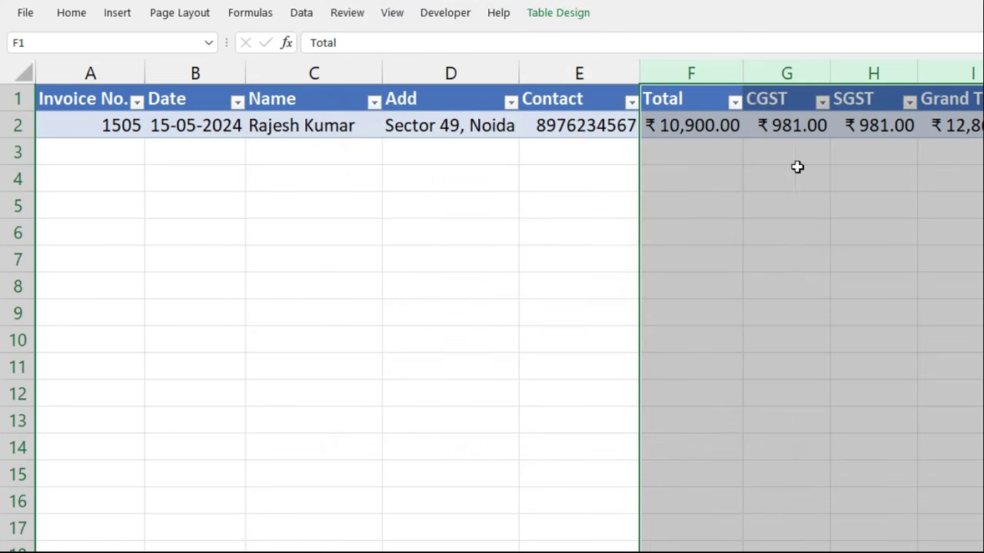
{"action": "left_click", "coordinate": [580, 184]}
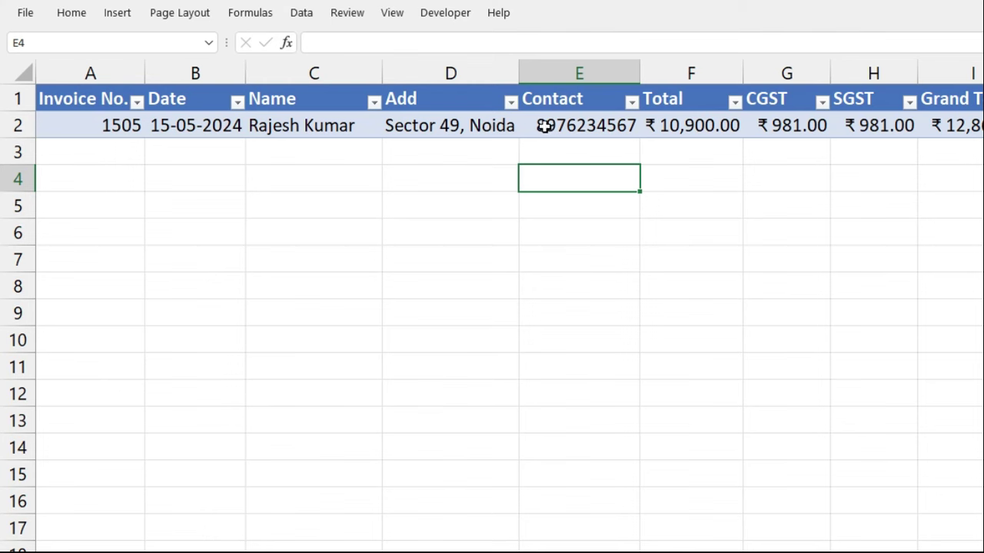
On the Invoice sheet, clear the invoice number, customer details and invoice date
{"action": "key", "text": "ctrl+Page_Down"}
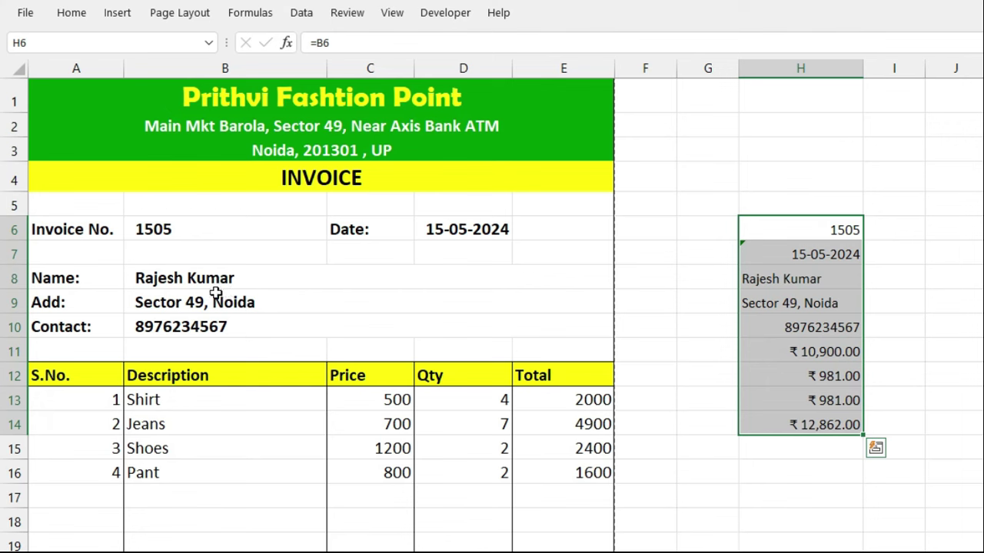
{"action": "left_click", "coordinate": [184, 231]}
{"action": "key", "text": "Delete"}
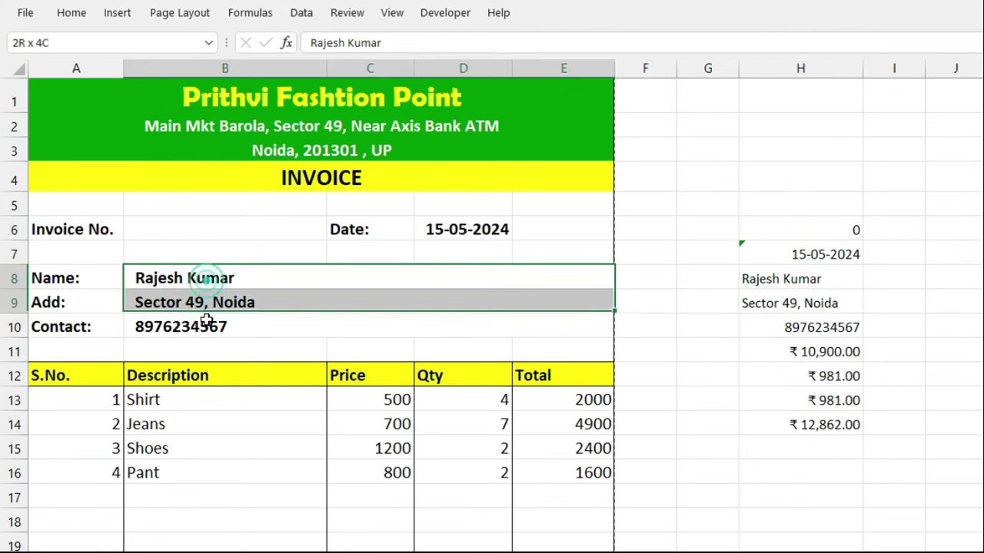
{"action": "left_click_drag", "start_coordinate": [185, 278], "coordinate": [204, 327]}
{"action": "key", "text": "Delete"}
{"action": "left_click", "coordinate": [450, 228]}
{"action": "key", "text": "Delete"}
Clear the item descriptions, prices and quantities in B13:D16
{"action": "mouse_move", "coordinate": [138, 399]}
{"action": "left_mouse_down"}
{"action": "mouse_move", "coordinate": [305, 471]}
{"action": "mouse_move", "coordinate": [492, 461]}
{"action": "left_mouse_up"}
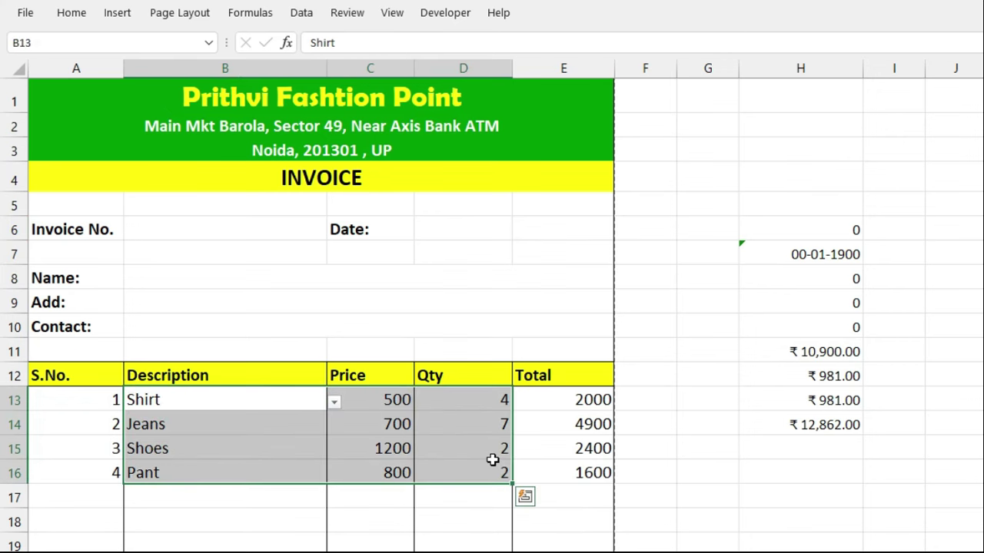
{"action": "key", "text": "Delete"}
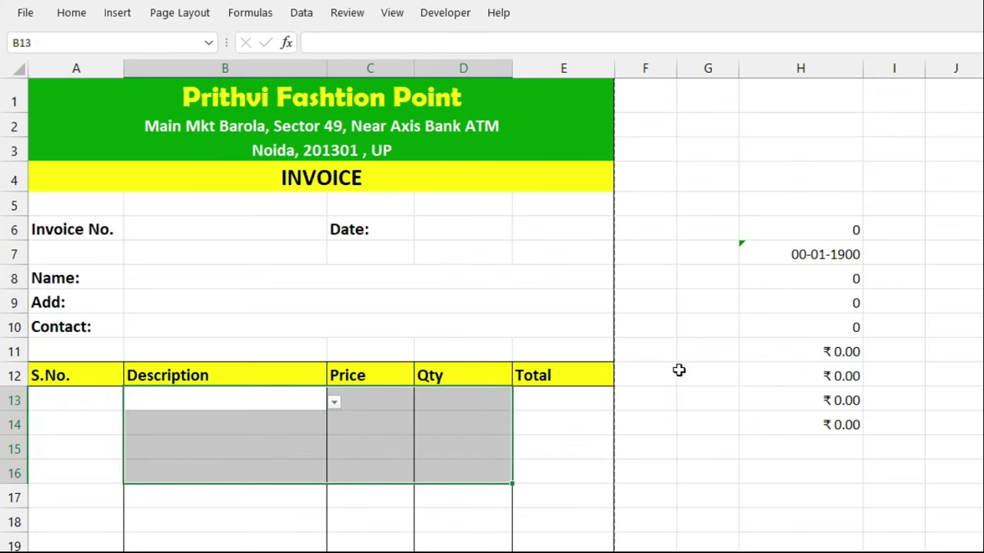
{"action": "left_click", "coordinate": [680, 373]}
{"action": "scroll", "coordinate": [3, 192], "scroll_direction": "down", "scroll_amount": 2}
{"action": "scroll", "coordinate": [3, 192], "scroll_direction": "down", "scroll_amount": 2}
{"action": "scroll", "coordinate": [3, 192], "scroll_direction": "down", "scroll_amount": 1}
{"action": "scroll", "coordinate": [492, 315], "scroll_direction": "up", "scroll_amount": 2}
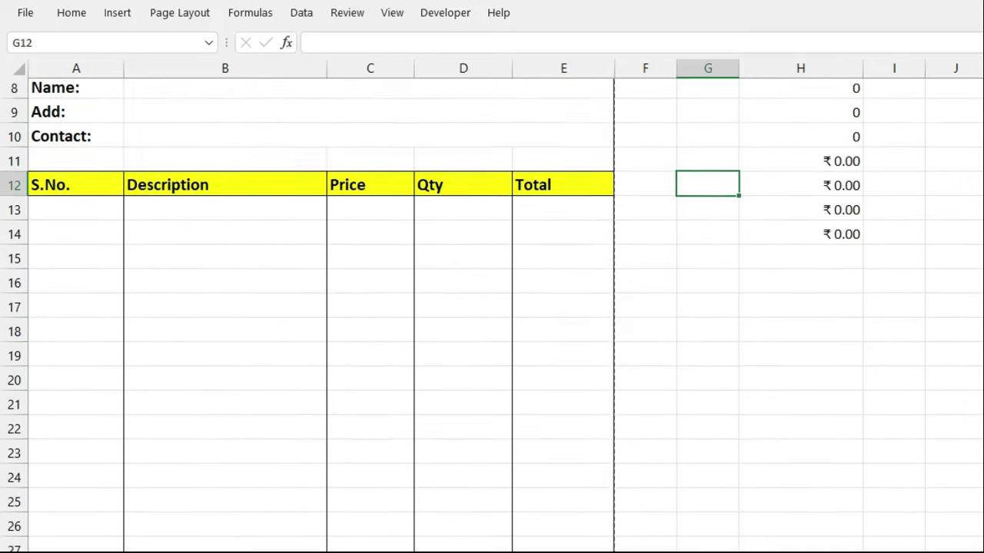
{"action": "scroll", "coordinate": [491, 315], "scroll_direction": "up", "scroll_amount": 3}
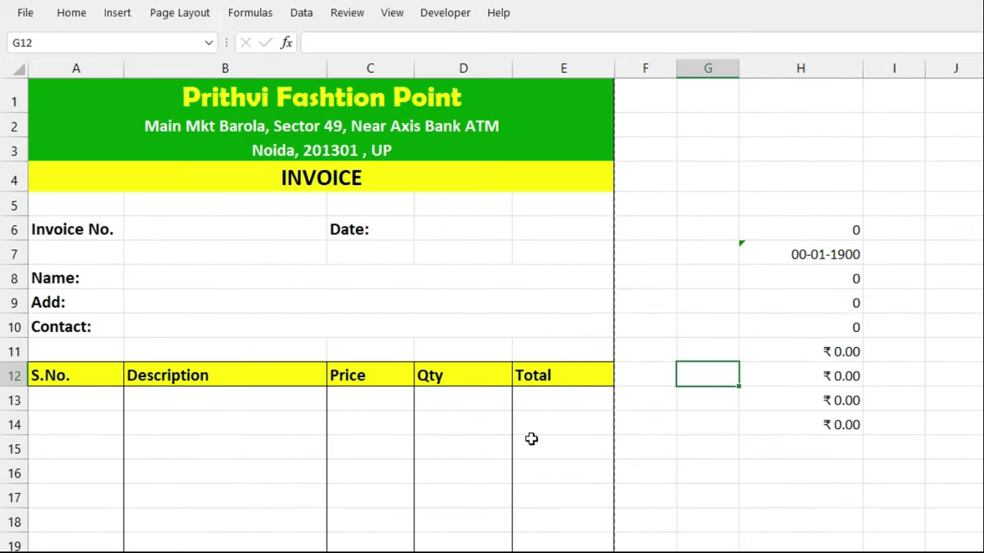
{"action": "left_click", "coordinate": [203, 225]}
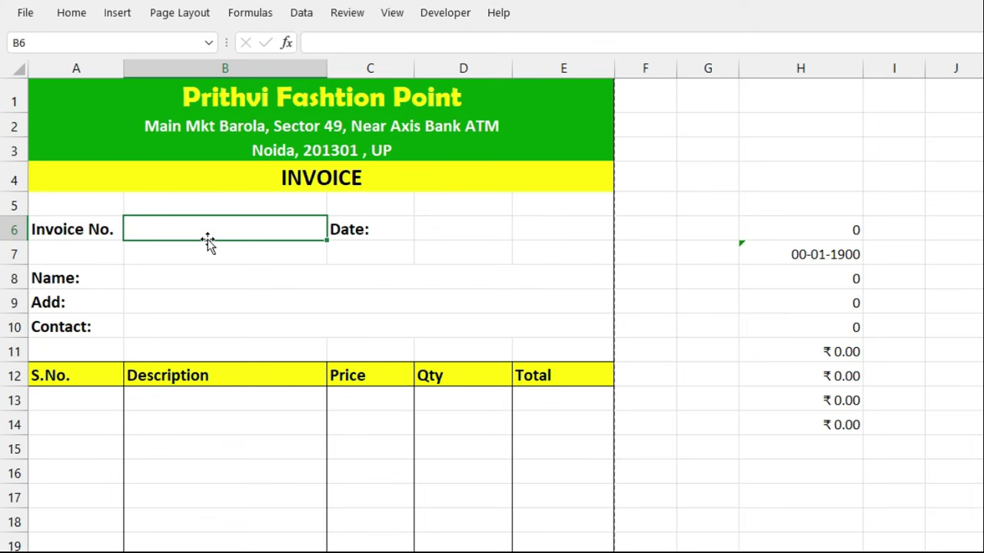
Stop the macro recording
{"action": "left_click", "coordinate": [444, 13]}
{"action": "left_click", "coordinate": [140, 39]}
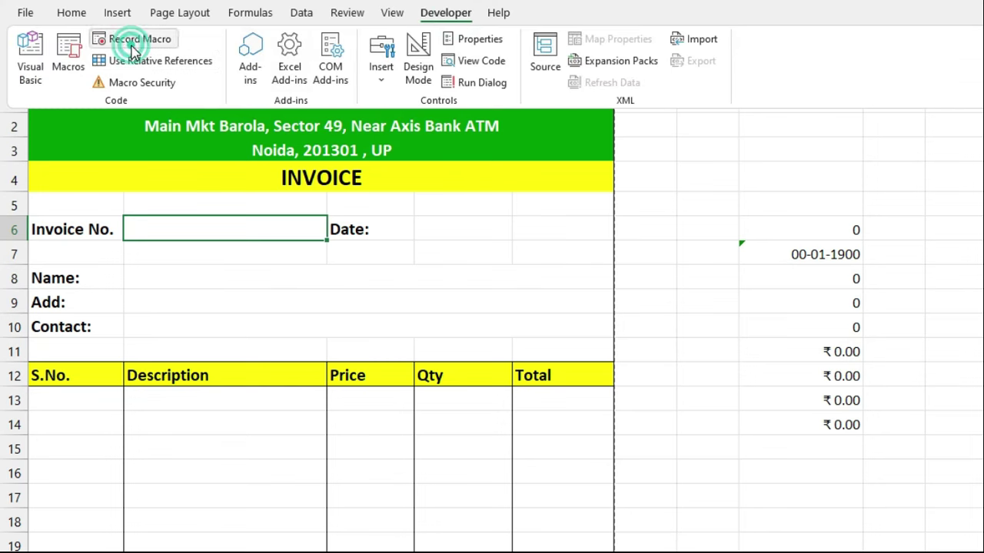
{"action": "left_click", "coordinate": [249, 250]}
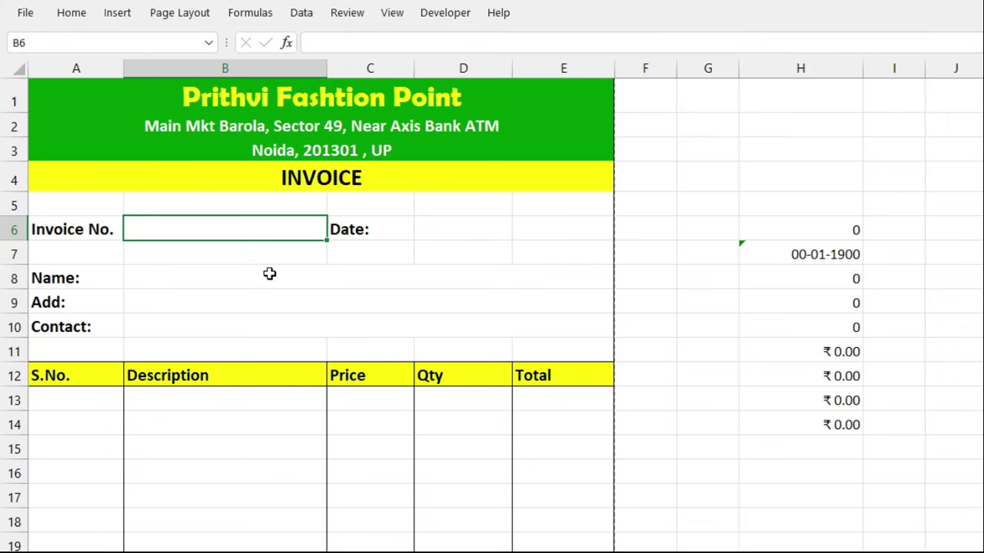
Enter invoice 1504 dated 14-05-2024 with the customer's name, address and contact number
{"action": "type", "text": "150"}
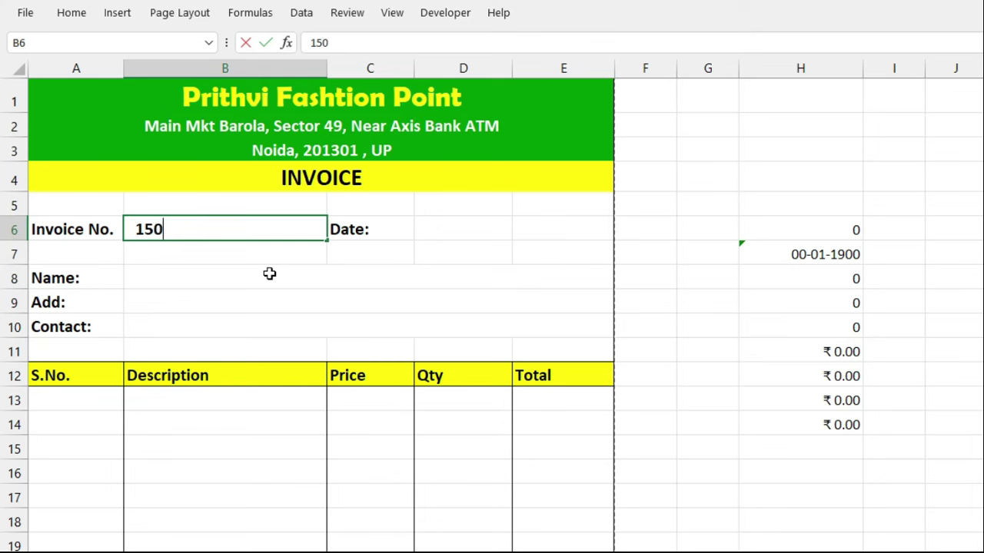
{"action": "type", "text": "4"}
{"action": "key", "text": "Tab"}
{"action": "key", "text": "Tab"}
{"action": "type", "text": "14-05-2024"}
{"action": "left_click", "coordinate": [269, 273]}
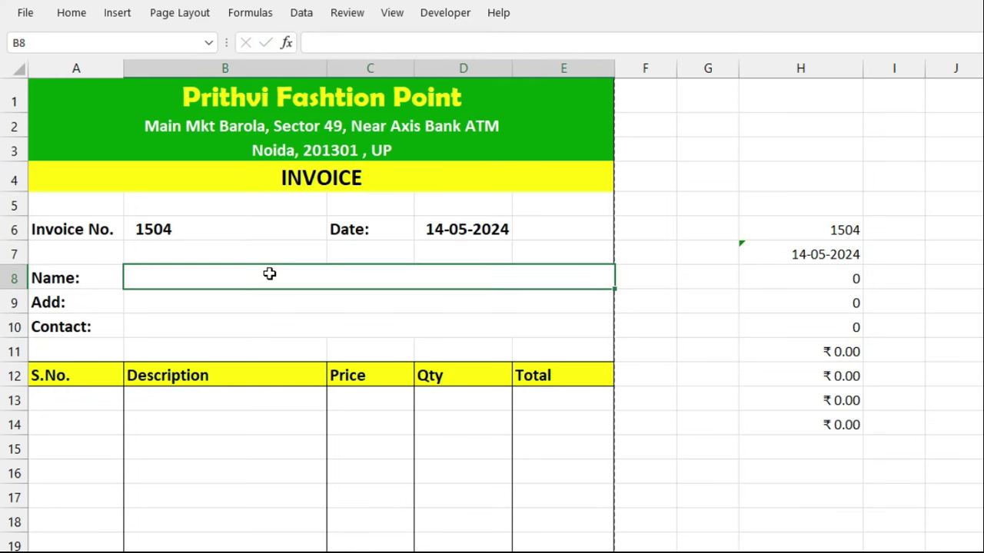
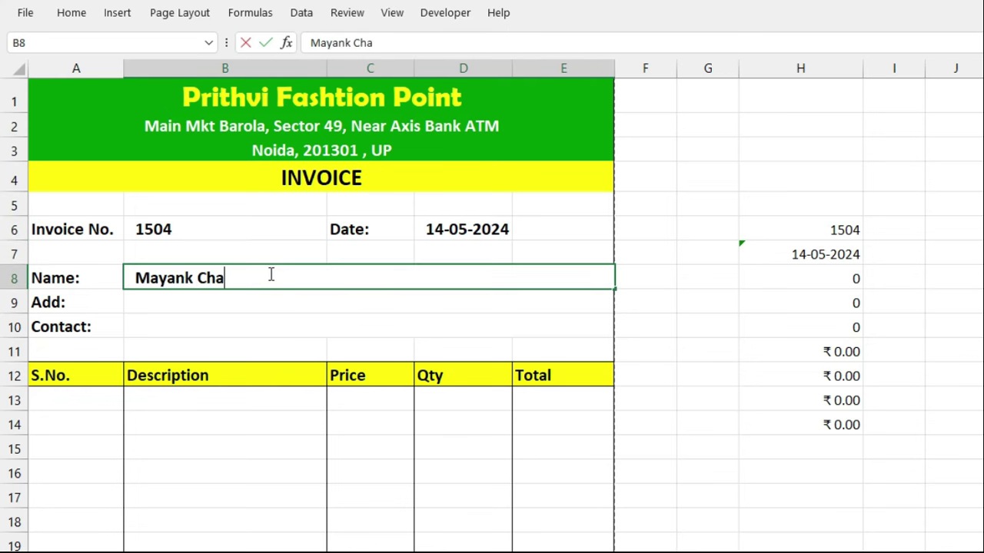
{"action": "key", "text": "Return"}
{"action": "type", "text": "Sec"}
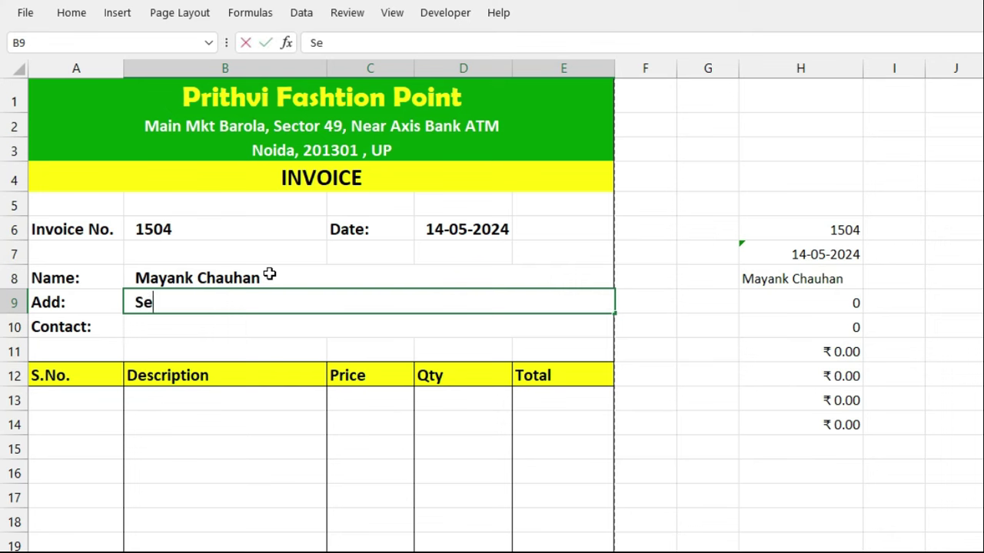
{"action": "type", "text": "tor - 45, Noida"}
{"action": "key", "text": "Return"}
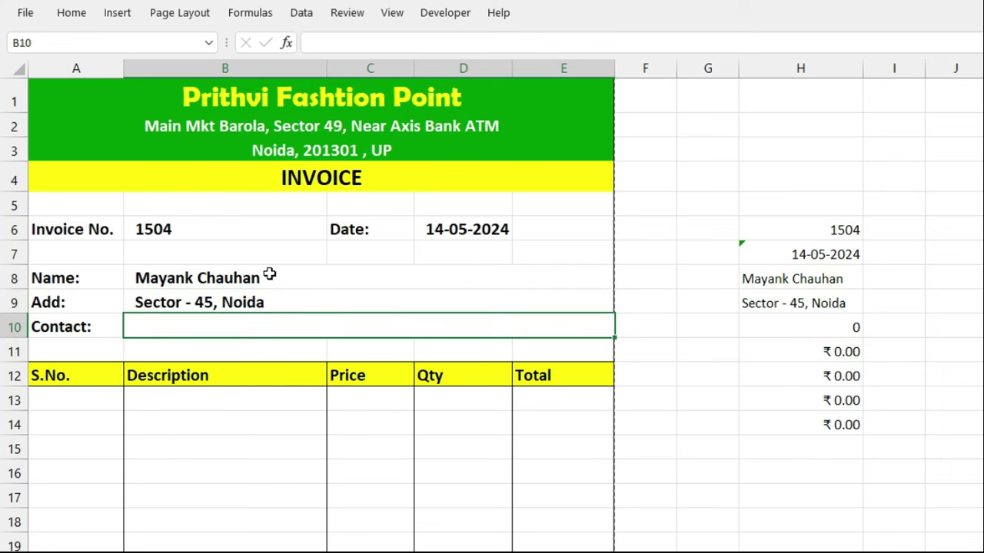
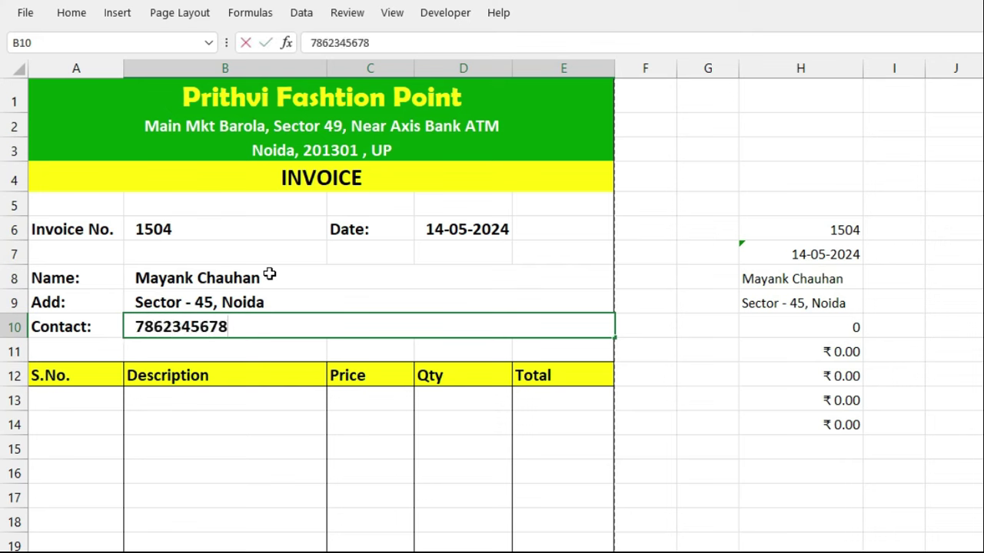
{"action": "key", "text": "Return"}
Add Jeans as the first item at price 700, quantity 2
{"action": "left_click", "coordinate": [252, 397]}
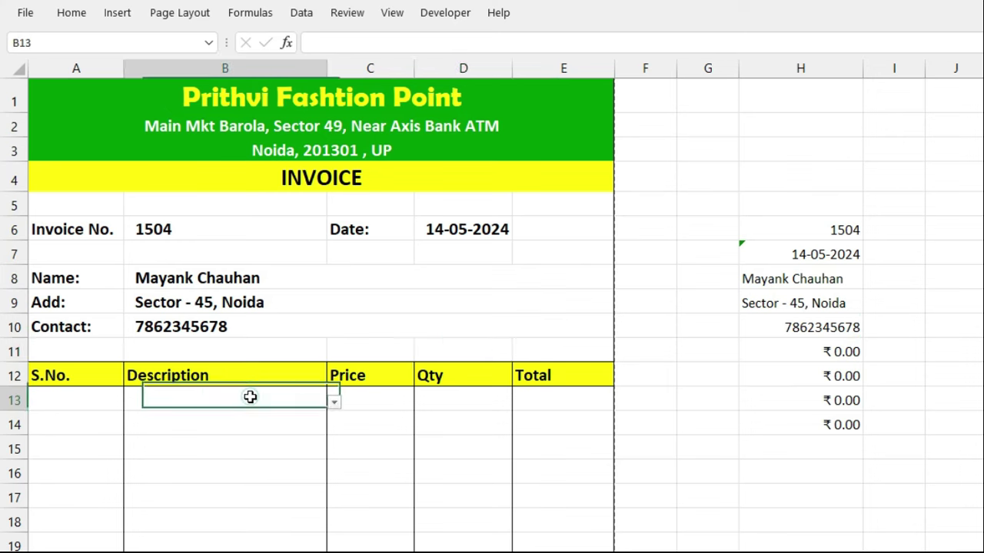
{"action": "left_click", "coordinate": [333, 402]}
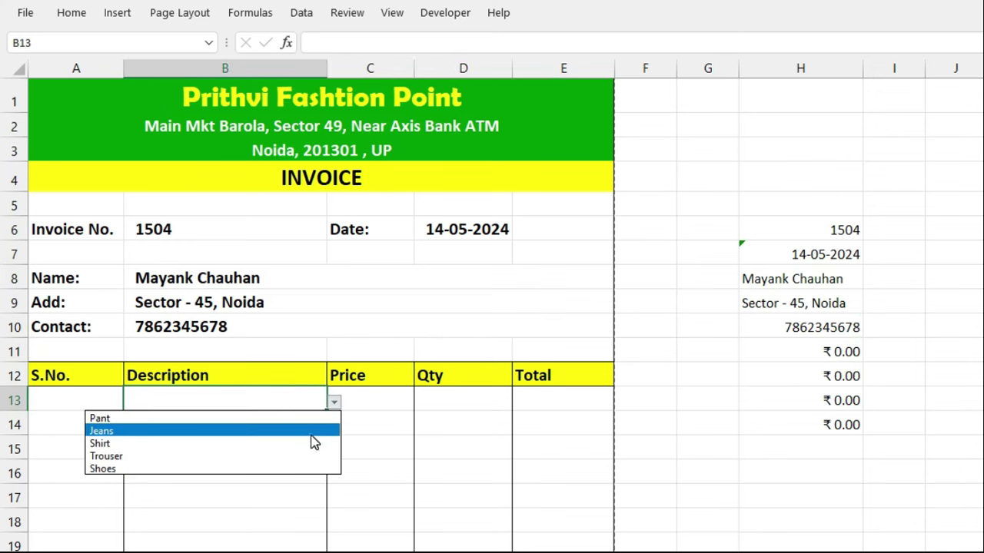
{"action": "left_click", "coordinate": [311, 431]}
{"action": "left_click", "coordinate": [384, 402]}
{"action": "type", "text": "700"}
{"action": "left_click", "coordinate": [452, 403]}
{"action": "type", "text": "2"}
{"action": "left_click", "coordinate": [438, 440]}
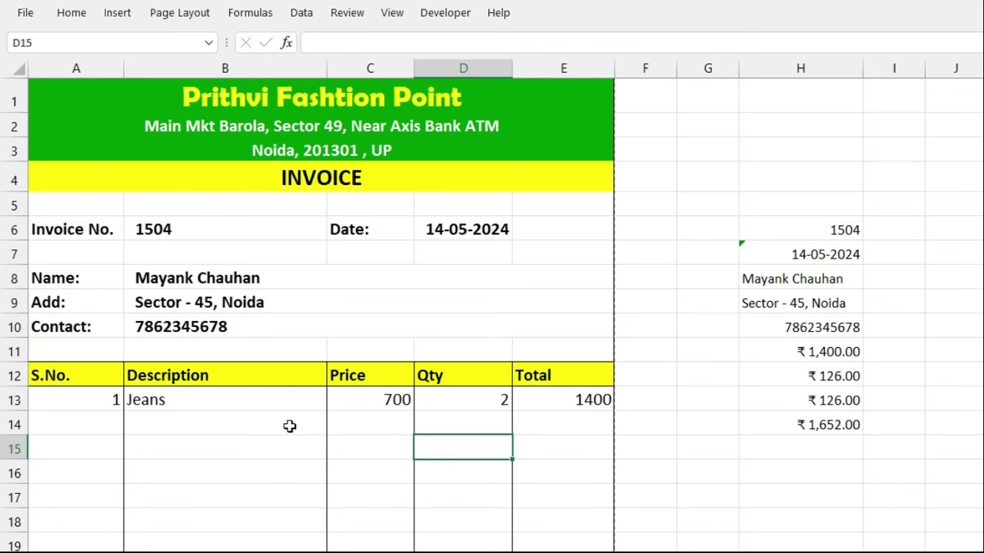
Give the Trouser row a price of 400 and quantity 2
{"action": "left_click", "coordinate": [248, 421]}
{"action": "left_click", "coordinate": [372, 422]}
{"action": "type", "text": "400"}
{"action": "left_click", "coordinate": [462, 425]}
{"action": "type", "text": "2"}
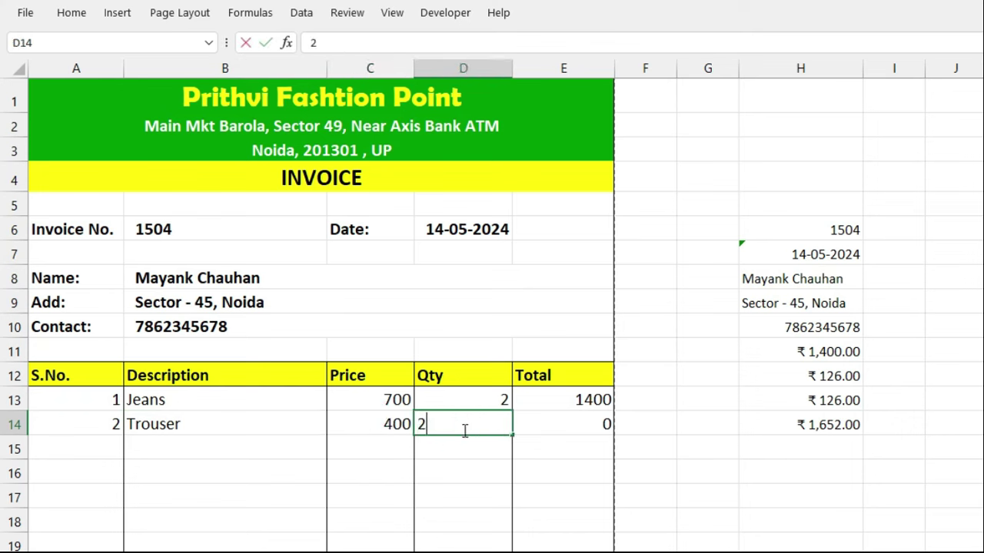
{"action": "left_click", "coordinate": [444, 470]}
Add Shirt at price 600, quantity 3, and send the invoice to the data table
{"action": "left_click", "coordinate": [162, 453]}
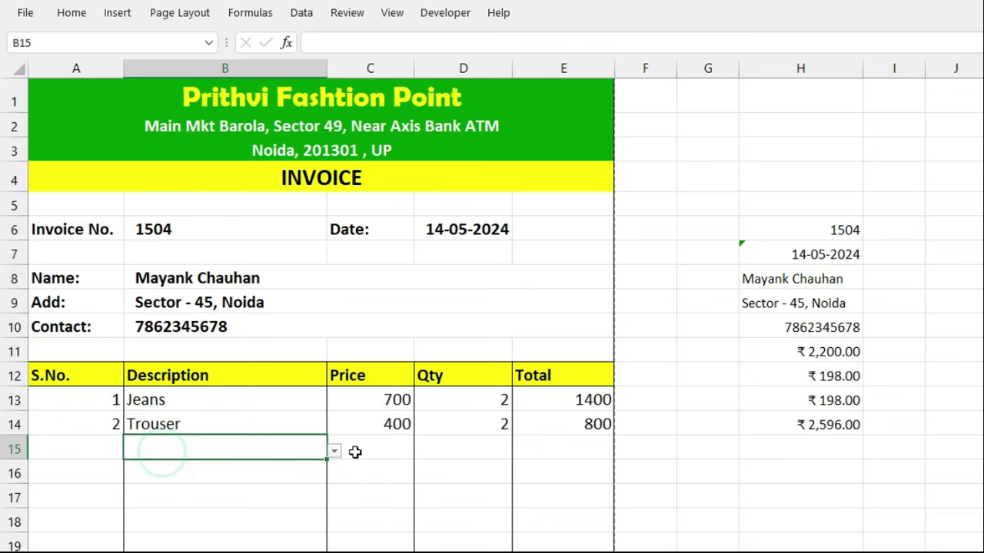
{"action": "left_click", "coordinate": [335, 451]}
{"action": "left_click", "coordinate": [294, 490]}
{"action": "type", "text": "Shi"}
{"action": "left_click", "coordinate": [390, 445]}
{"action": "type", "text": "600"}
{"action": "left_click", "coordinate": [464, 447]}
{"action": "type", "text": "3"}
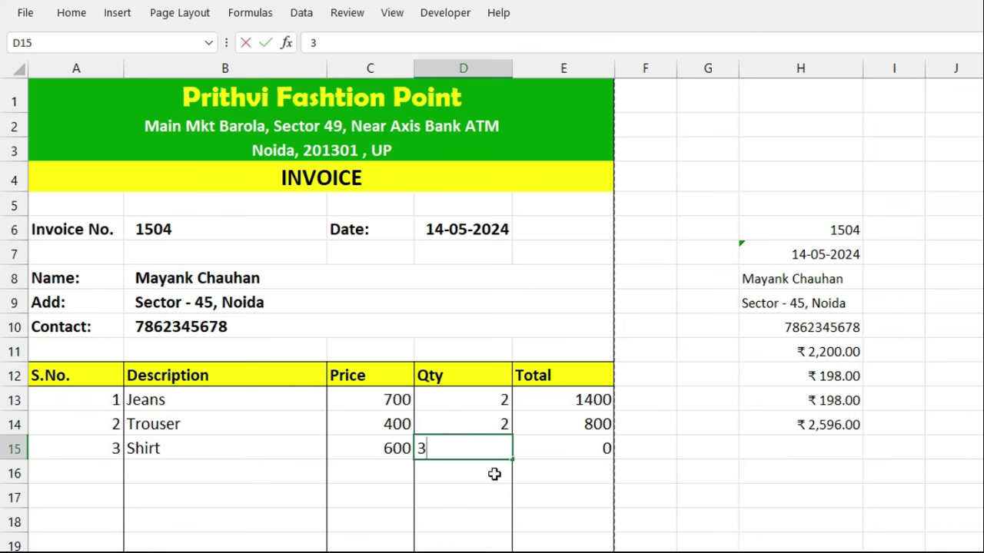
{"action": "key", "text": "Return"}
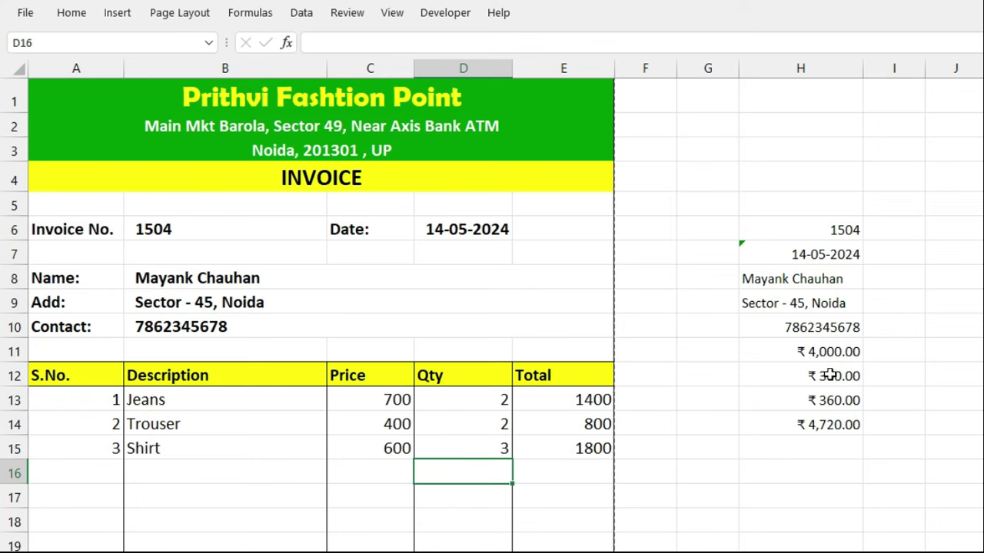
{"action": "left_click", "coordinate": [178, 550]}
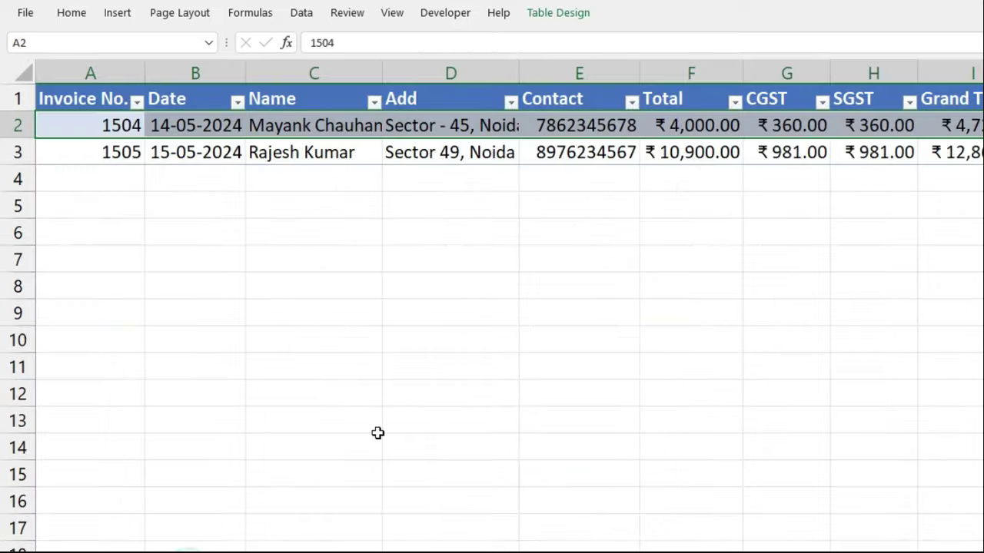
Check invoice 1504 on the data table sheet, then return to the blank invoice form
{"action": "left_click", "coordinate": [577, 205]}
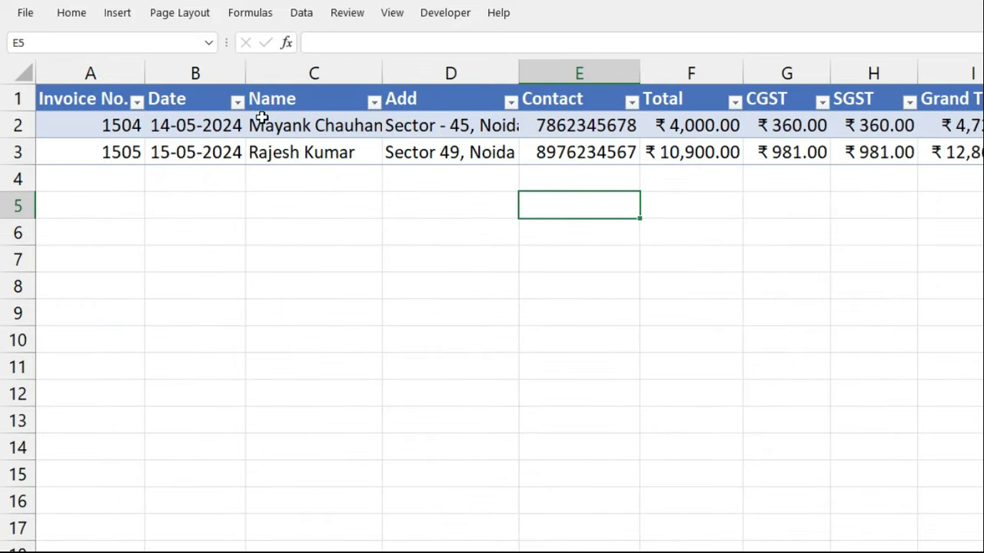
{"action": "key", "text": "ctrl+Page_Up"}
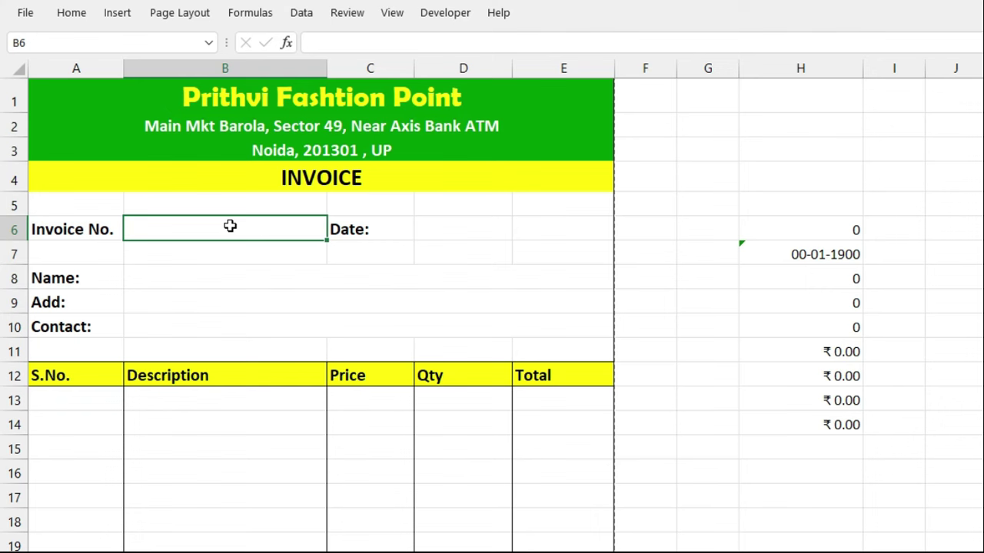
Enter invoice 1506 dated 16-05-2024 with the customer's name, address and contact number
{"action": "type", "text": "1506"}
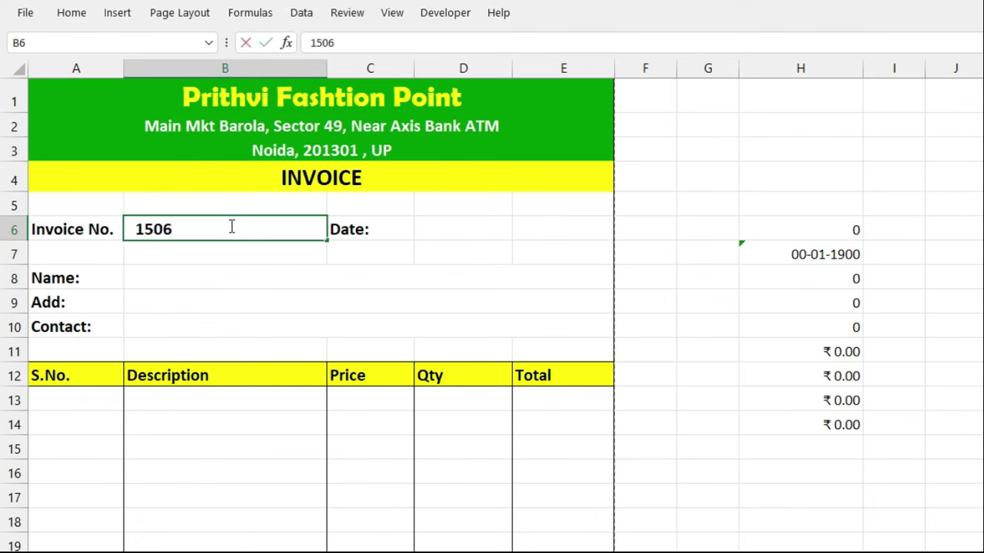
{"action": "key", "text": "Tab"}
{"action": "key", "text": "Tab"}
{"action": "key", "text": "F2"}
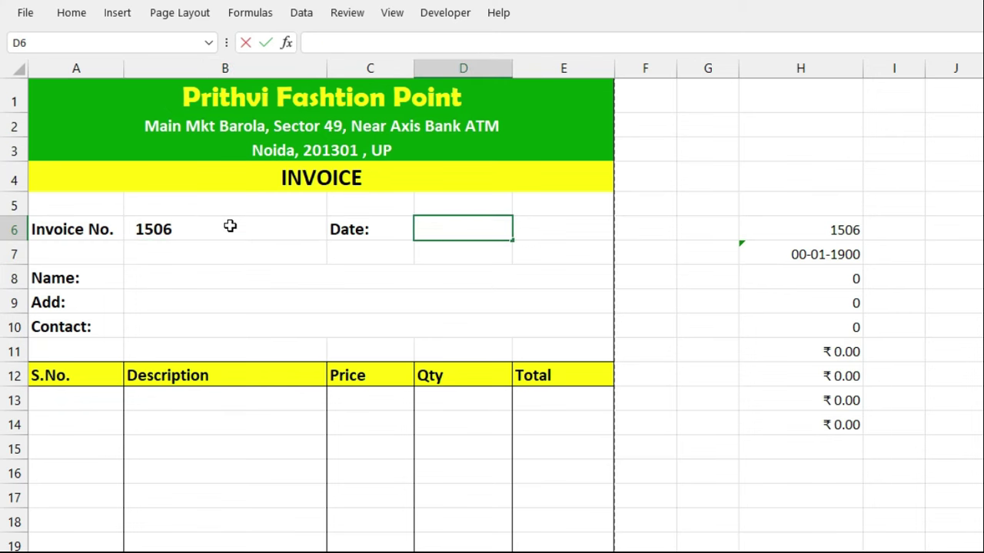
{"action": "type", "text": "16-05-2024"}
{"action": "left_click", "coordinate": [209, 280]}
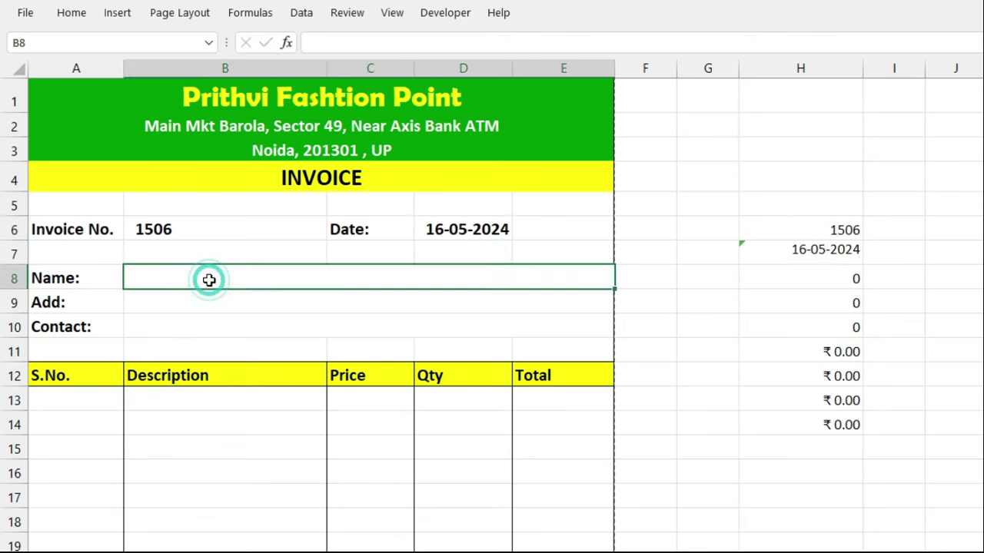
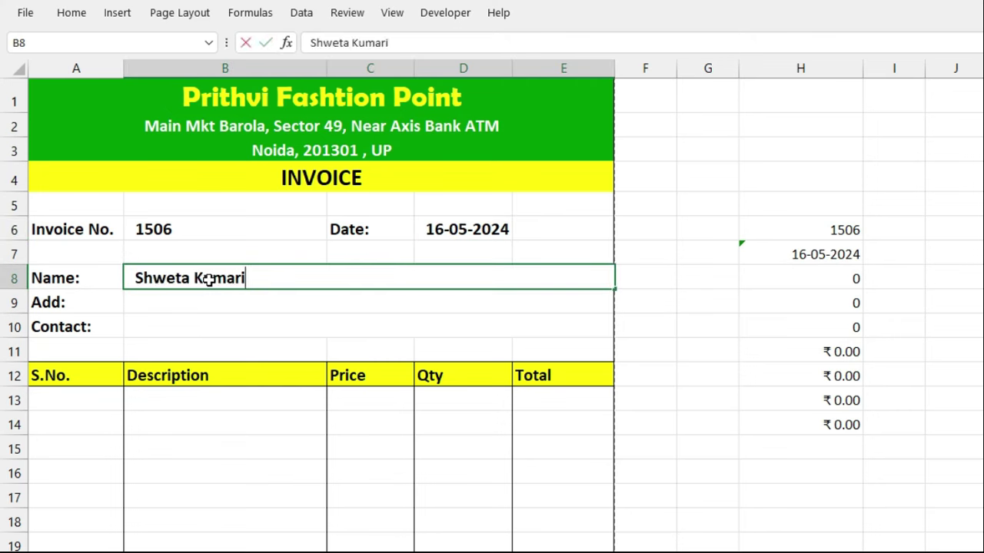
{"action": "key", "text": "Return"}
{"action": "type", "text": "Sector 48, Noida"}
{"action": "key", "text": "Return"}
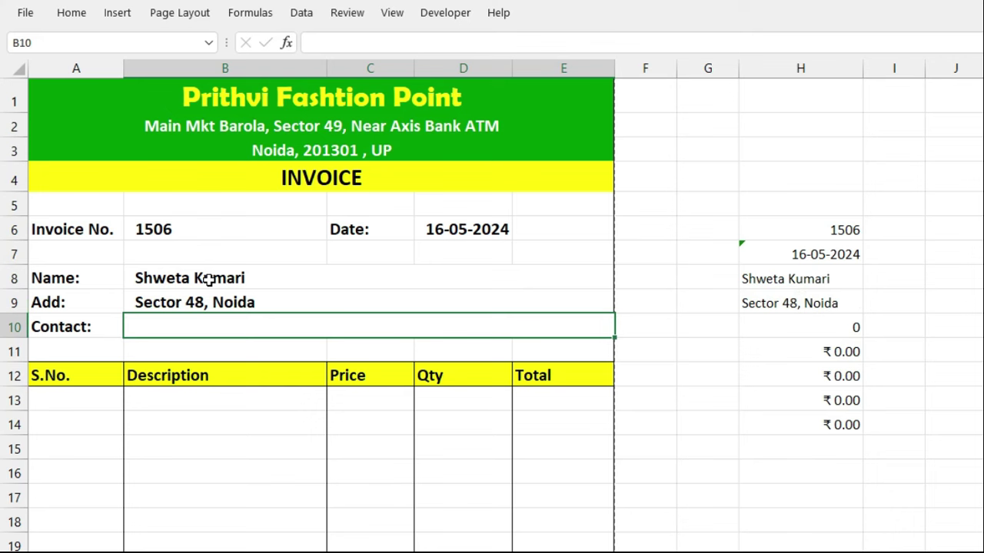
{"action": "key", "text": "Return"}
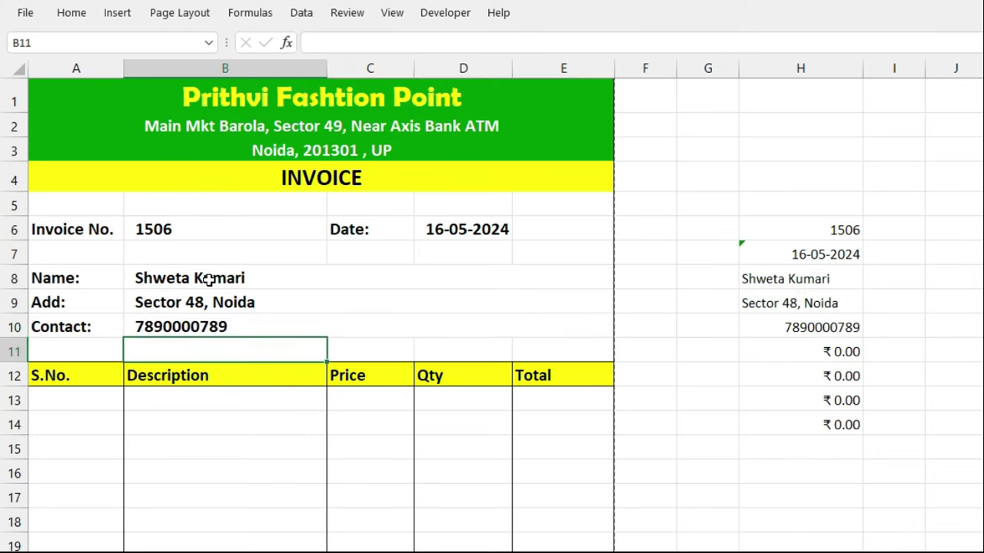
Add Jeans as the first item at price 900, quantity 2
{"action": "key", "text": "Down"}
{"action": "key", "text": "Down"}
{"action": "left_click", "coordinate": [335, 401]}
{"action": "left_click", "coordinate": [309, 423]}
{"action": "left_click", "coordinate": [377, 403]}
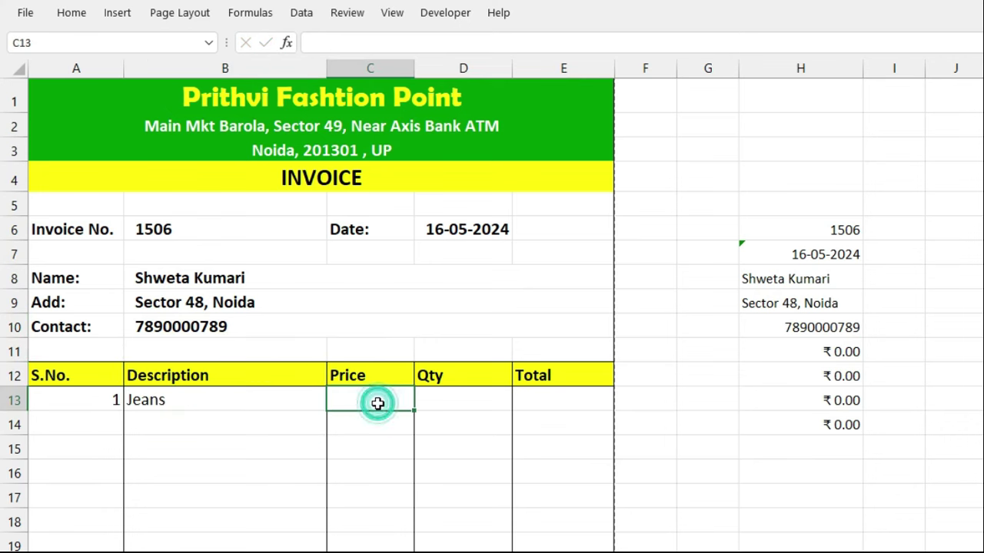
{"action": "type", "text": "900"}
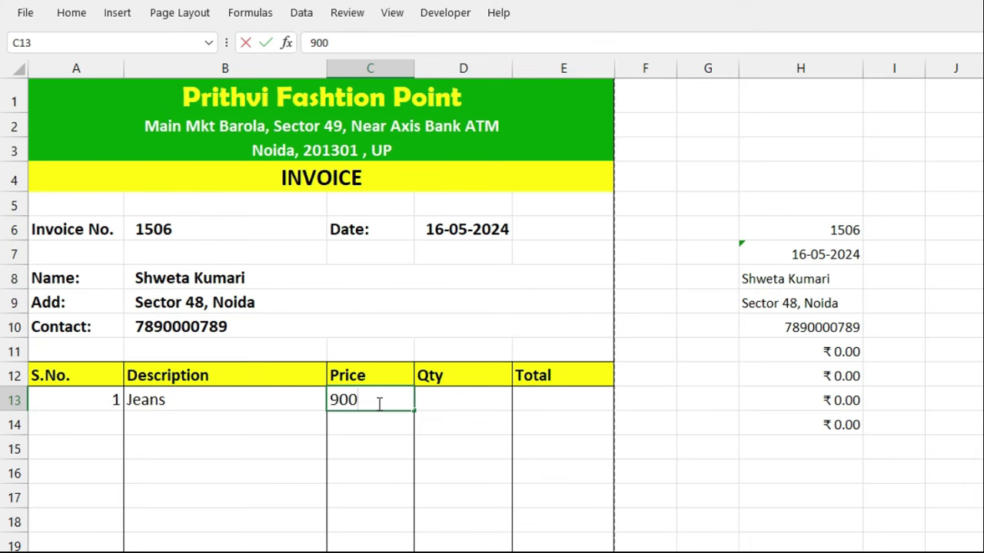
{"action": "key", "text": "Return"}
{"action": "left_click", "coordinate": [429, 401]}
{"action": "type", "text": "2"}
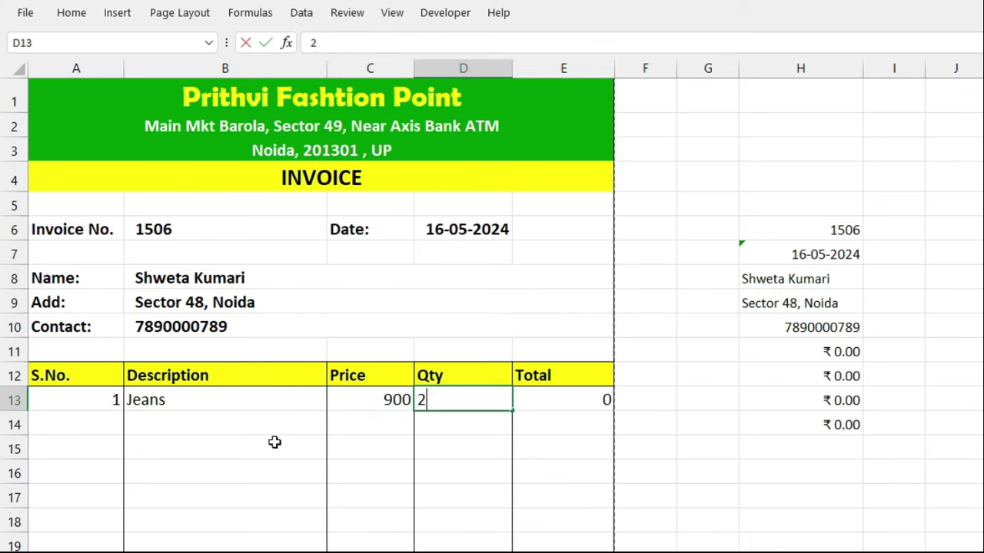
Add Shirt as the second item at price 700, quantity 3
{"action": "left_click", "coordinate": [228, 426]}
{"action": "left_click", "coordinate": [334, 426]}
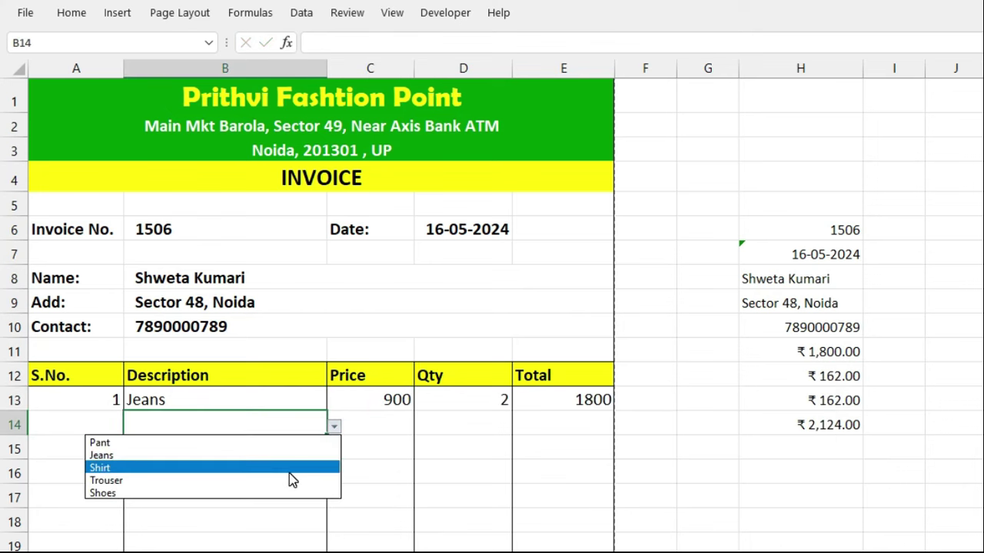
{"action": "left_click", "coordinate": [289, 470]}
{"action": "left_click", "coordinate": [387, 430]}
{"action": "type", "text": "700"}
{"action": "key", "text": "Tab"}
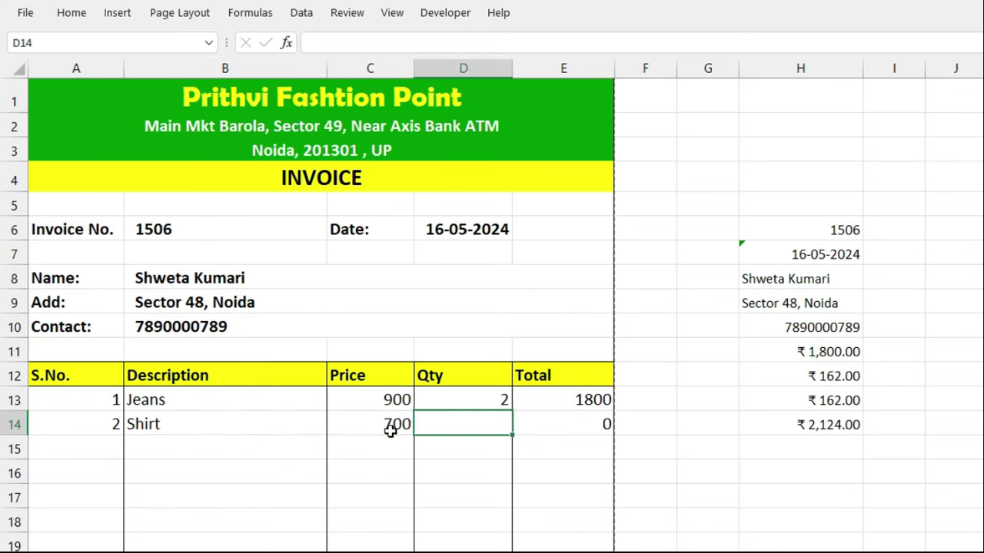
{"action": "type", "text": "3"}
{"action": "key", "text": "Return"}
Add Shoes at price 900, quantity 3, then run the save-and-clear macro with Ctrl+Shift+C
{"action": "left_click", "coordinate": [205, 451]}
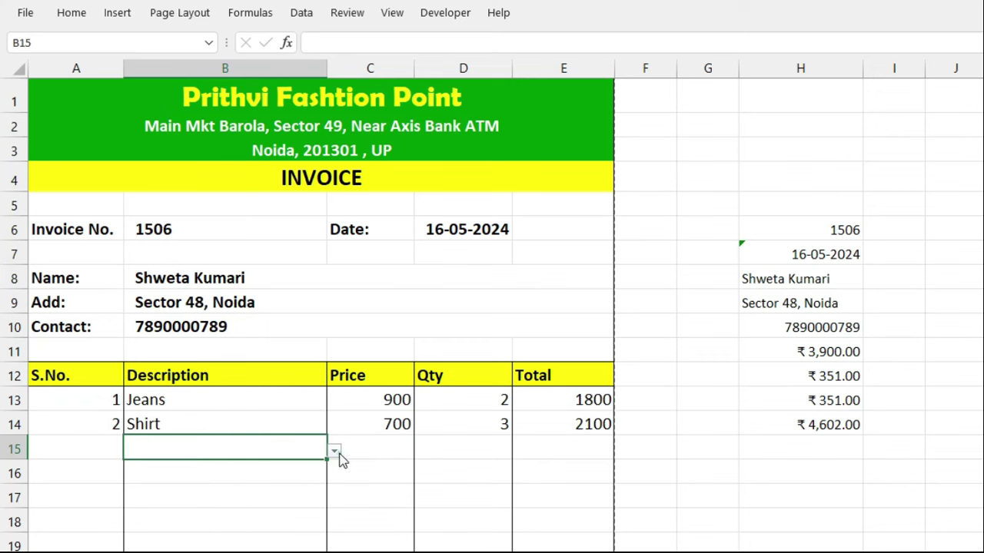
{"action": "left_click", "coordinate": [336, 452]}
{"action": "left_click", "coordinate": [264, 516]}
{"action": "left_click", "coordinate": [387, 448]}
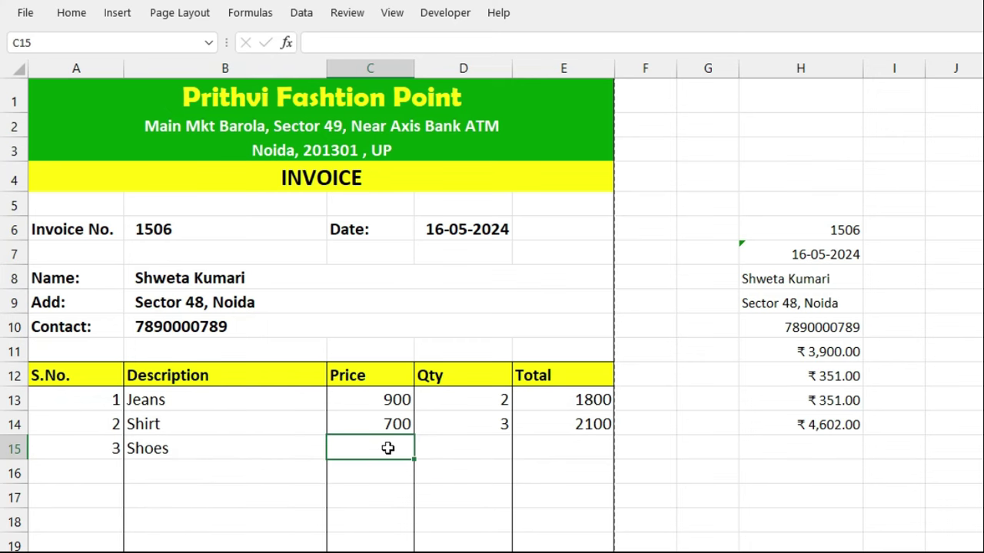
{"action": "type", "text": "900"}
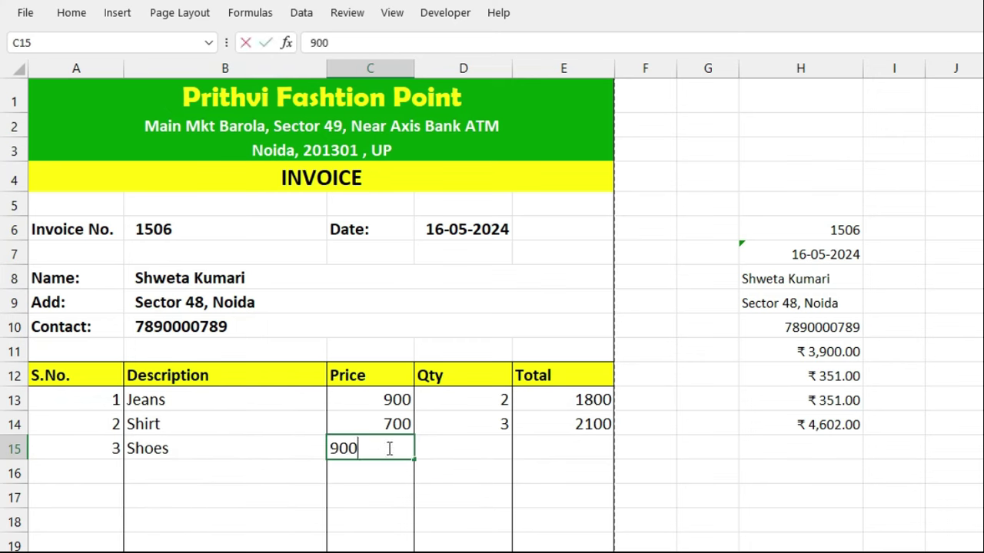
{"action": "left_click", "coordinate": [465, 445]}
{"action": "type", "text": "3"}
{"action": "left_click", "coordinate": [601, 480]}
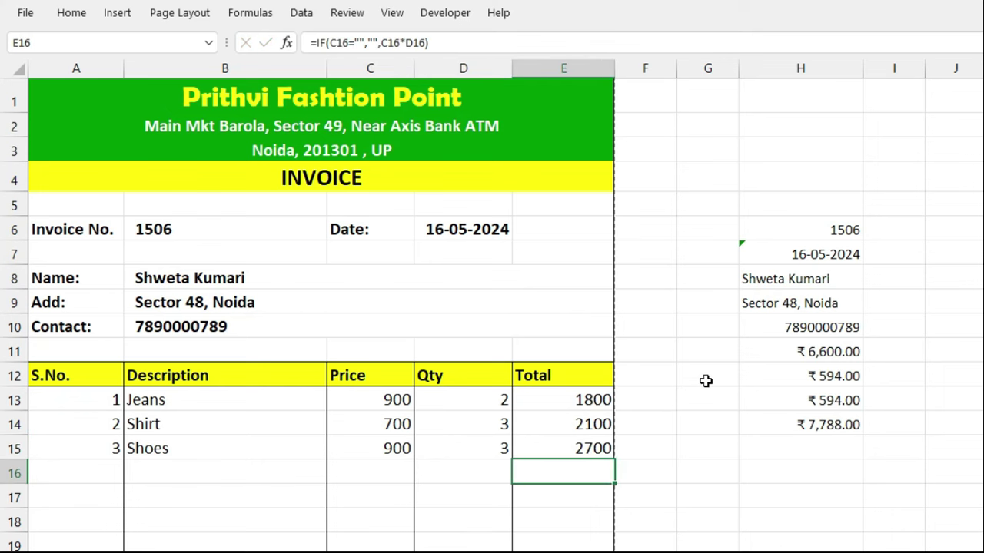
{"action": "key", "text": "ctrl+shift+c"}
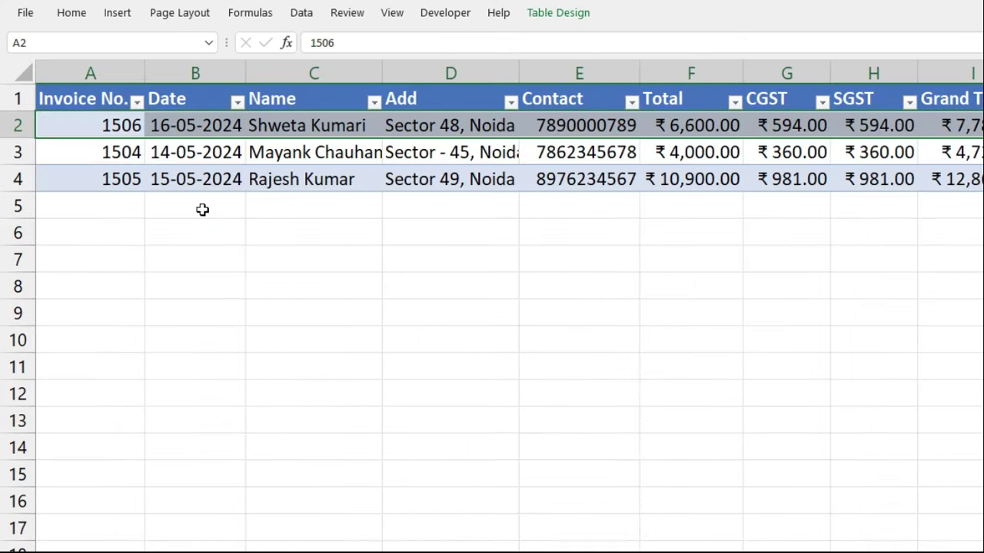
{"action": "left_click", "coordinate": [205, 178]}
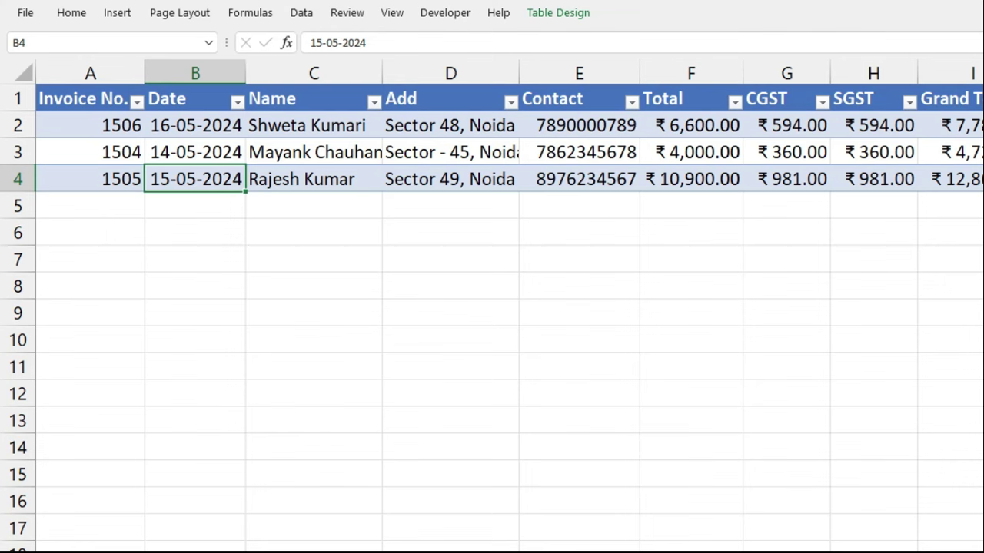
{"action": "left_click", "coordinate": [138, 547]}
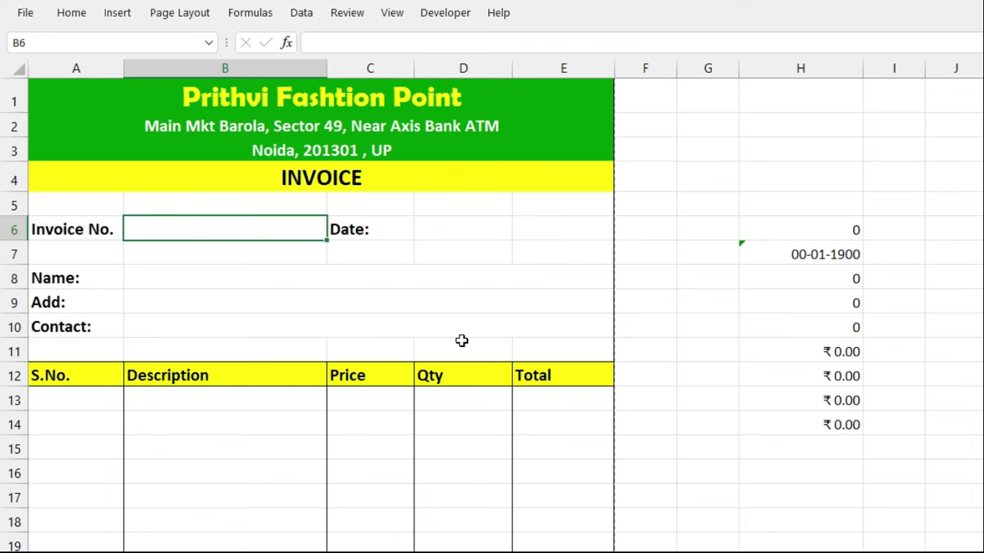
Draw a form-control button over columns G–H, rows 16–17, and assign Macro1 to it
{"action": "left_click", "coordinate": [460, 20]}
{"action": "left_click", "coordinate": [381, 67]}
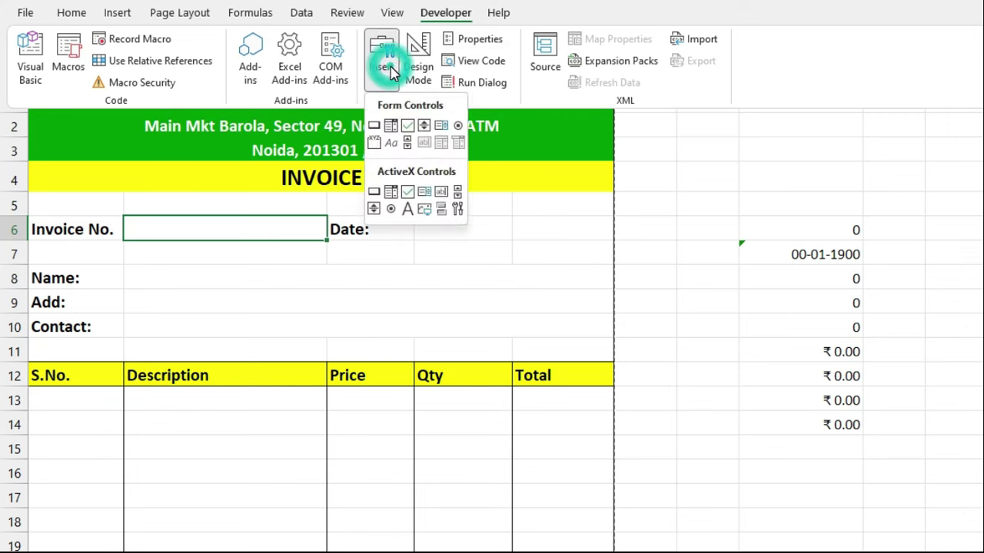
{"action": "left_click", "coordinate": [374, 125]}
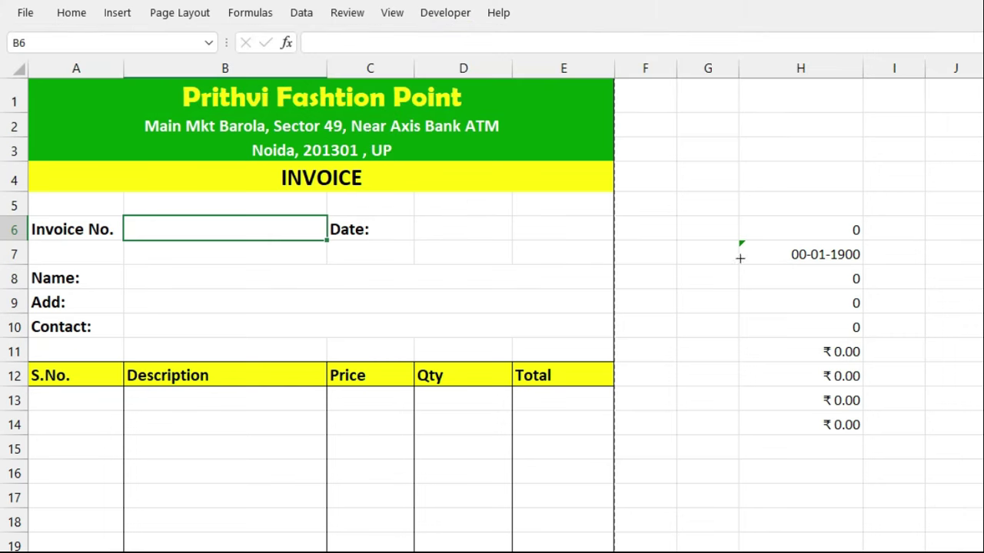
{"action": "scroll", "coordinate": [492, 316], "scroll_direction": "down", "scroll_amount": 3}
{"action": "scroll", "coordinate": [492, 315], "scroll_direction": "down", "scroll_amount": 4}
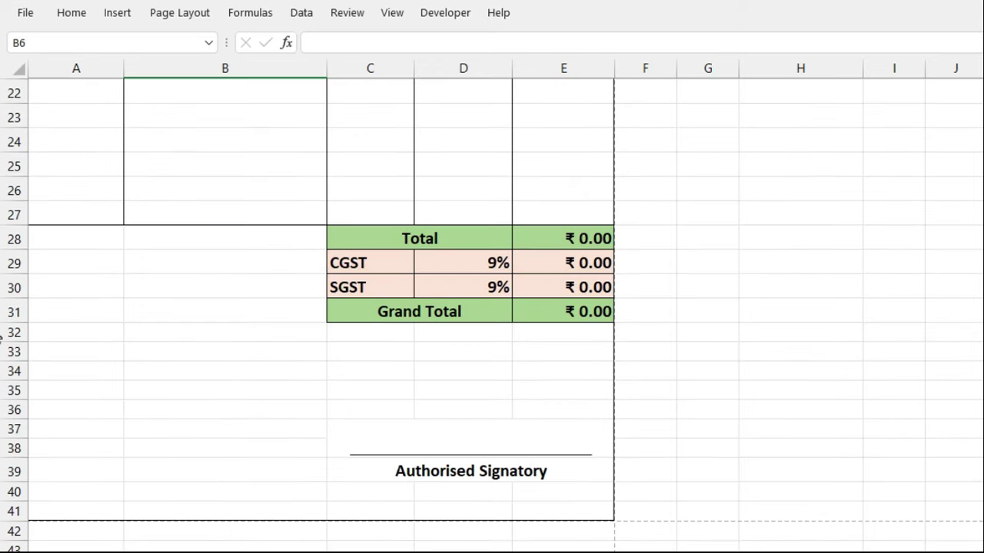
{"action": "scroll", "coordinate": [562, 257], "scroll_direction": "up", "scroll_amount": 1}
{"action": "scroll", "coordinate": [665, 282], "scroll_direction": "up", "scroll_amount": 6}
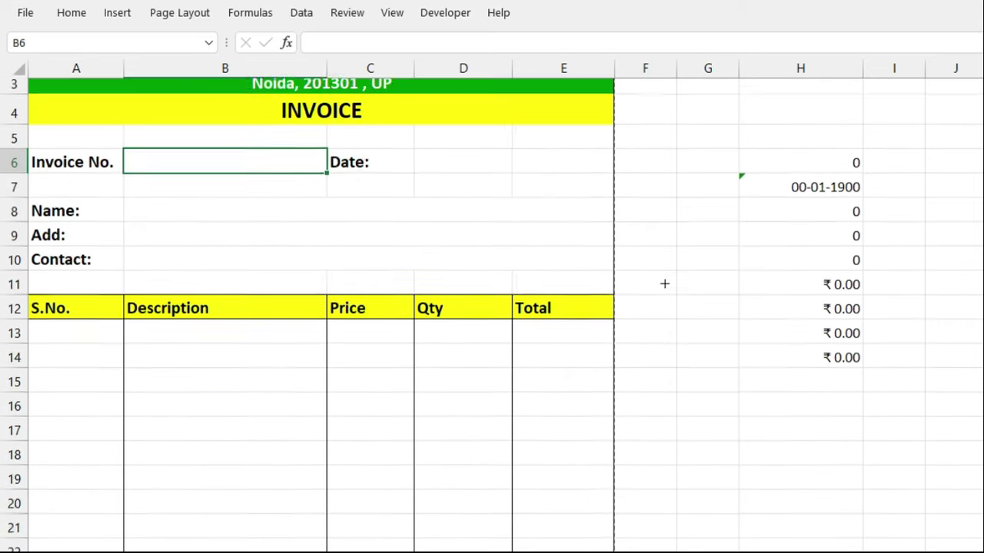
{"action": "scroll", "coordinate": [651, 406], "scroll_direction": "up", "scroll_amount": 1}
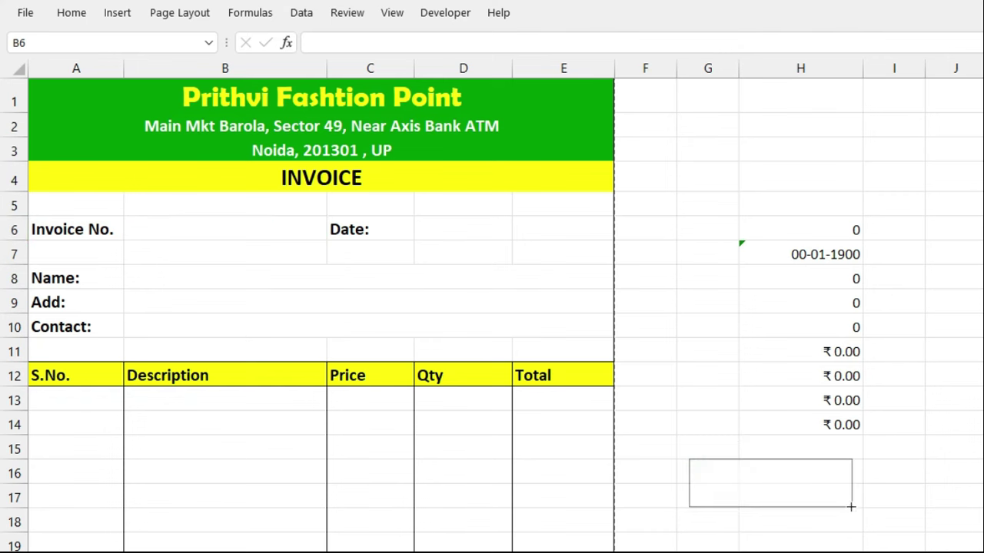
{"action": "left_click_drag", "start_coordinate": [688, 458], "coordinate": [853, 511]}
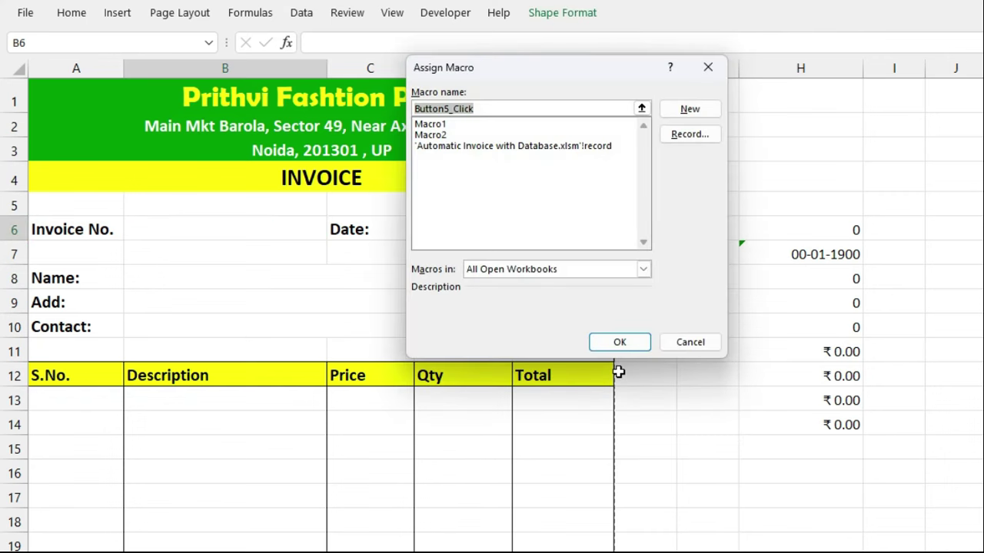
{"action": "left_click", "coordinate": [445, 126]}
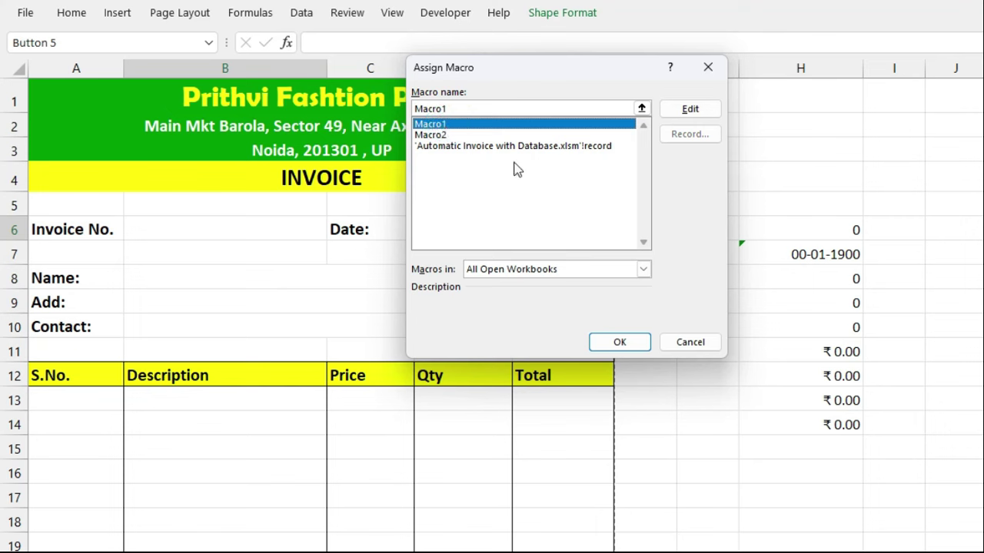
{"action": "left_click", "coordinate": [626, 344]}
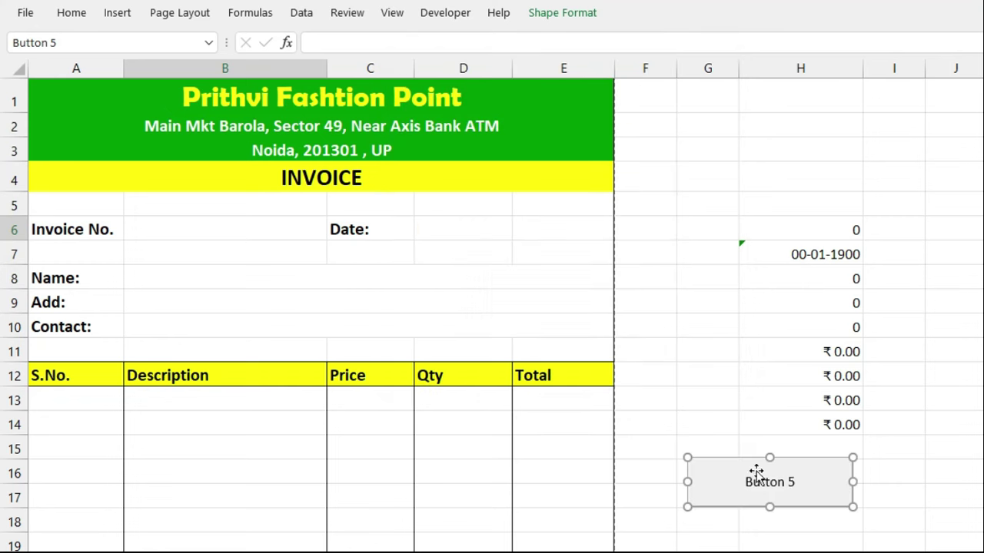
Relabel the button 'Send to Database' and enlarge its font two steps
{"action": "right_click", "coordinate": [797, 482]}
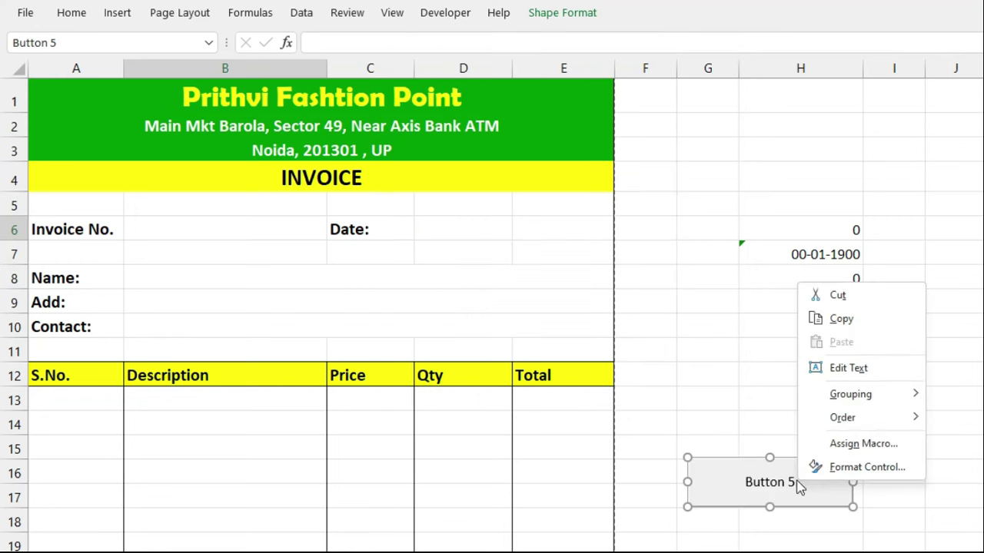
{"action": "left_click", "coordinate": [848, 368]}
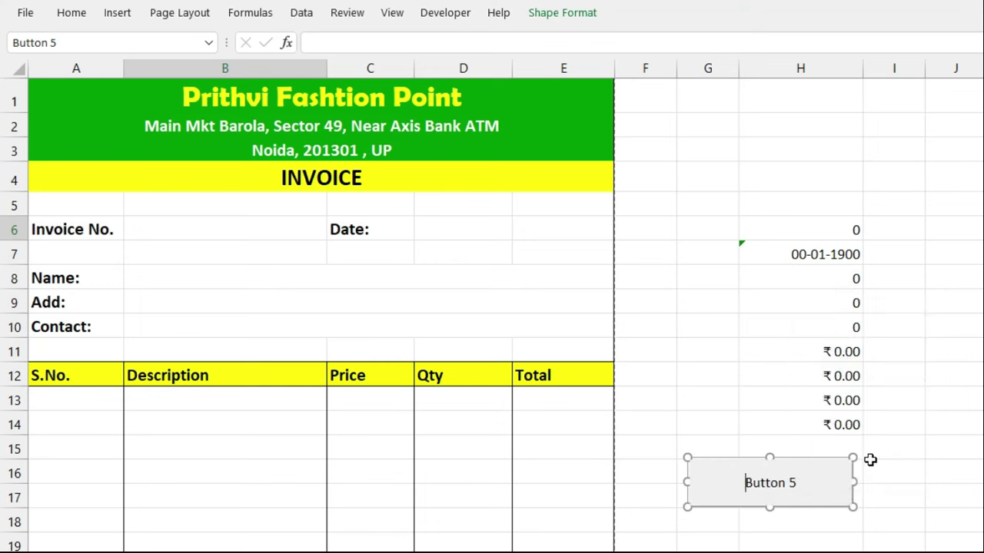
{"action": "key", "text": "Delete"}
{"action": "key", "text": "Delete"}
{"action": "key", "text": "Delete"}
{"action": "key", "text": "Delete"}
{"action": "key", "text": "Delete"}
{"action": "type", "text": "end to Database"}
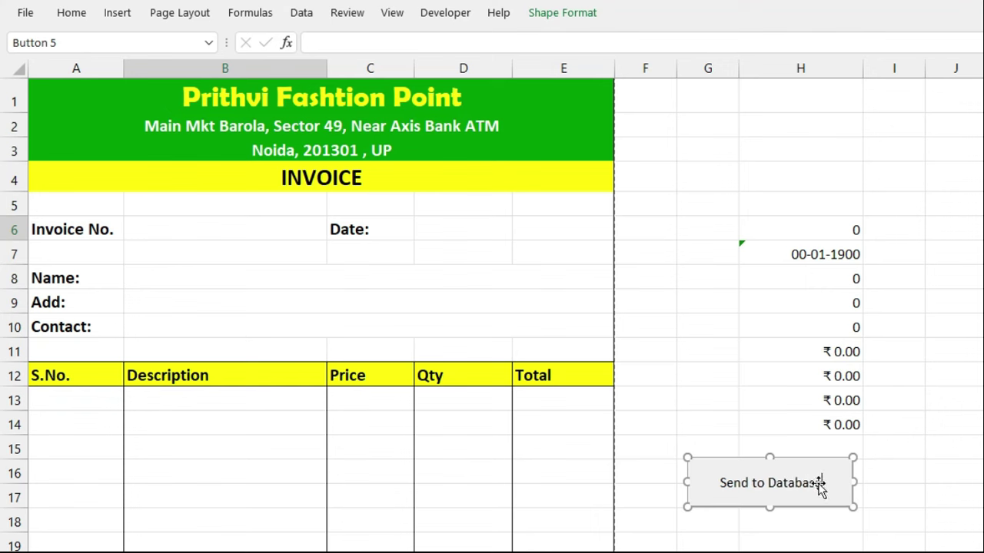
{"action": "left_click", "coordinate": [71, 12]}
{"action": "left_click", "coordinate": [253, 44]}
{"action": "left_click", "coordinate": [253, 43]}
{"action": "left_click", "coordinate": [961, 523]}
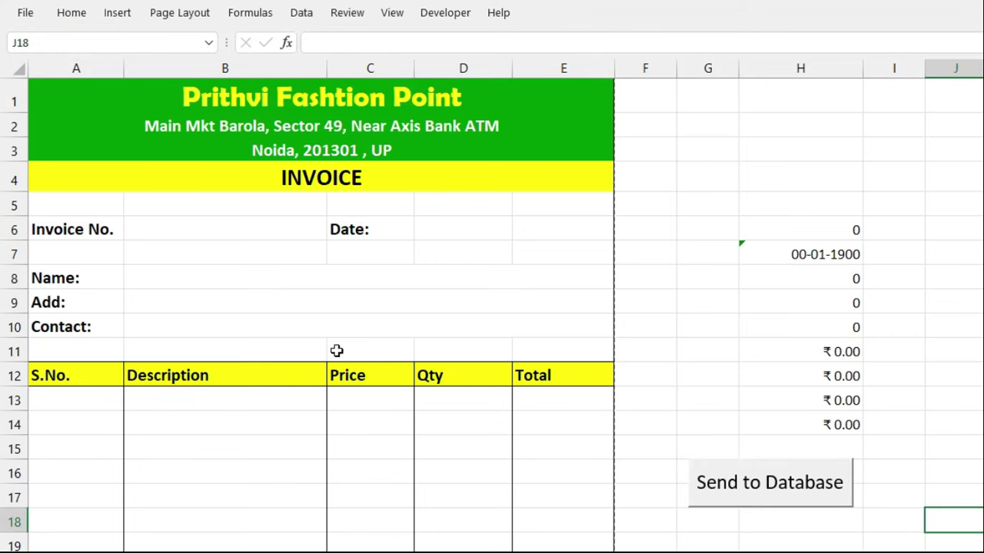
Enter invoice 1507 dated 16-05-2024 with the customer's name, address and contact number
{"action": "left_click", "coordinate": [240, 230]}
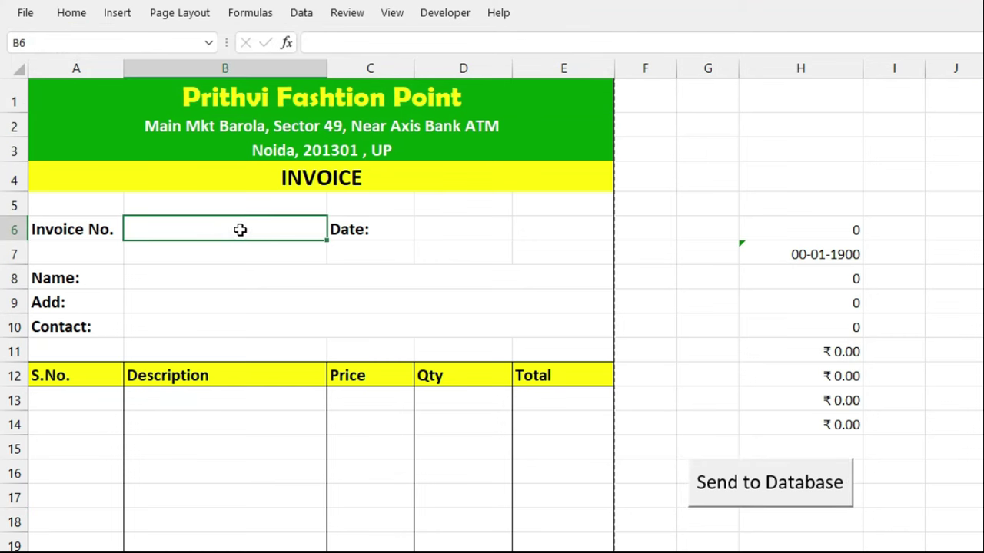
{"action": "type", "text": "1507"}
{"action": "key", "text": "Tab"}
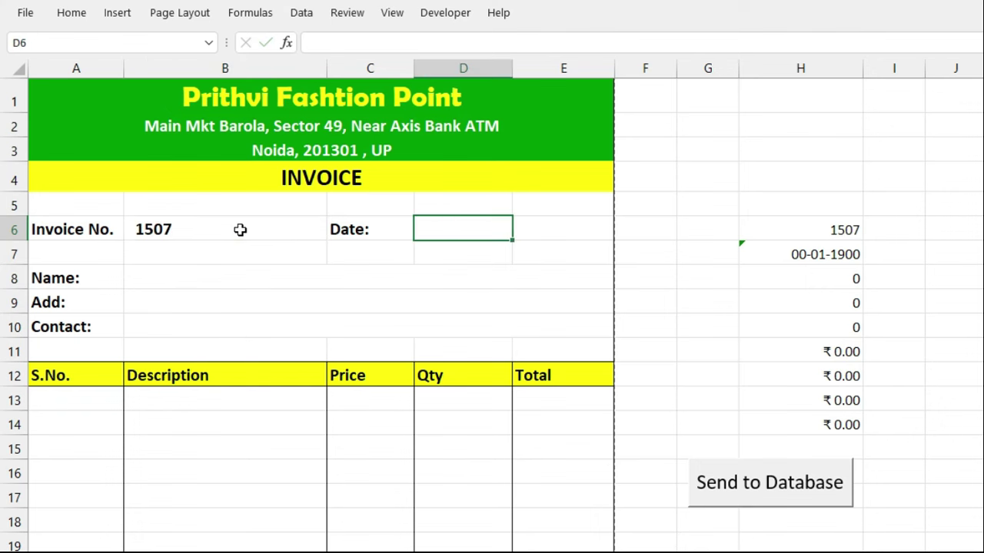
{"action": "type", "text": "16"}
{"action": "type", "text": "5"}
{"action": "type", "text": "25"}
{"action": "key", "text": "BackSpace"}
{"action": "type", "text": "4"}
{"action": "key", "text": "Return"}
{"action": "type", "text": "Rakesh"}
{"action": "key", "text": "Return"}
{"action": "type", "text": "Sector 45, "}
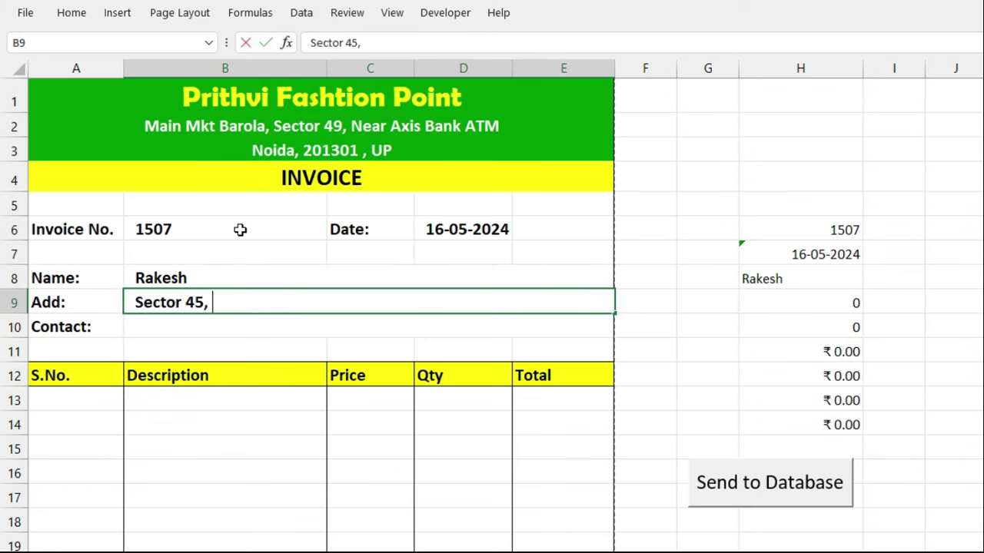
{"action": "type", "text": "Noida"}
{"action": "key", "text": "Return"}
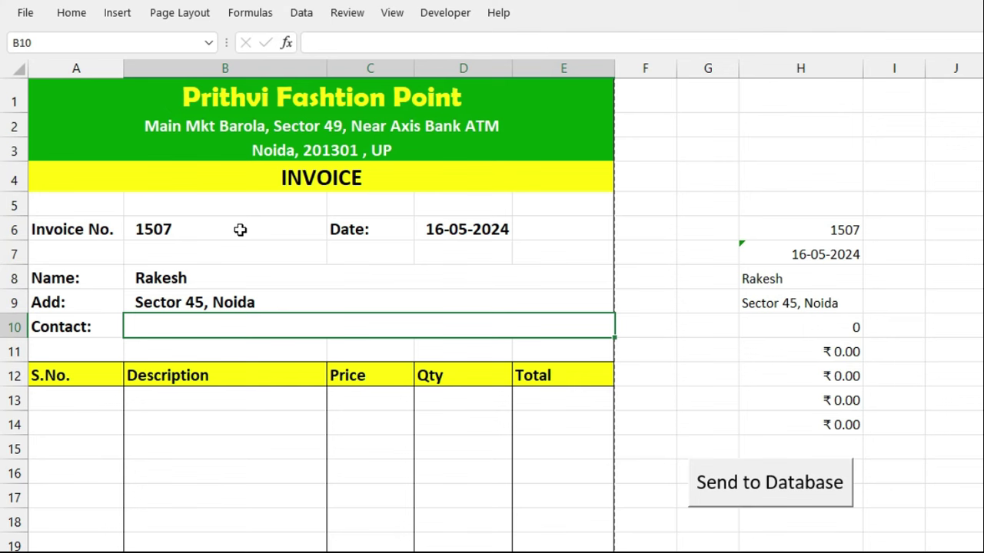
{"action": "key", "text": "Return"}
{"action": "key", "text": "Return"}
{"action": "key", "text": "Return"}
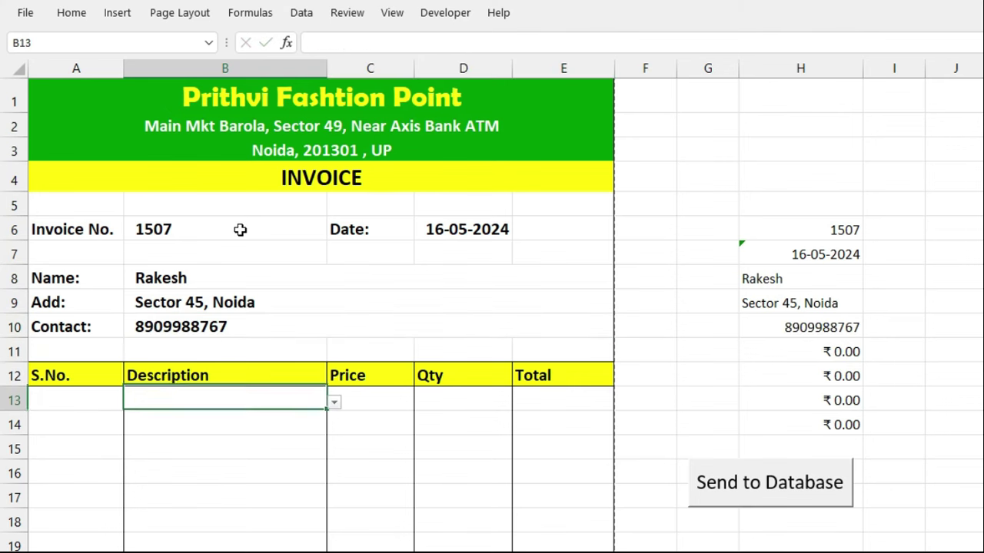
Add a Trouser line and a Shirt line priced 800 with quantity 5
{"action": "scroll", "coordinate": [423, 364], "scroll_direction": "down", "scroll_amount": 7}
{"action": "scroll", "coordinate": [417, 362], "scroll_direction": "up", "scroll_amount": 7}
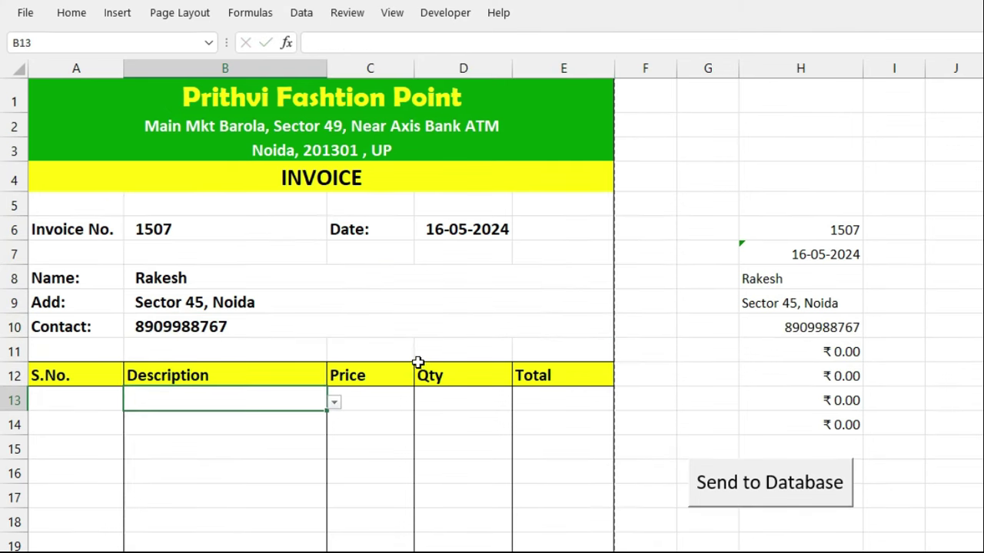
{"action": "left_click", "coordinate": [334, 403]}
{"action": "left_click", "coordinate": [289, 455]}
{"action": "key", "text": "Tab"}
{"action": "type", "text": "5"}
{"action": "left_click", "coordinate": [334, 425]}
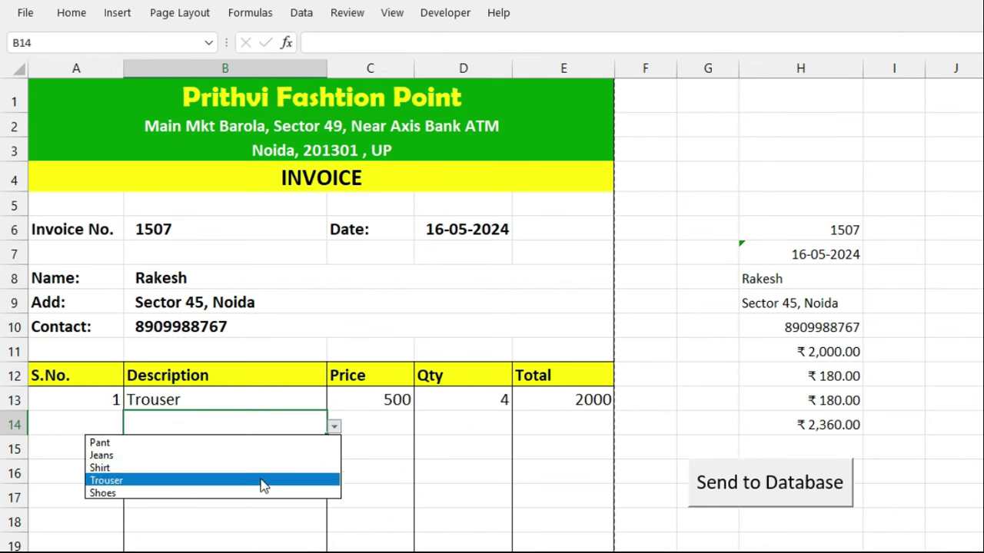
{"action": "left_click", "coordinate": [262, 468]}
{"action": "left_click", "coordinate": [402, 419]}
{"action": "type", "text": "800"}
{"action": "key", "text": "Tab"}
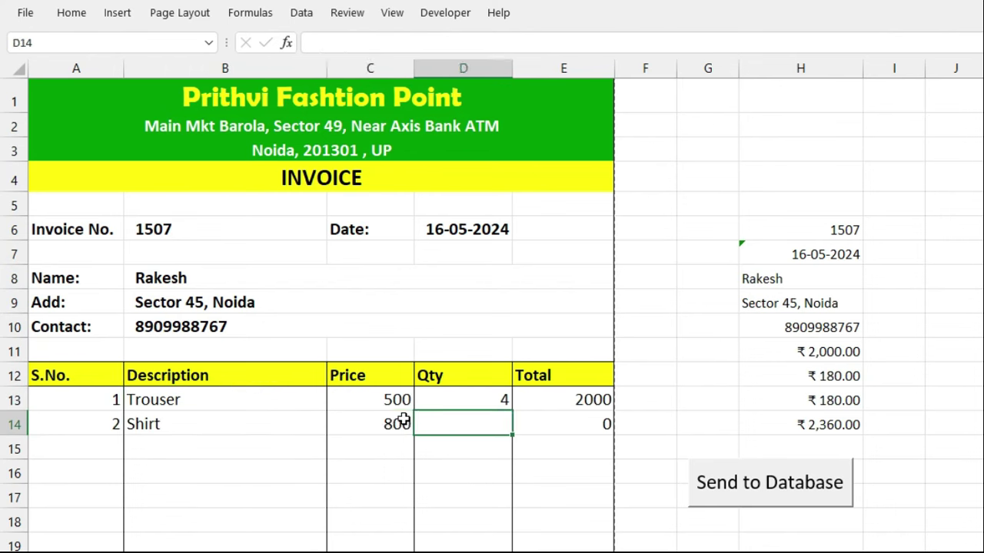
{"action": "type", "text": "5"}
{"action": "key", "text": "Return"}
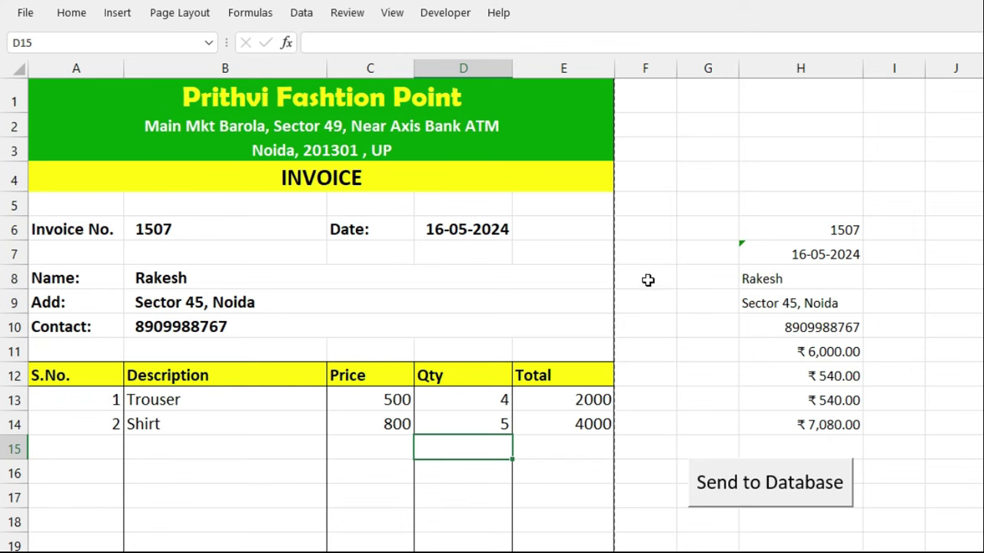
Send invoice 1507 to the database, review the new row, then return to the invoice sheet
{"action": "left_click", "coordinate": [763, 500]}
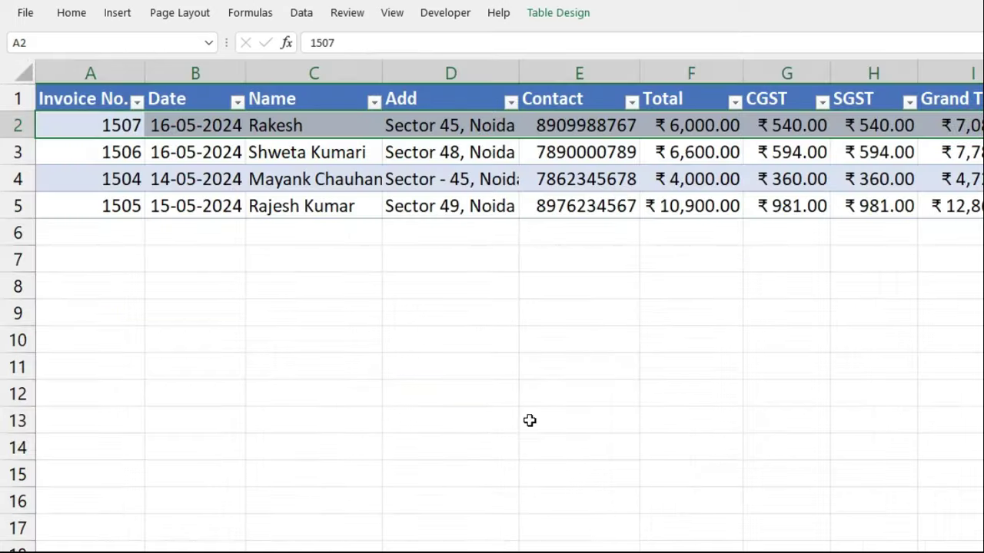
{"action": "left_click", "coordinate": [335, 149]}
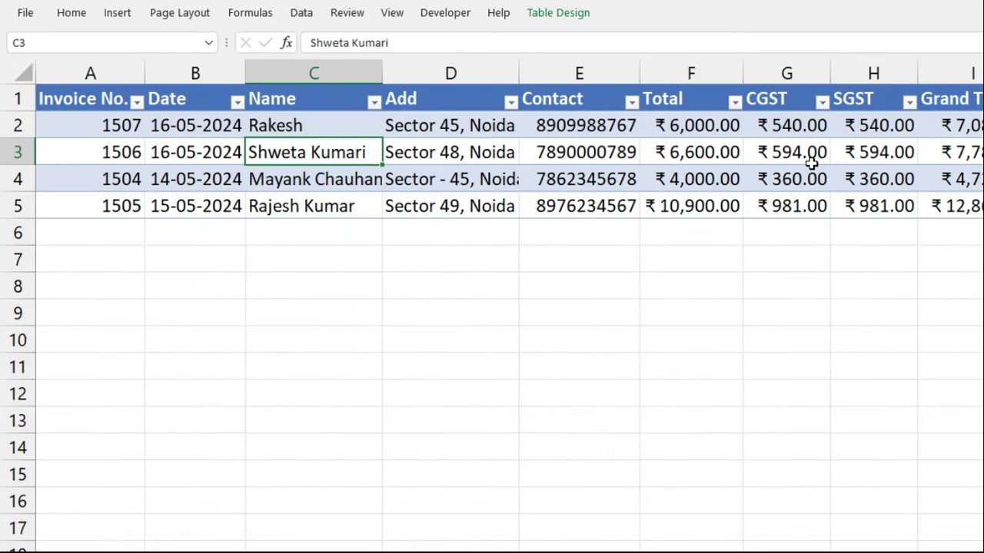
{"action": "left_click", "coordinate": [143, 549]}
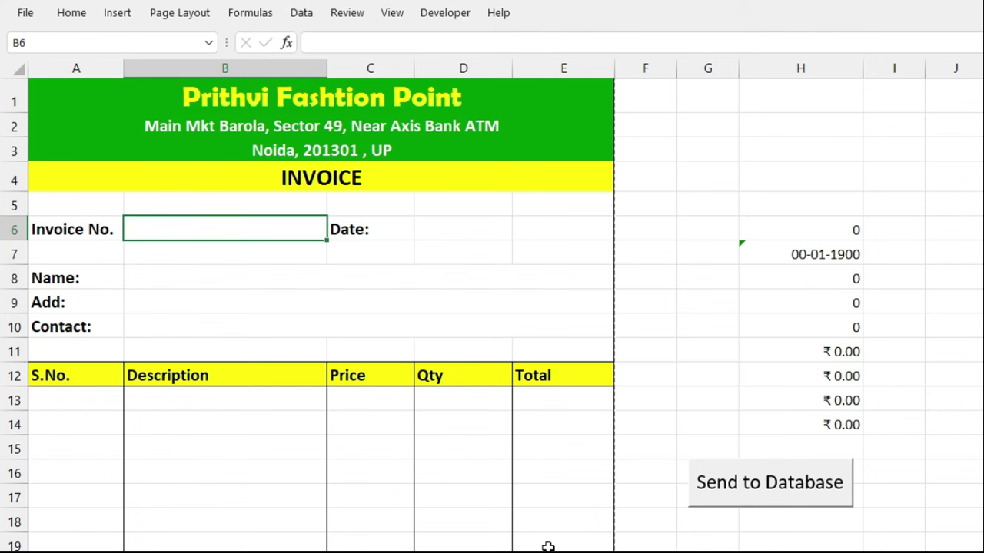
Check the print preview, then save the invoice as a PDF named prithvi on the Desktop
{"action": "key", "text": "ctrl+p"}
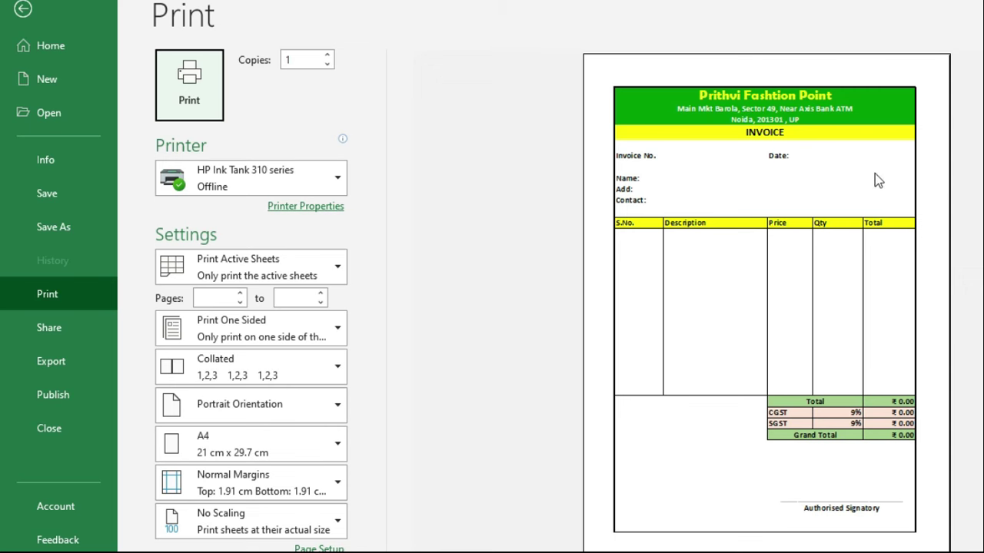
{"action": "key", "text": "Escape"}
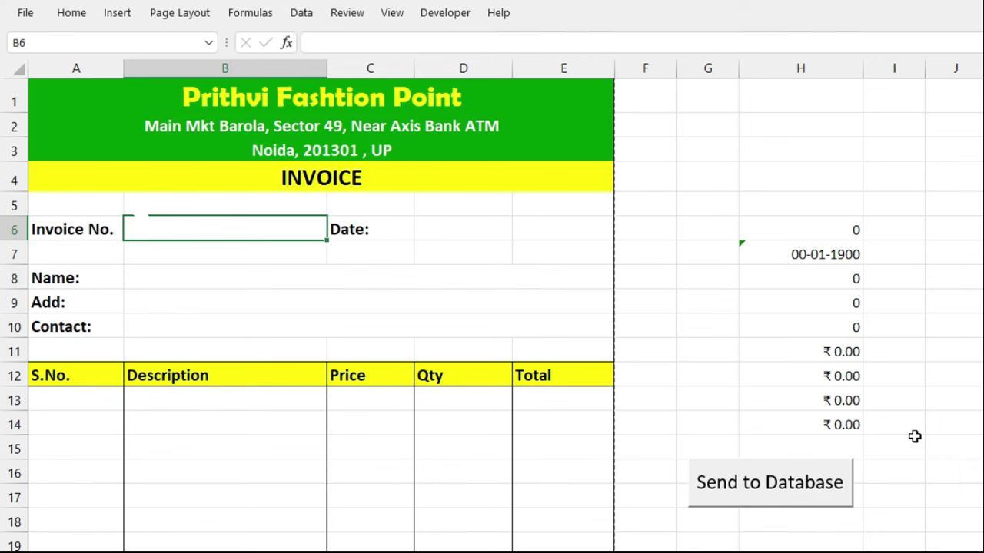
{"action": "key", "text": "F12"}
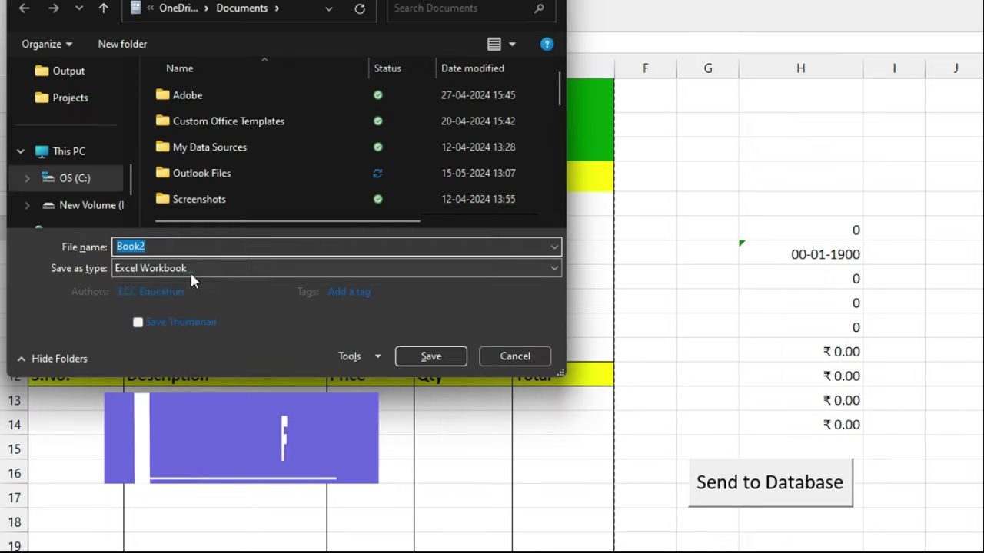
{"action": "left_click", "coordinate": [190, 275]}
{"action": "left_click", "coordinate": [162, 279]}
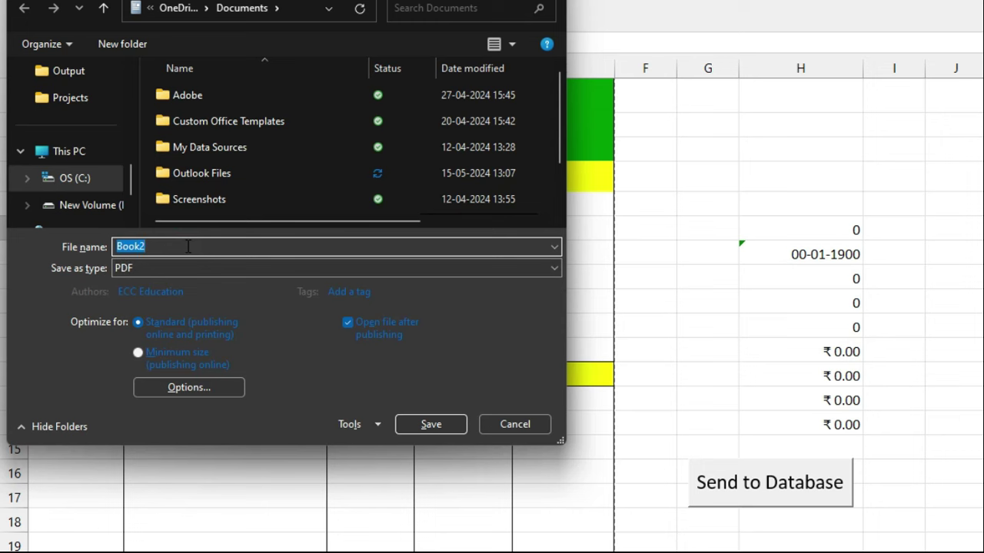
{"action": "type", "text": "prithvi"}
{"action": "scroll", "coordinate": [113, 165], "scroll_direction": "down", "scroll_amount": 2}
{"action": "scroll", "coordinate": [113, 169], "scroll_direction": "up", "scroll_amount": 5}
{"action": "left_click", "coordinate": [77, 96]}
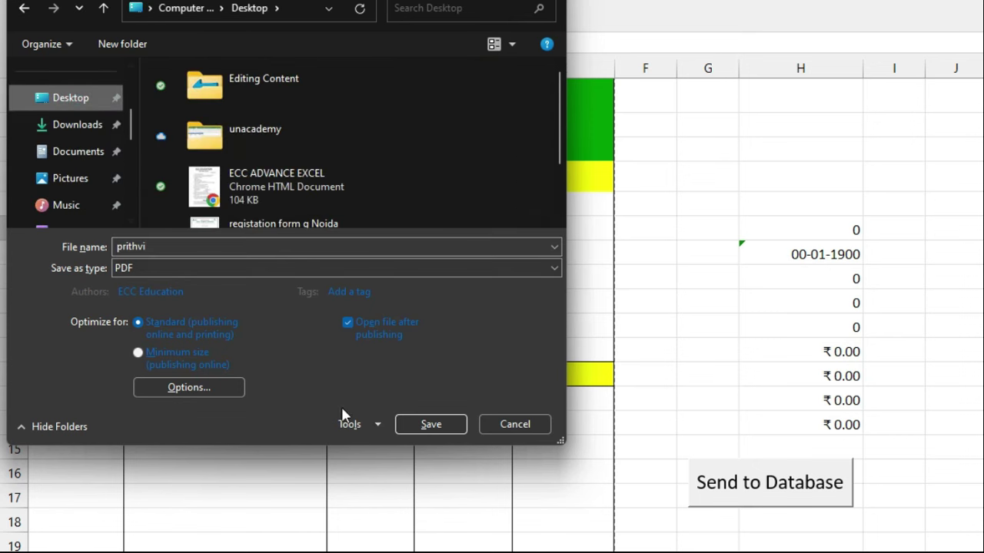
{"action": "left_click", "coordinate": [437, 427]}
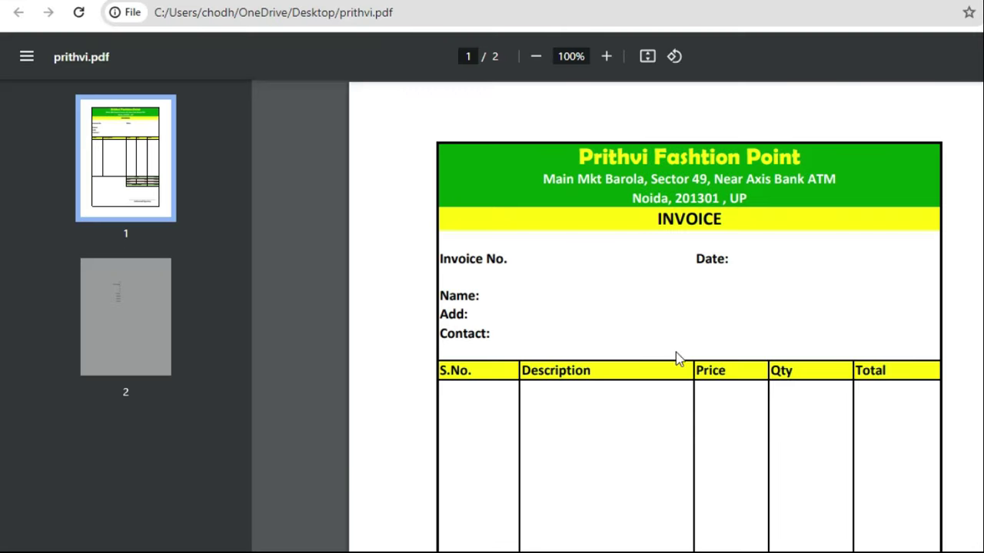
Scroll through prithvi.pdf in Chrome, then return to Excel and select H6:H13
{"action": "scroll", "coordinate": [1, 182], "scroll_direction": "down", "scroll_amount": 1}
{"action": "scroll", "coordinate": [2, 213], "scroll_direction": "down", "scroll_amount": 2}
{"action": "scroll", "coordinate": [1, 237], "scroll_direction": "down", "scroll_amount": 1}
{"action": "scroll", "coordinate": [3, 217], "scroll_direction": "up", "scroll_amount": 1}
{"action": "scroll", "coordinate": [1, 184], "scroll_direction": "up", "scroll_amount": 4}
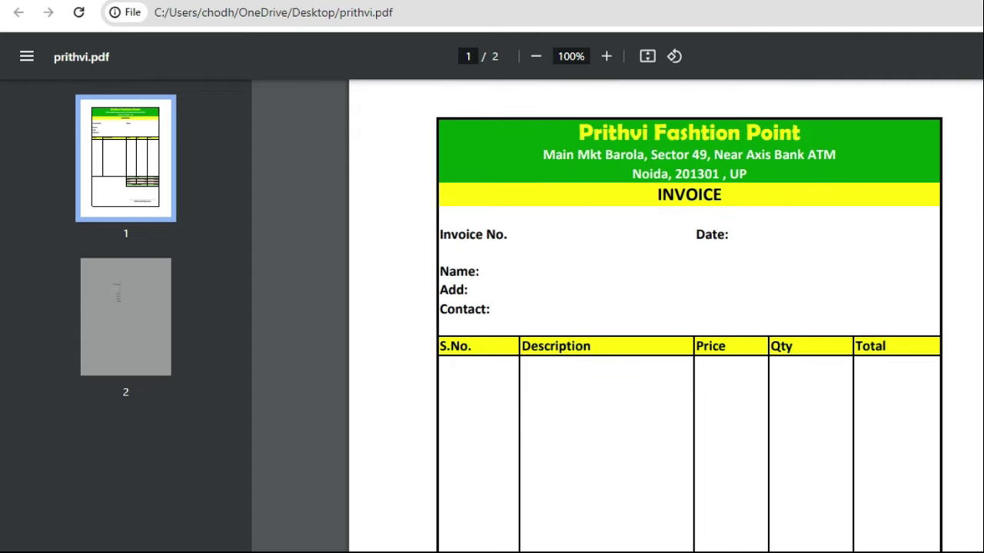
{"action": "key", "text": "alt+Tab"}
{"action": "left_click_drag", "start_coordinate": [812, 220], "coordinate": [812, 424]}
Make the H6:H14 helper values white so they are hidden
{"action": "key", "text": "ctrl+v"}
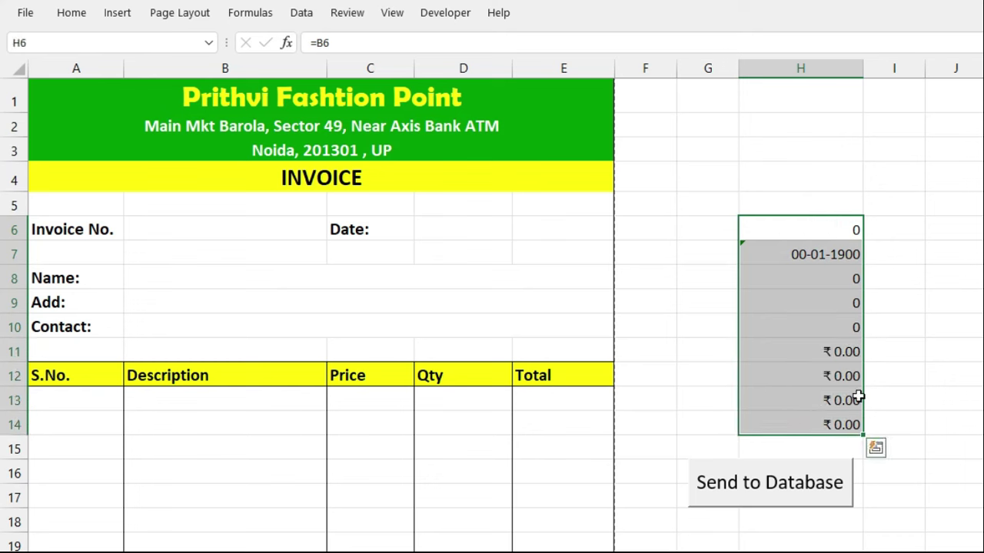
{"action": "left_click", "coordinate": [71, 13]}
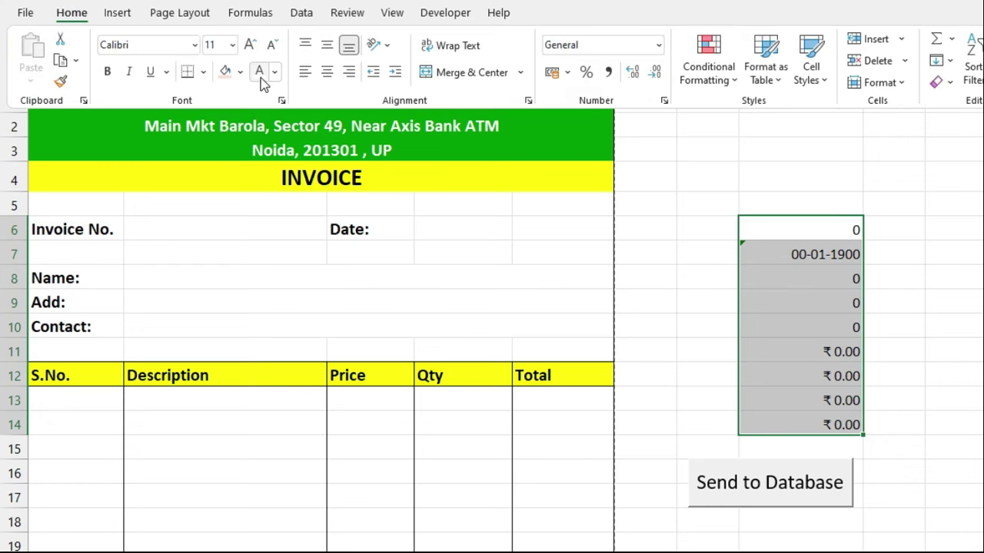
{"action": "left_click", "coordinate": [262, 81]}
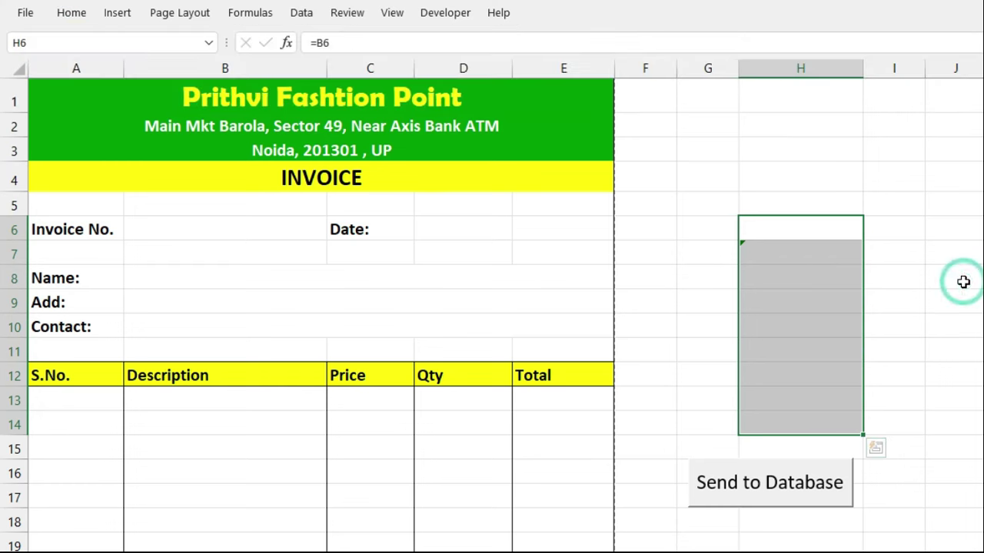
{"action": "left_click", "coordinate": [963, 282]}
Clear H7's error flag using Ignore Error
{"action": "left_click", "coordinate": [780, 249]}
{"action": "left_click", "coordinate": [720, 249]}
{"action": "left_click", "coordinate": [743, 334]}
{"action": "left_click", "coordinate": [701, 309]}
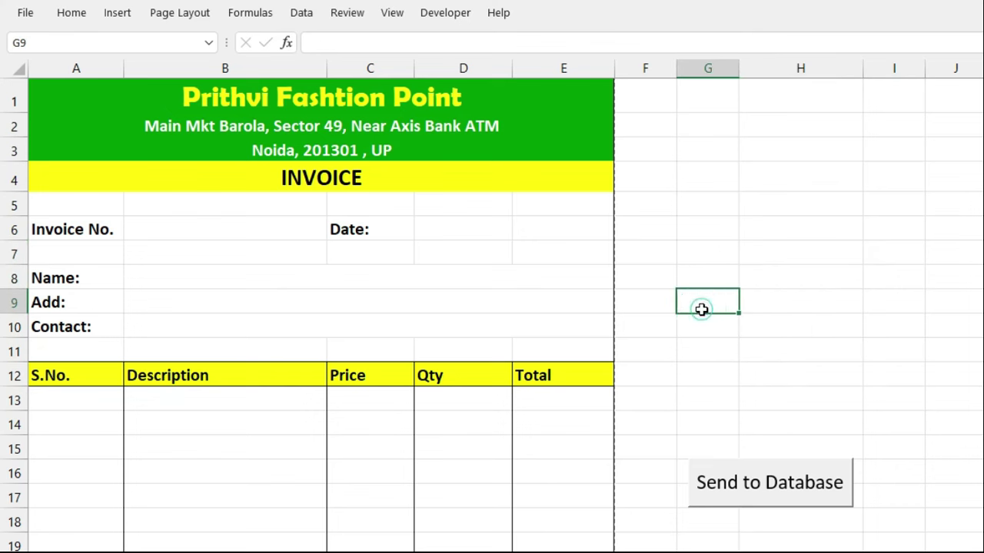